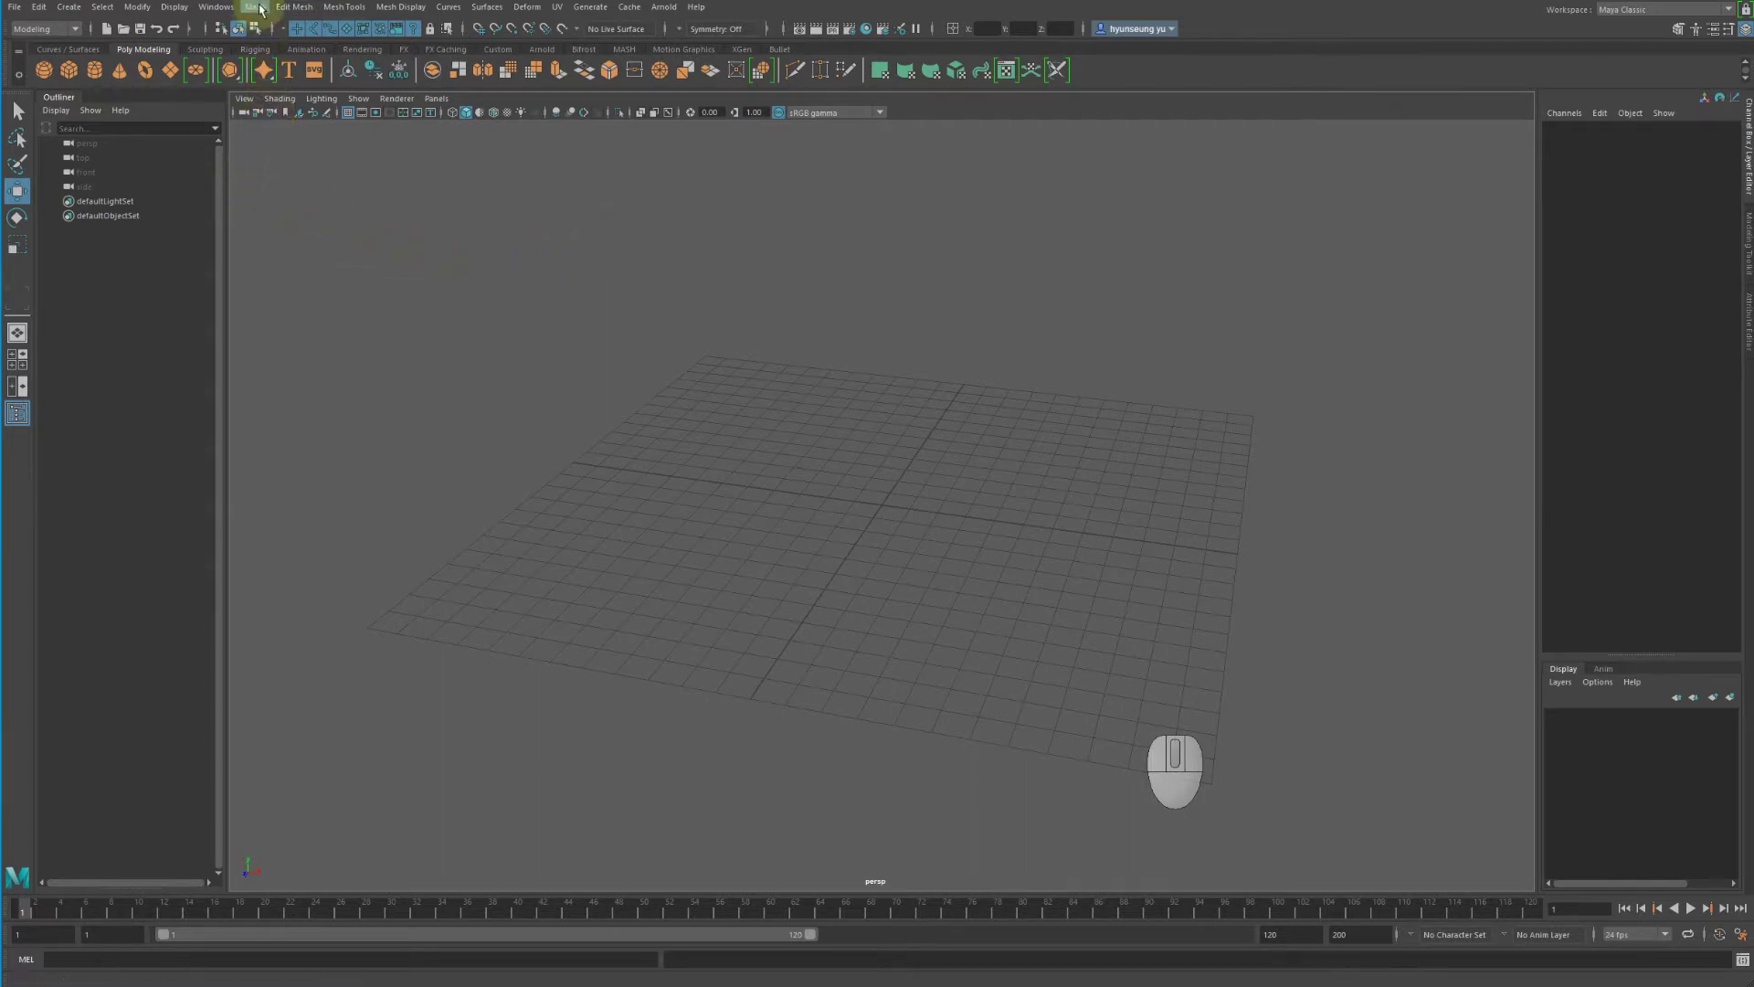
click(255, 8)
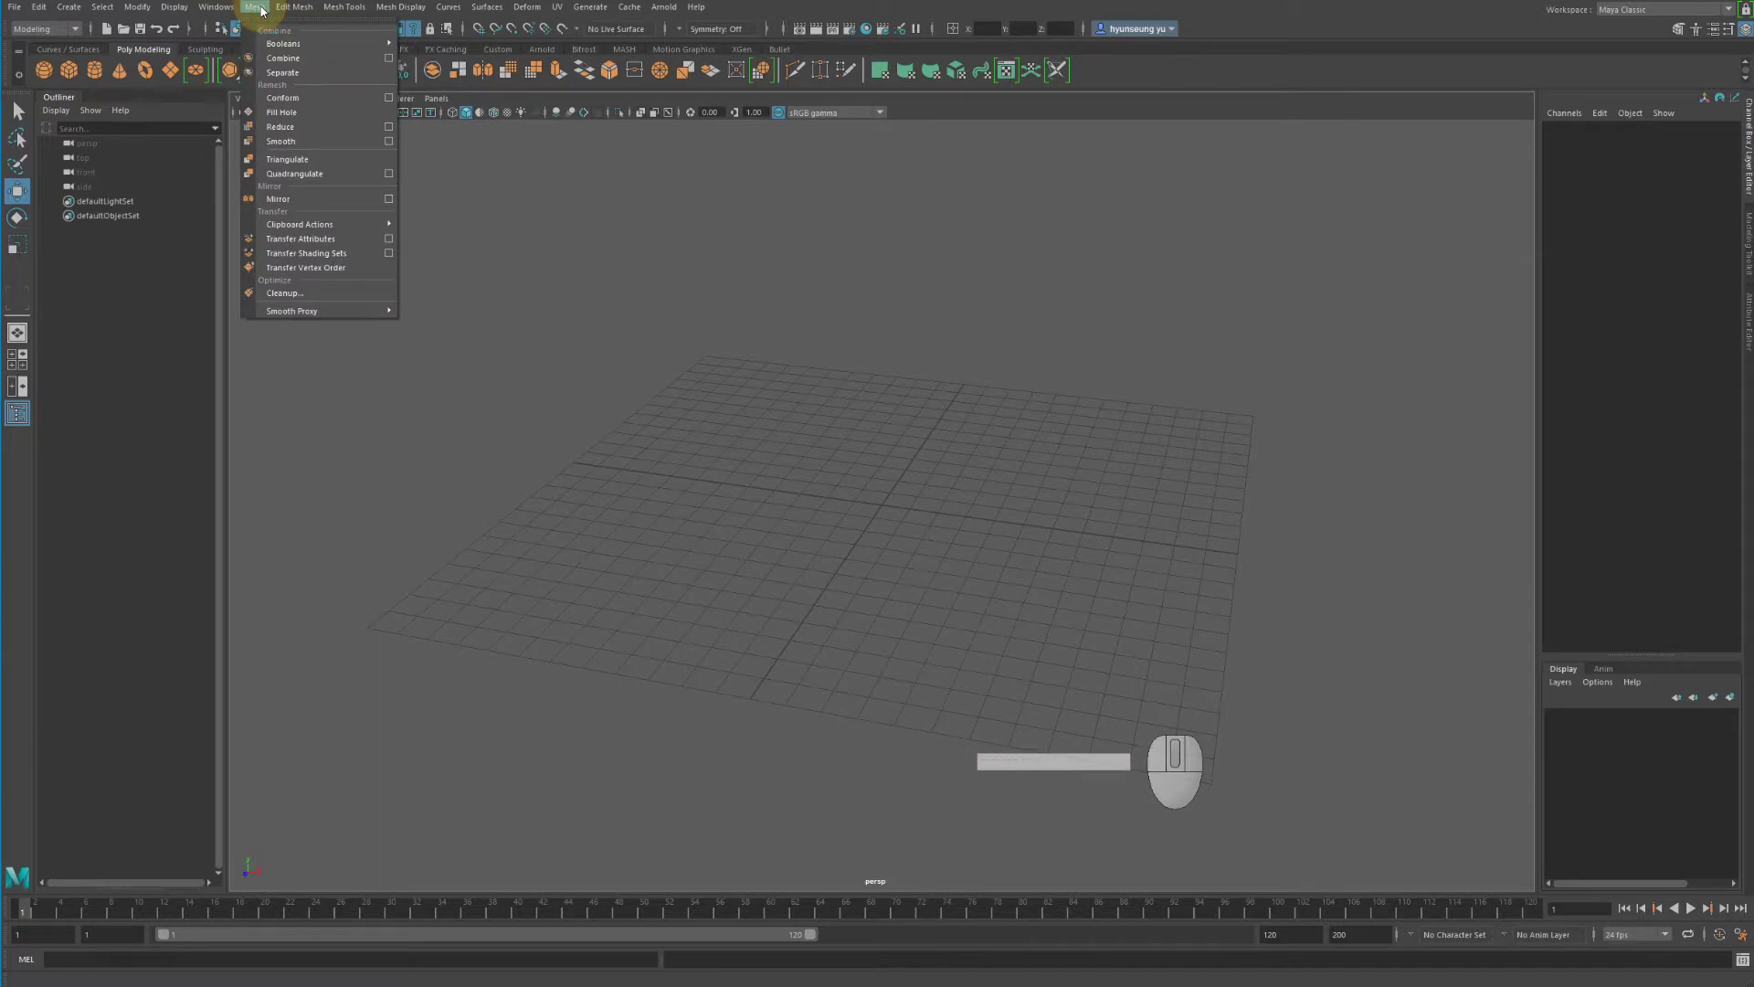
click(304, 8)
click(345, 6)
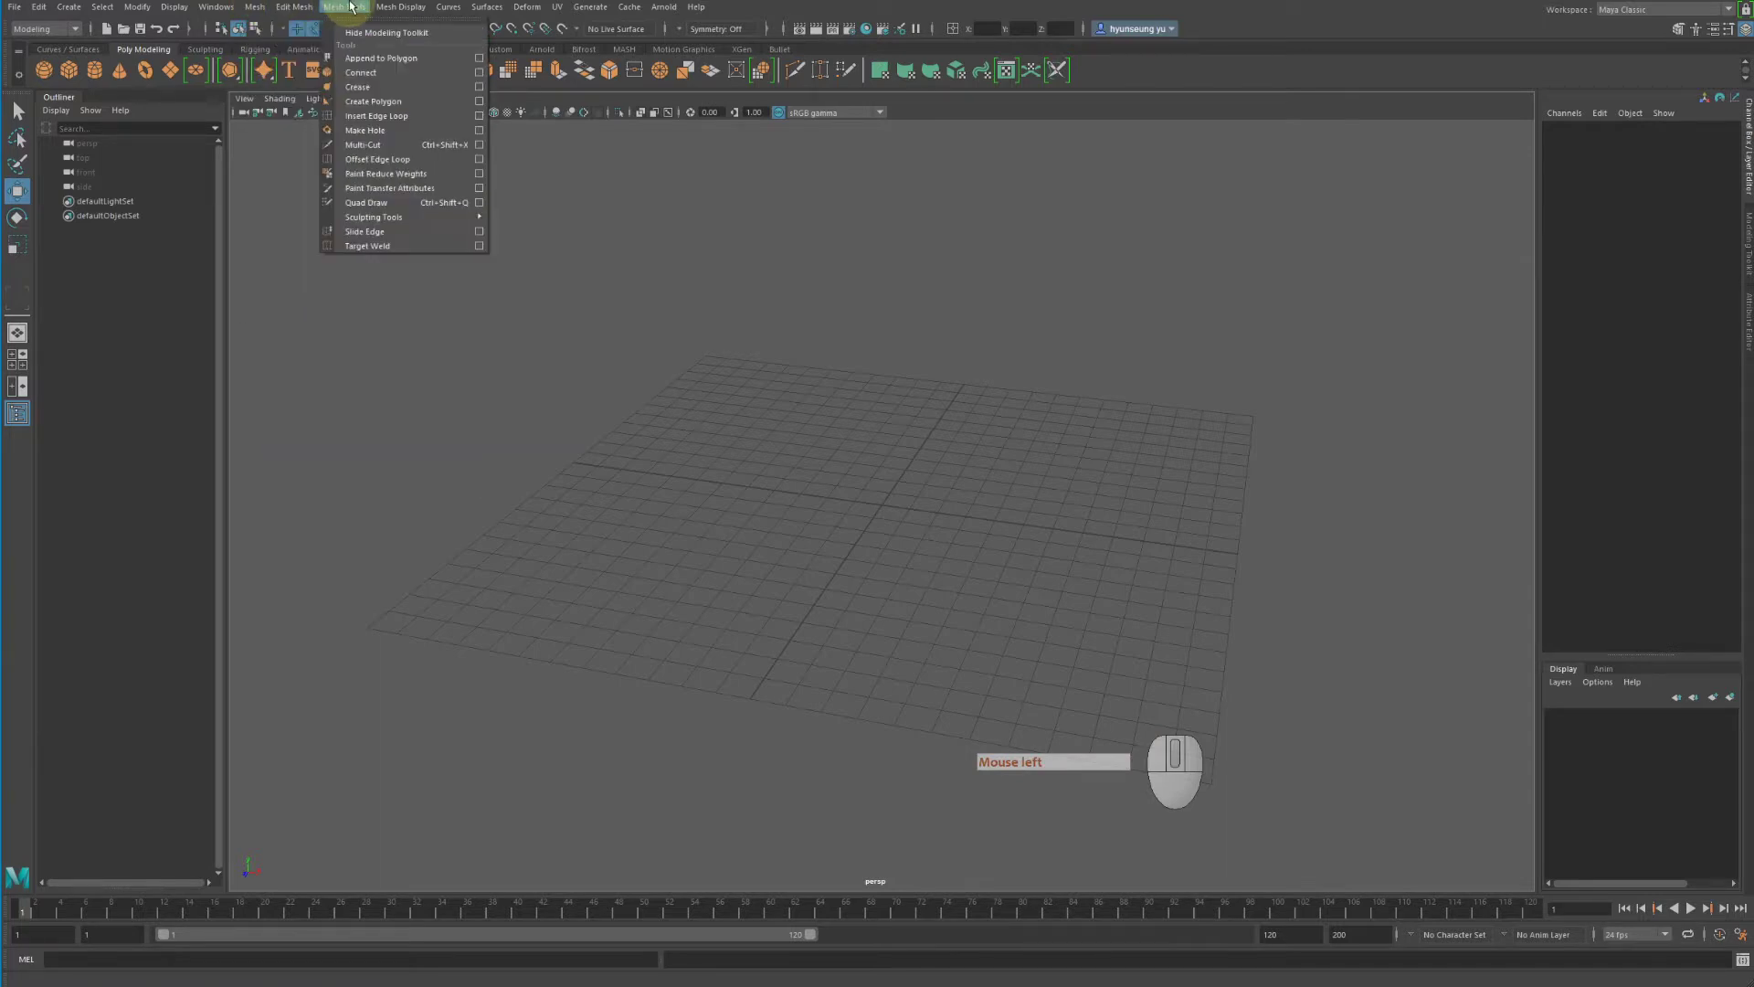
click(422, 6)
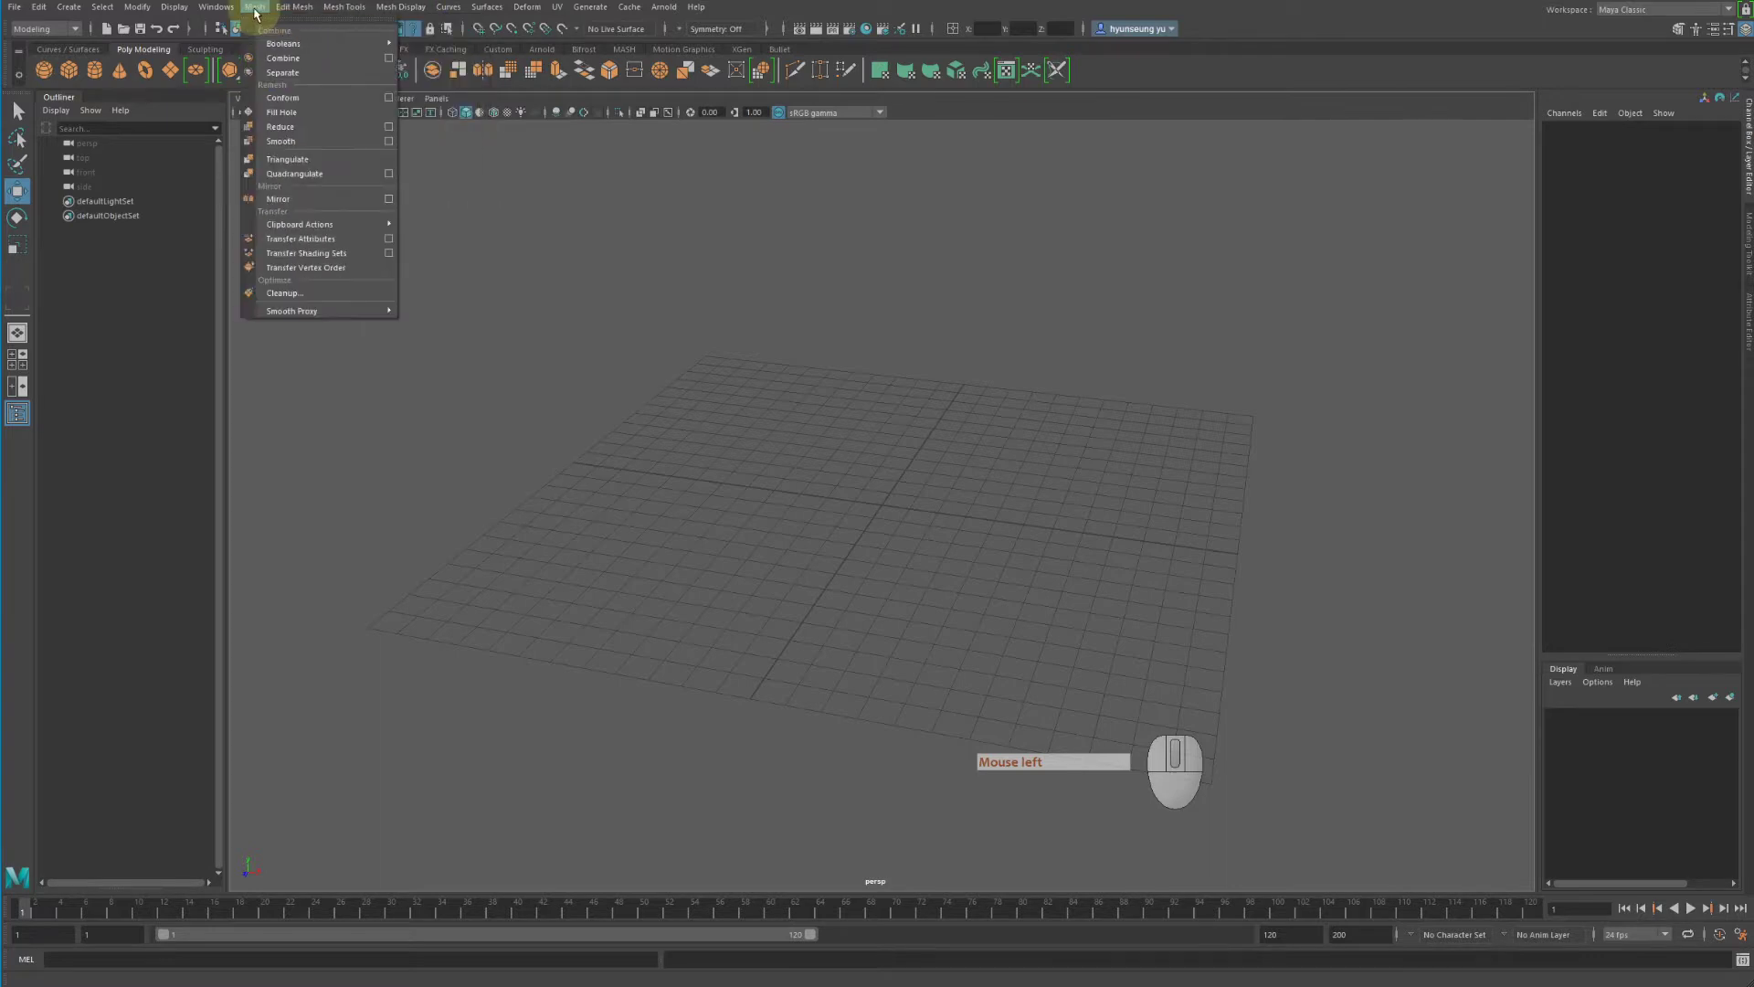
mouse_move(299, 10)
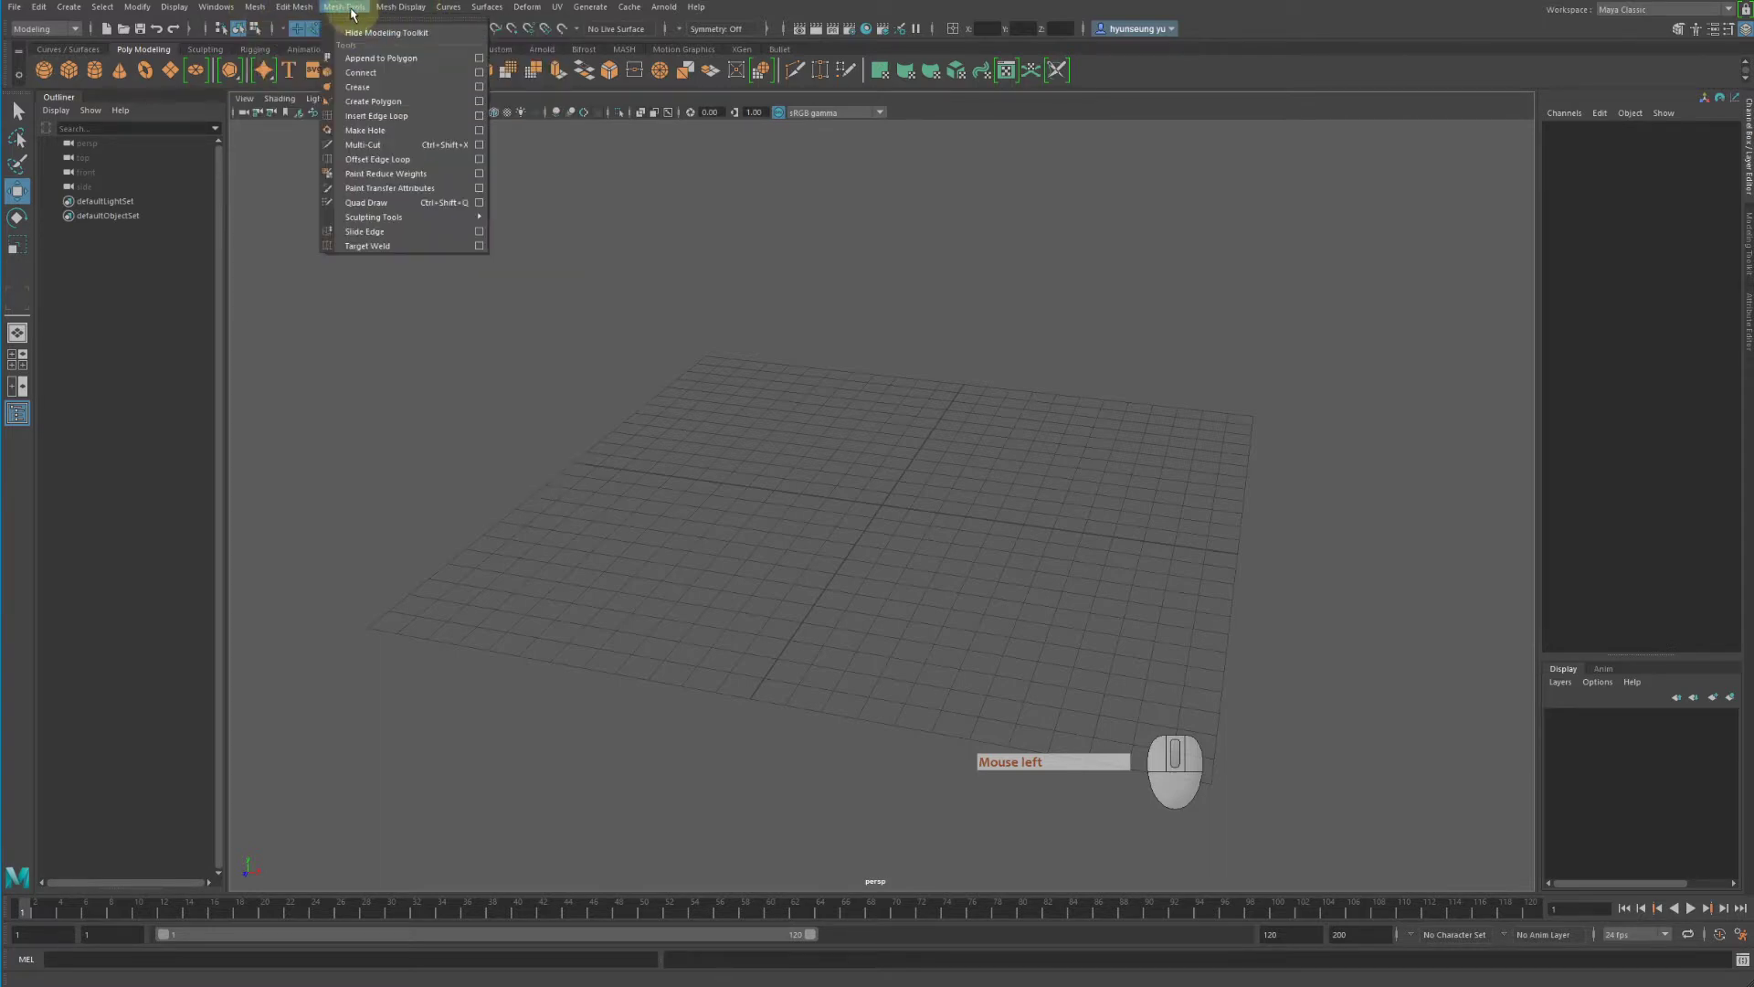
click(462, 4)
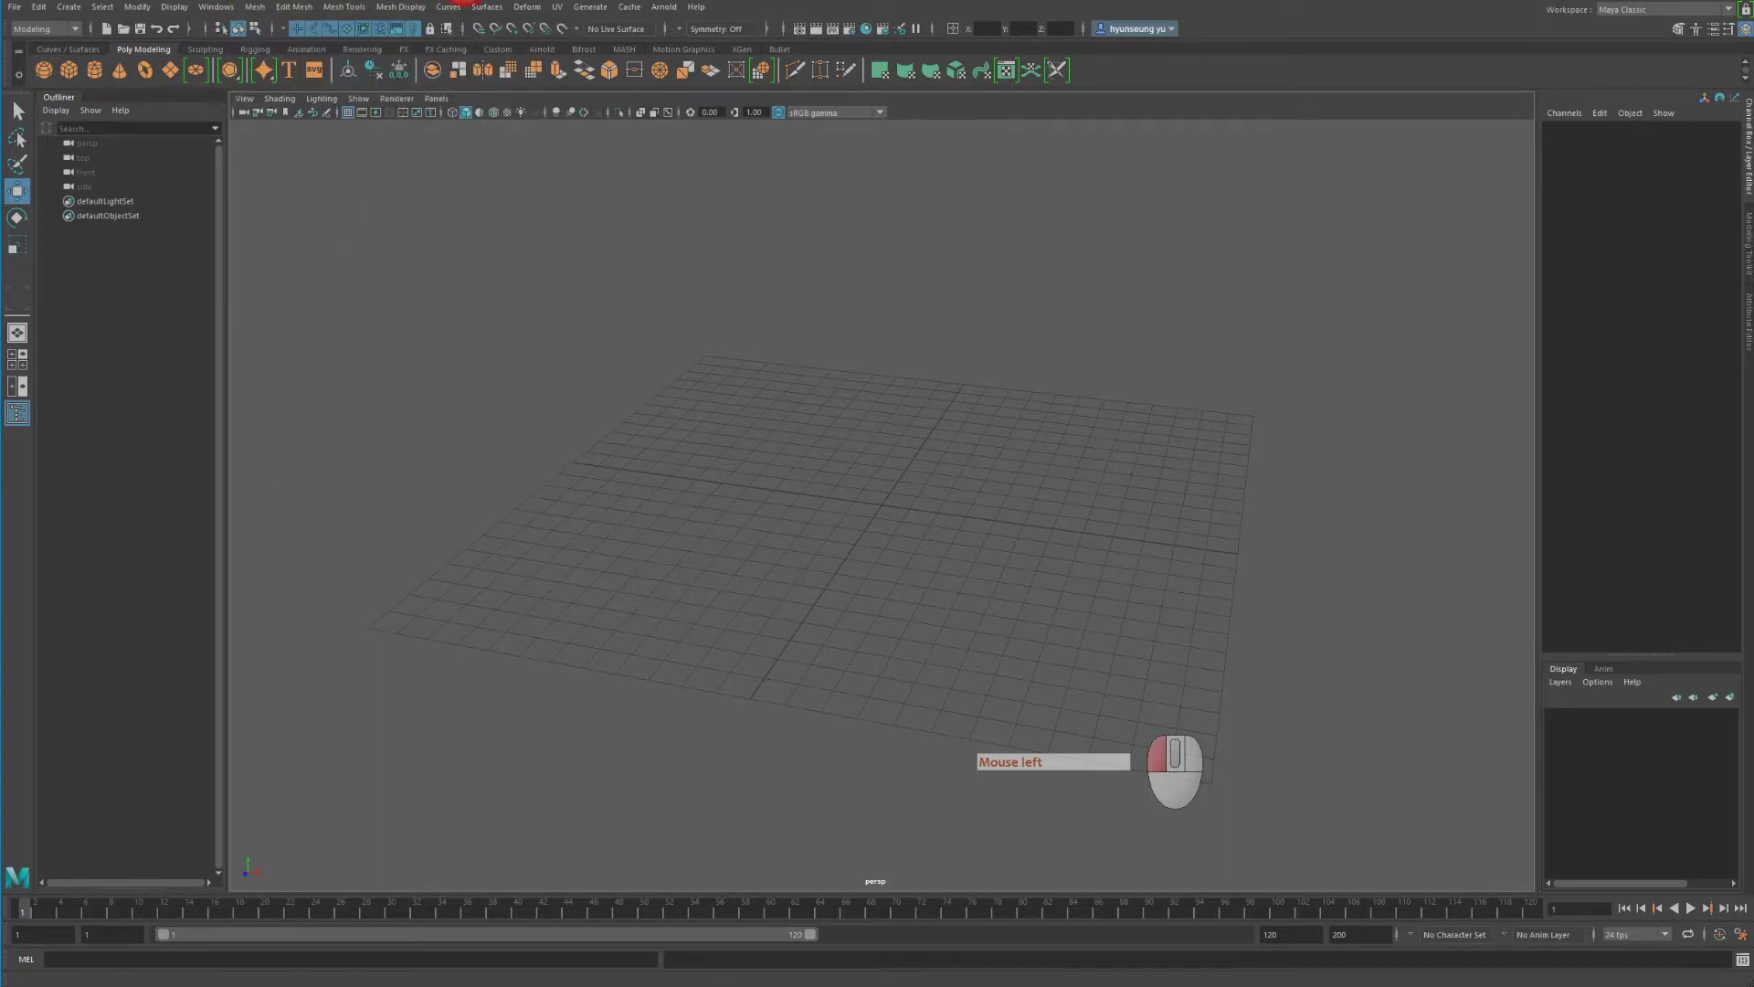
click(457, 7)
mouse_move(493, 9)
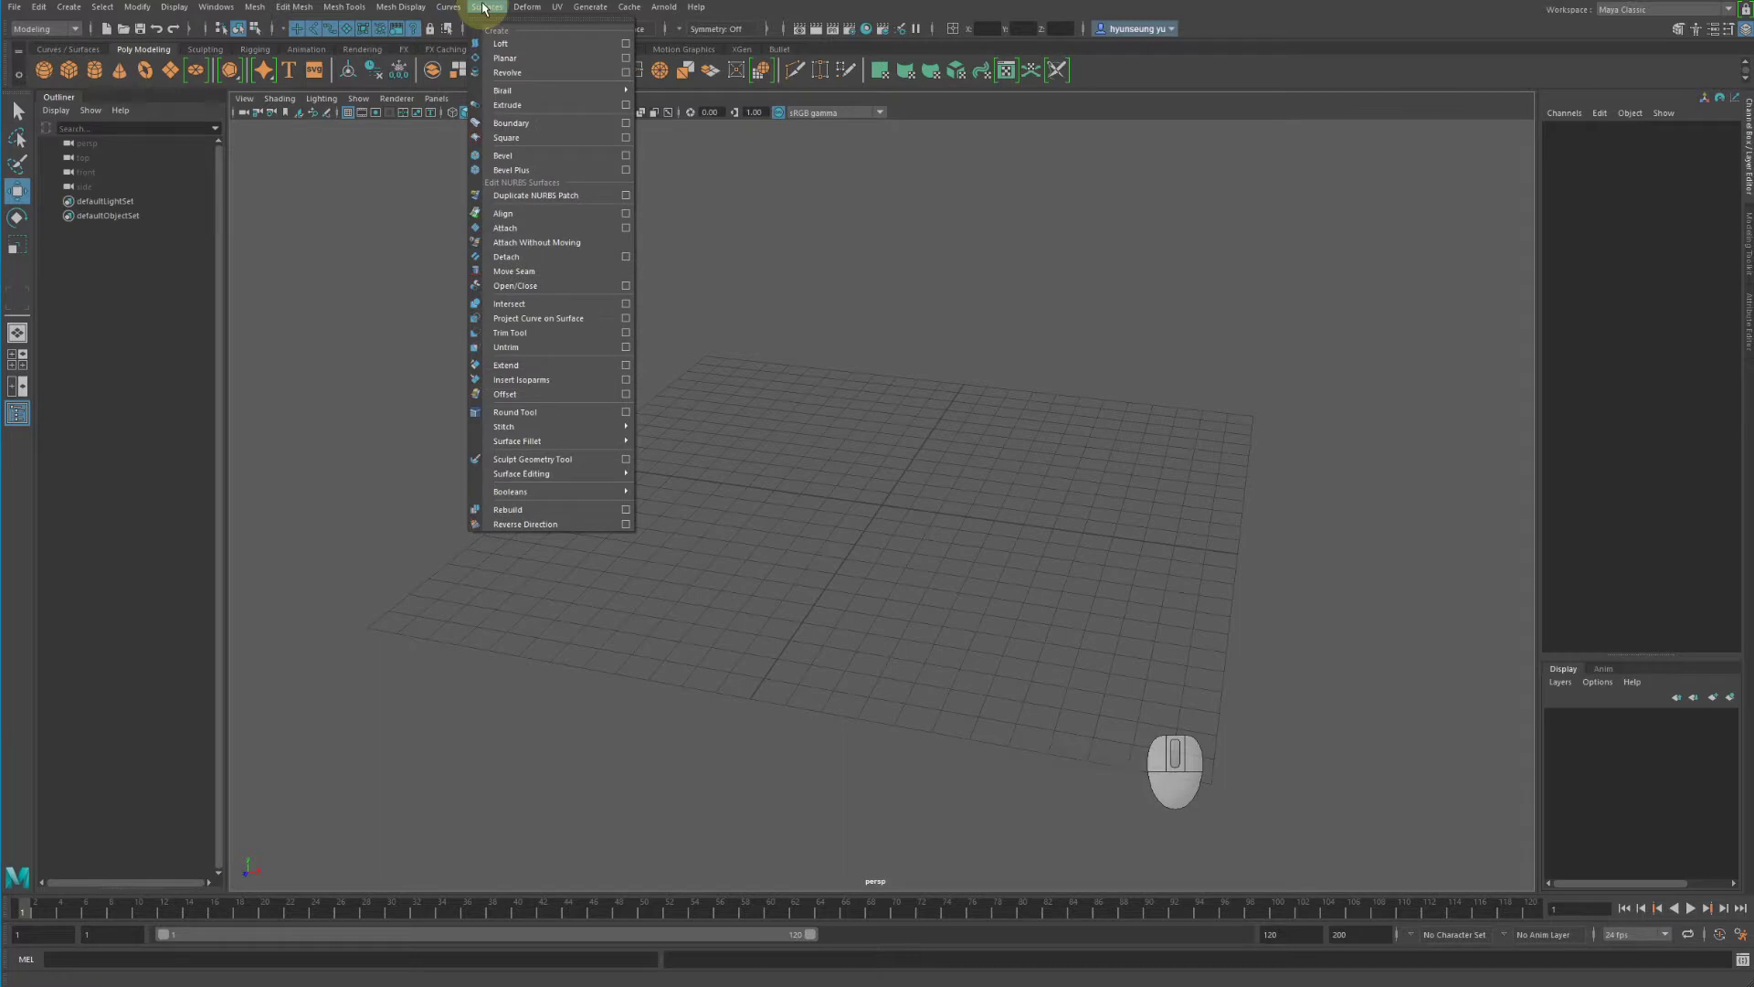
click(485, 7)
click(295, 6)
mouse_move(262, 10)
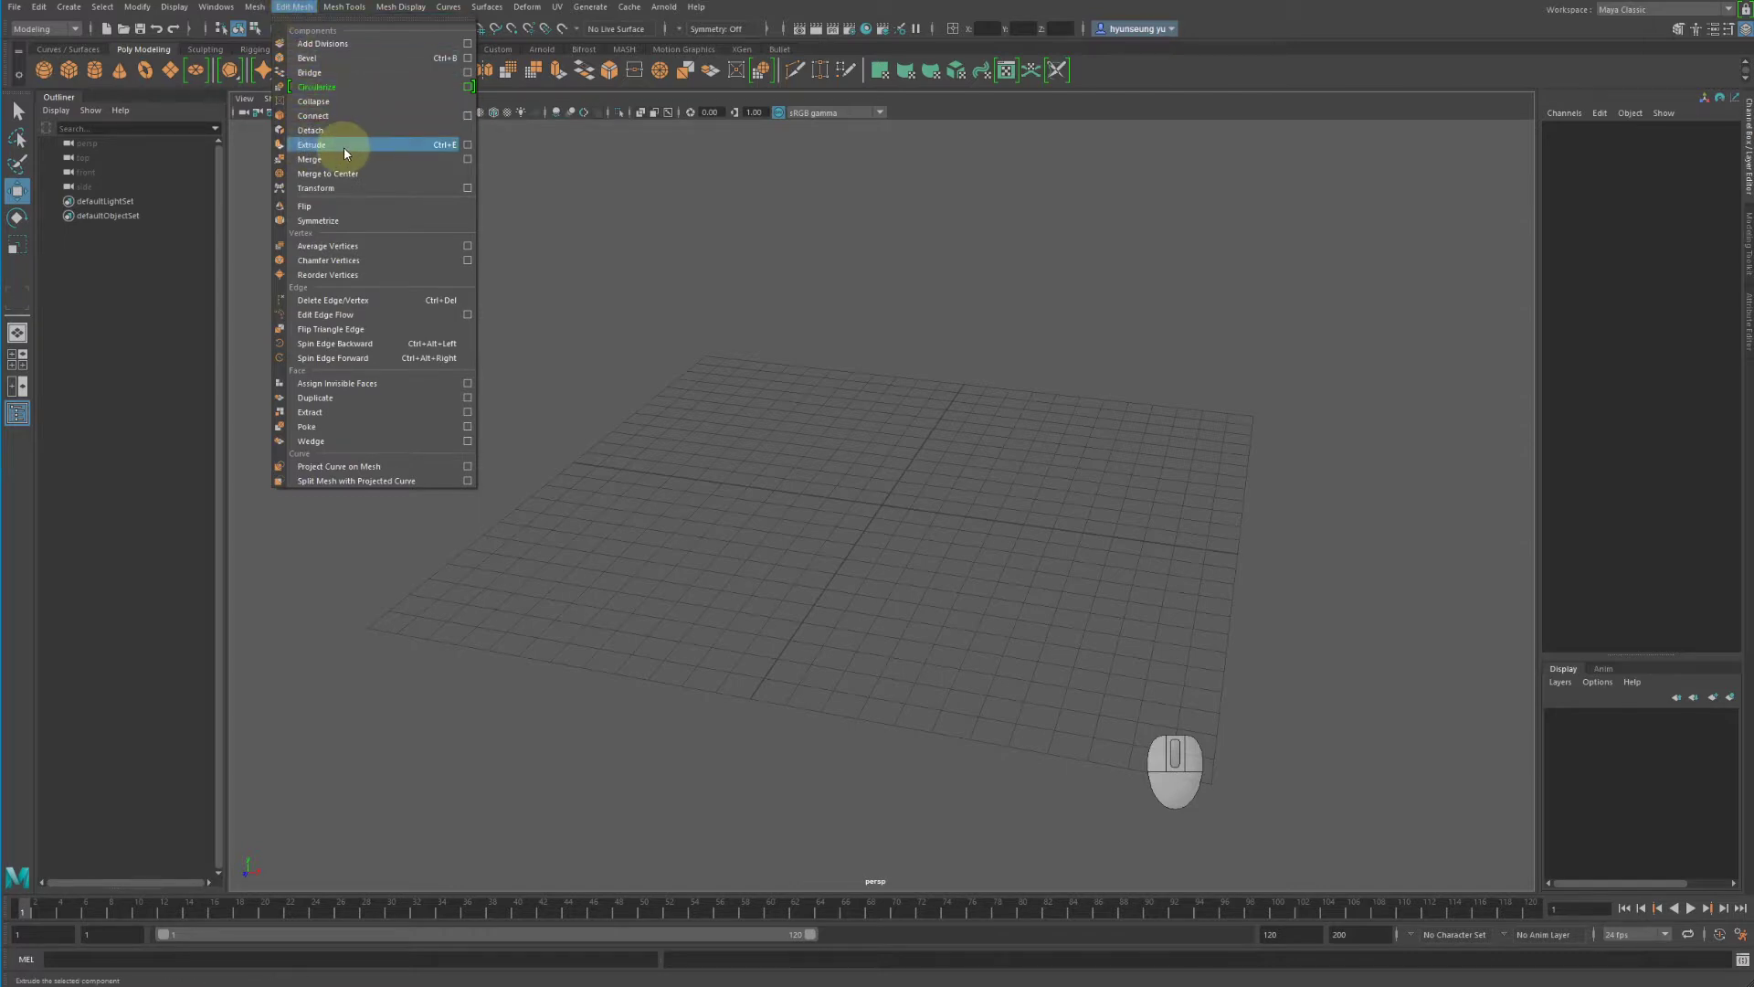
mouse_move(487, 7)
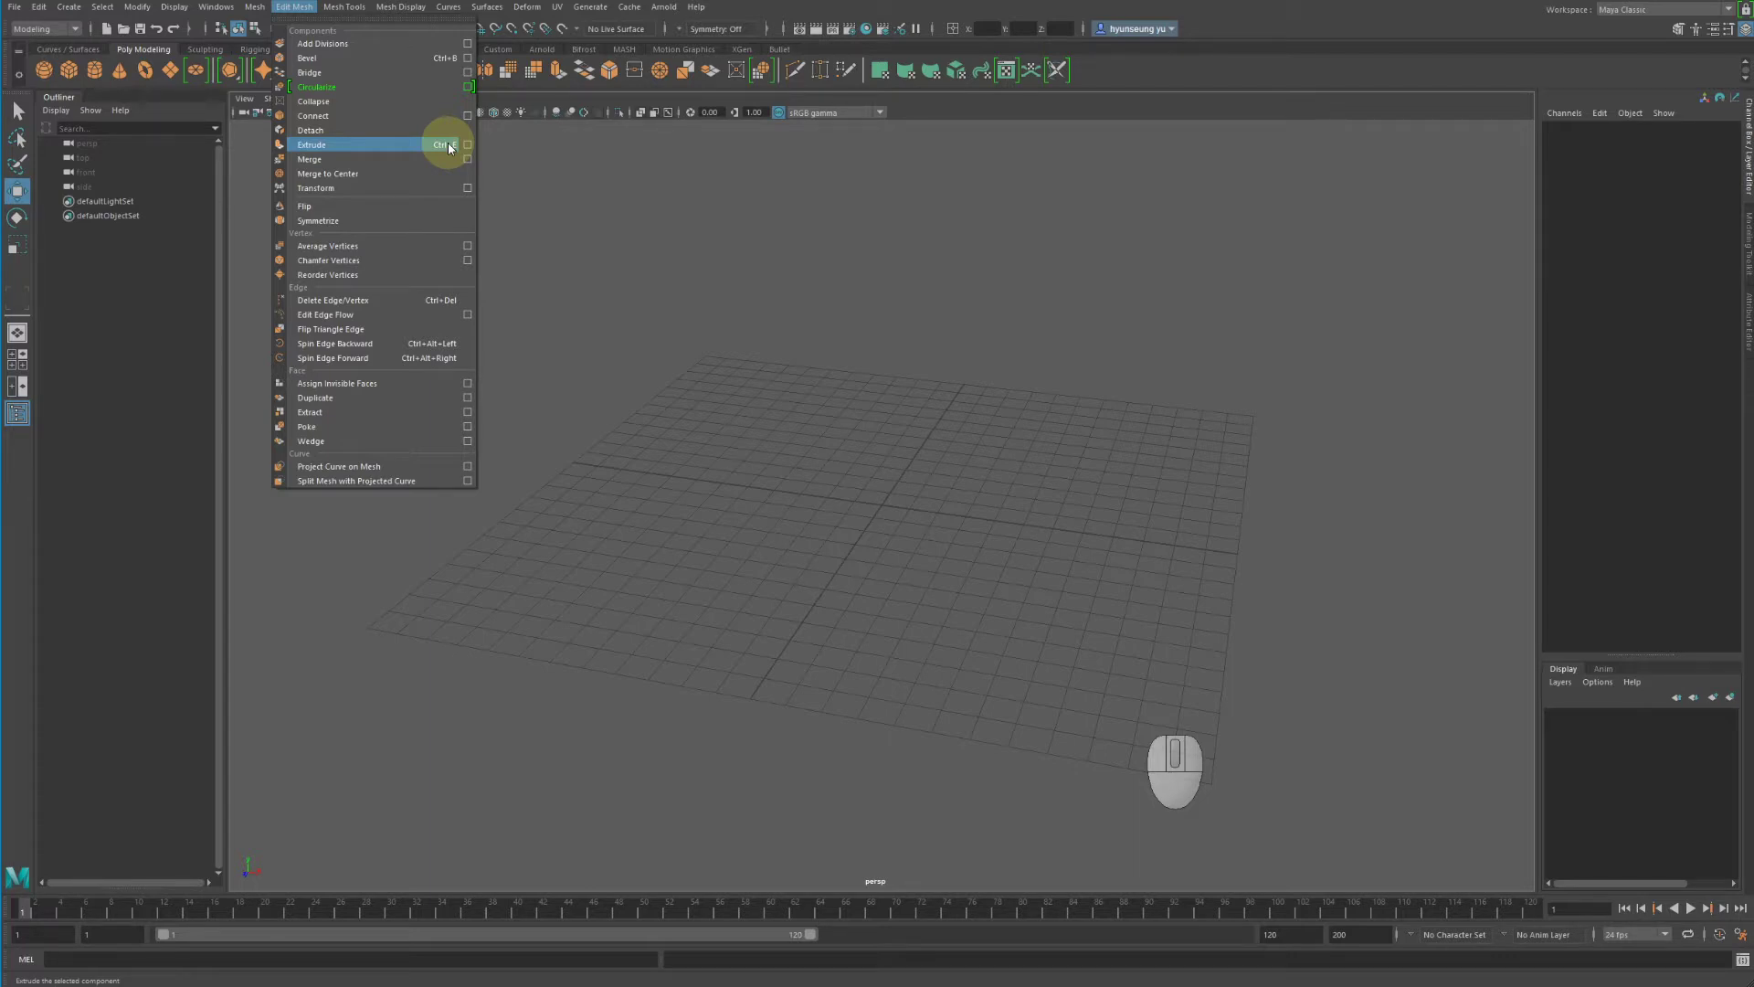
click(601, 173)
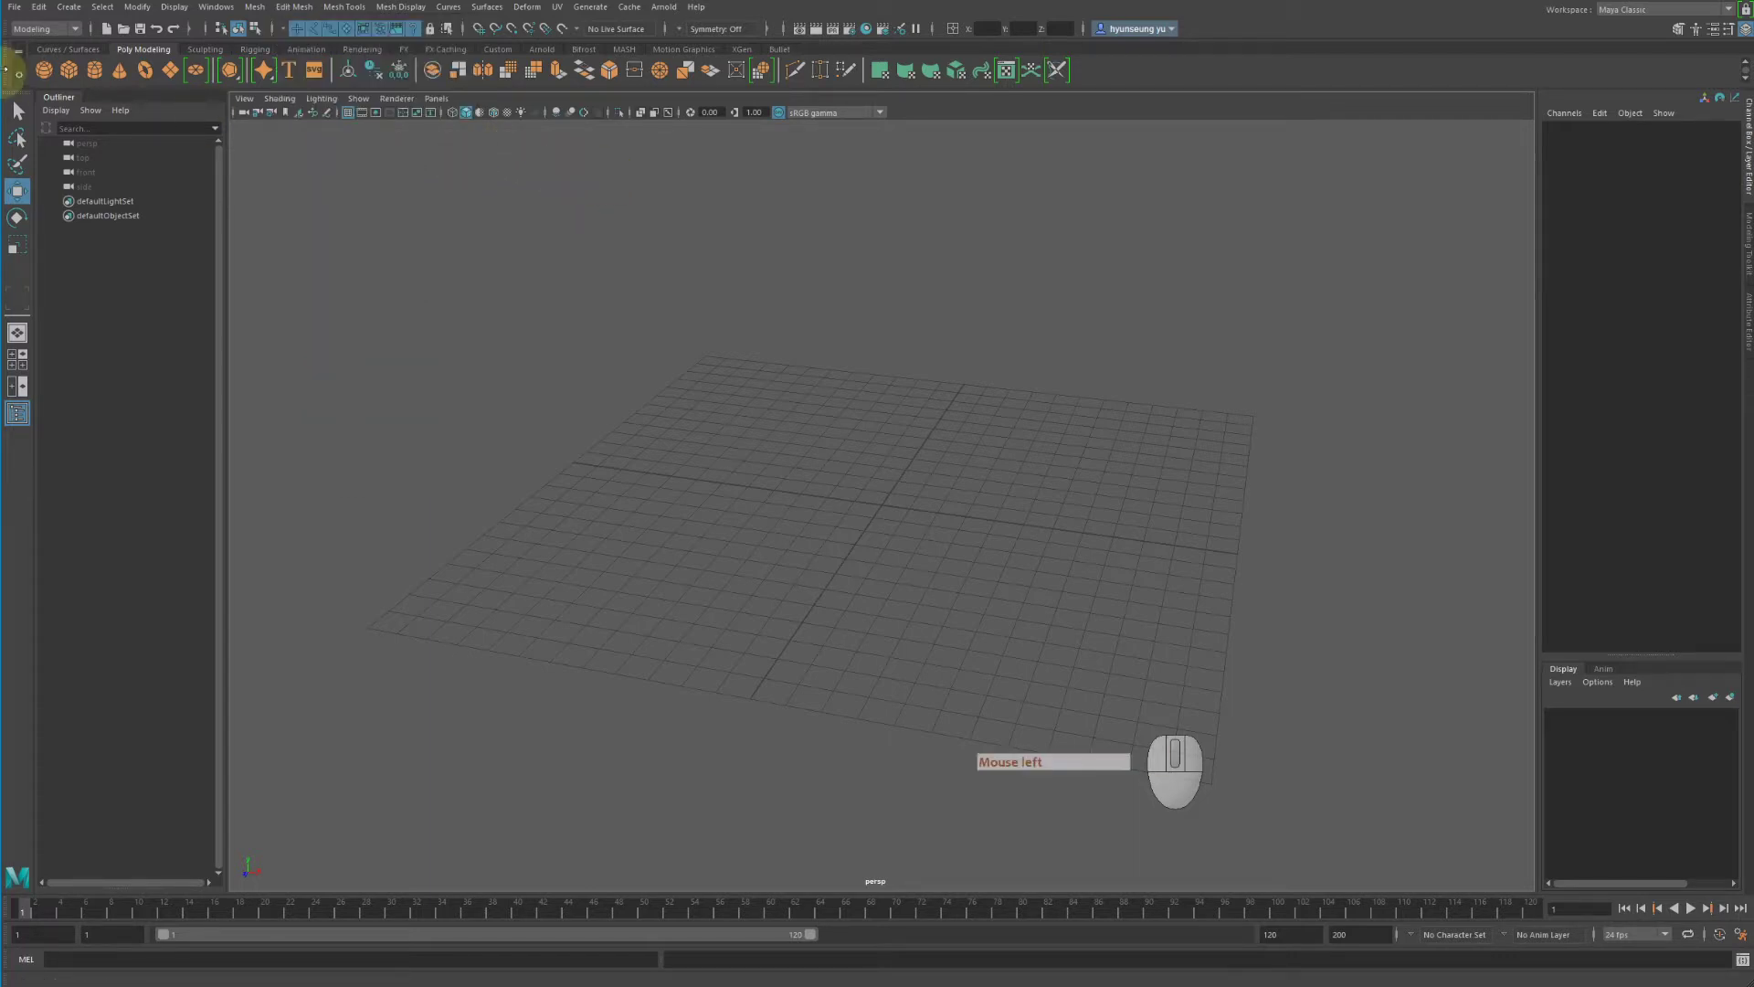
Create a polygon cube at the origin and frame it in the perspective view
click(69, 69)
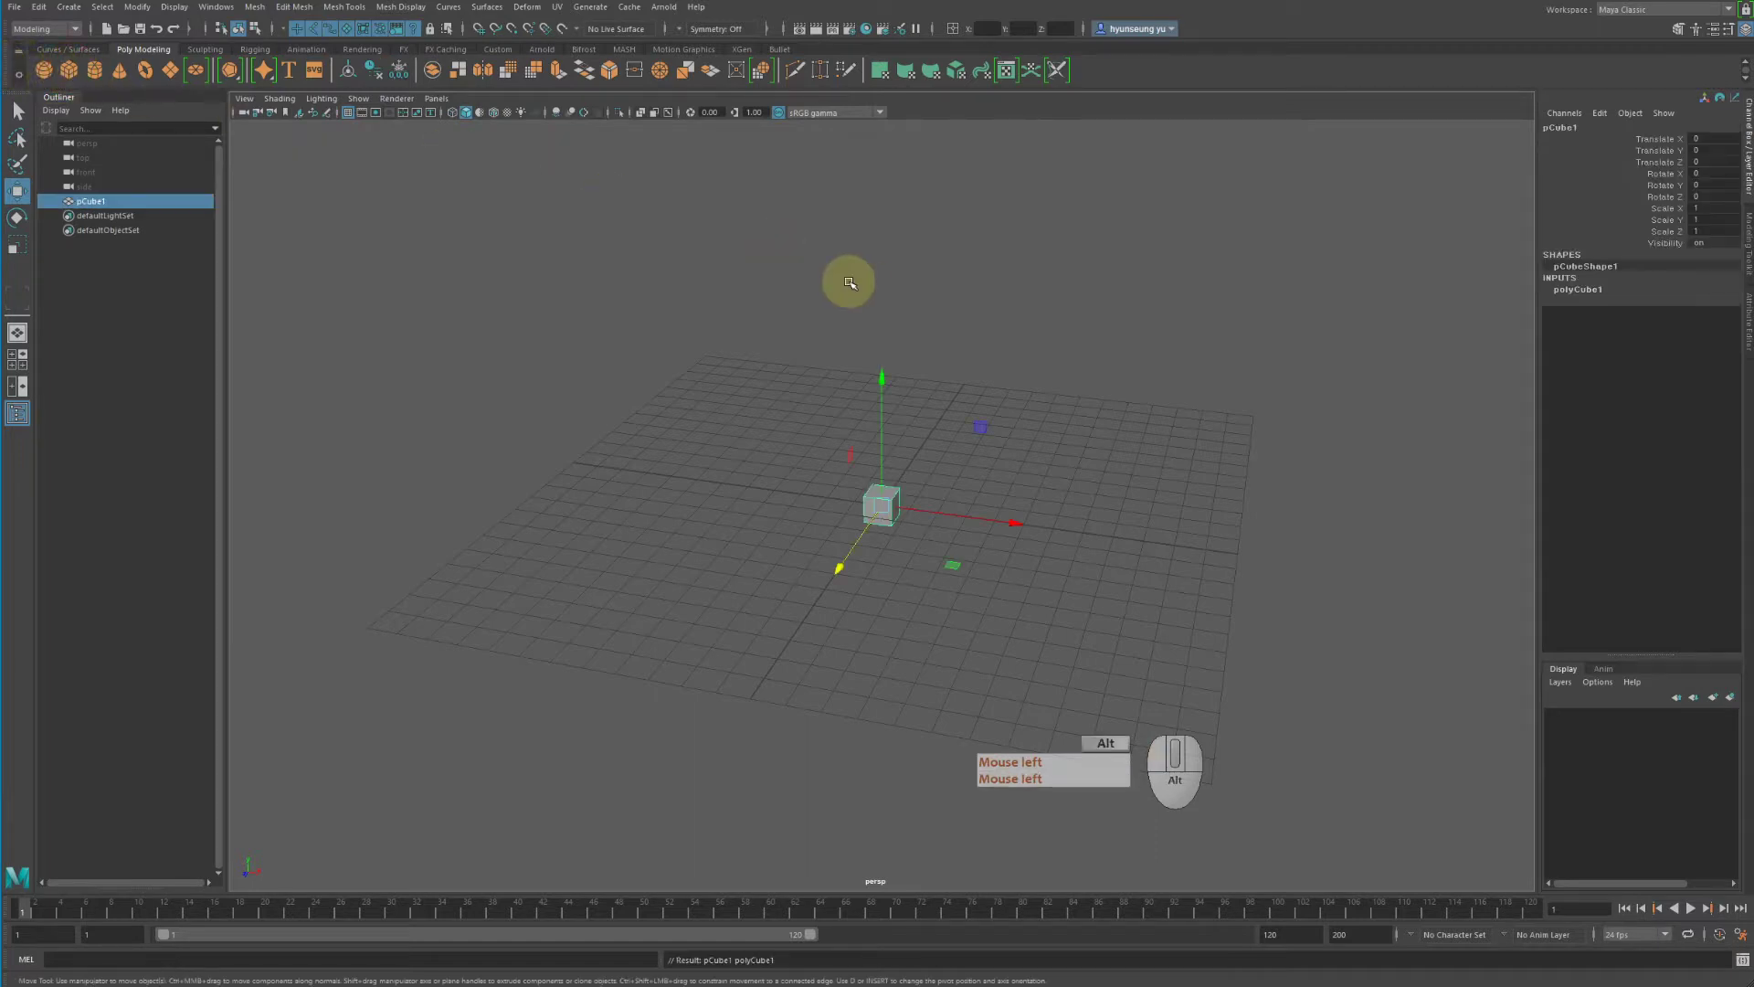
alt+drag(846, 282, 919, 287)
key(f)
alt+drag(948, 344, 1093, 344)
alt+right_drag(1093, 344, 1014, 369)
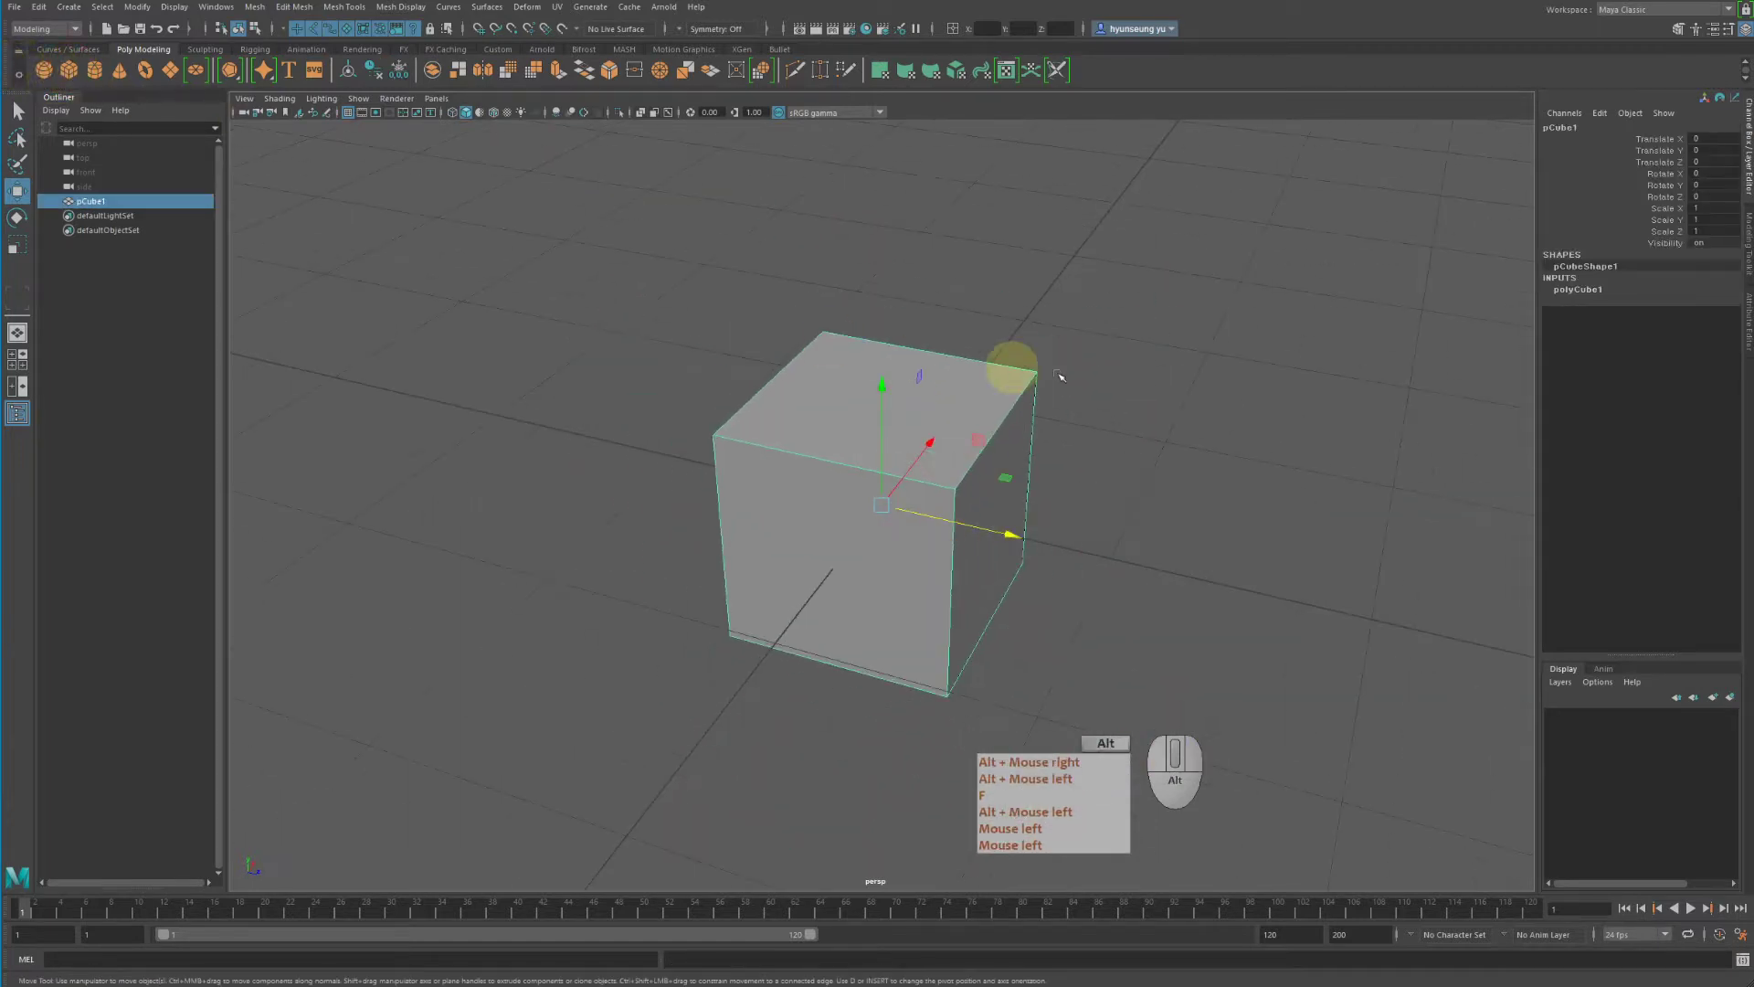
alt+drag(1014, 368, 879, 387)
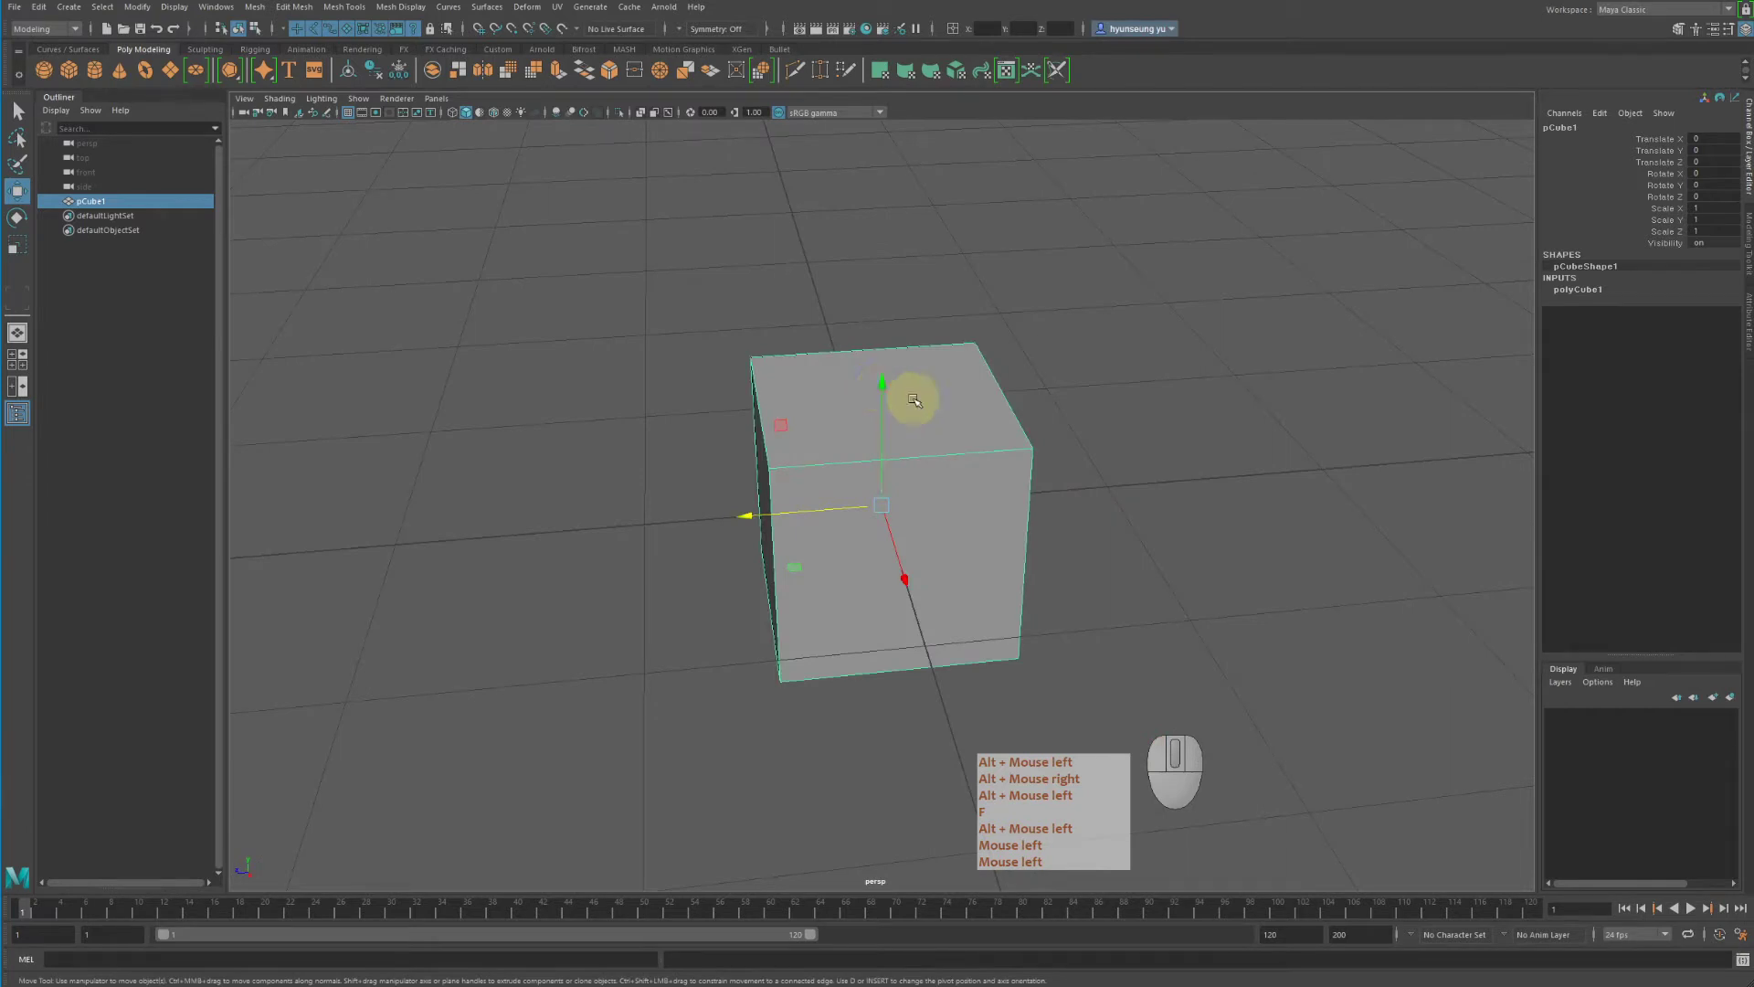
alt+drag(927, 410, 929, 408)
alt+right_drag(929, 407, 768, 399)
alt+drag(769, 399, 785, 400)
alt+right_drag(786, 399, 947, 403)
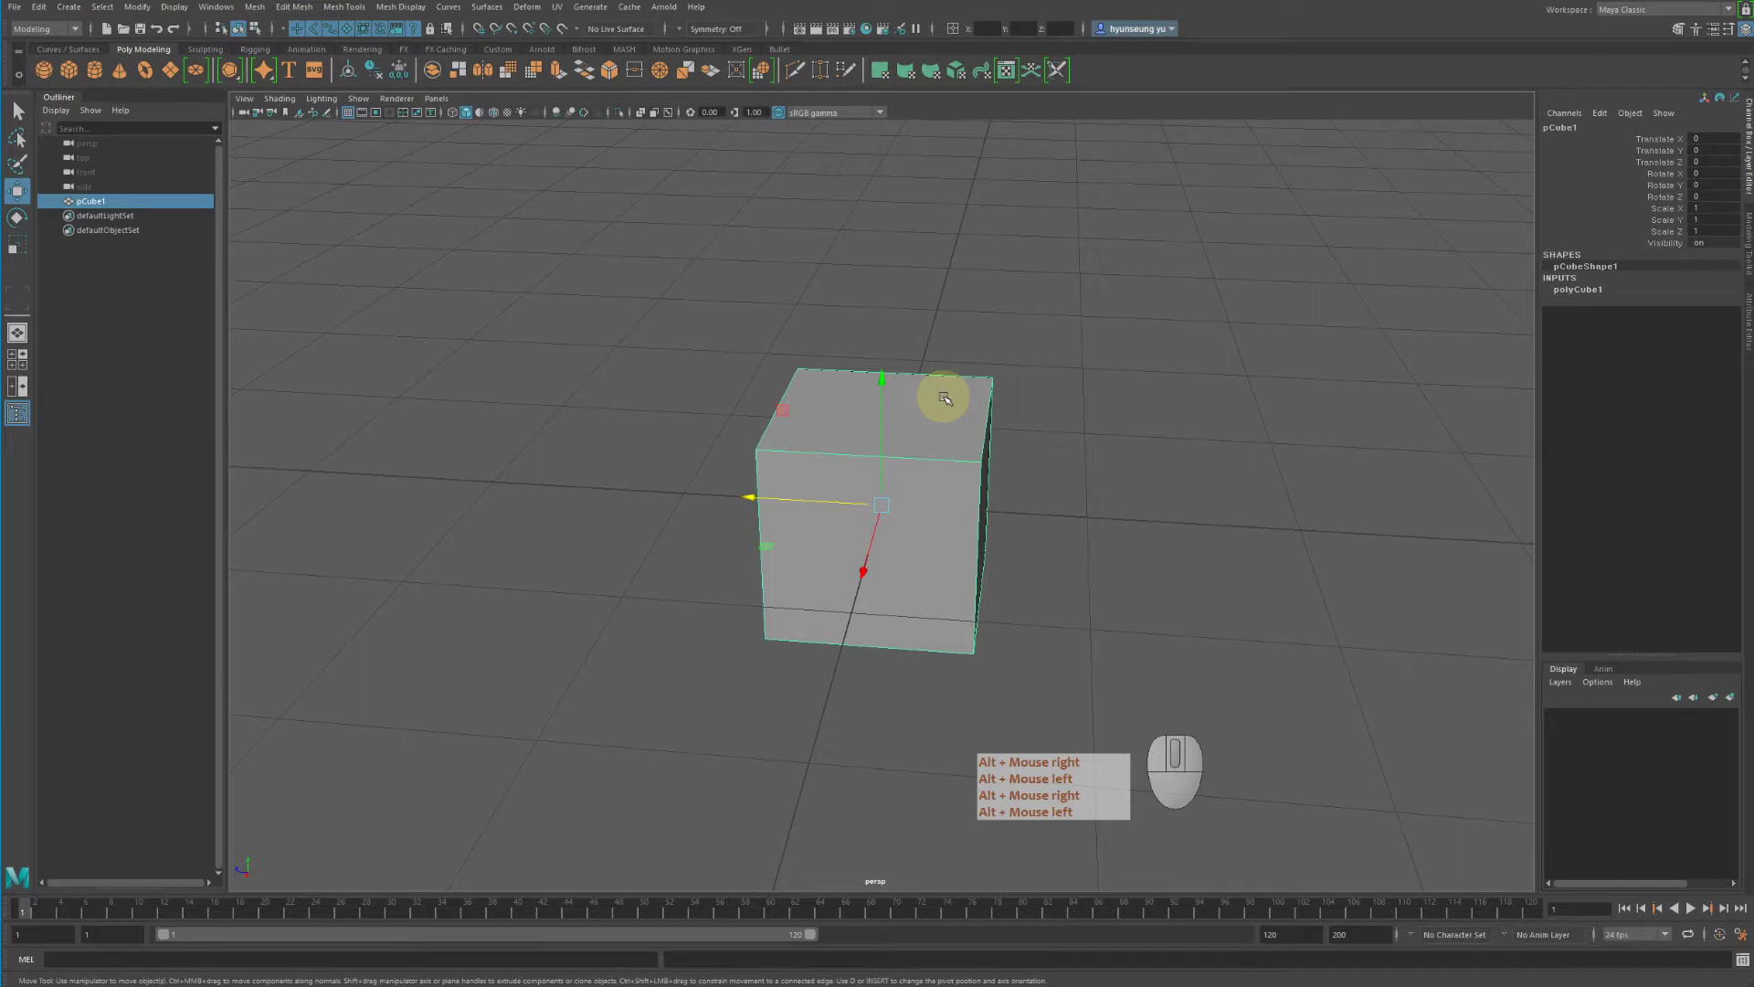
key(alt)
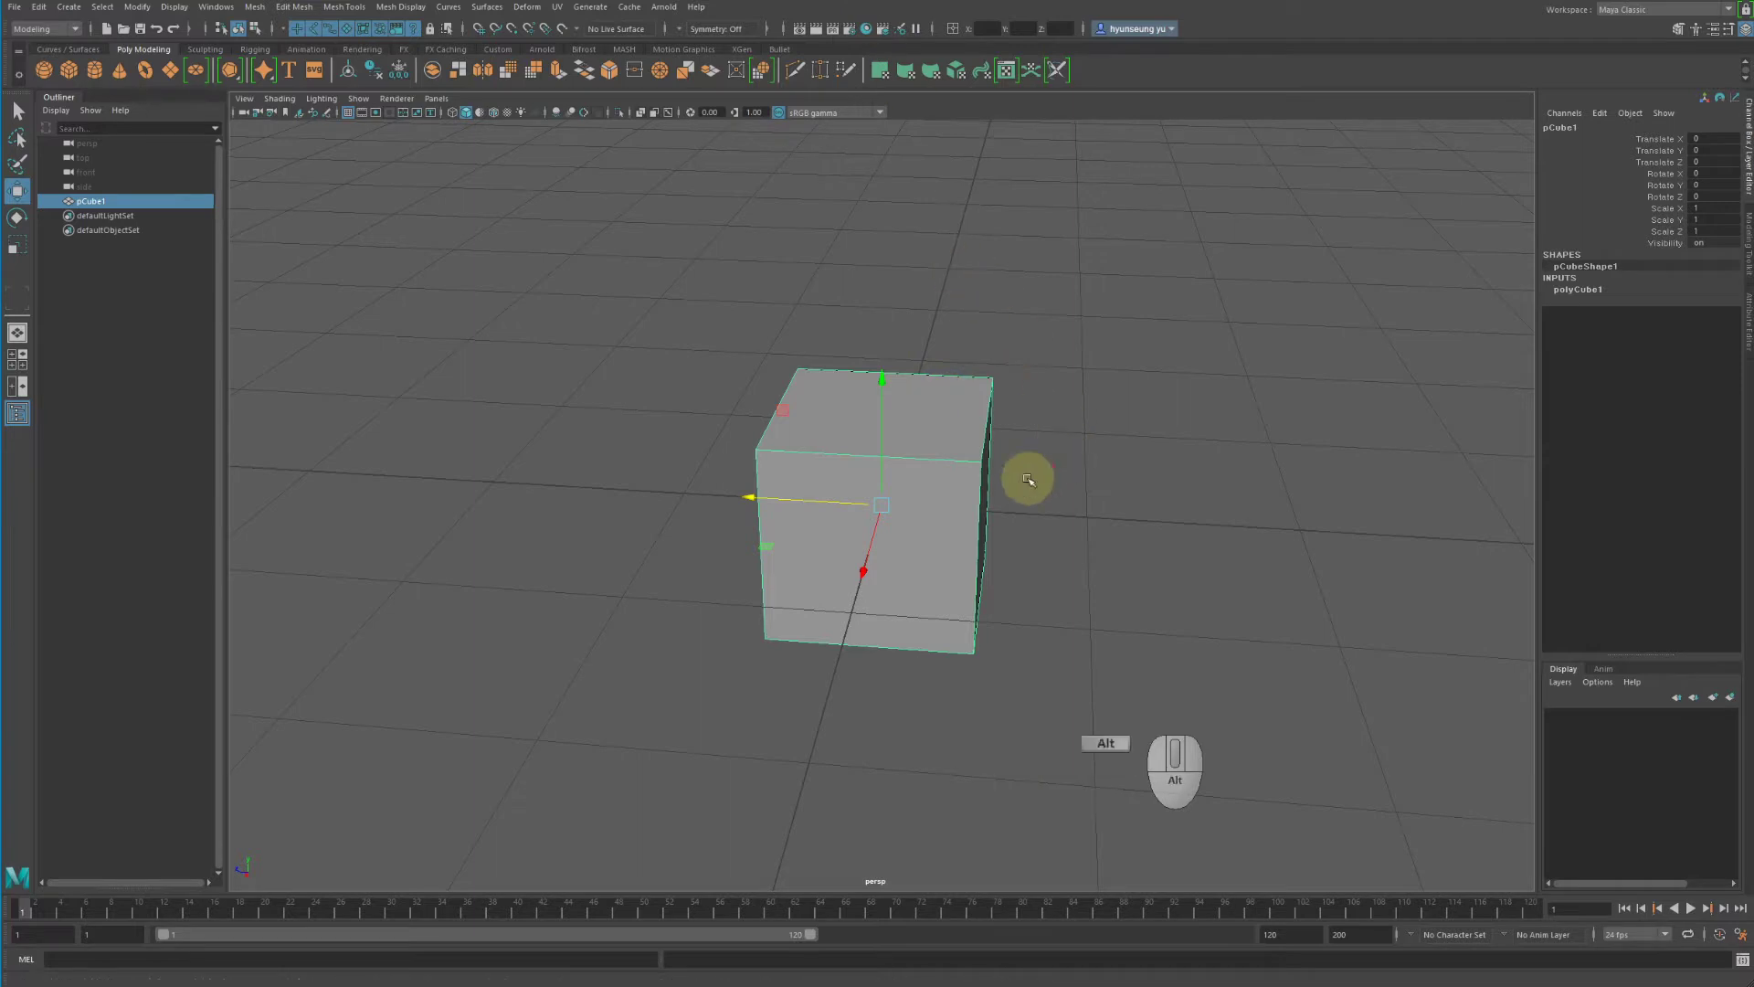
Select one top corner vertex of the cube and extrude it with the default width and length to form a spike
alt+drag(1028, 479, 952, 409)
right_drag(951, 415, 847, 425)
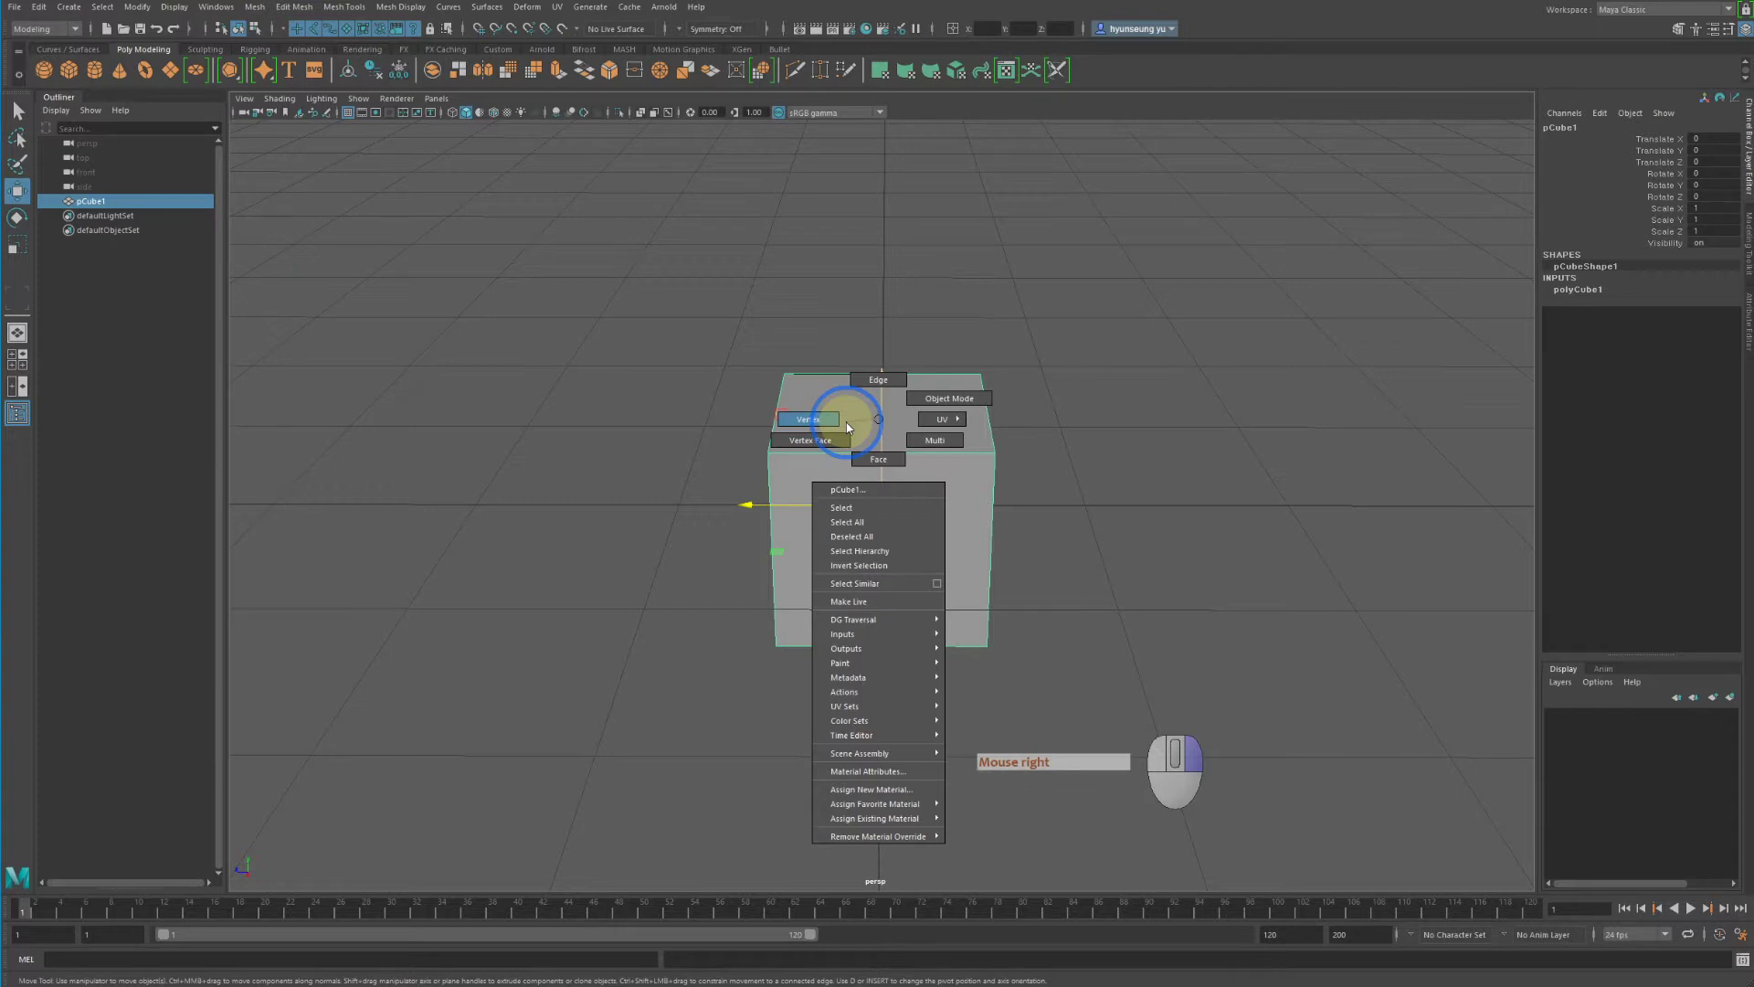
right_drag(847, 426, 842, 421)
click(705, 447)
drag(705, 451, 869, 478)
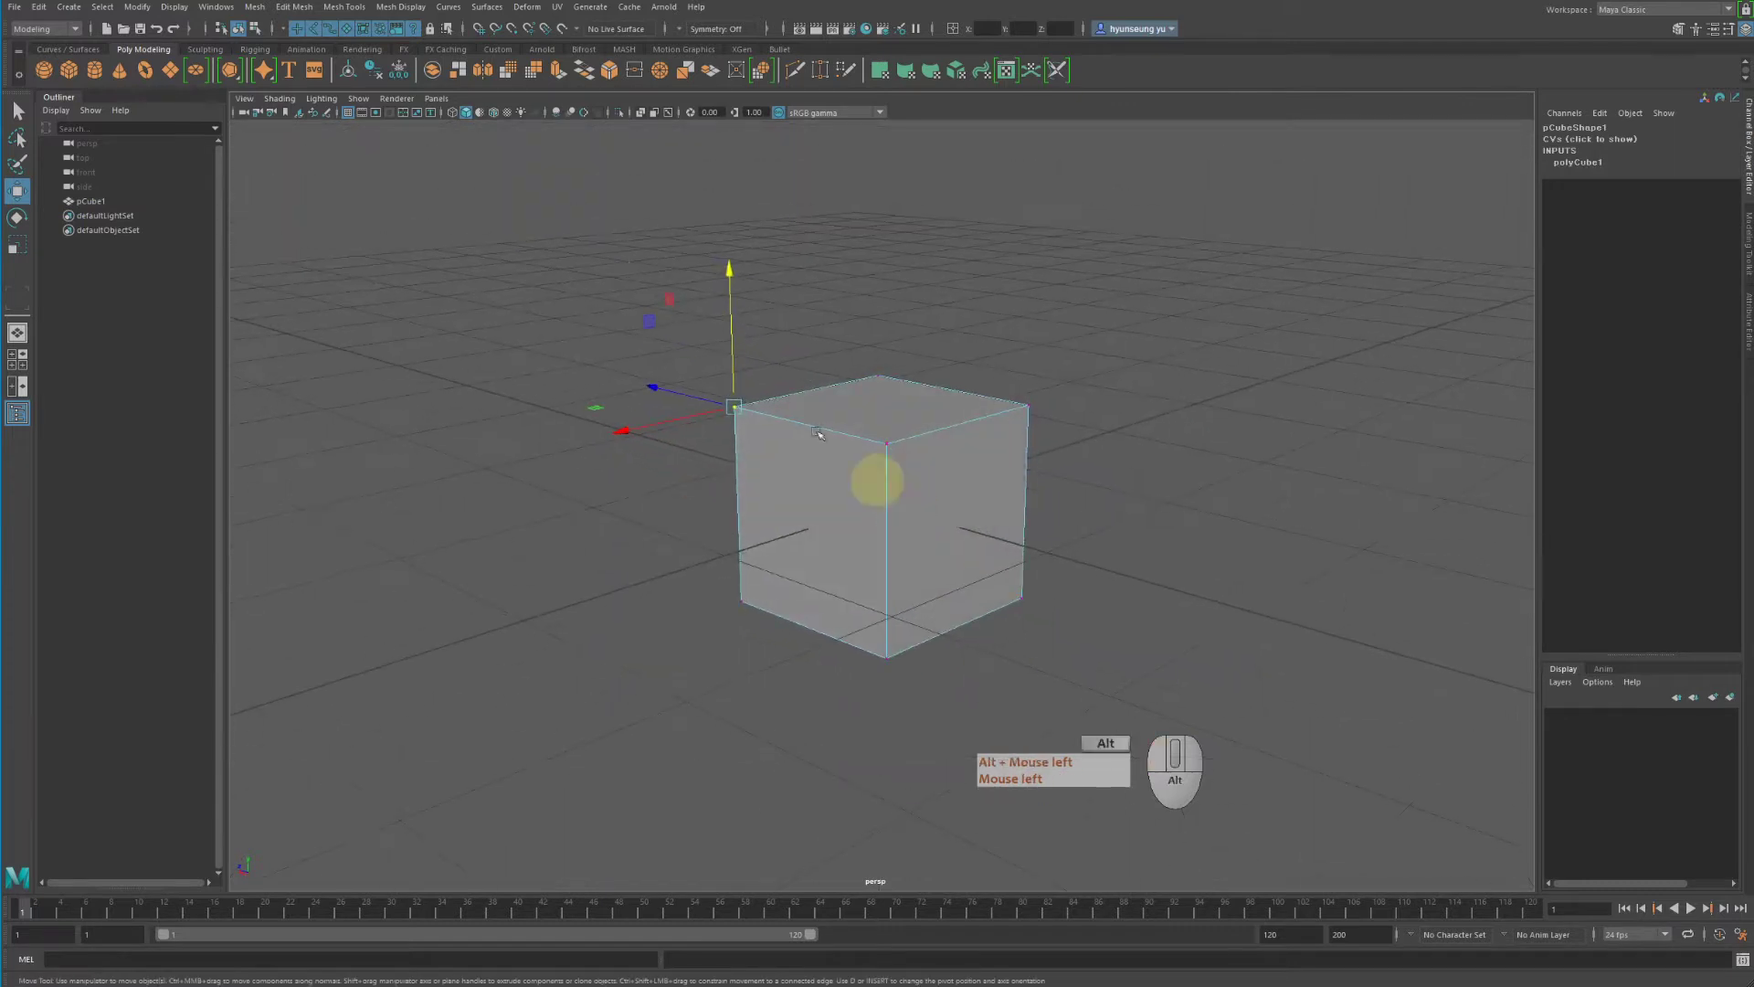
click(294, 8)
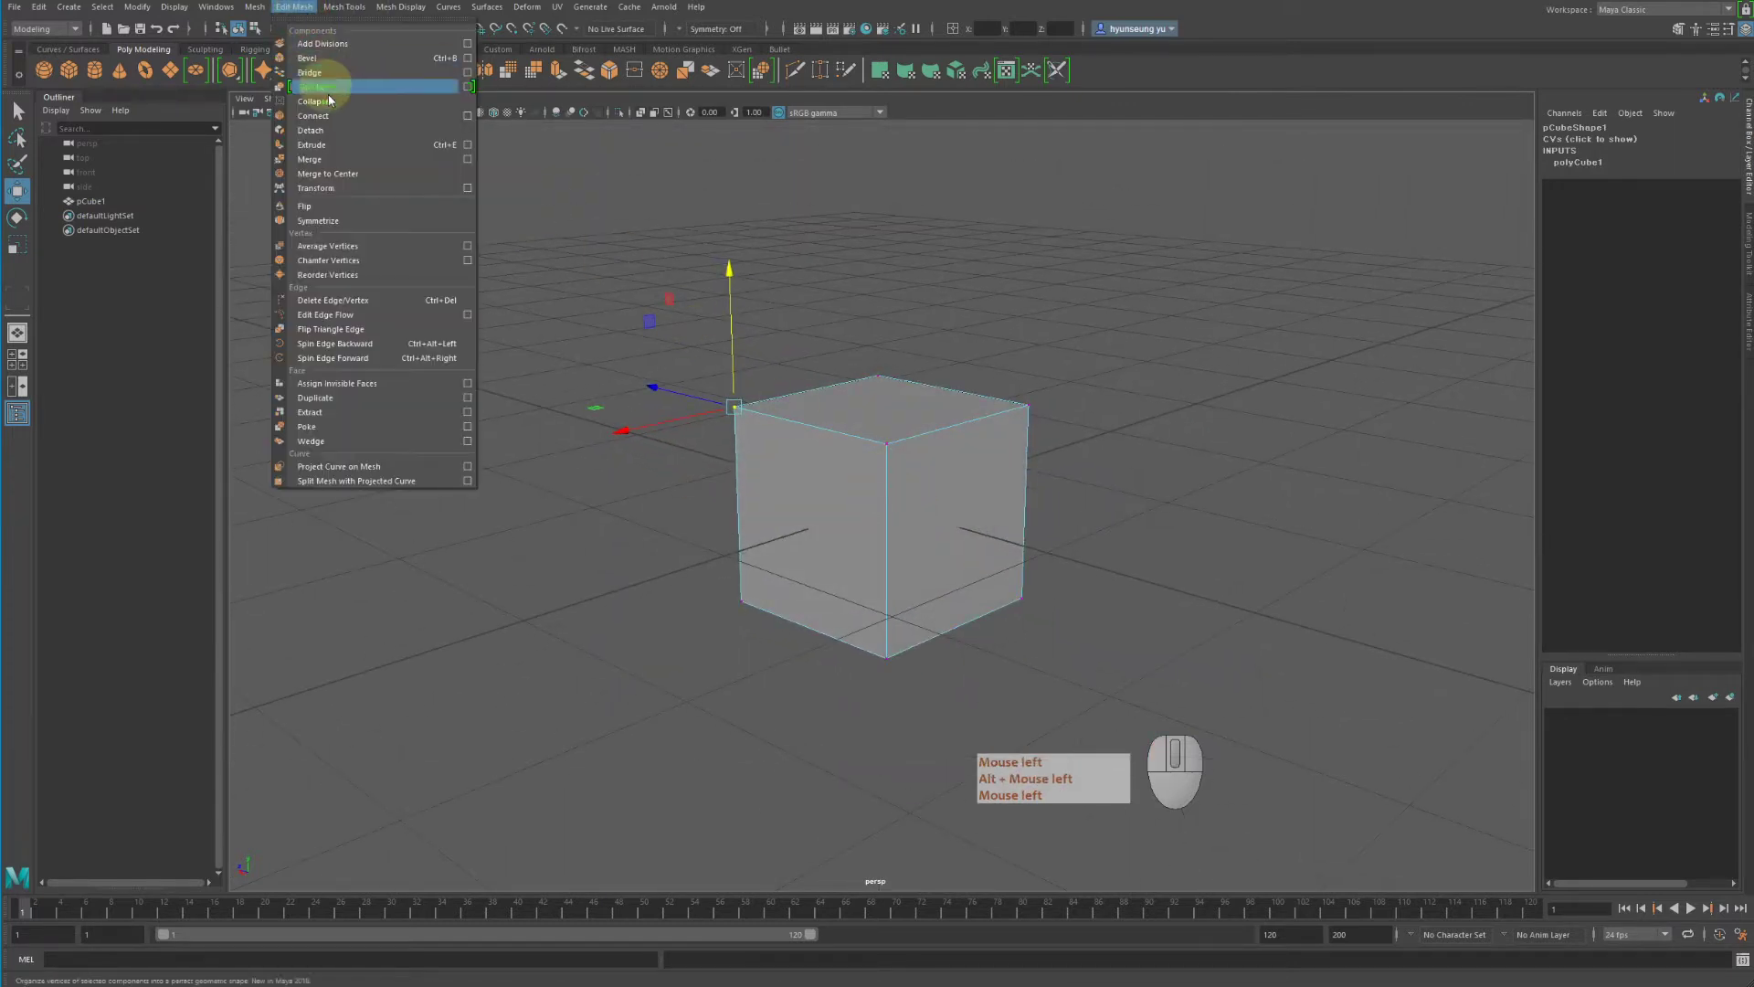
click(321, 145)
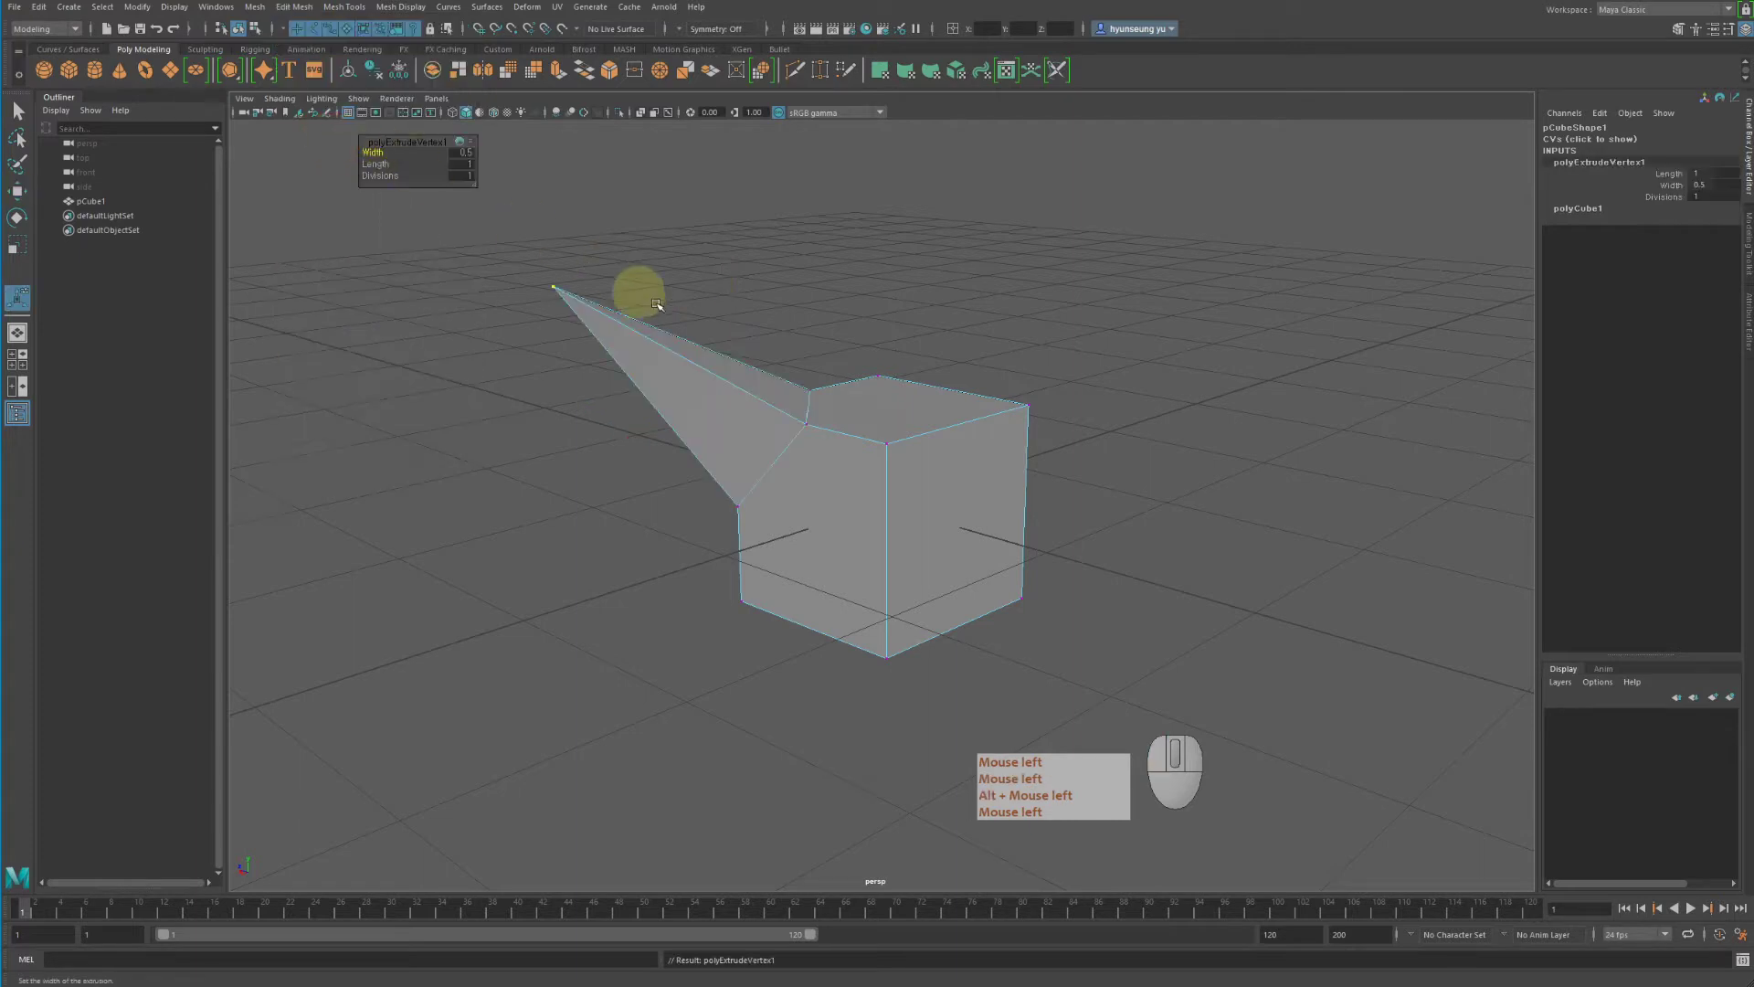
alt+drag(639, 286, 544, 272)
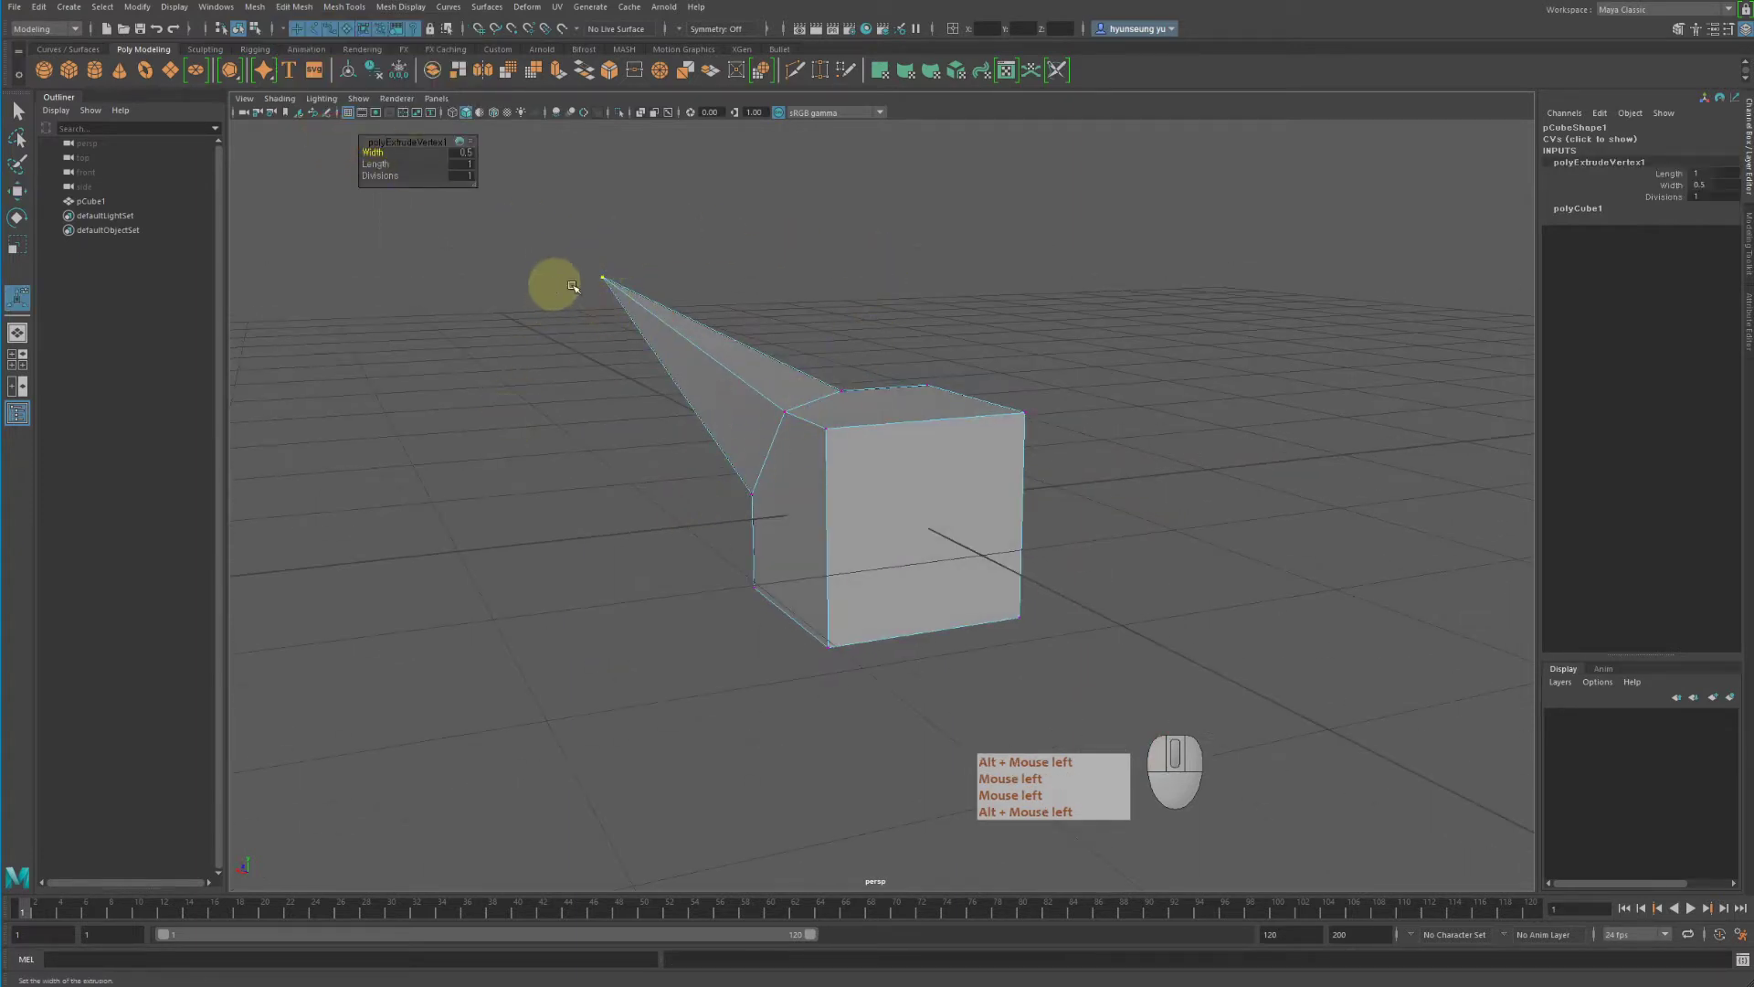
alt+drag(681, 466, 733, 473)
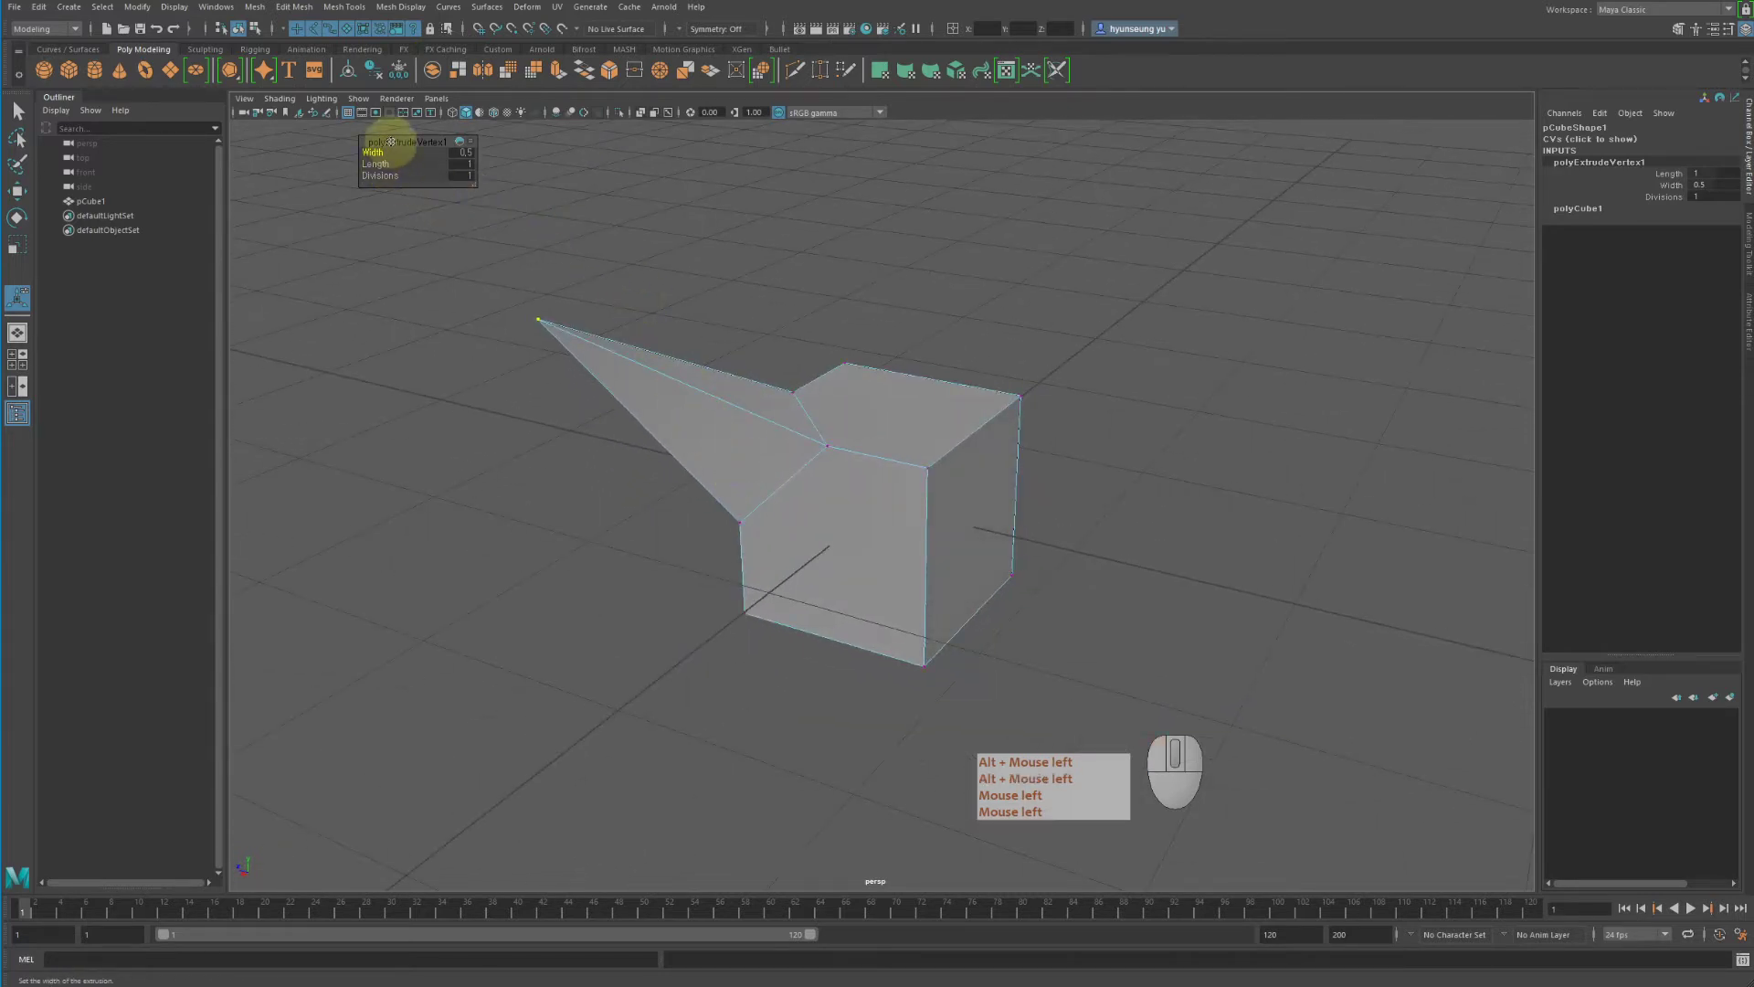
Set the vertex extrusion's divisions to 2
drag(391, 142, 406, 187)
key(z)
key(z)
click(417, 196)
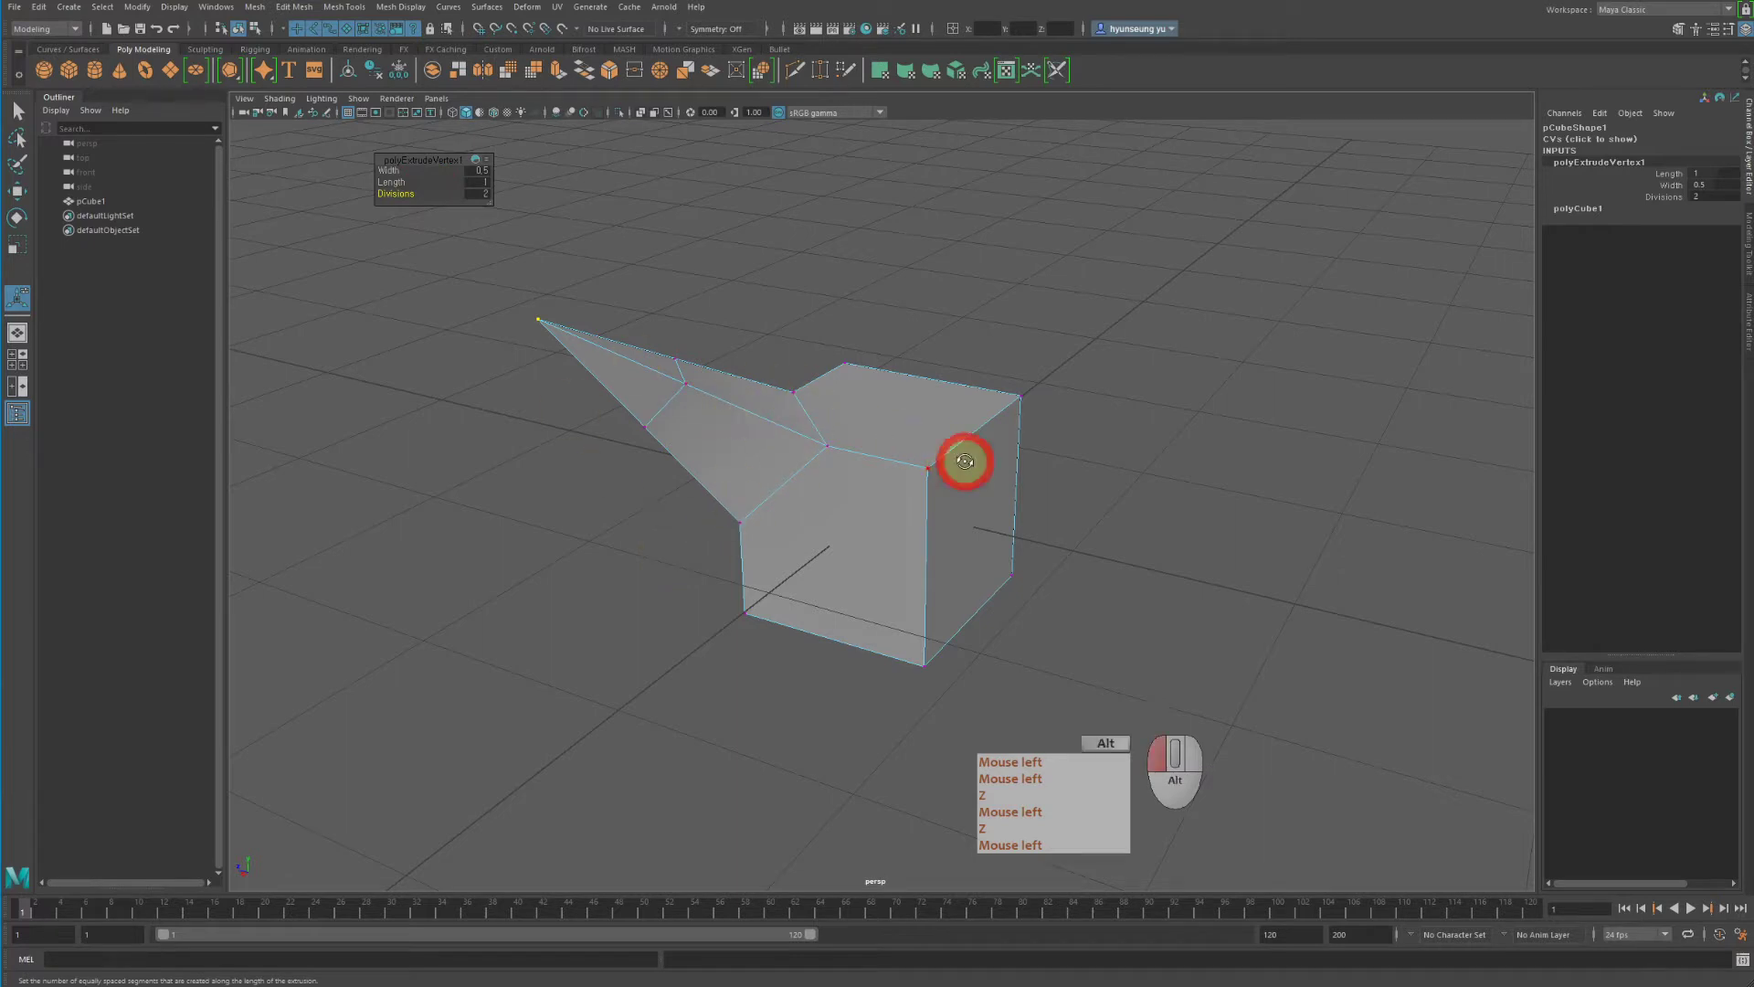
Extrude the cube's top edge opposite the spike diagonally outward, with a local Z translation of about 0.56
alt+drag(967, 458, 1060, 446)
right_click(912, 419)
click(971, 403)
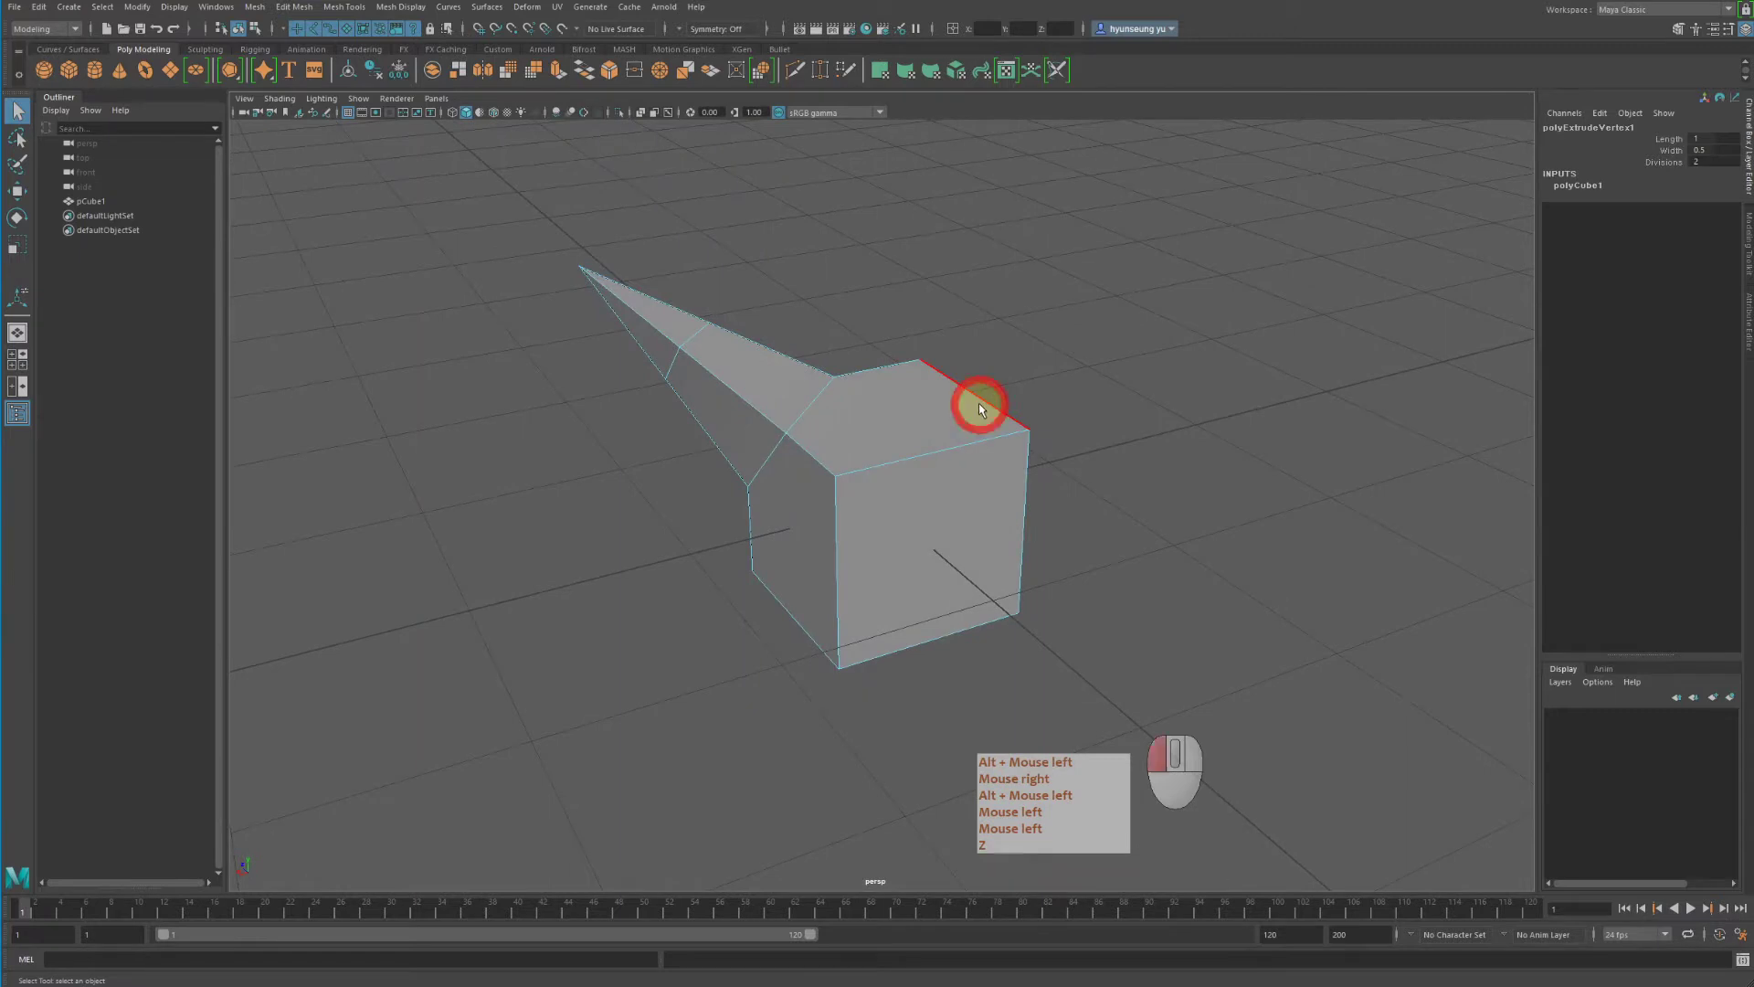
alt+drag(1241, 443, 1096, 420)
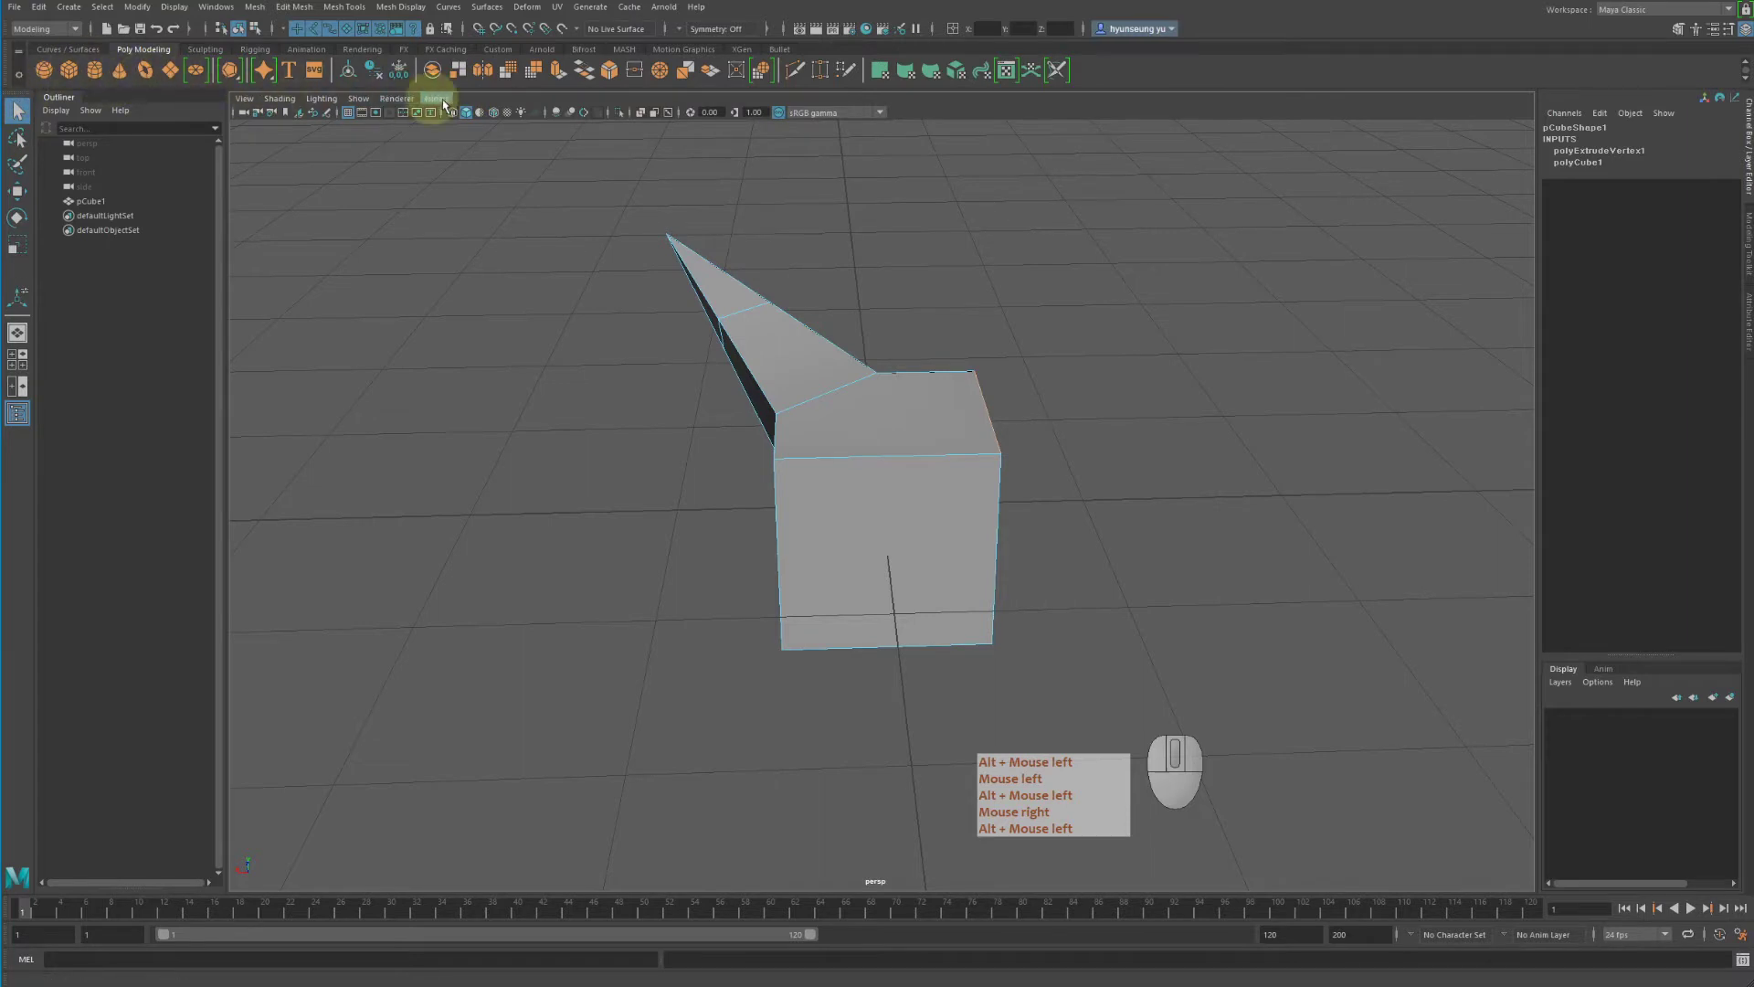
click(557, 70)
alt+middle_drag(1195, 361, 1042, 391)
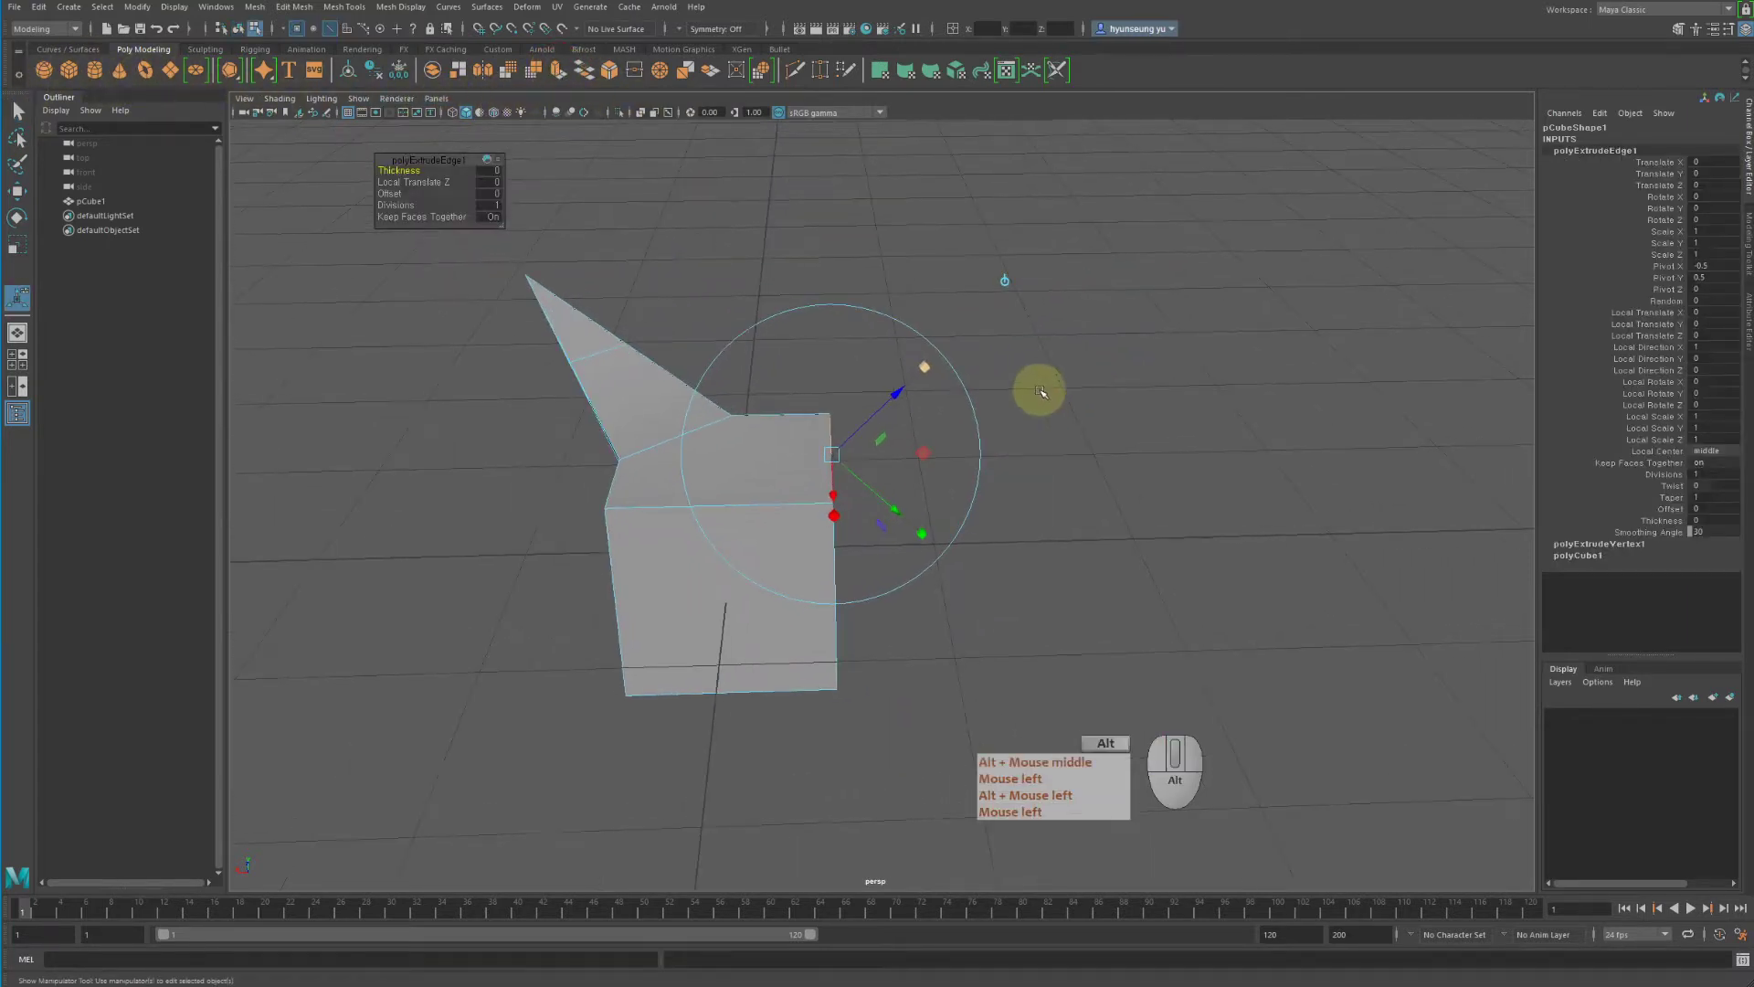
alt+drag(1042, 392, 1058, 370)
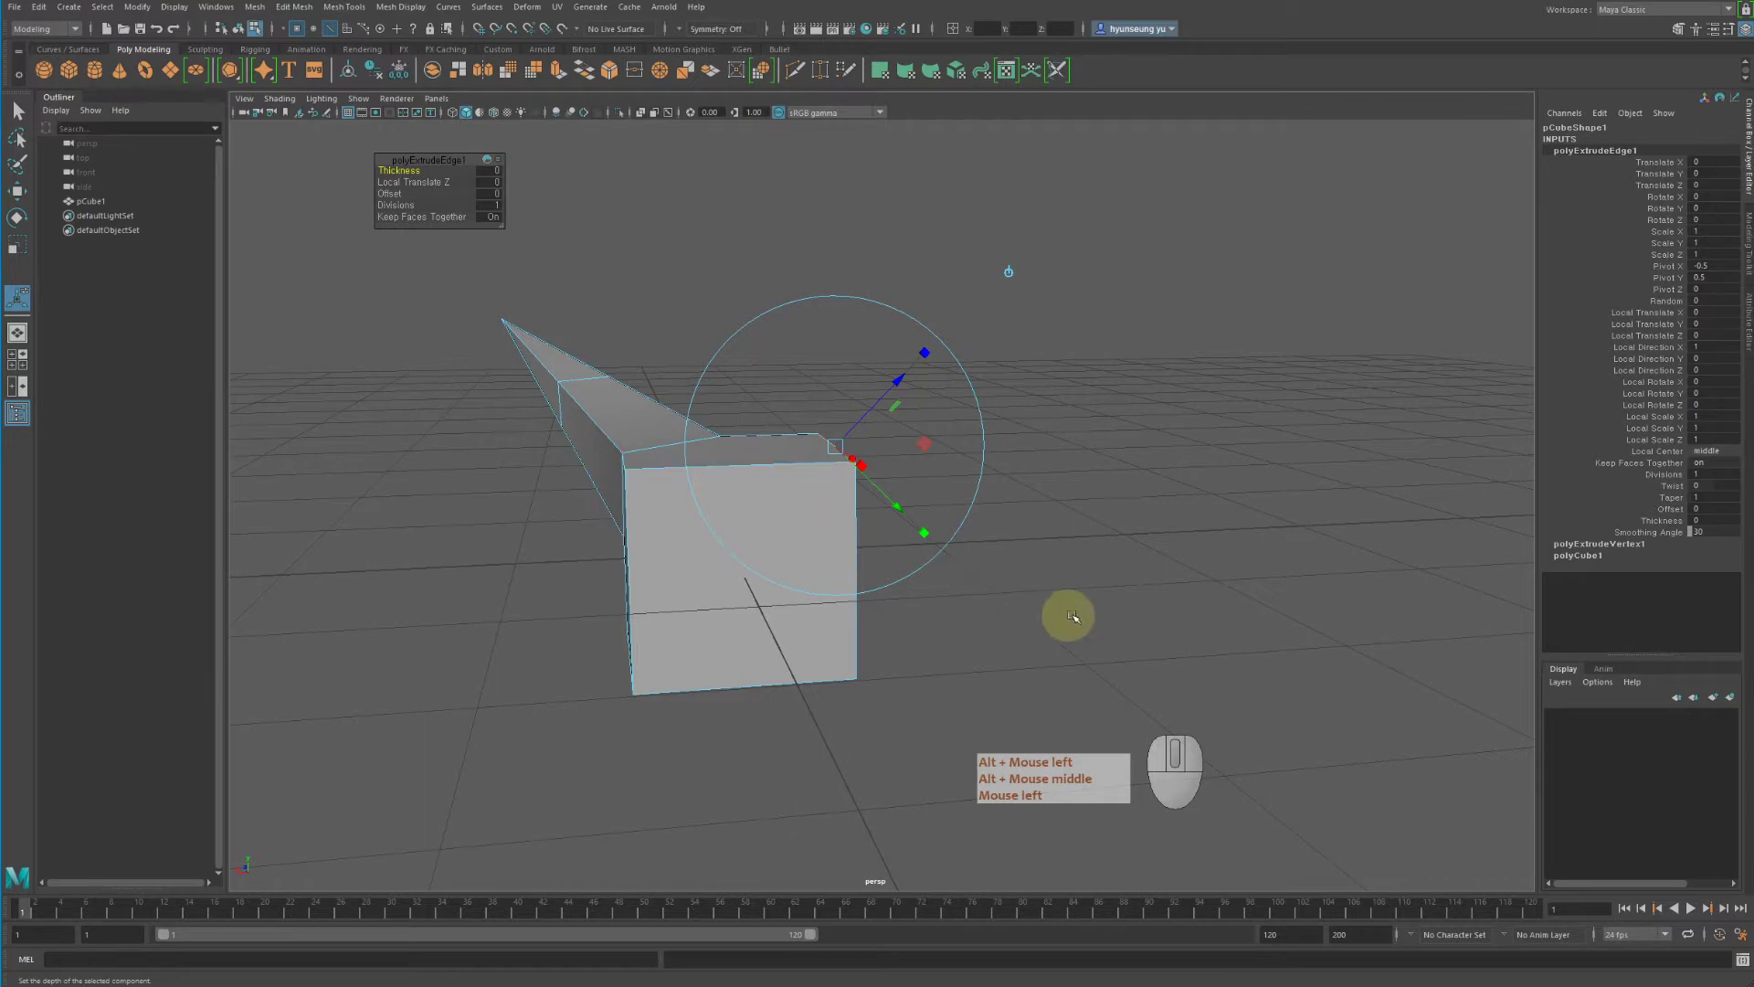
alt+drag(1066, 615, 967, 627)
alt+middle_drag(822, 489, 775, 494)
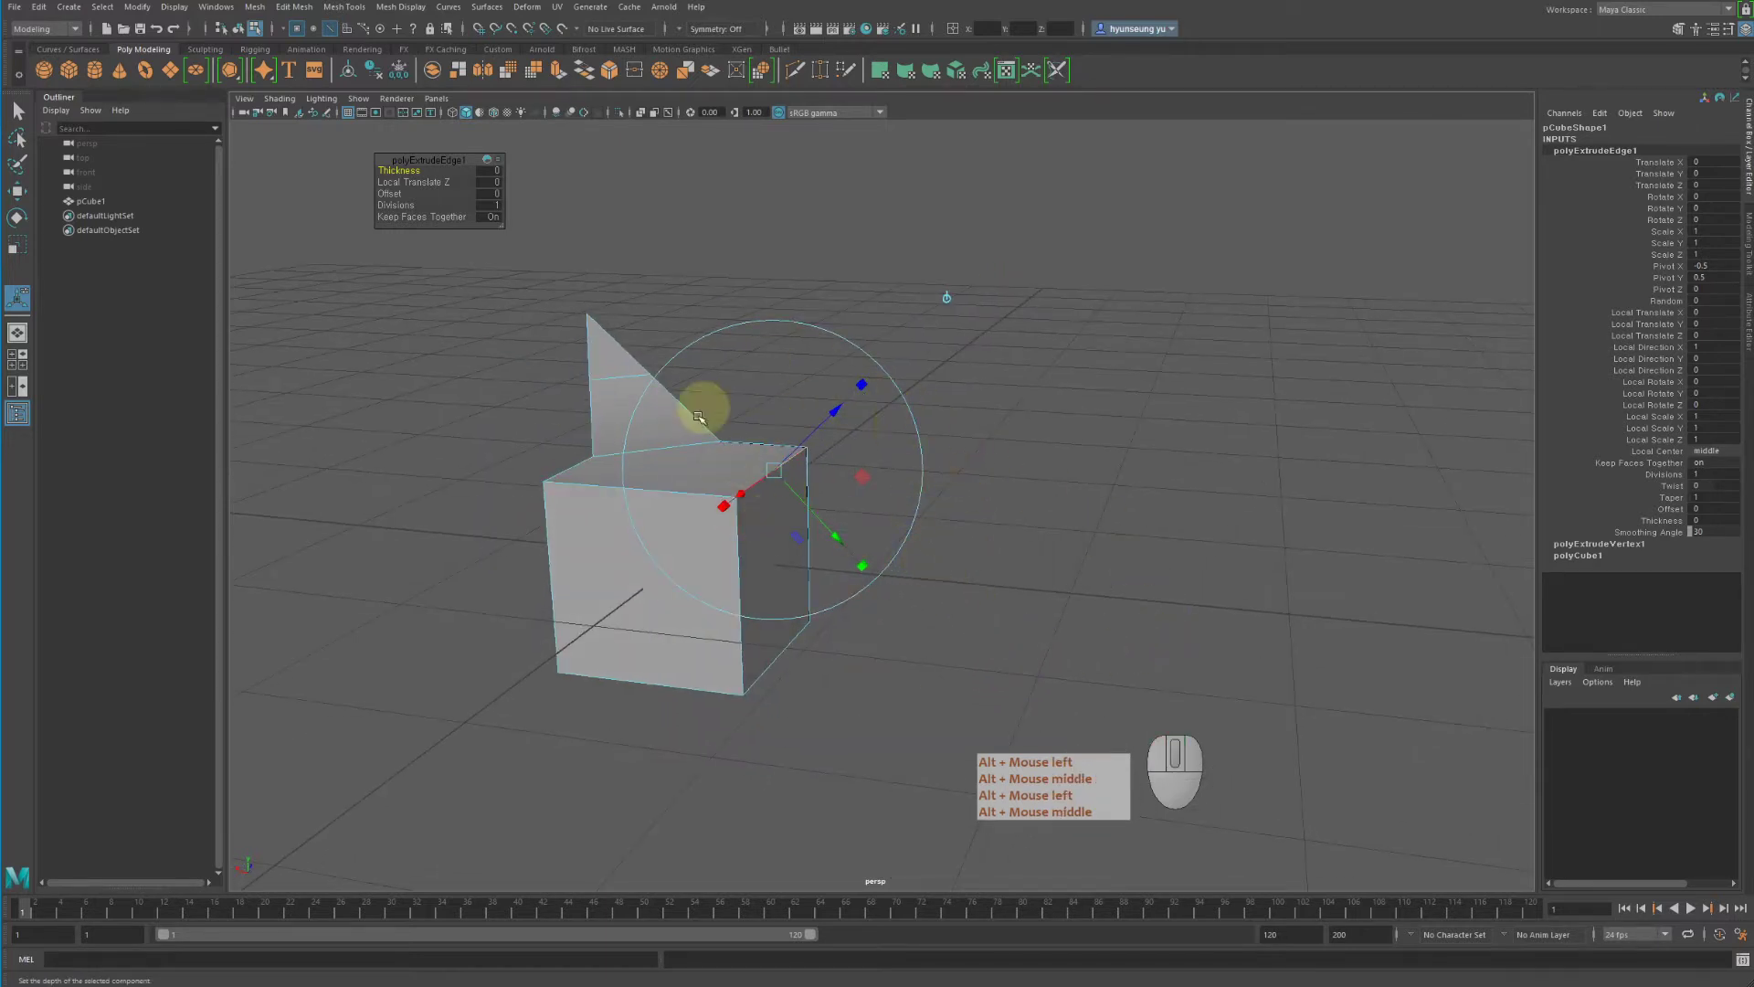
alt+drag(771, 485, 937, 349)
alt+drag(900, 444, 834, 415)
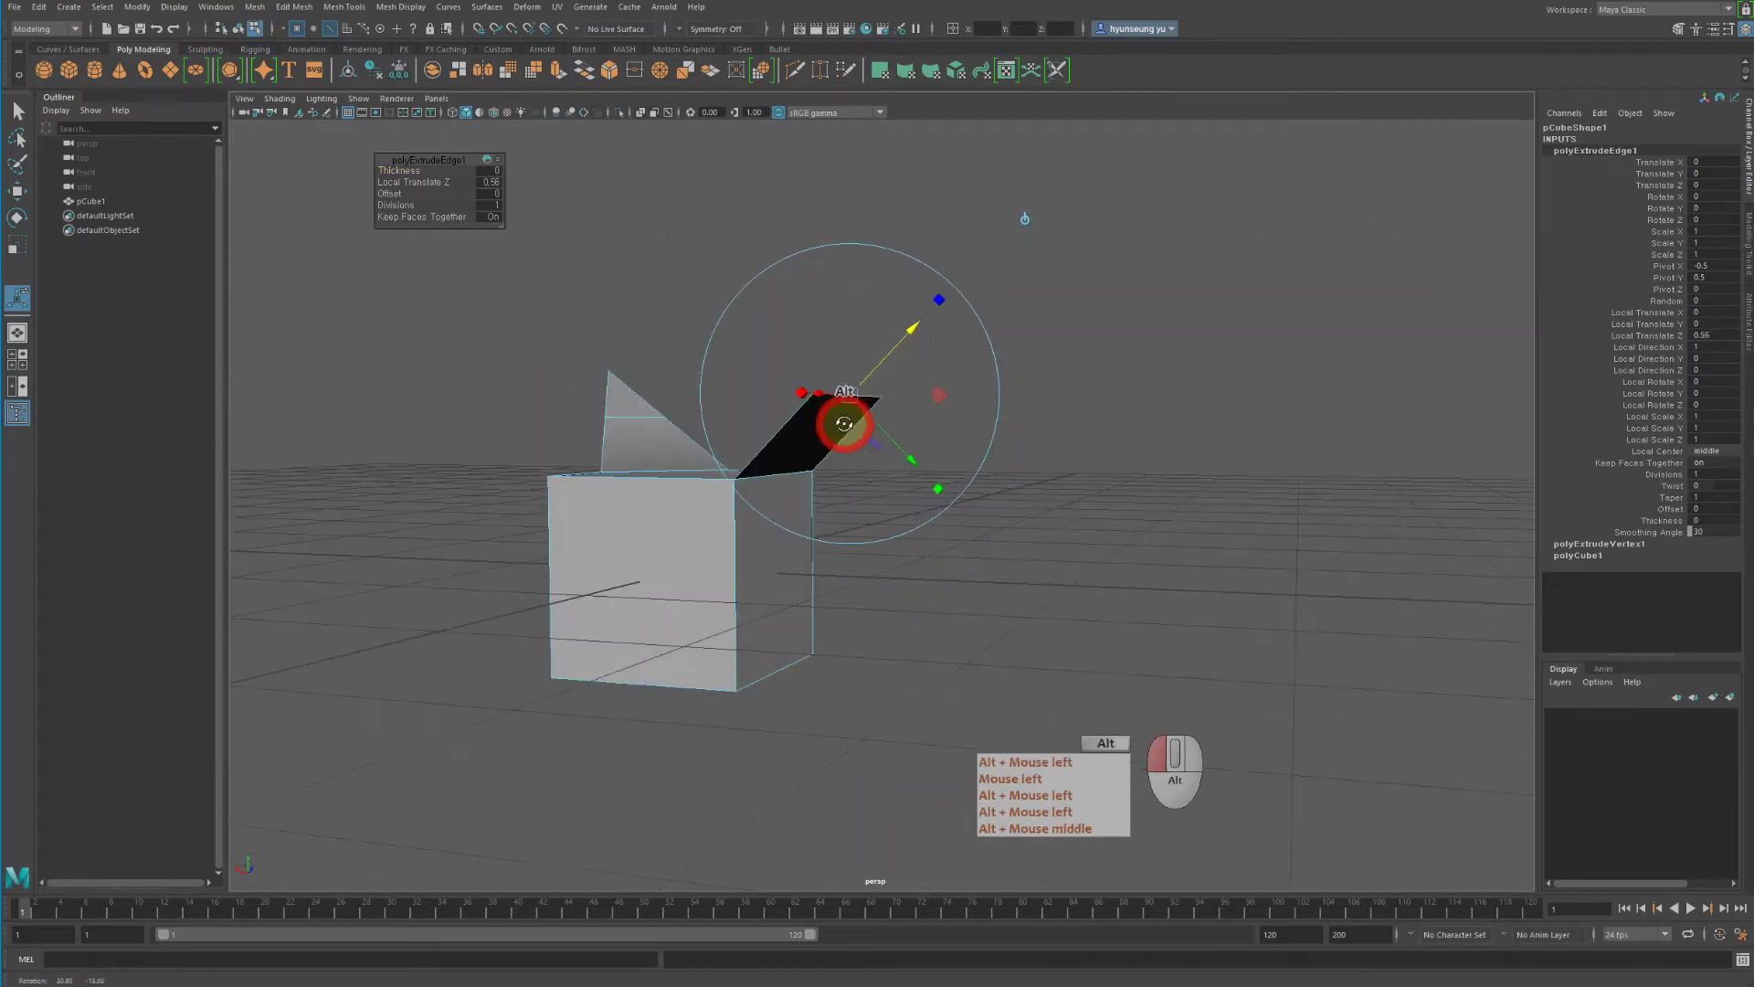
Adjust the extruded edge to local translation about Y 0.088, Z 0.495, scale about 0.633 and rotation about Y -28, Z -47
mouse_move(929, 470)
mouse_down()
mouse_move(999, 521)
mouse_move(930, 467)
mouse_up()
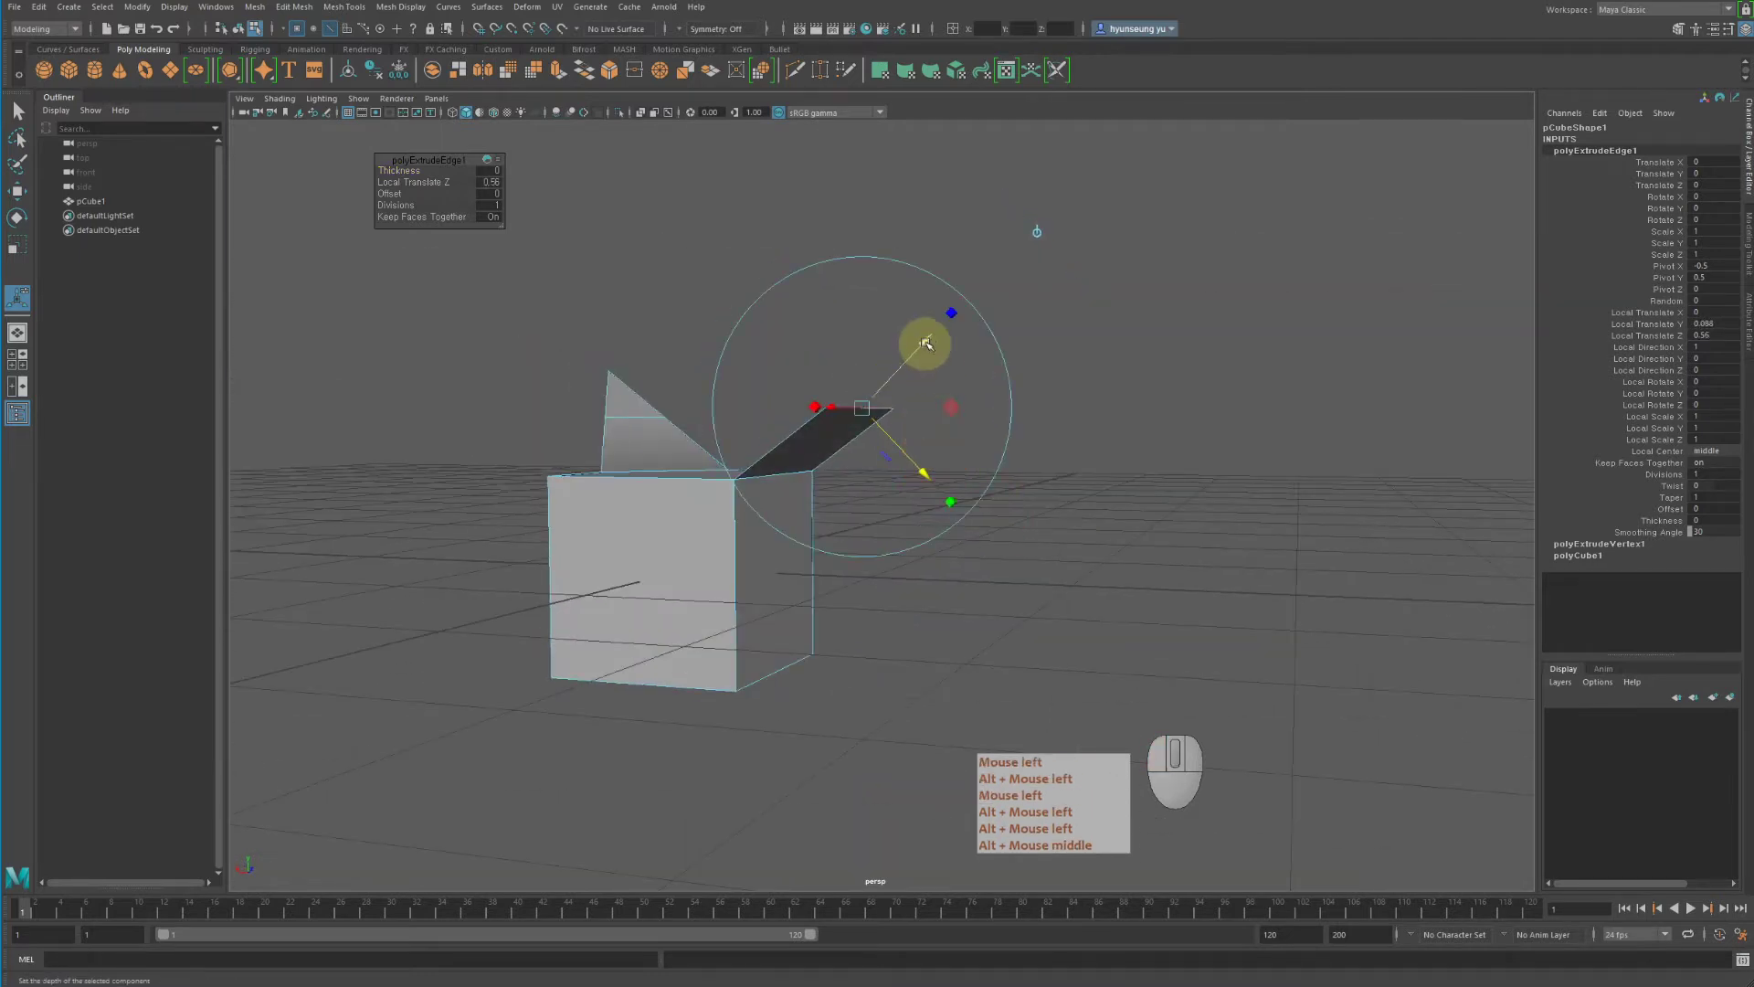
drag(928, 341, 999, 482)
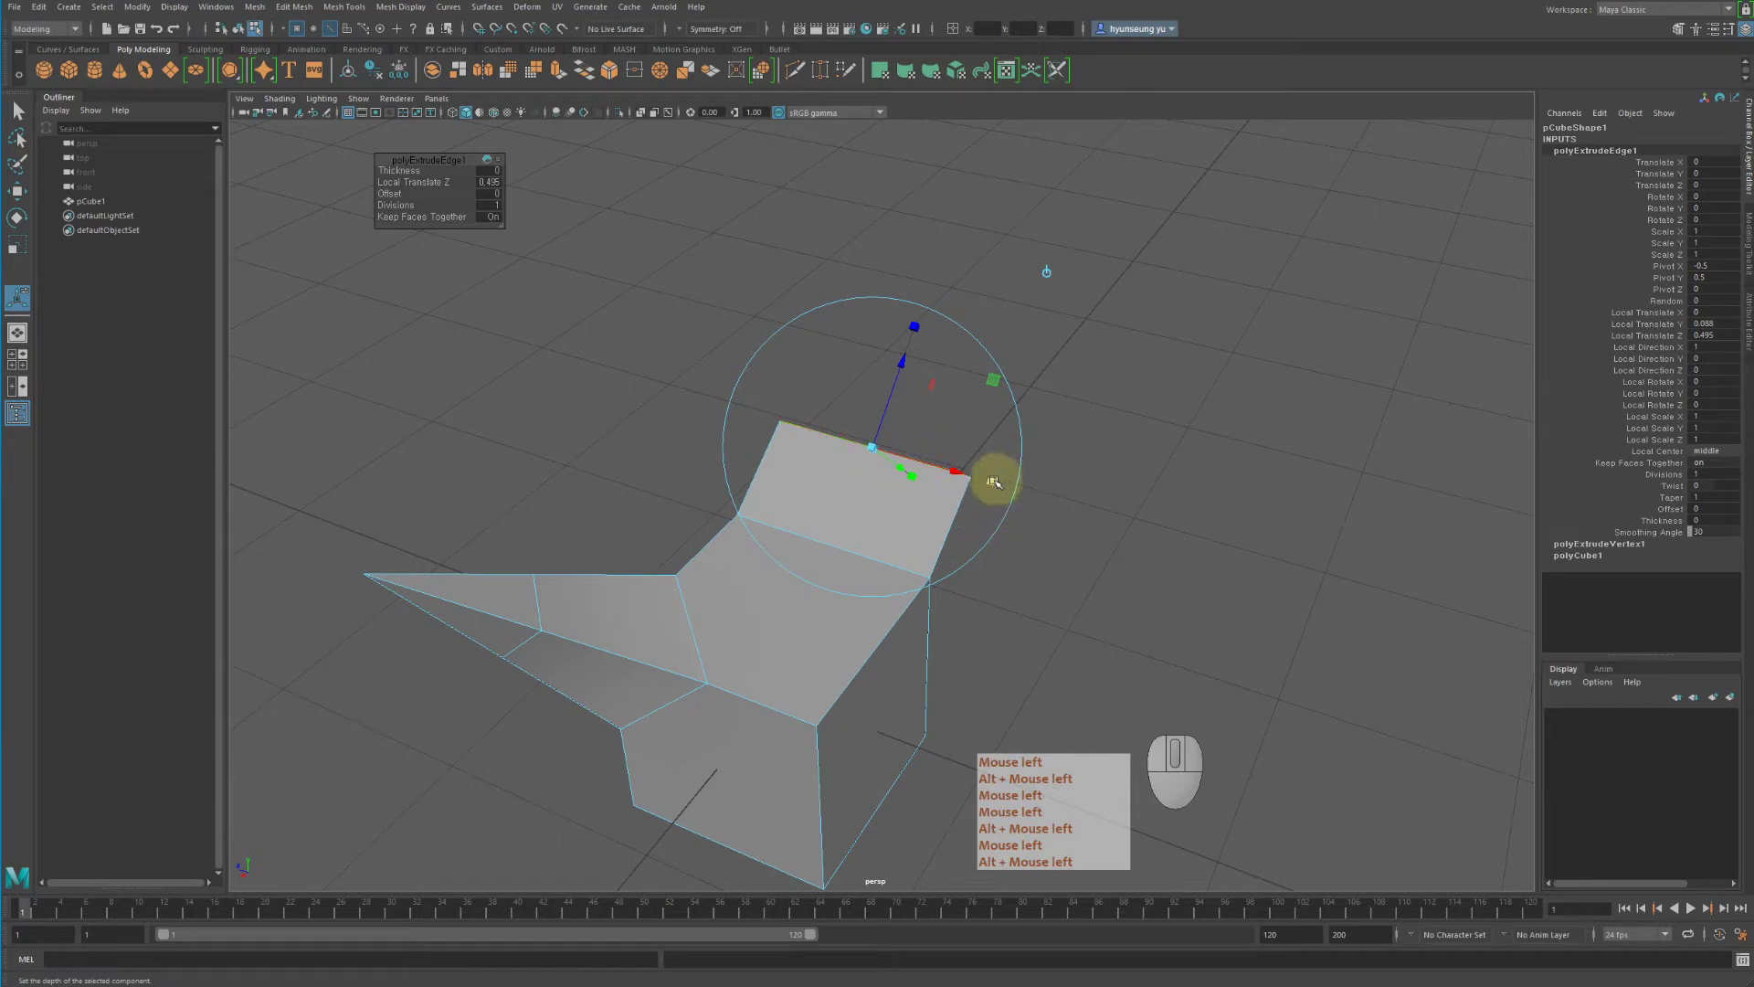
drag(882, 455, 940, 536)
click(1018, 416)
key(q)
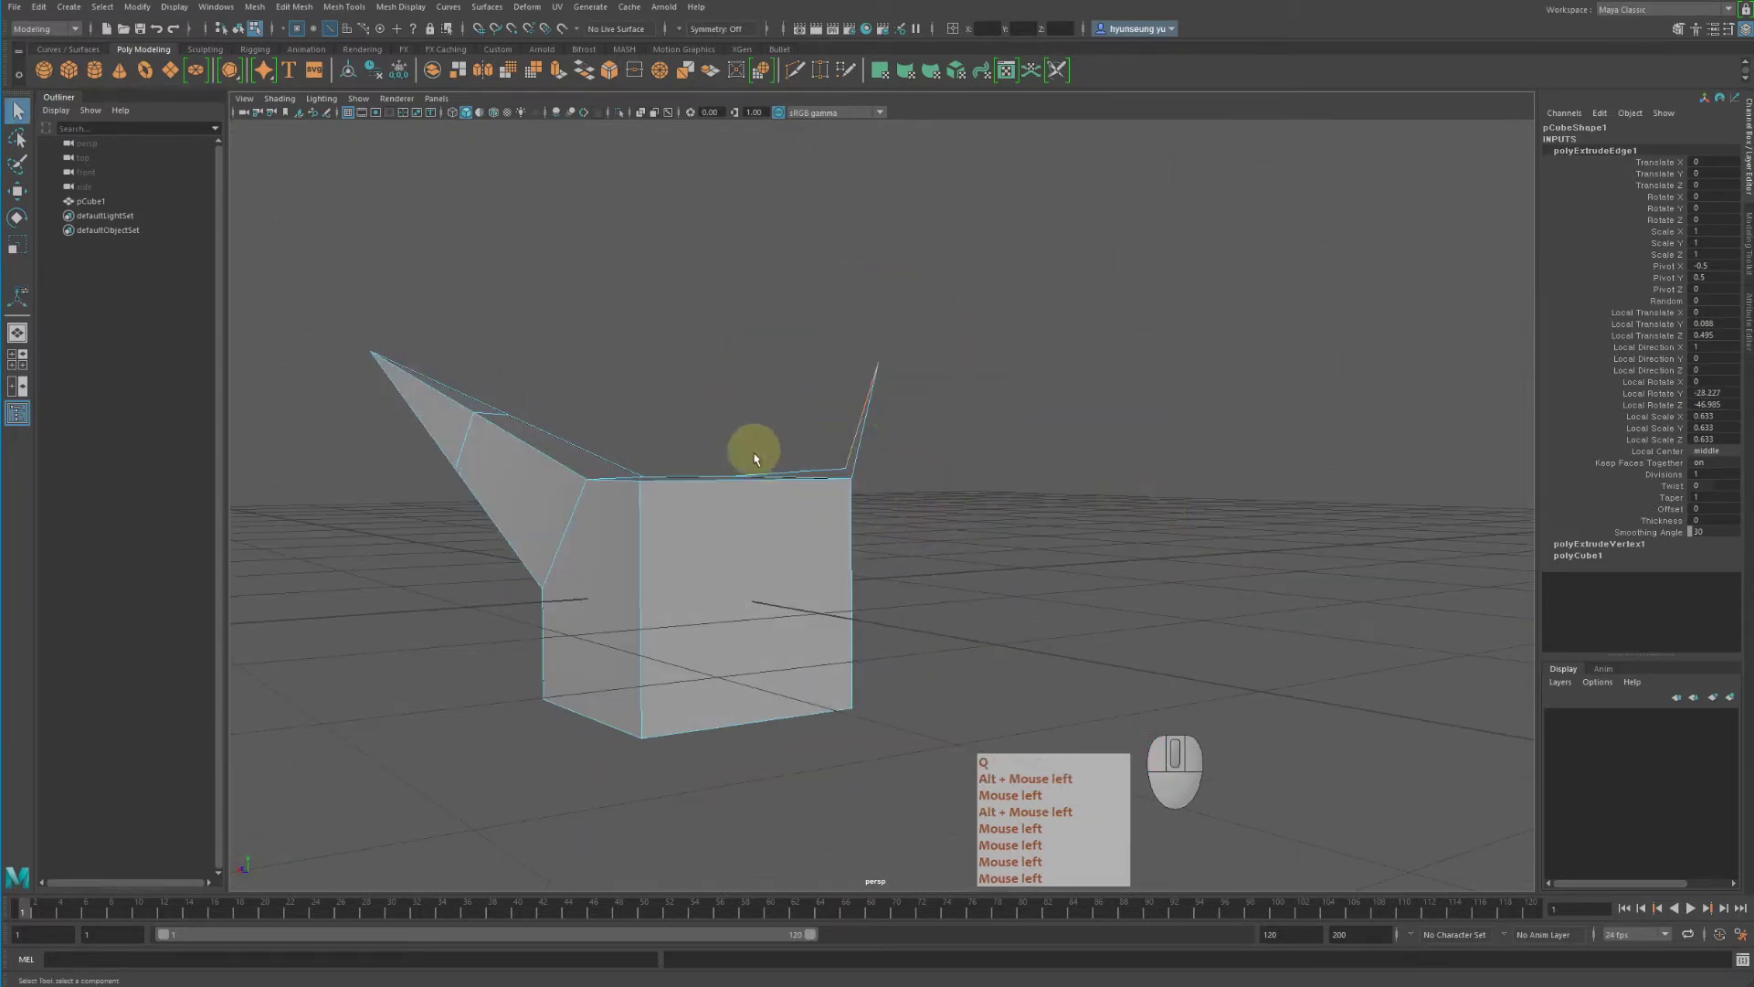
Select the cube's bottom face and extrude it downward by about 0.76
alt+middle_drag(878, 537, 940, 509)
mouse_move(940, 509)
alt+mouse_down()
mouse_move(983, 478)
mouse_move(944, 506)
alt+mouse_up()
right_drag(862, 502, 893, 615)
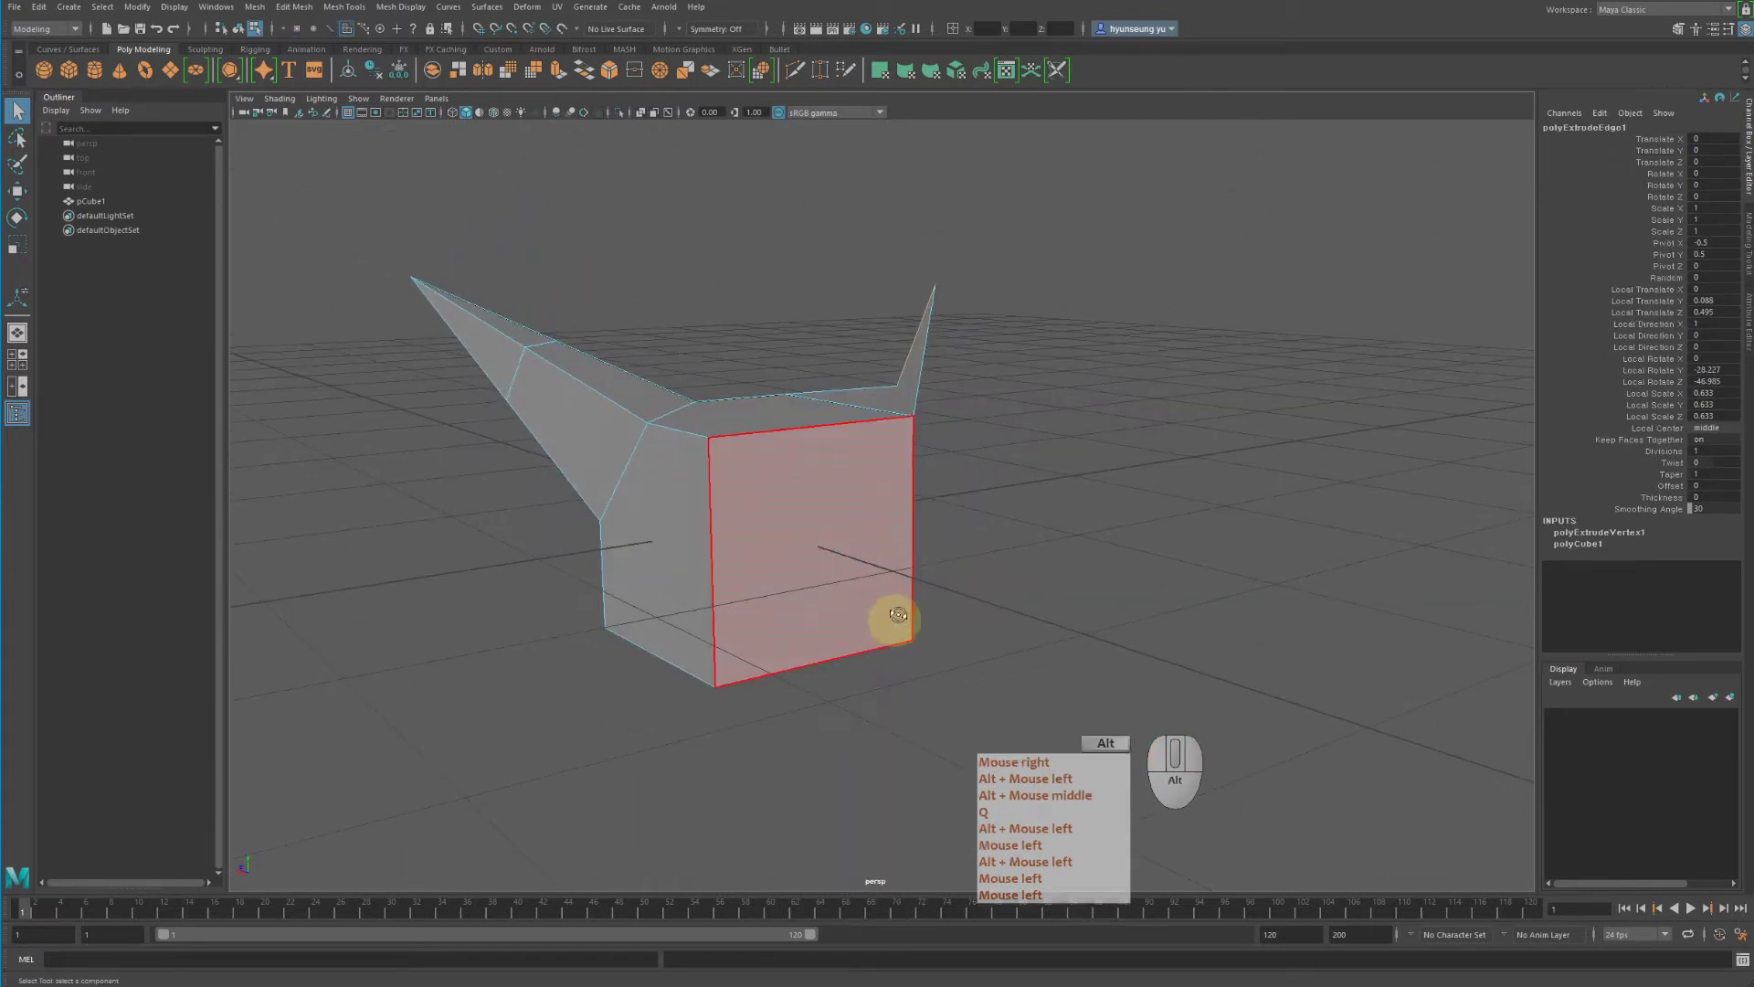
alt+drag(893, 615, 896, 474)
click(853, 455)
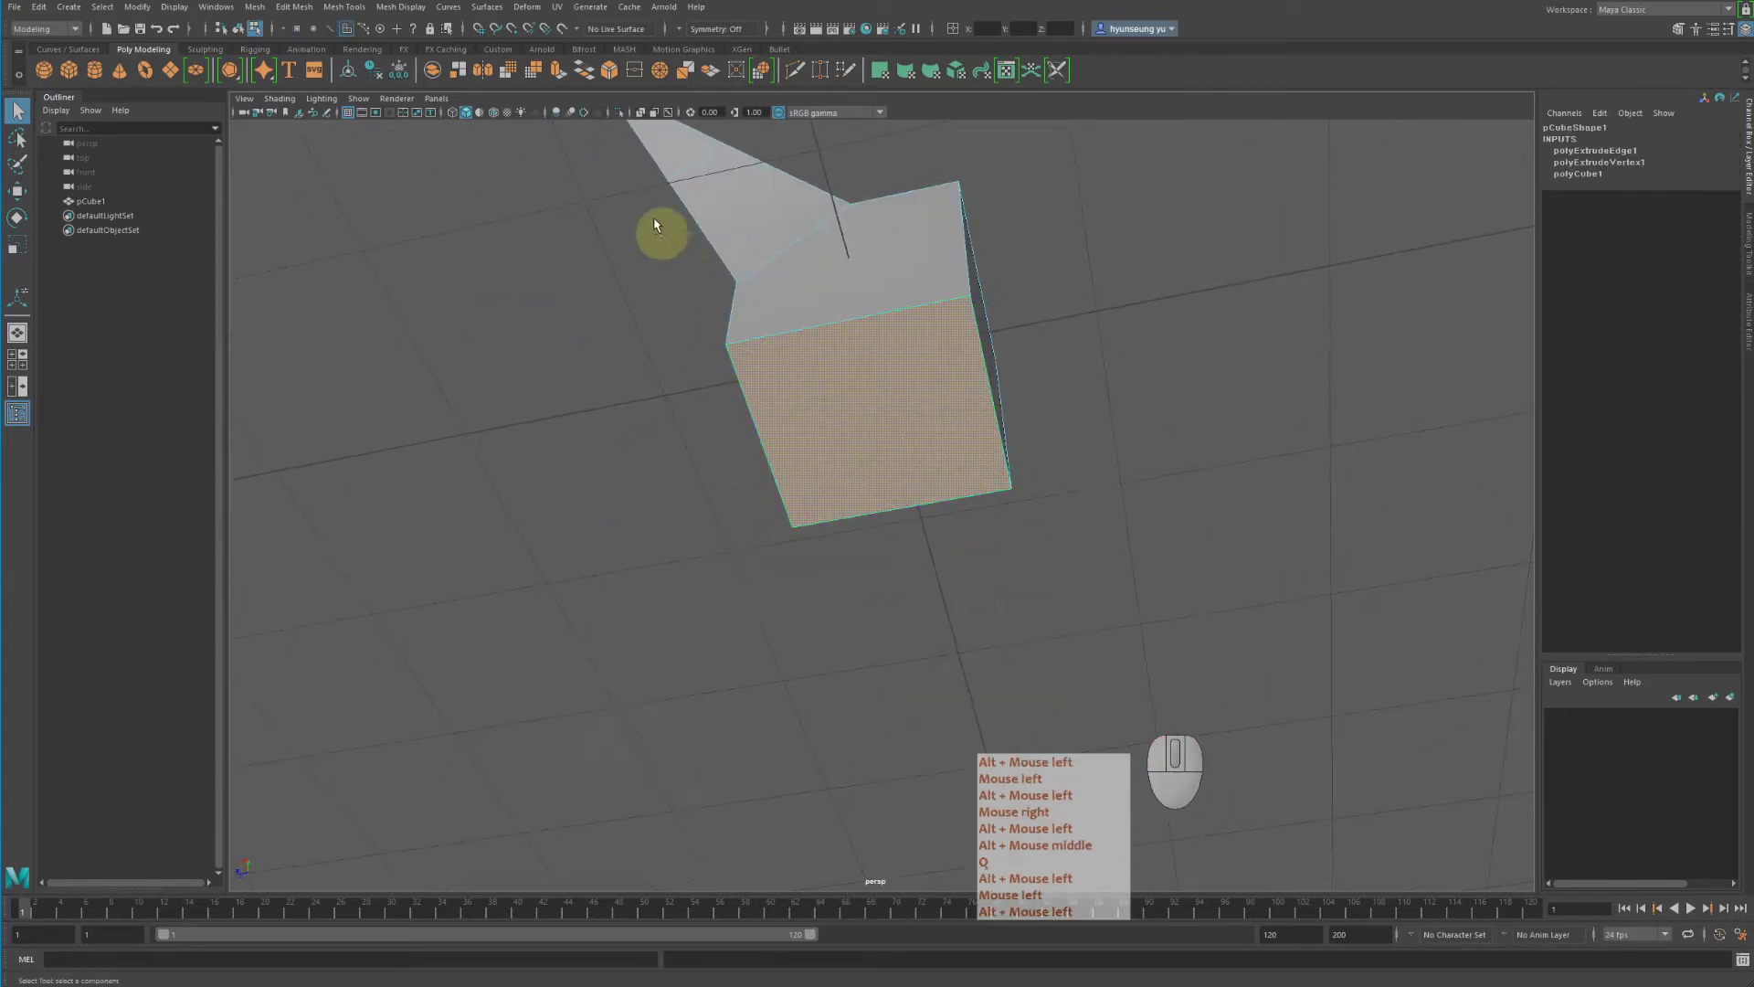
click(558, 69)
alt+middle_drag(923, 320, 952, 301)
alt+drag(951, 301, 944, 286)
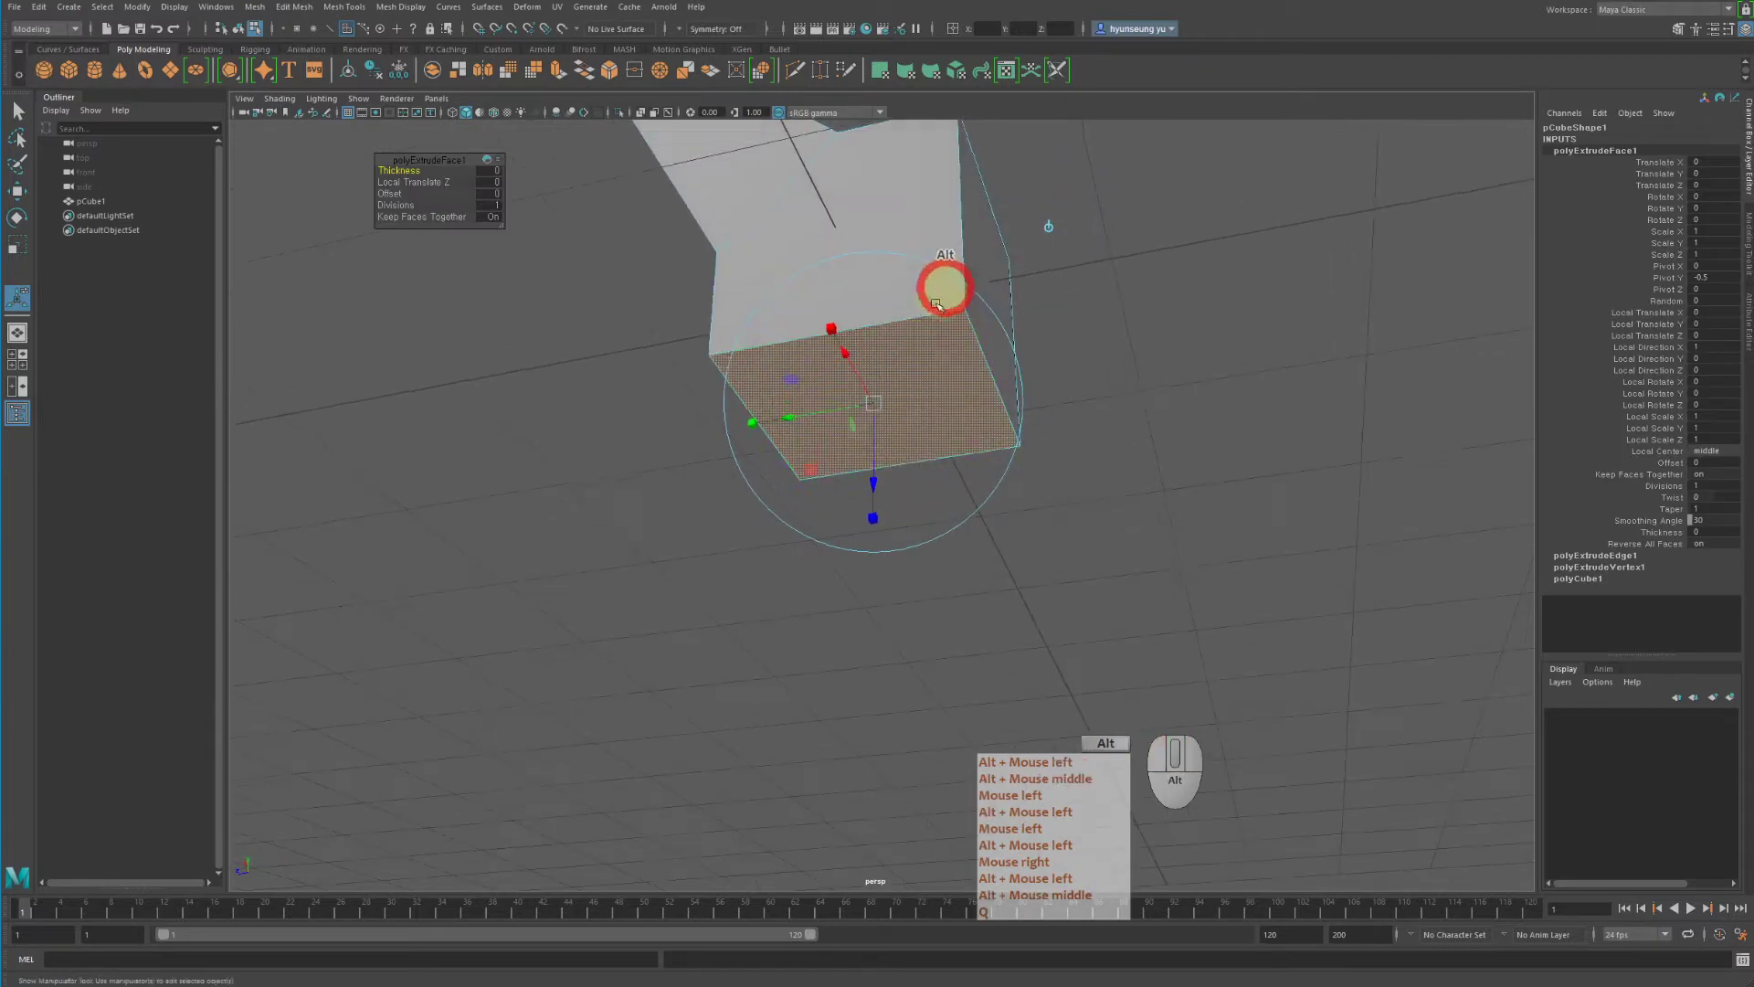
drag(886, 484, 862, 606)
Return to object mode and select the whole mesh
alt+middle_drag(1051, 530, 1093, 517)
alt+drag(1093, 517, 995, 420)
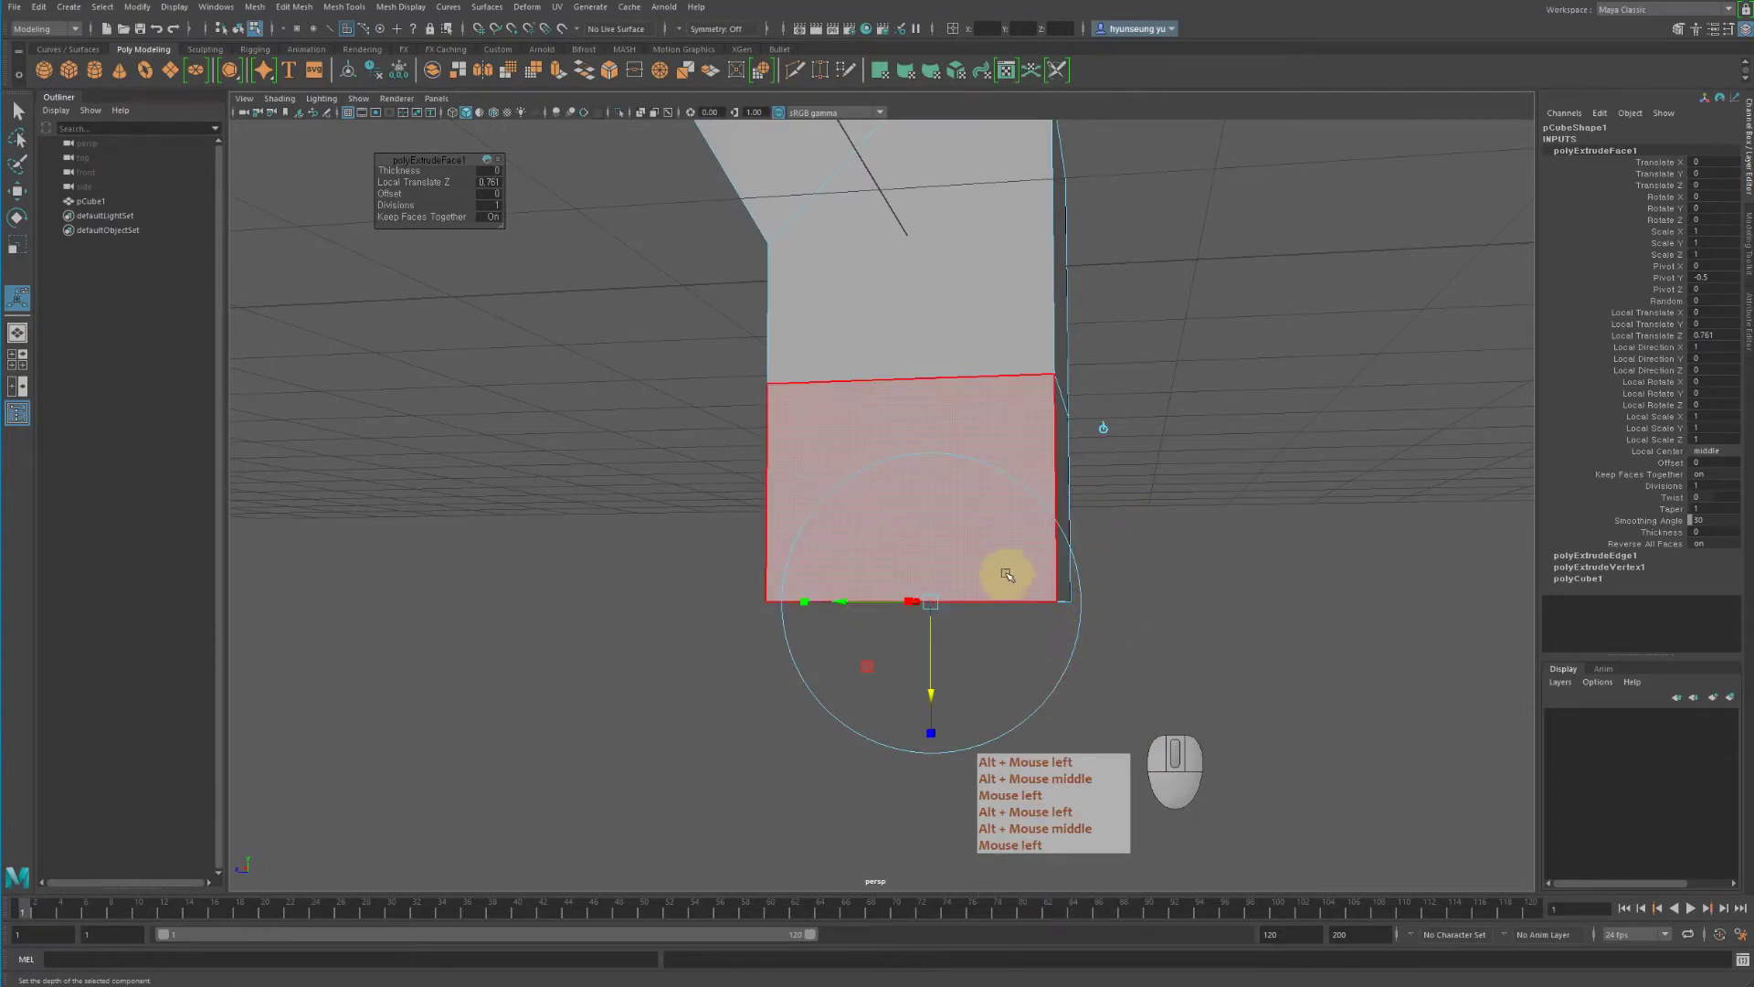
alt+middle_drag(974, 518, 961, 548)
alt+drag(962, 548, 809, 653)
right_drag(752, 467, 852, 430)
alt+middle_drag(932, 502, 1055, 432)
click(1060, 431)
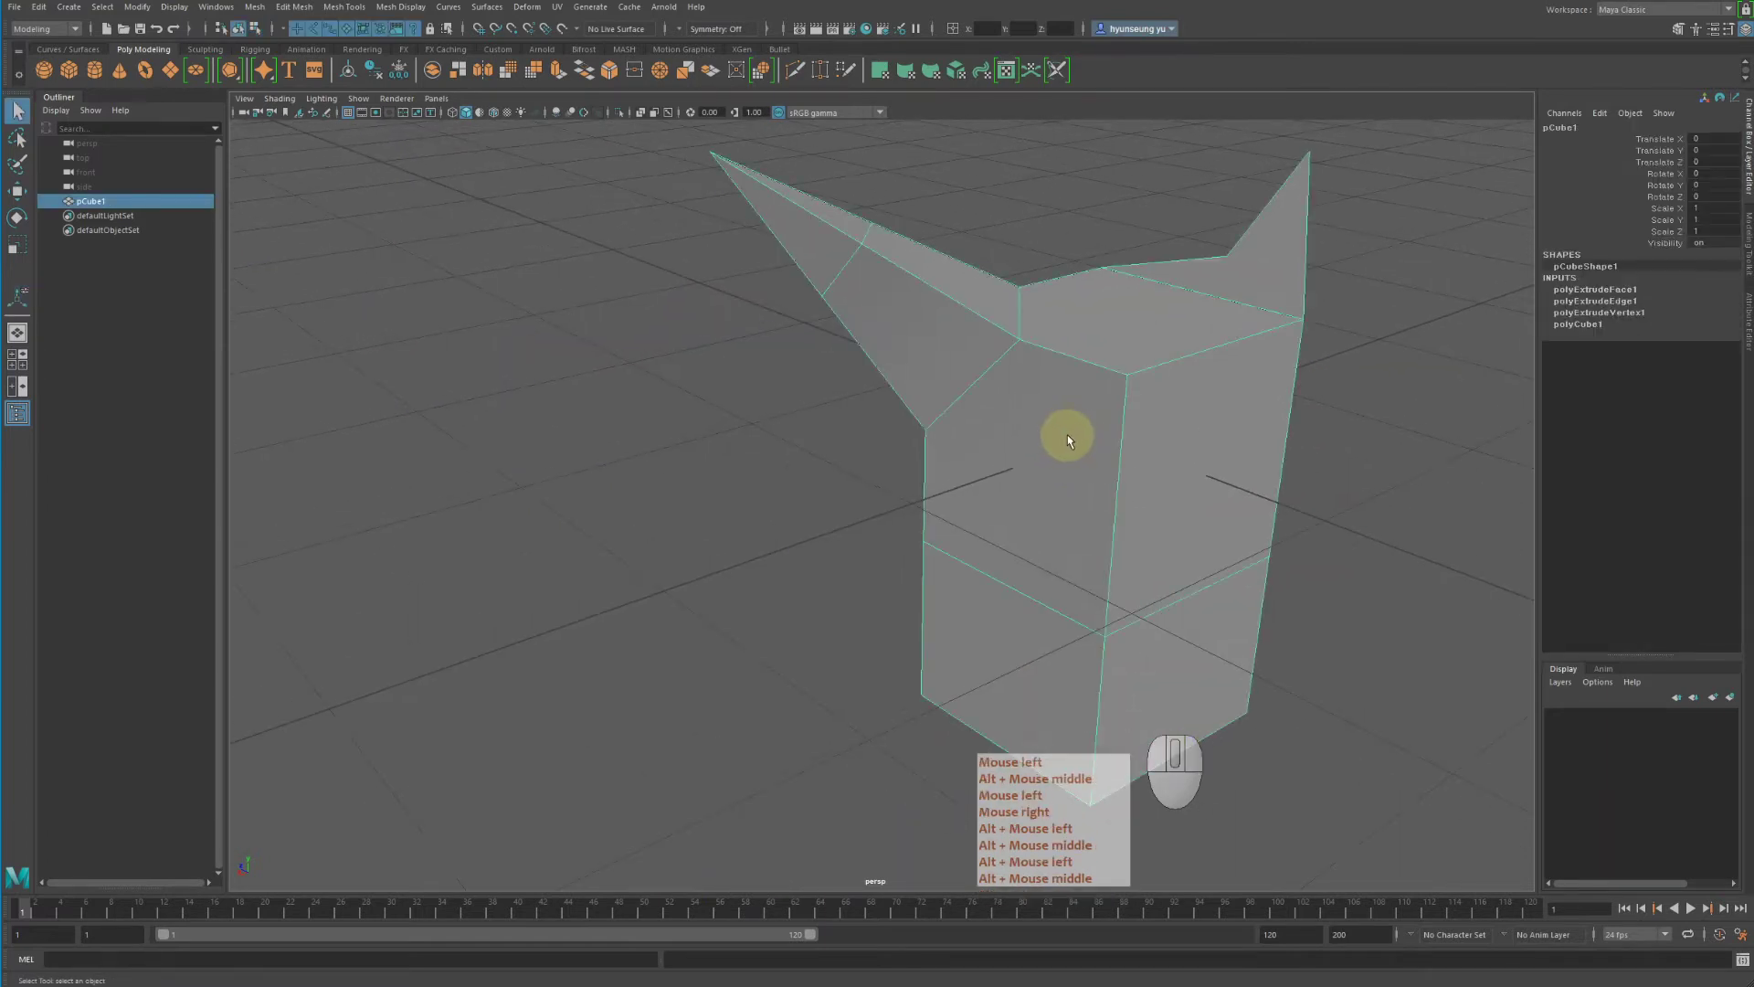
Replace the mesh with a new cube scaled into a flat slab of about 4.331 in X, 0.187 in Y and 4.331 in Z
key(Delete)
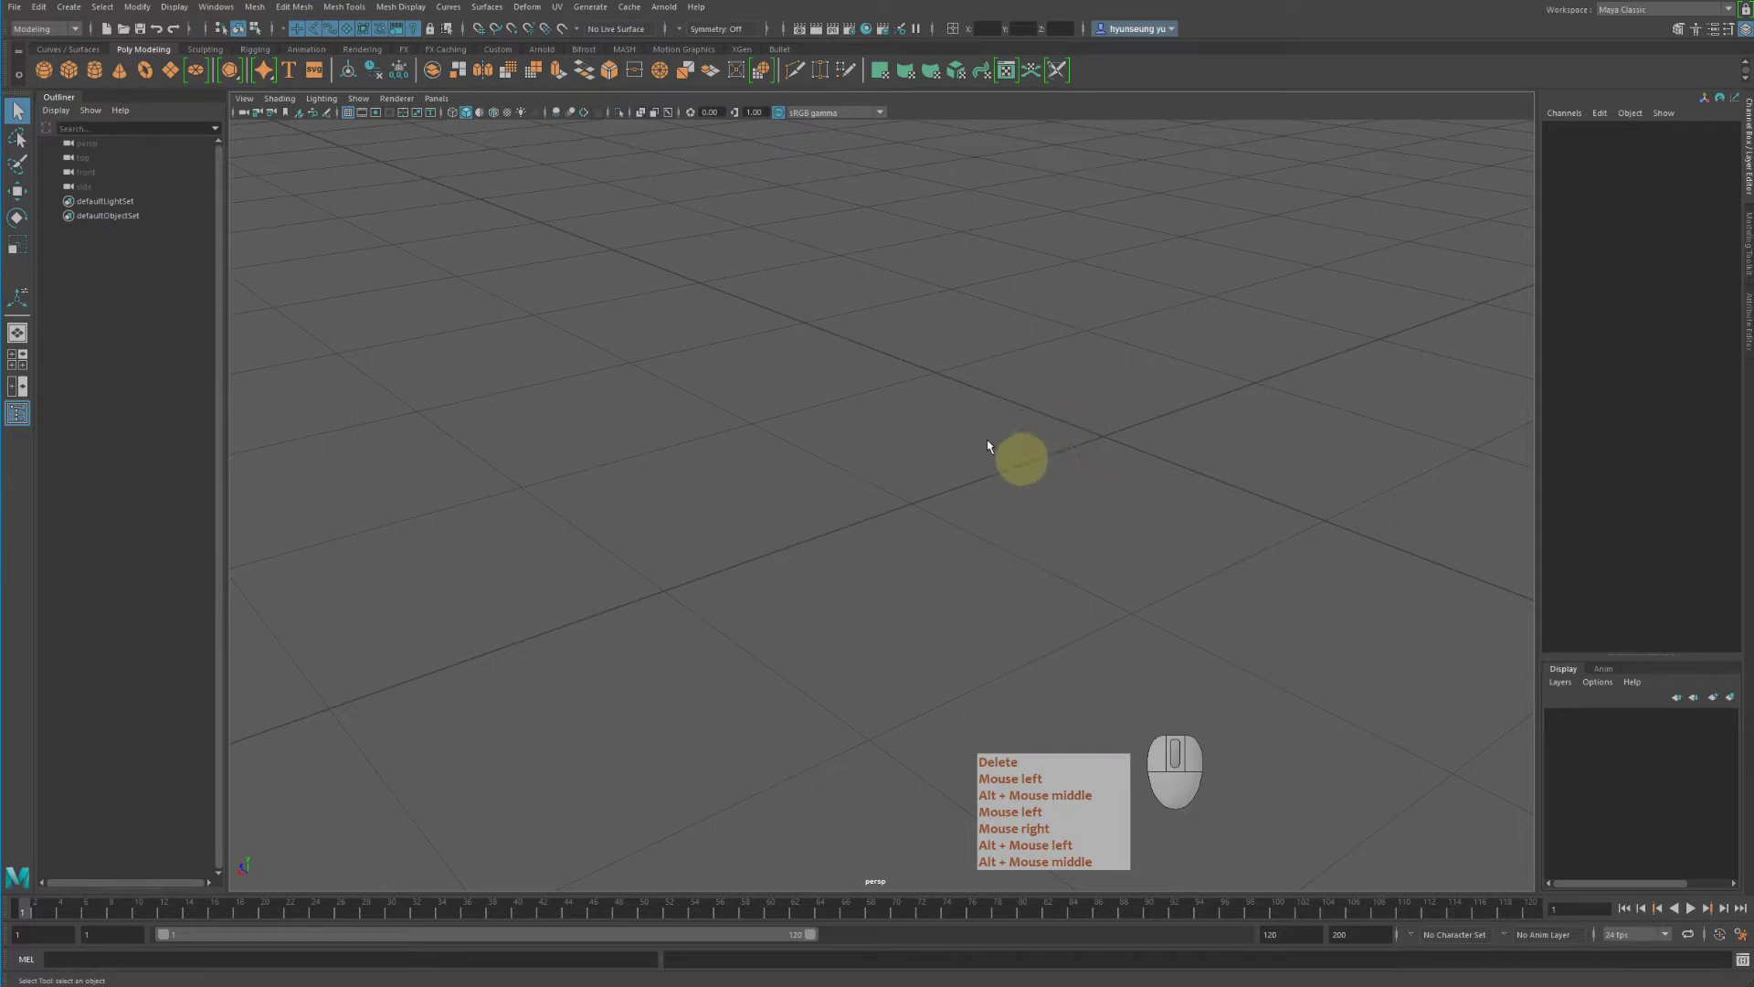
click(67, 70)
alt+right_drag(1049, 469, 650, 380)
key(r)
drag(908, 486, 1129, 438)
drag(964, 353, 951, 493)
key(w)
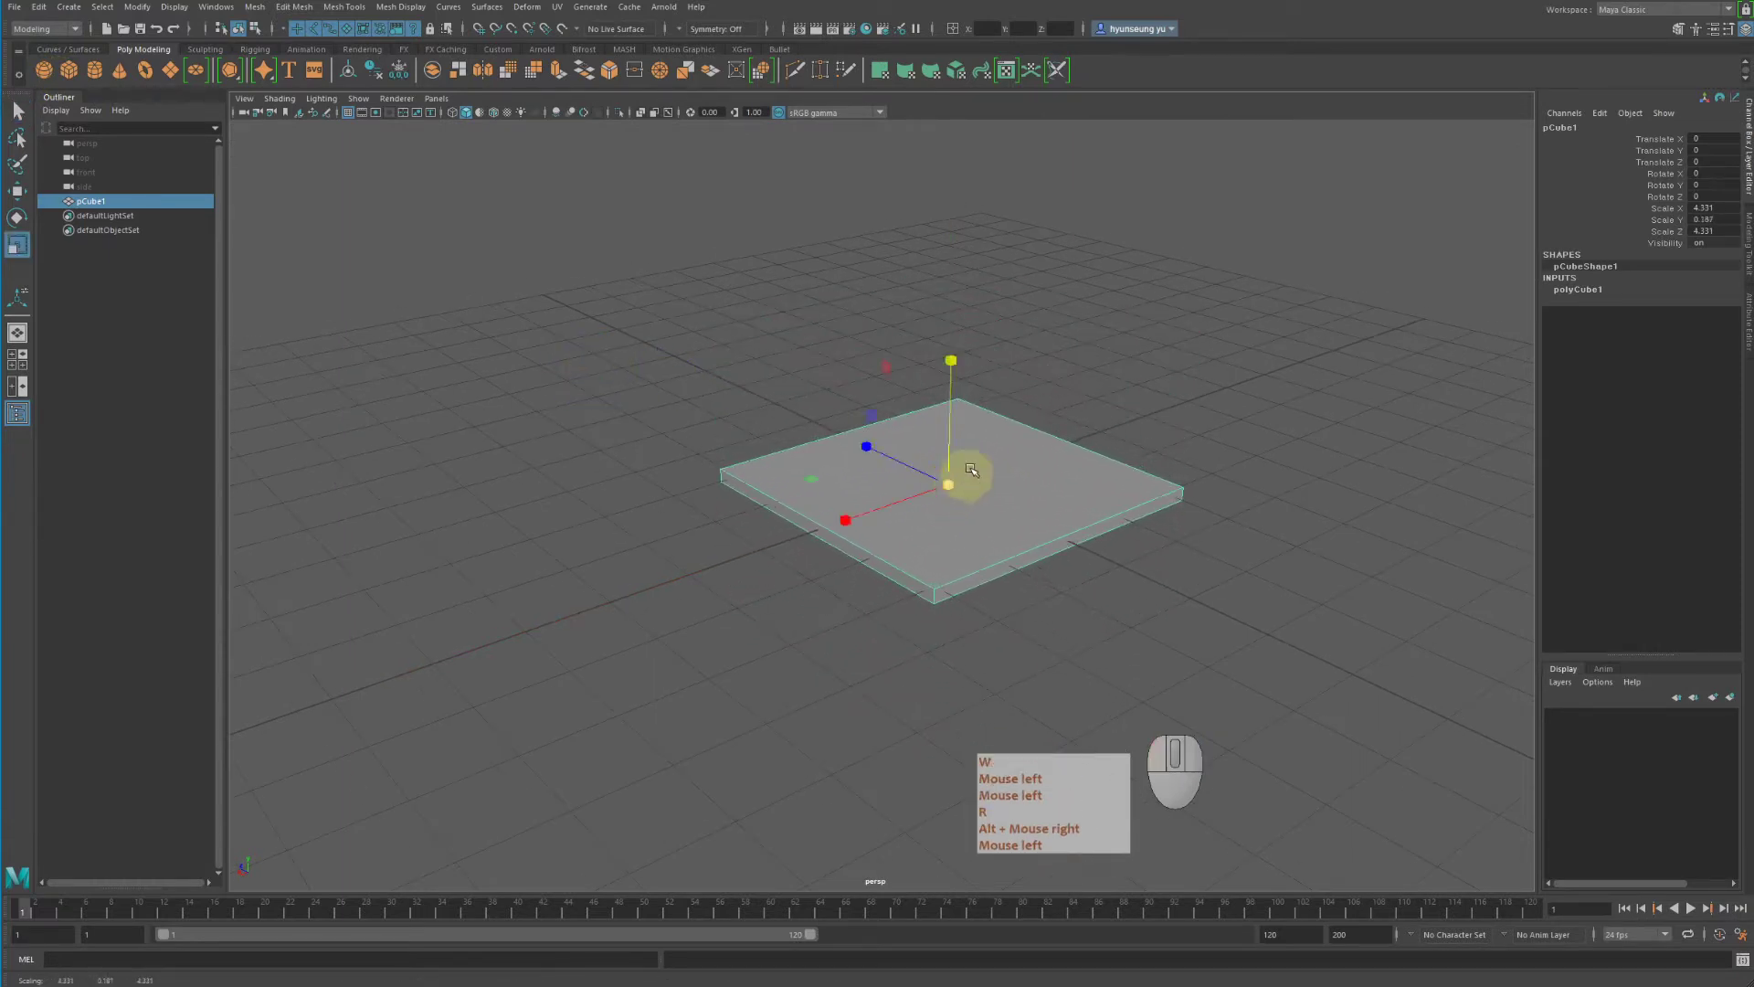
Raise the slab to about 2.009 in Y and lengthen it to an X scale of about 7.496
drag(950, 357, 1014, 370)
key(r)
drag(784, 504, 923, 446)
key(q)
alt+drag(1059, 426, 845, 405)
key(w)
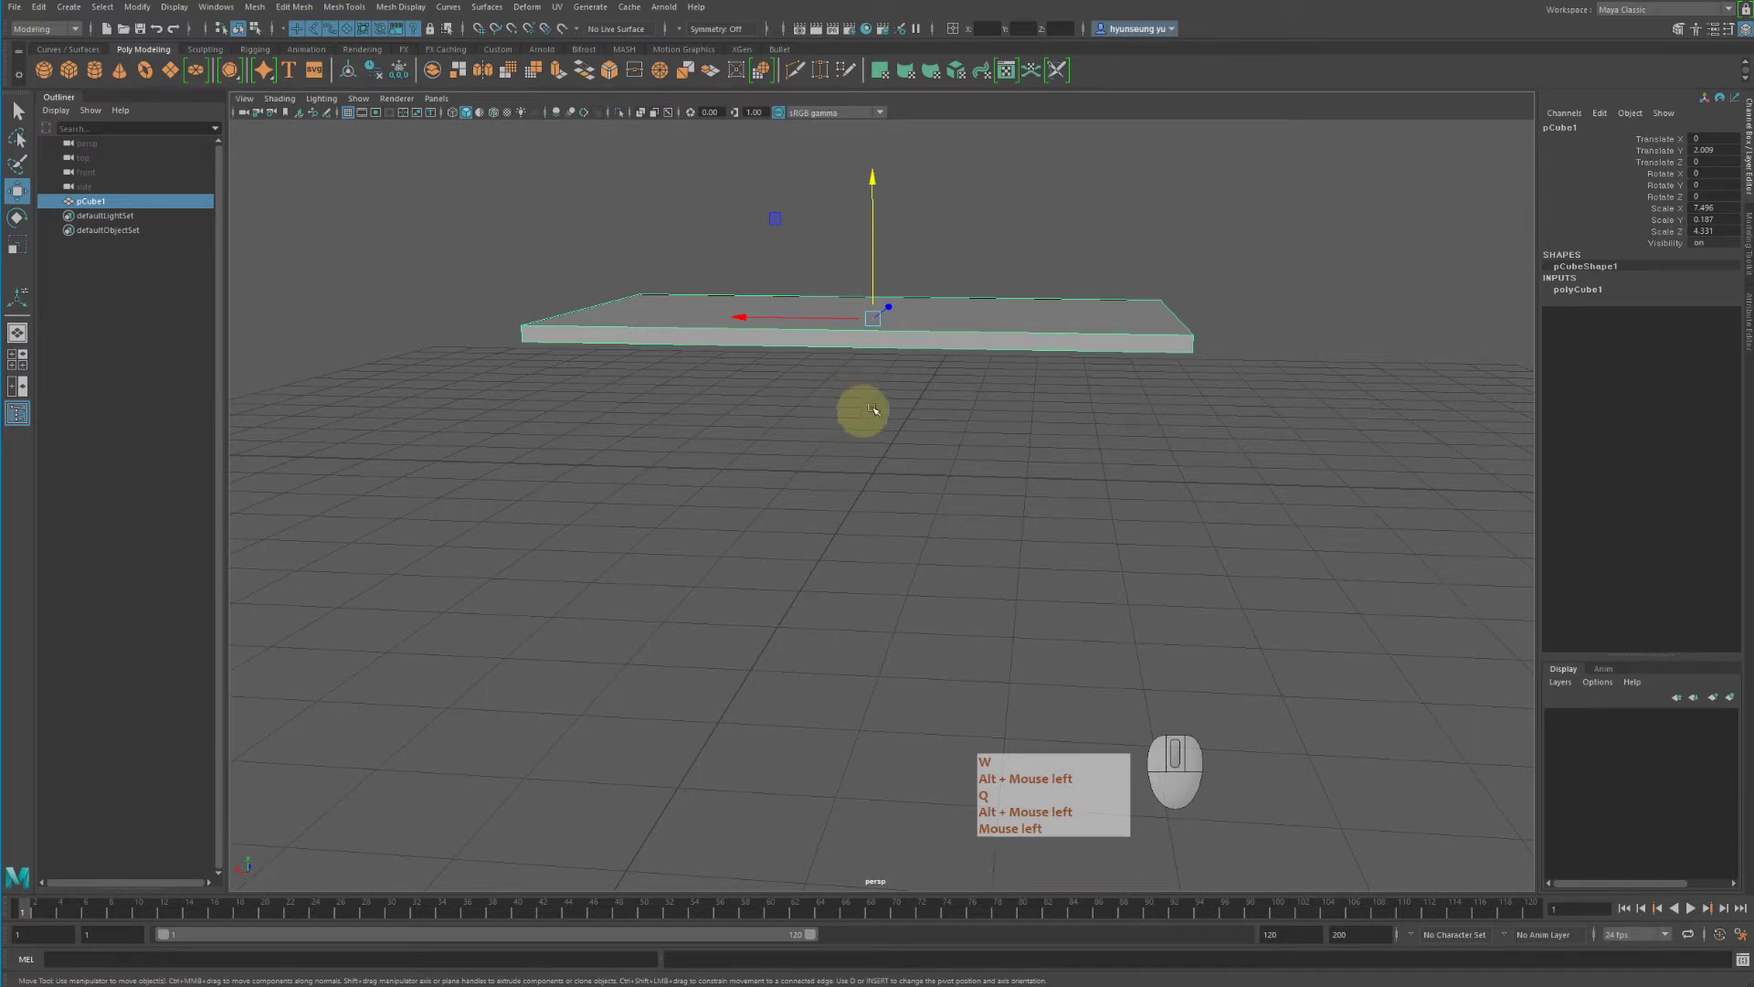
alt+drag(1002, 393, 1101, 413)
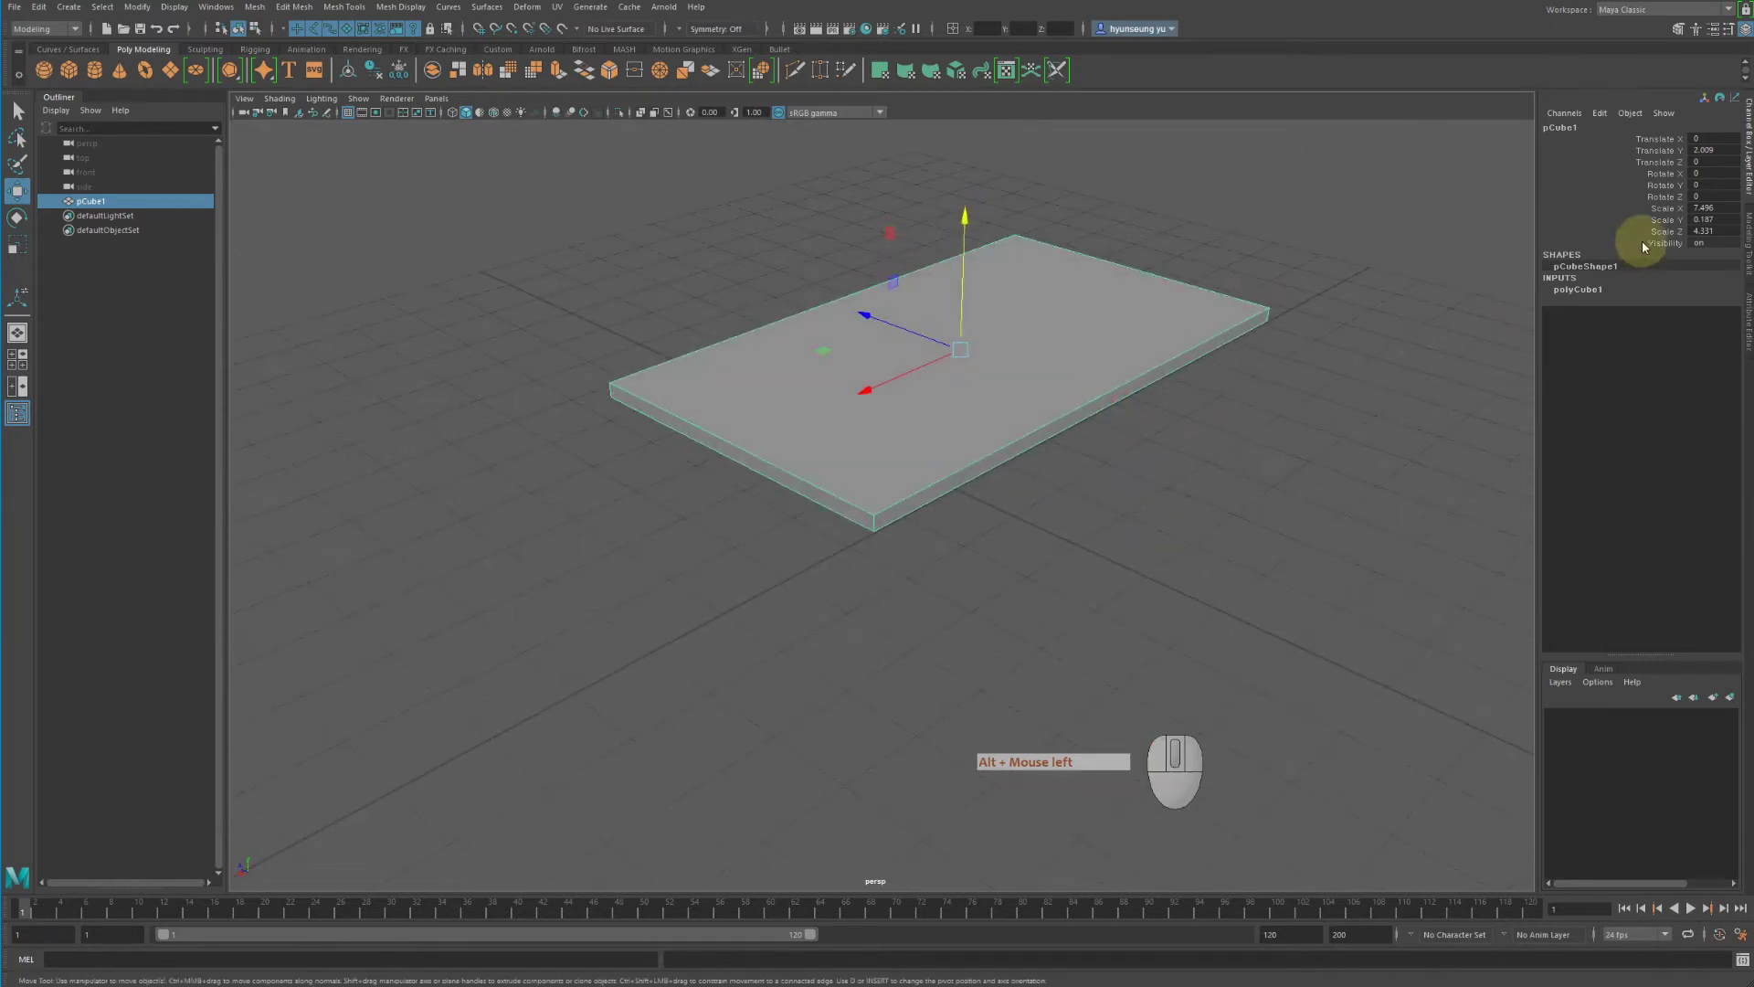
Set the slab's subdivisions to 8 in width and 4 in depth, keeping 1 in height
click(1579, 290)
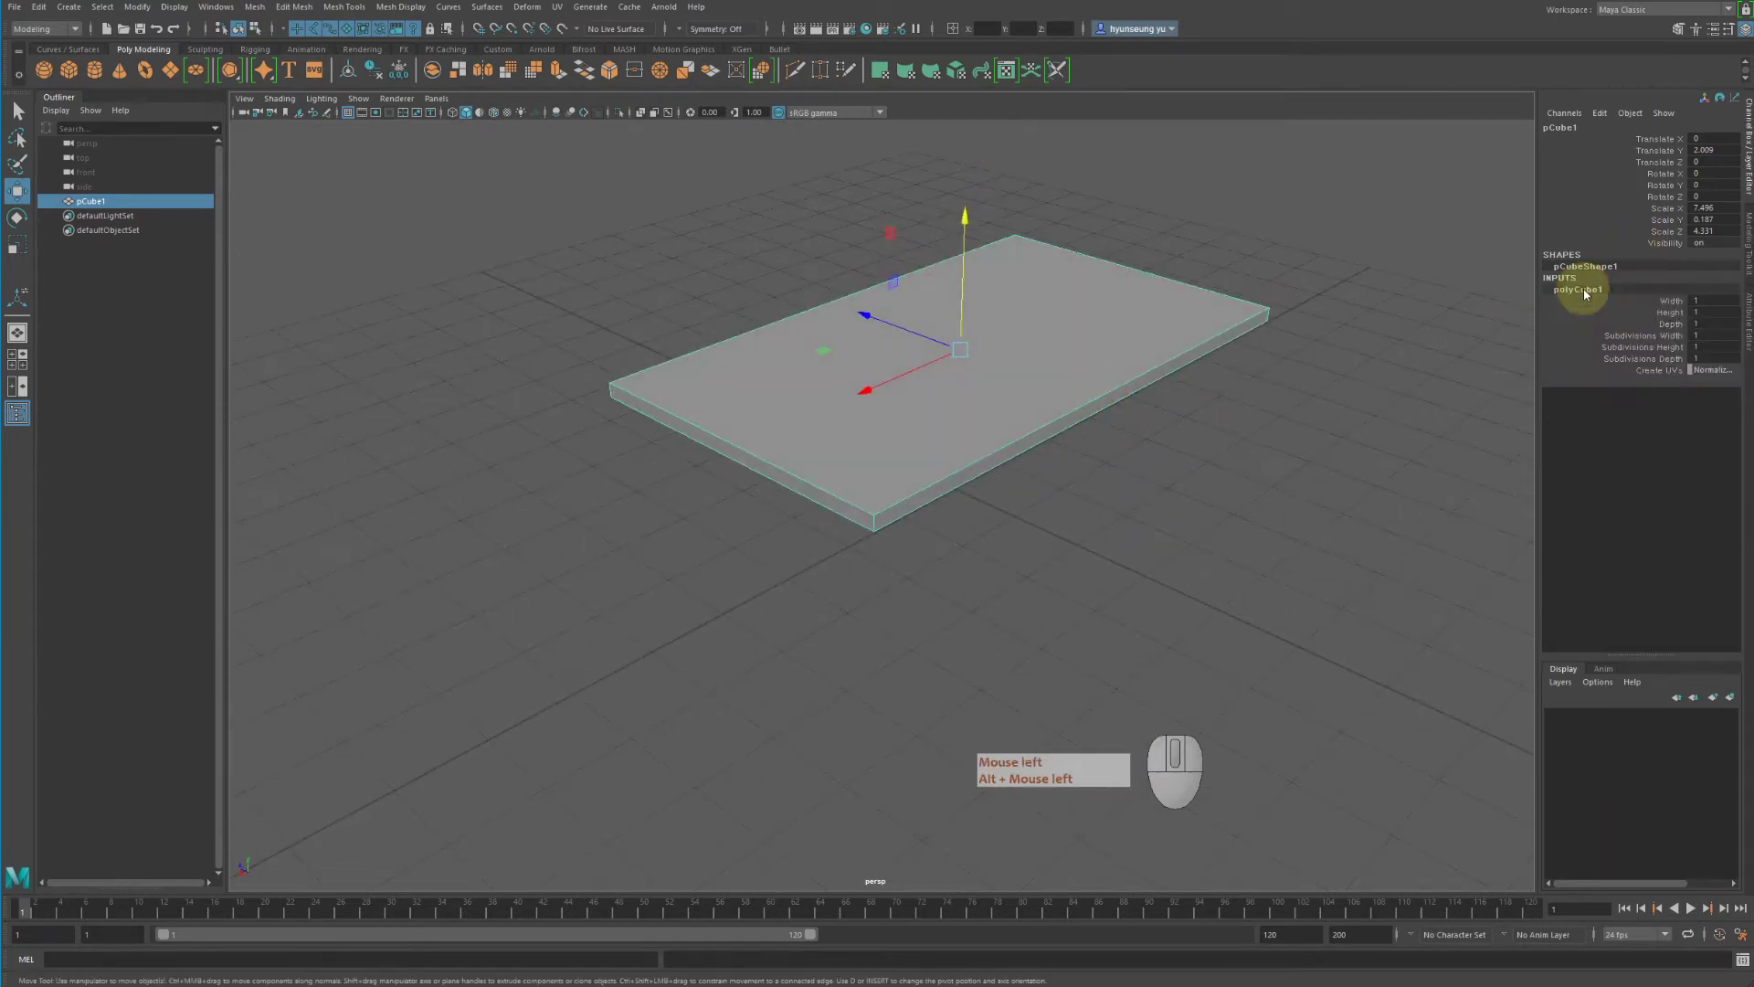
click(1642, 336)
middle_drag(1256, 325, 1320, 318)
click(1636, 348)
key(z)
click(1636, 358)
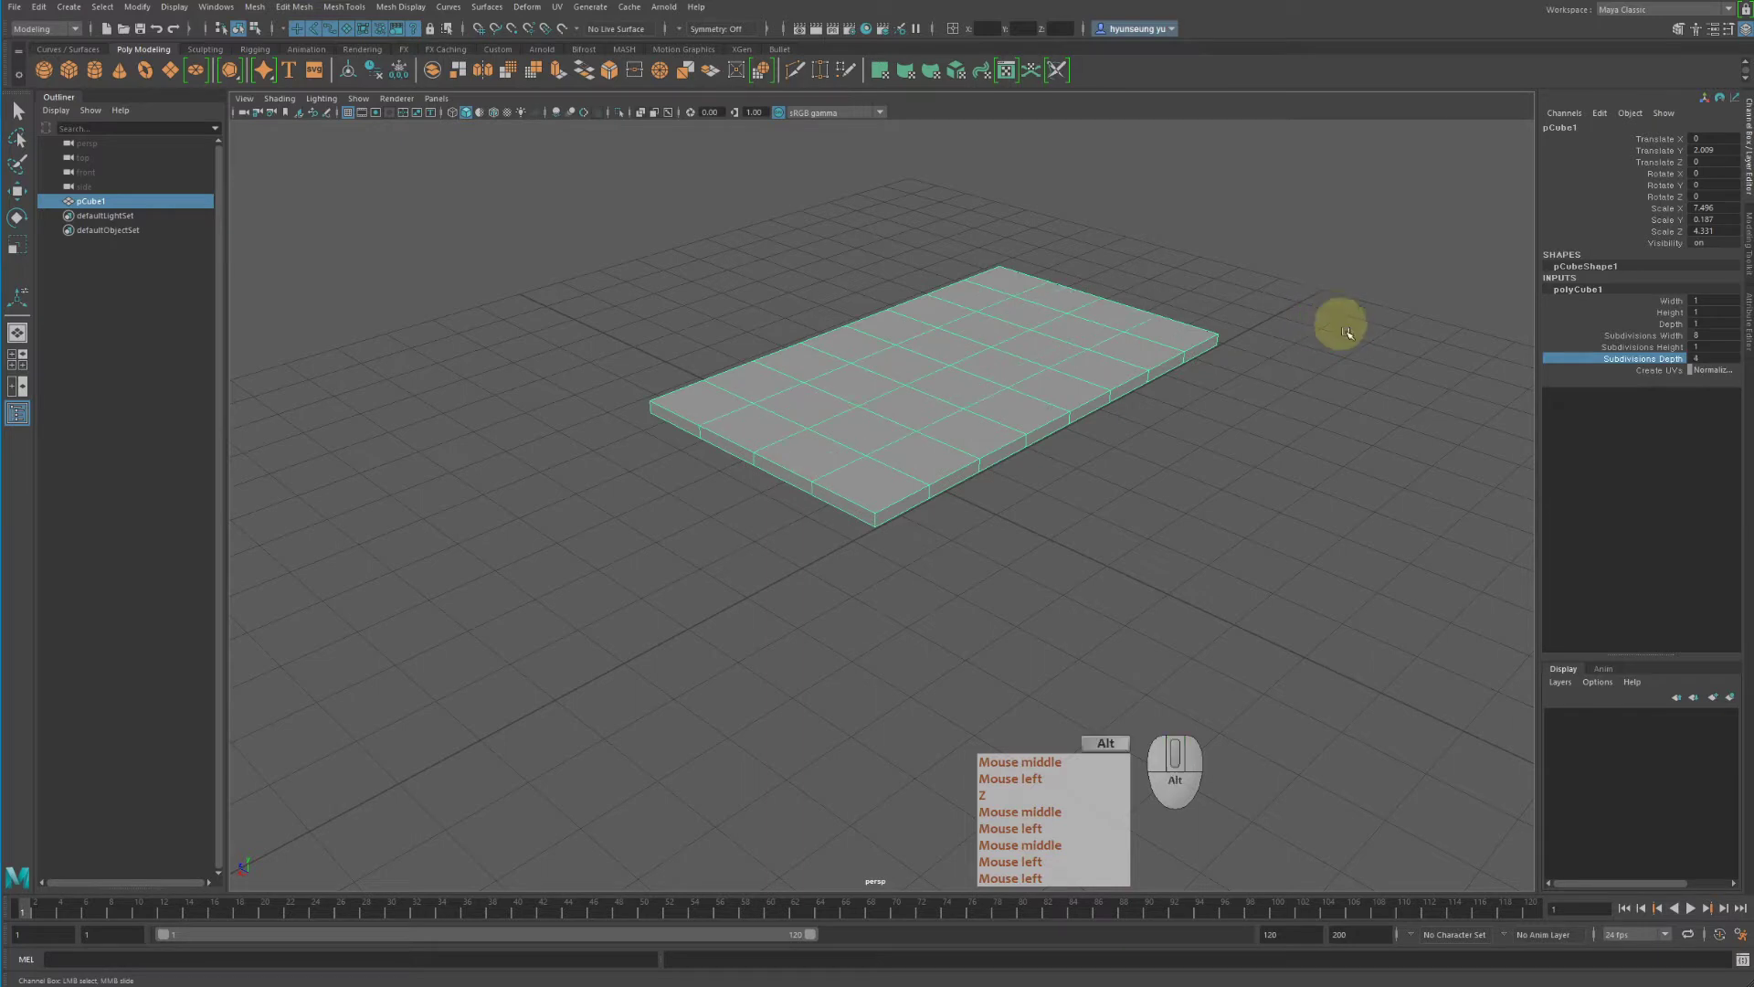
alt+drag(1347, 332, 1389, 336)
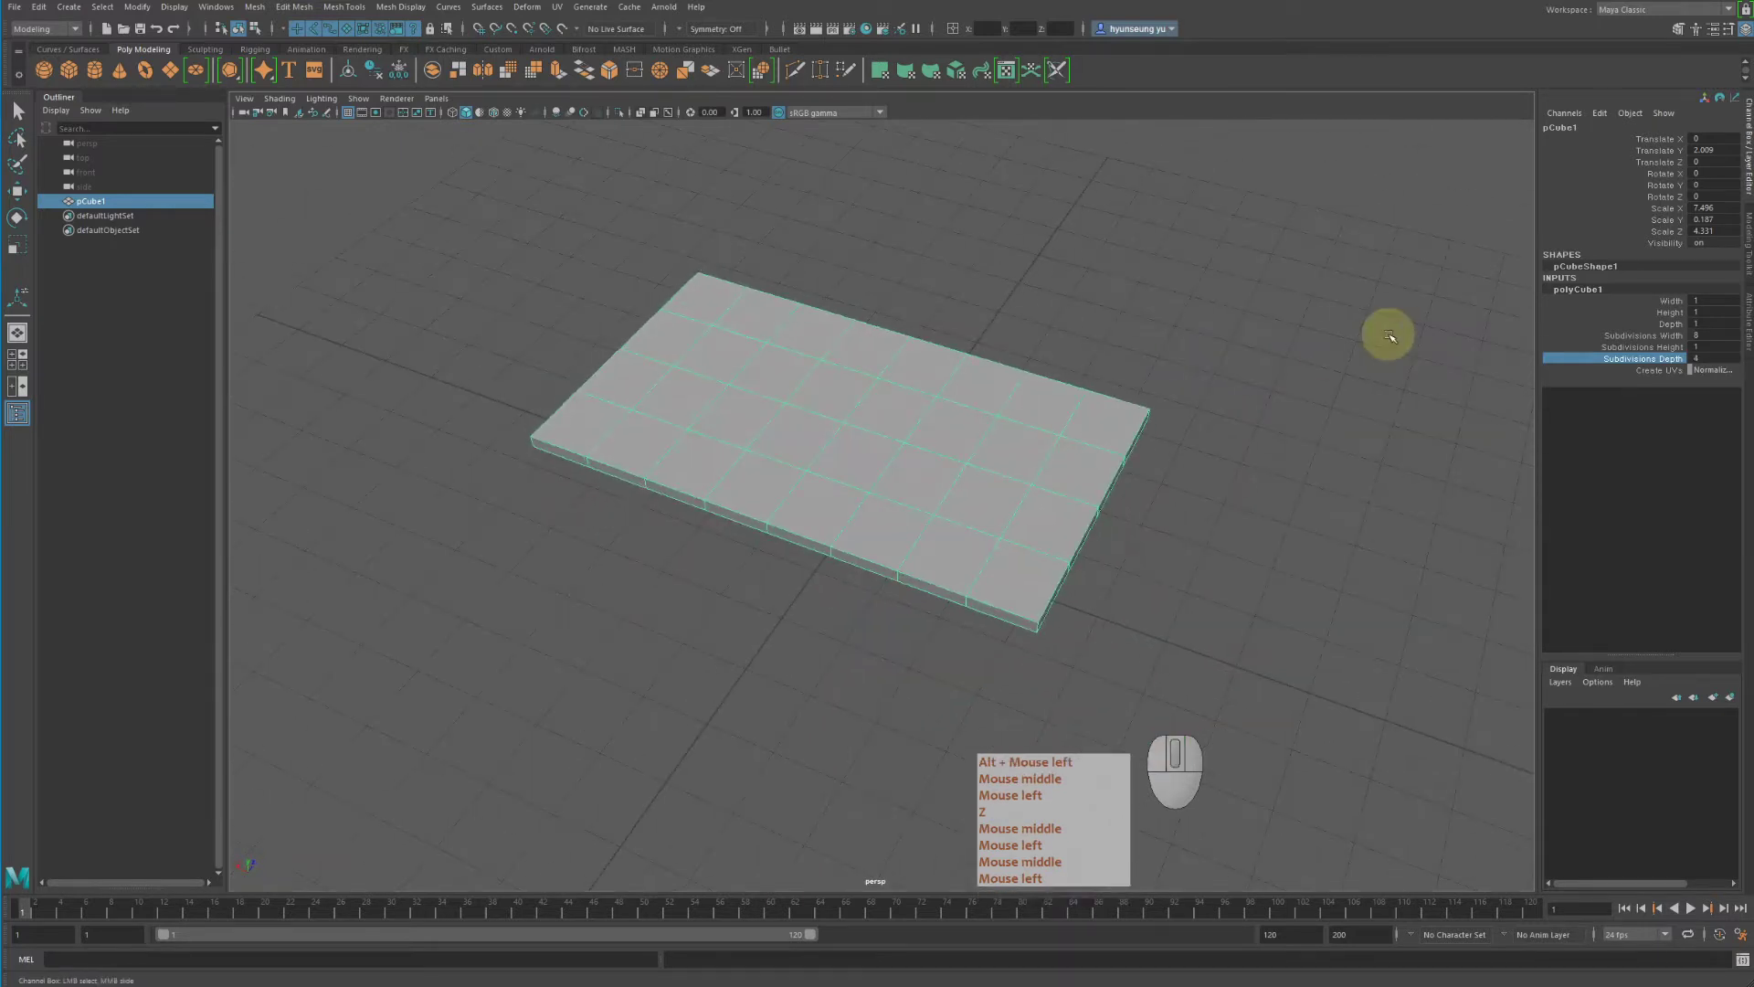
Switch the slab to face component selection
click(1449, 405)
alt+drag(787, 506, 846, 407)
click(847, 407)
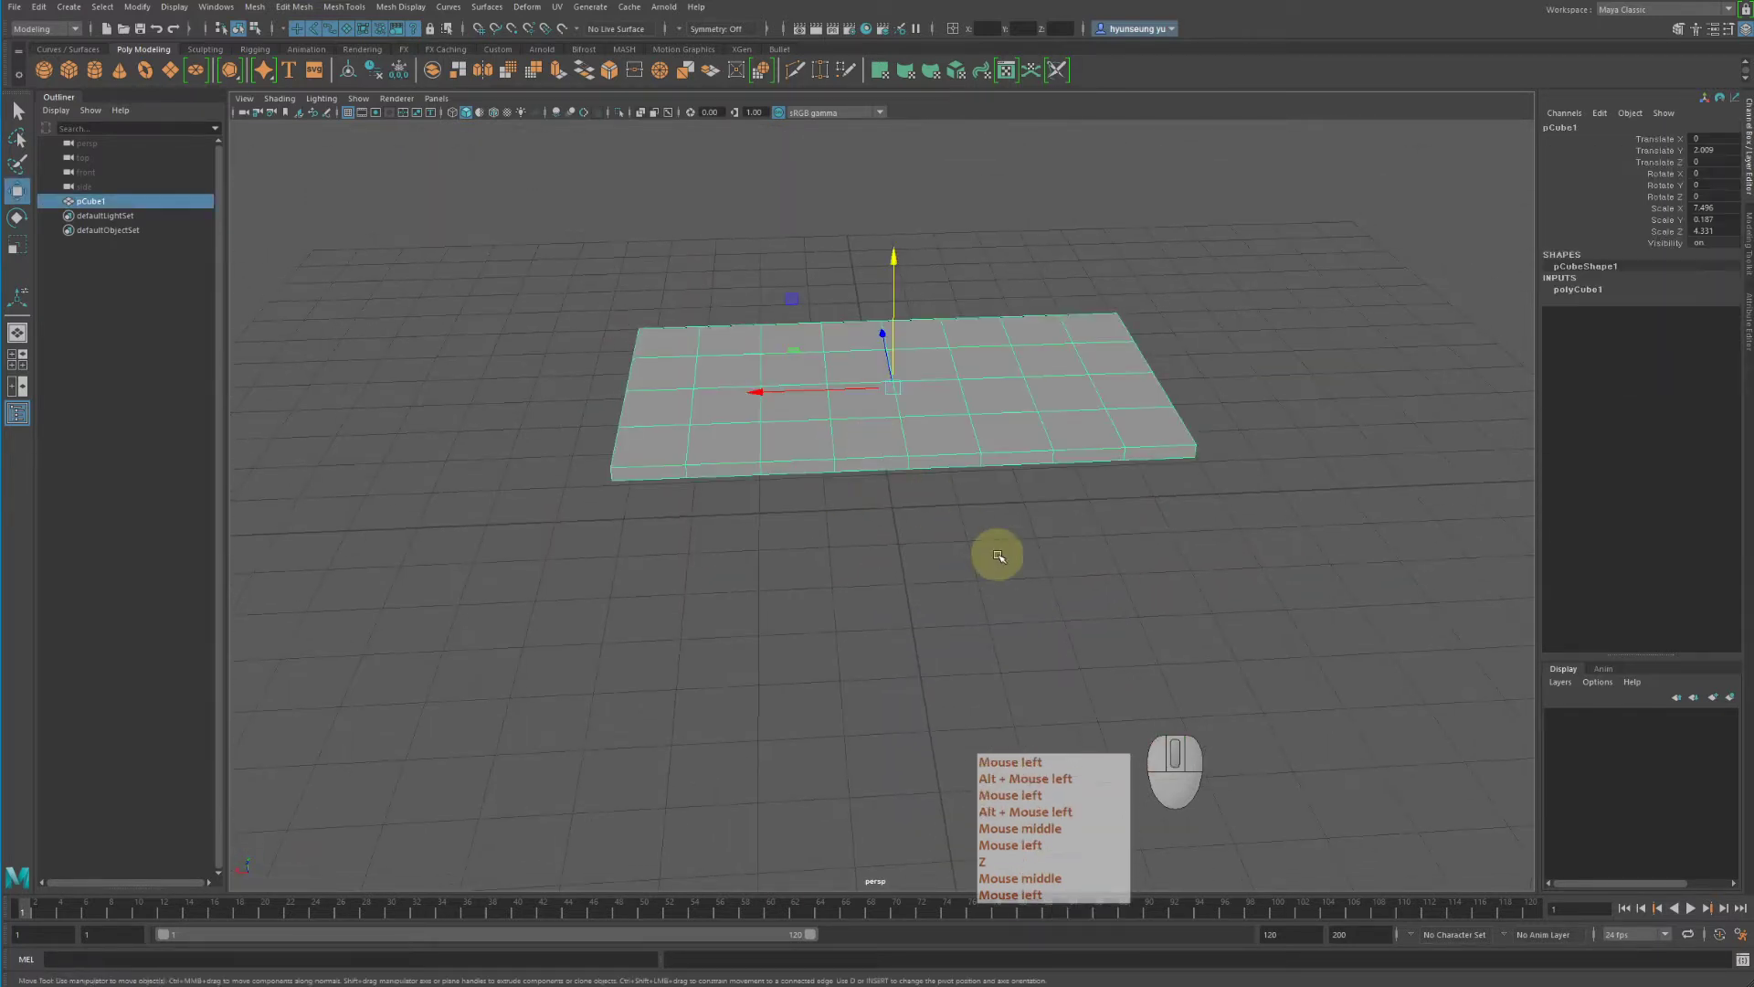
alt+drag(1031, 567, 1081, 489)
alt+right_drag(1081, 489, 1152, 429)
alt+middle_drag(1152, 430, 1218, 380)
alt+drag(1218, 380, 1218, 463)
alt+right_drag(1218, 463, 1116, 408)
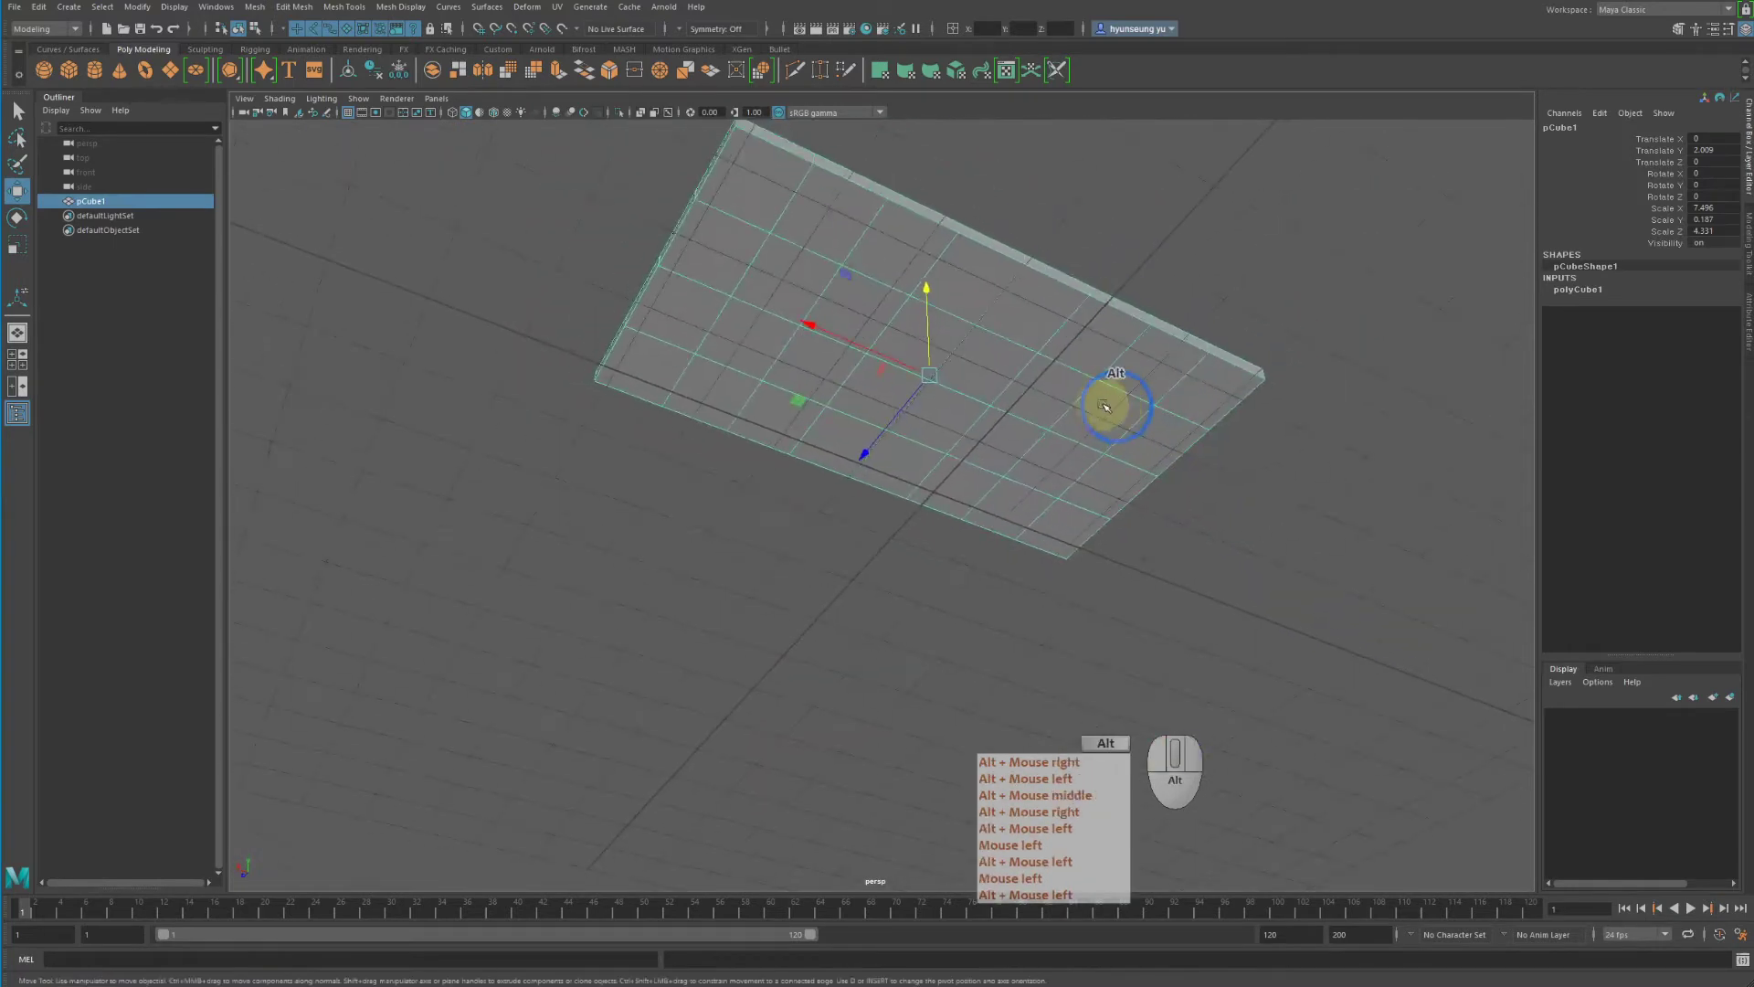
alt+middle_drag(1115, 408, 1142, 482)
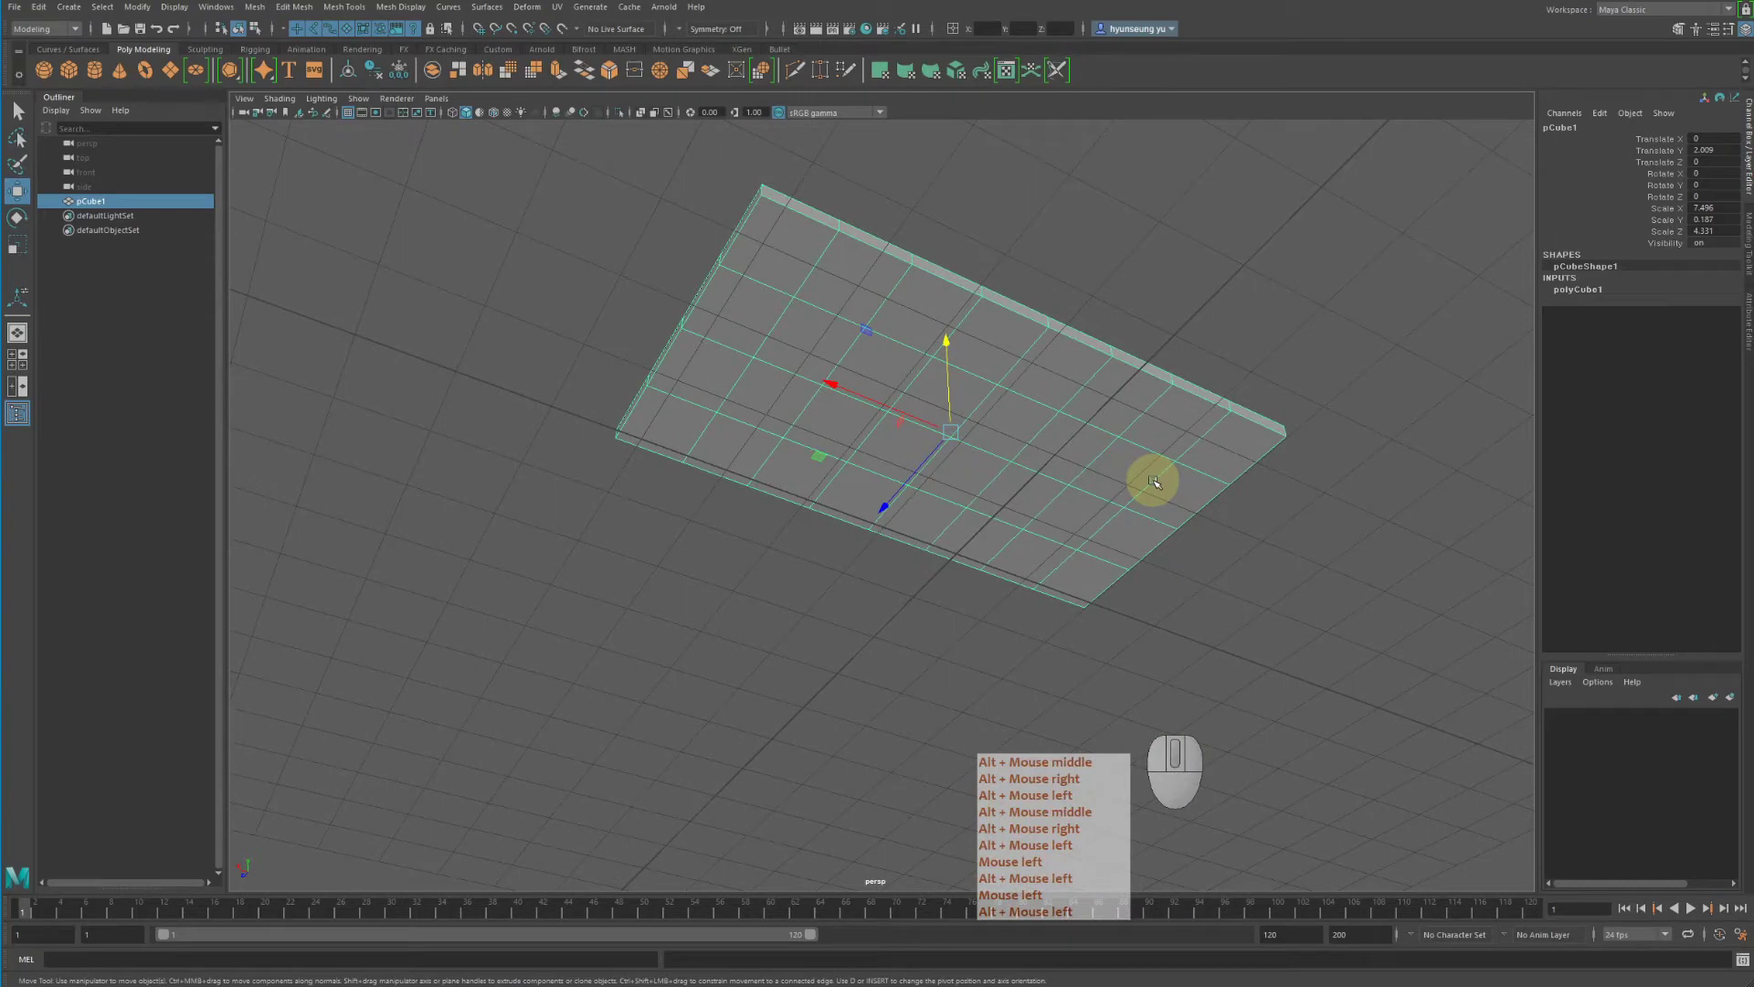
alt+right_drag(1181, 522, 983, 448)
right_click(979, 413)
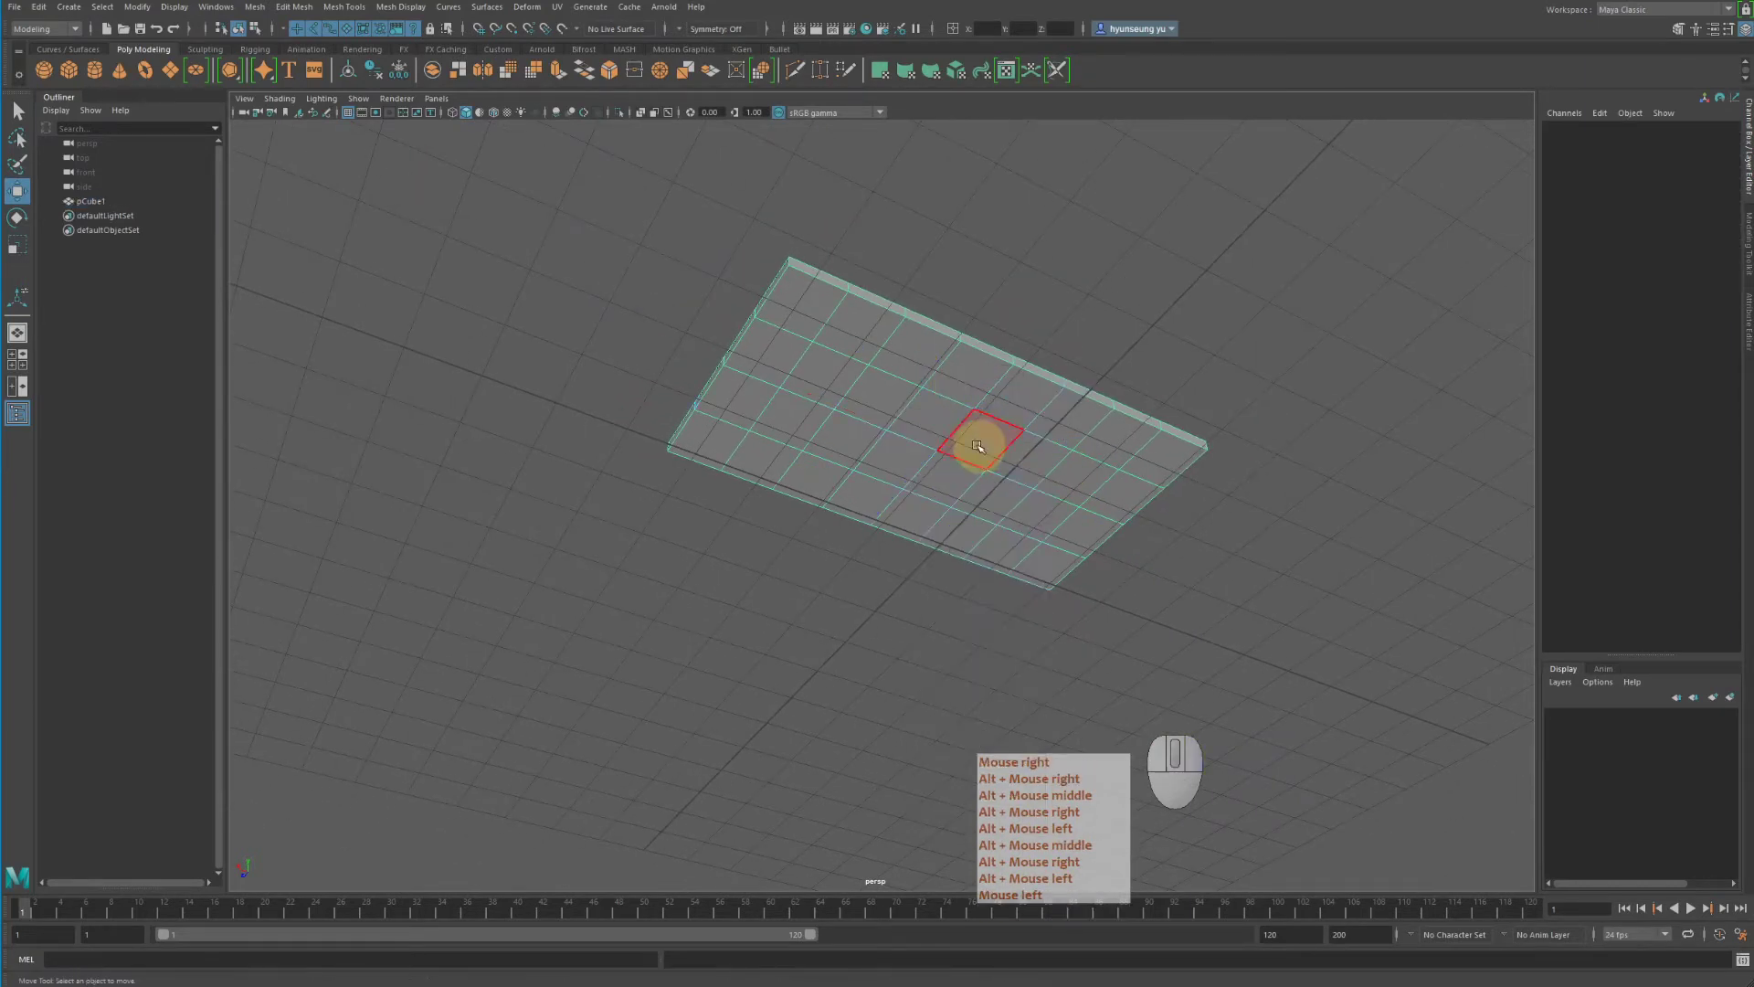
Select the four corner faces on the slab's underside
alt+drag(978, 447, 776, 360)
click(728, 353)
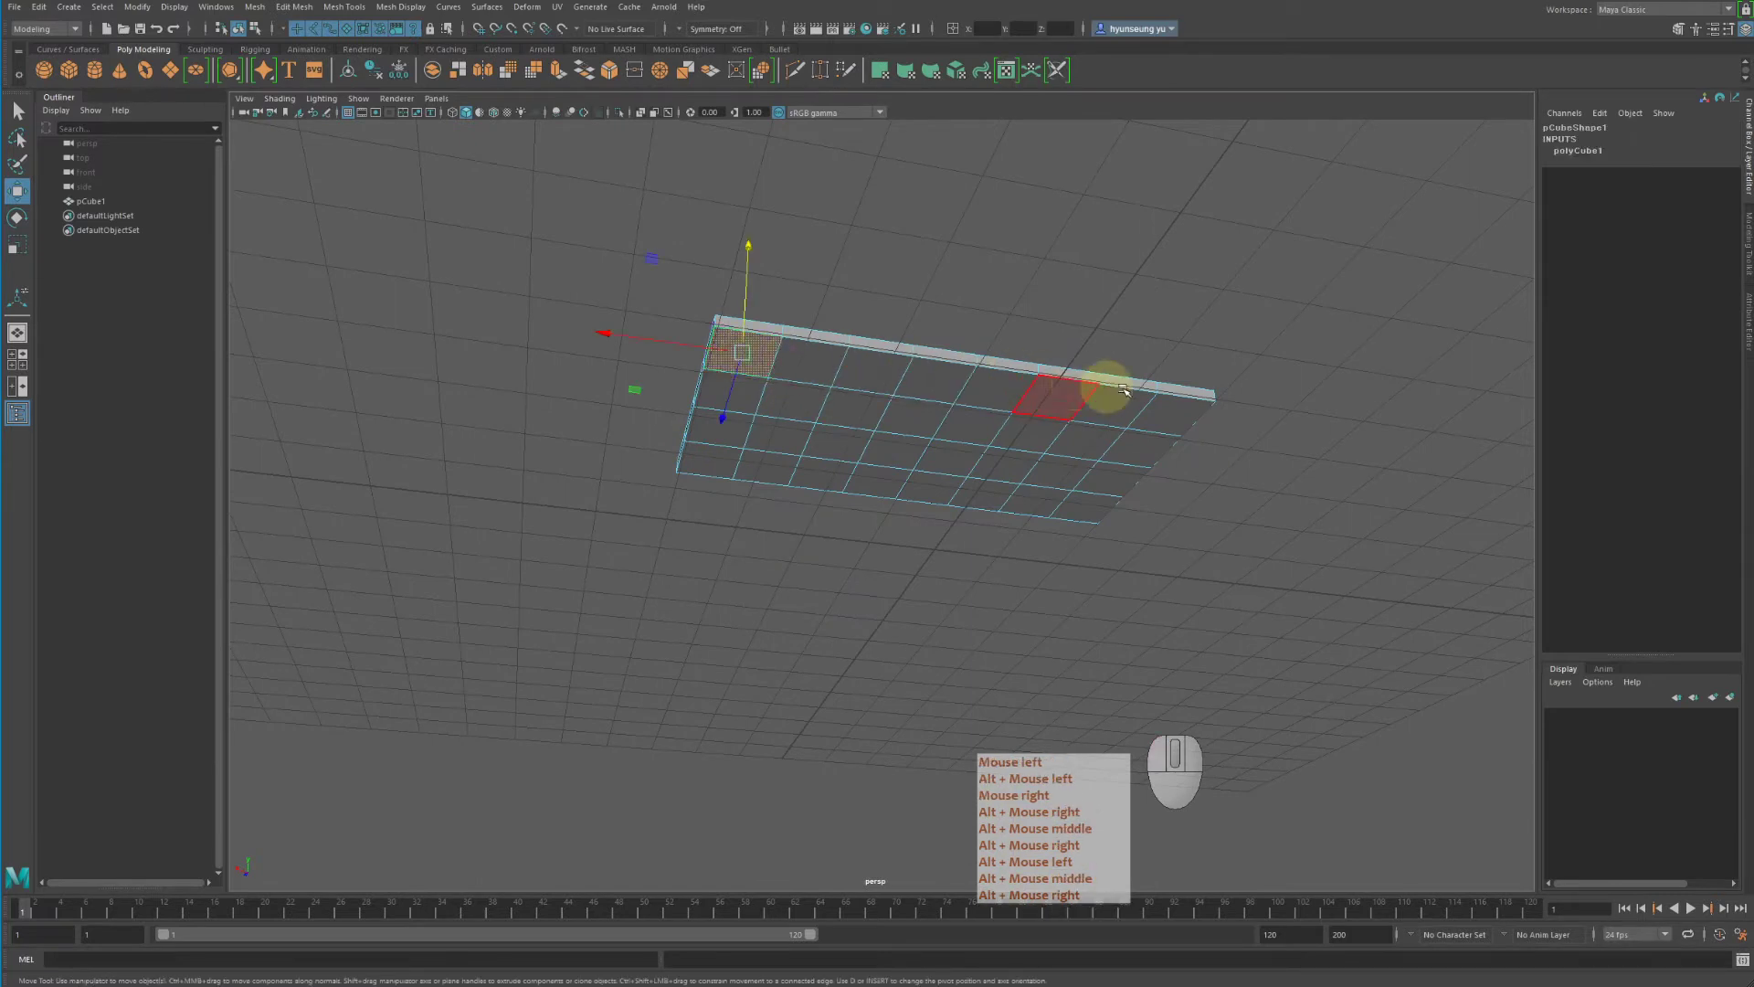
ctrl+click(1197, 418)
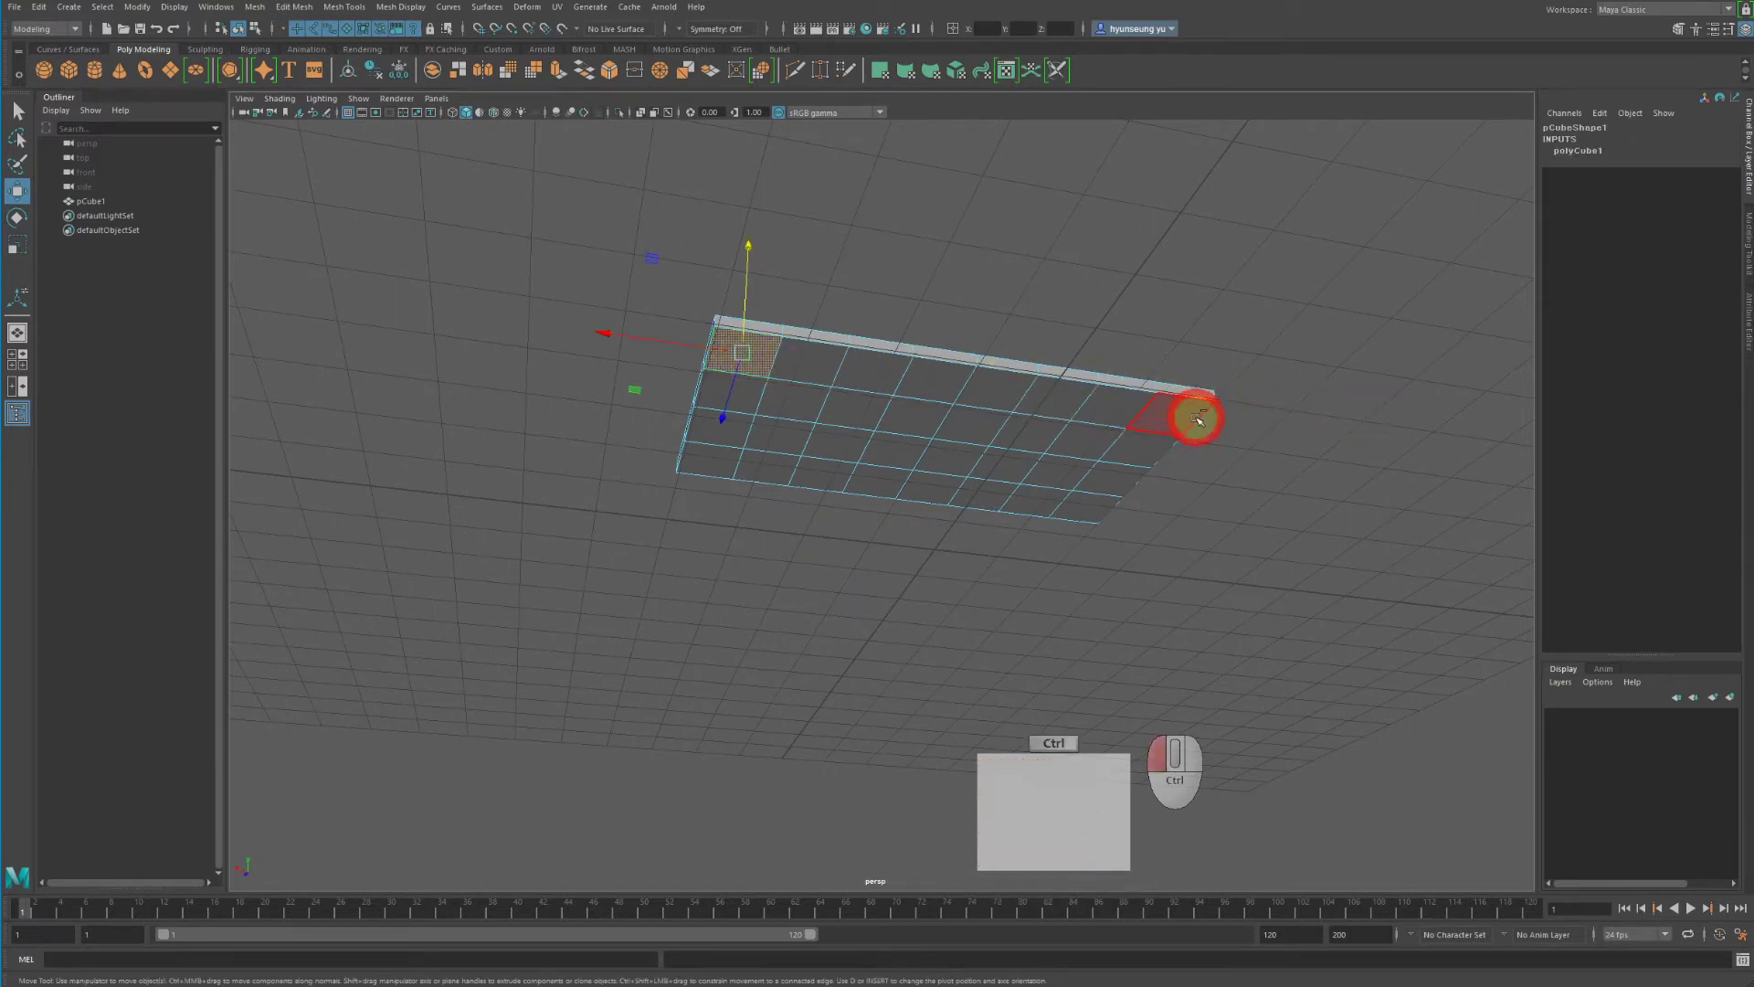
shift+click(1179, 423)
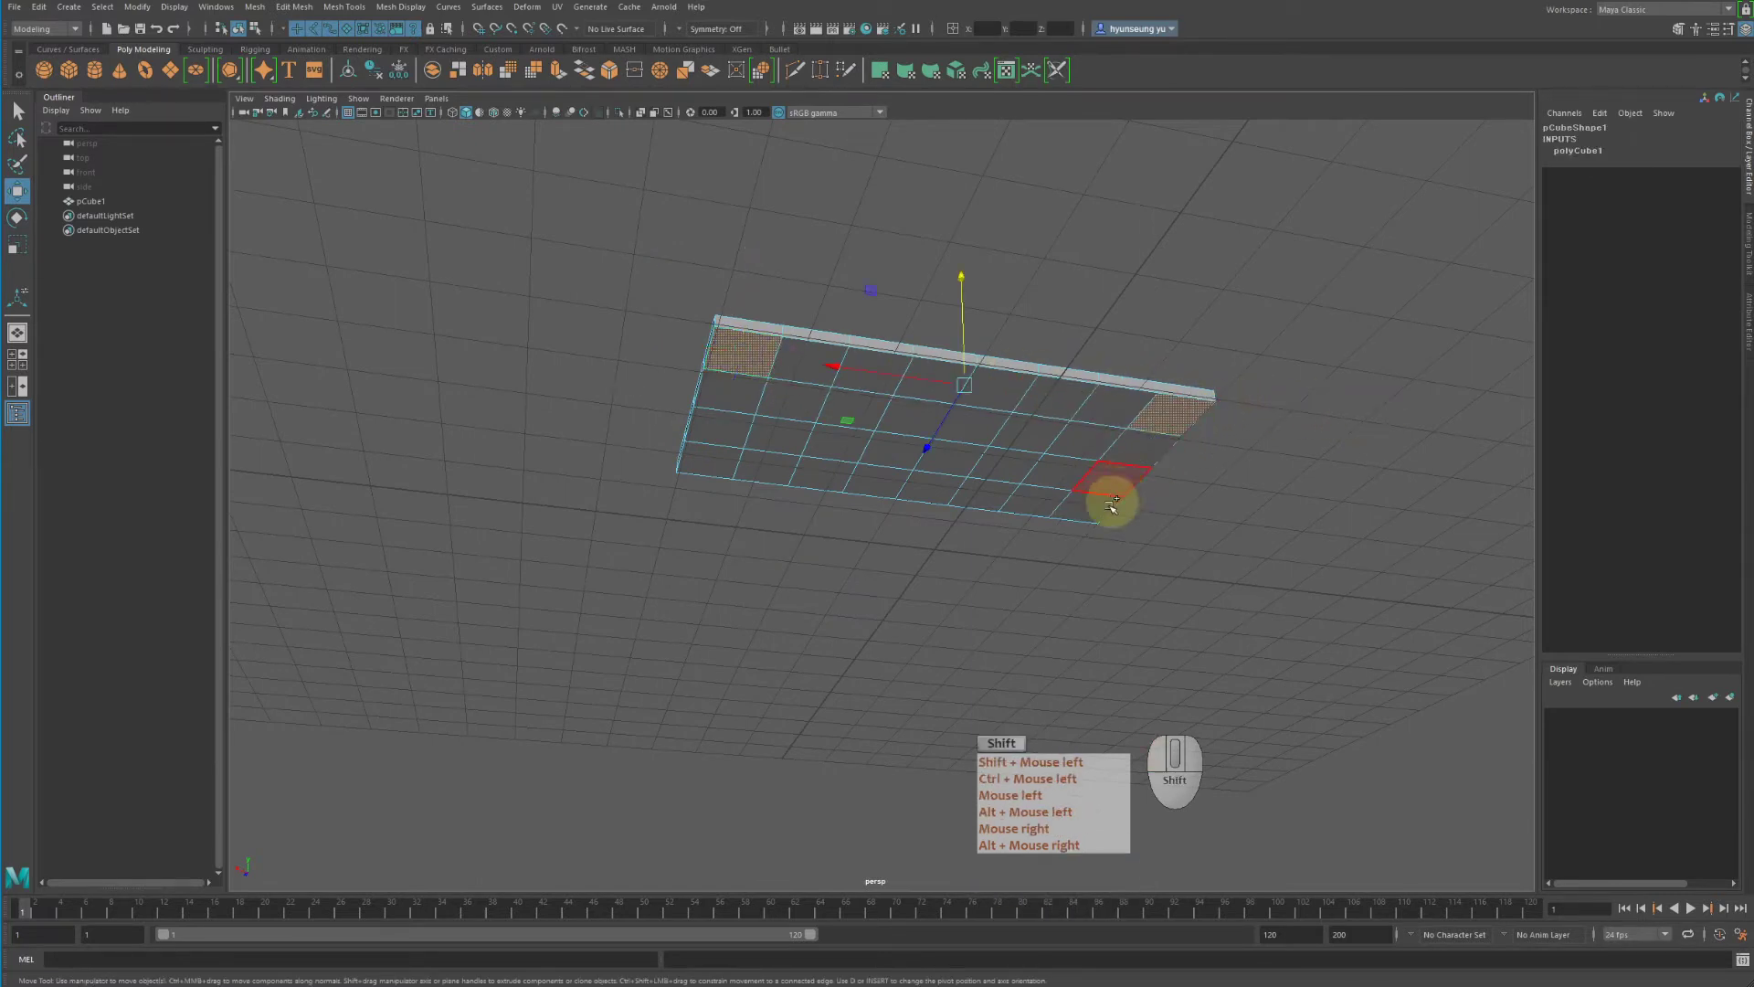
shift+click(1097, 510)
shift+click(712, 467)
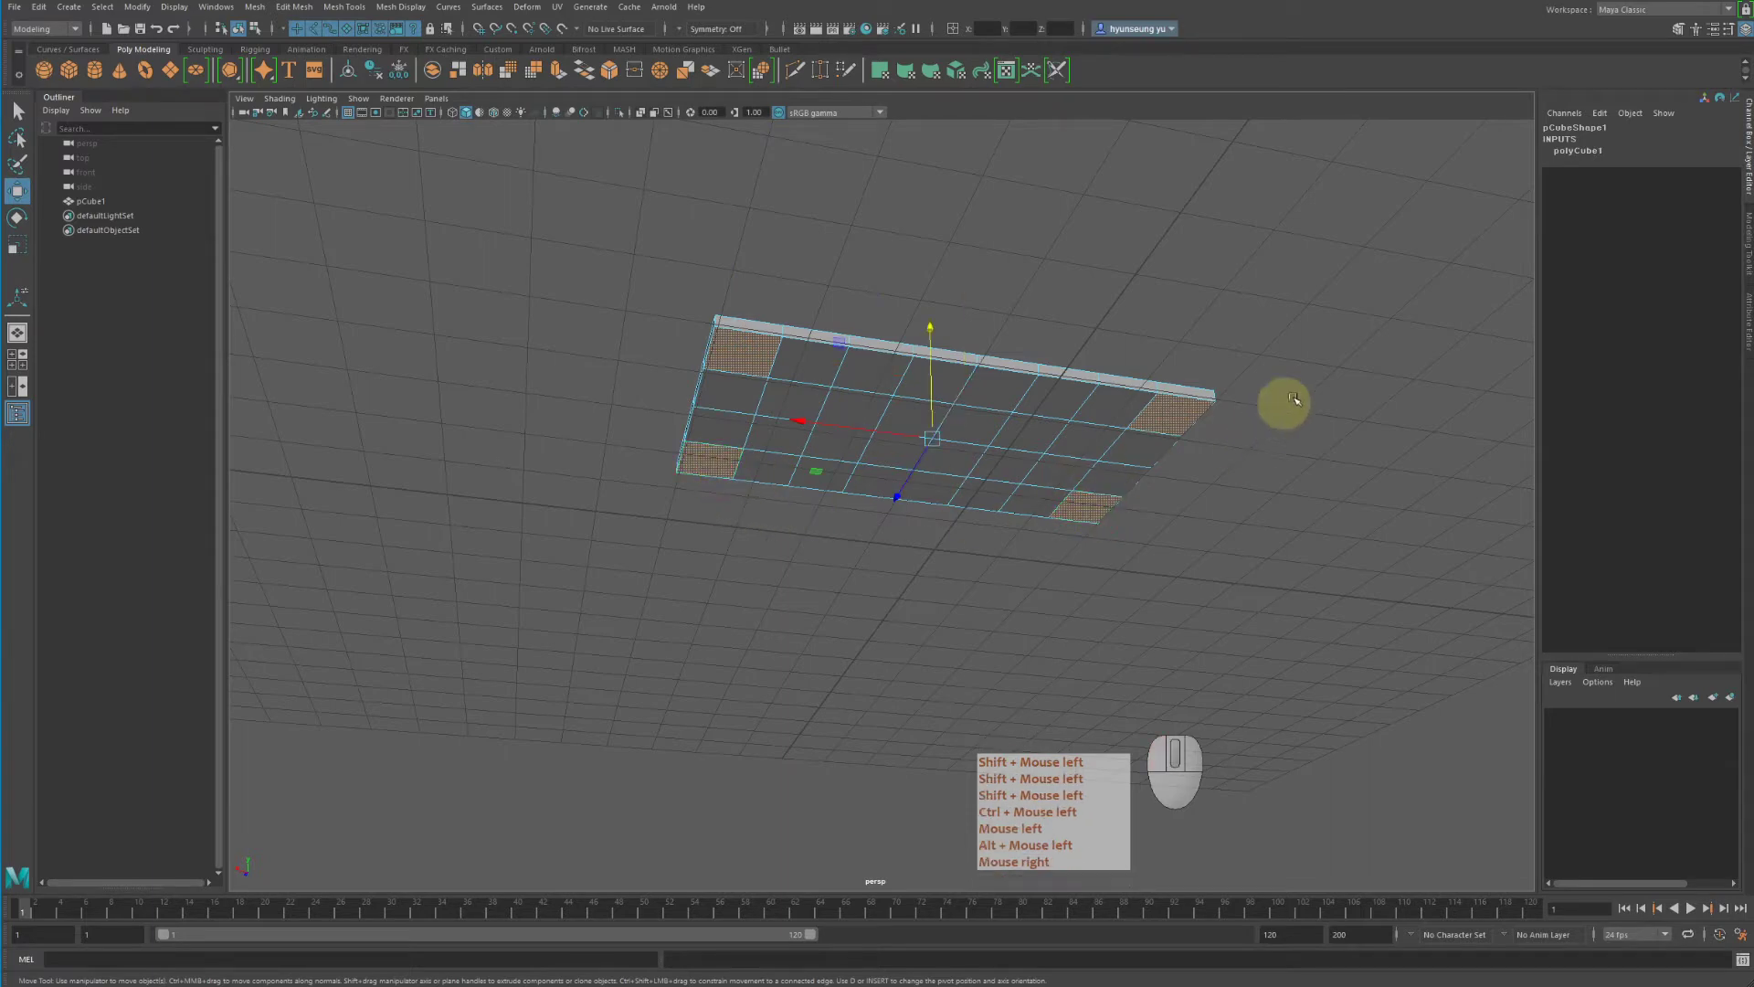
alt+drag(1343, 350, 1313, 384)
alt+right_drag(1312, 383, 1324, 400)
alt+drag(1324, 399, 1203, 380)
alt+right_drag(1202, 381, 1124, 392)
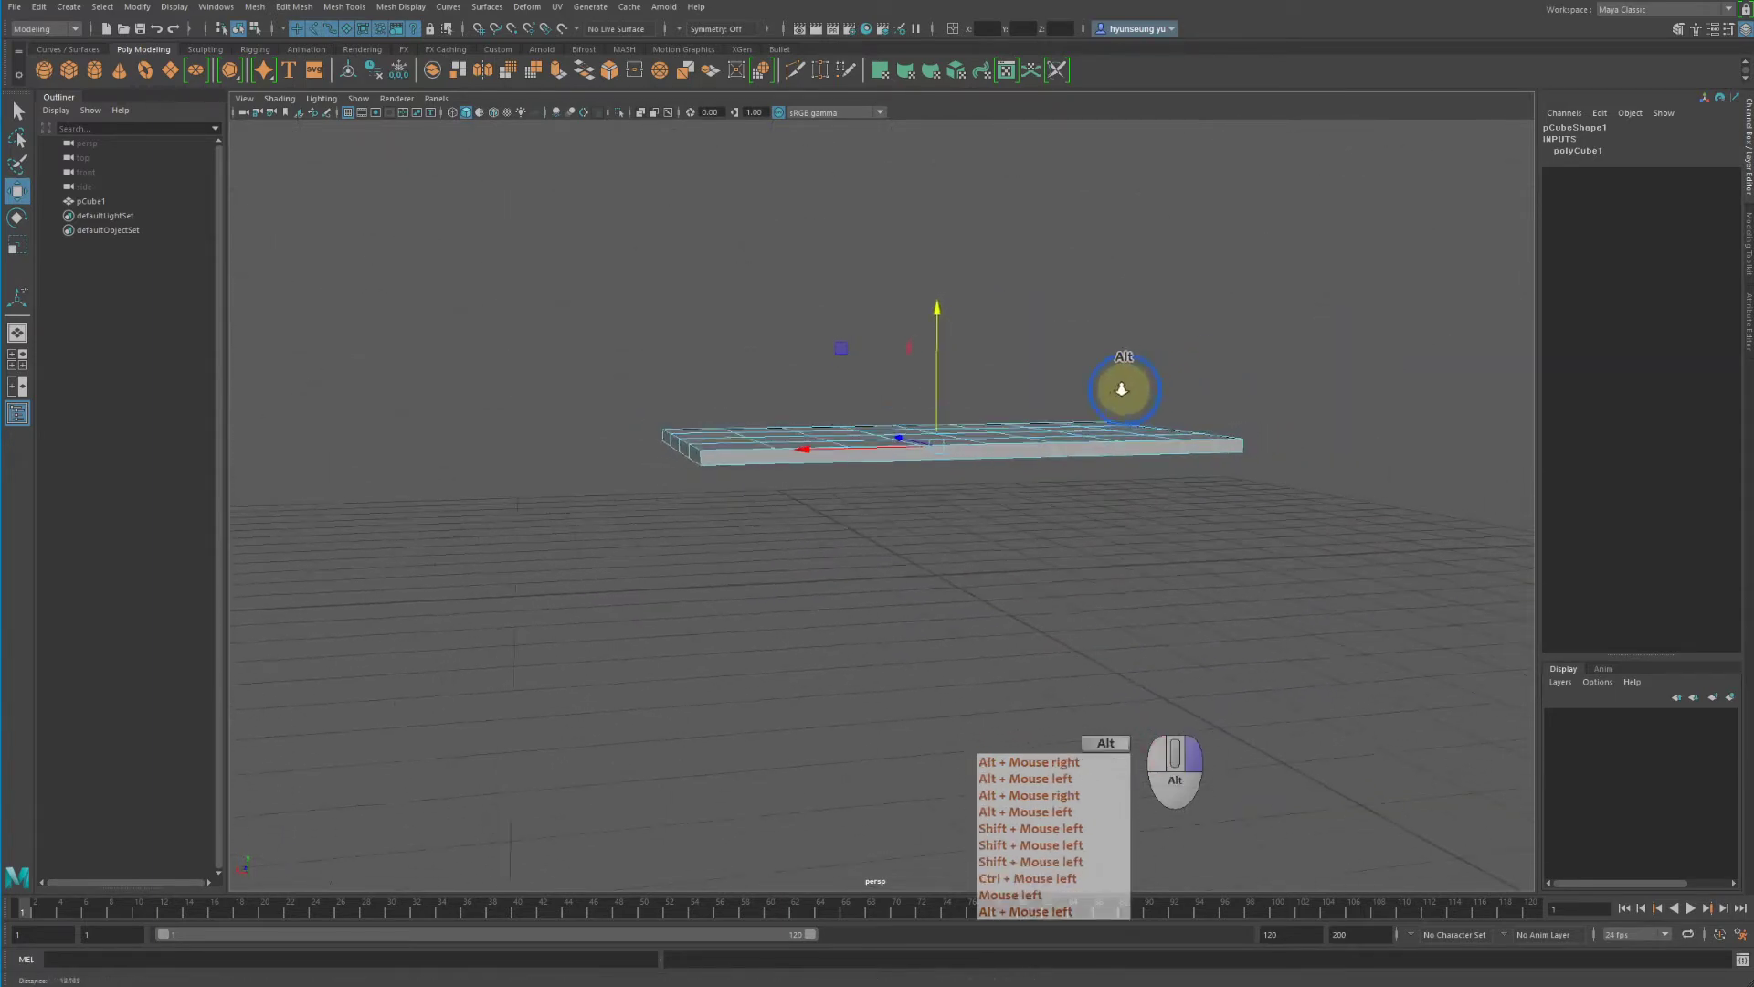
alt+drag(1124, 392, 1083, 370)
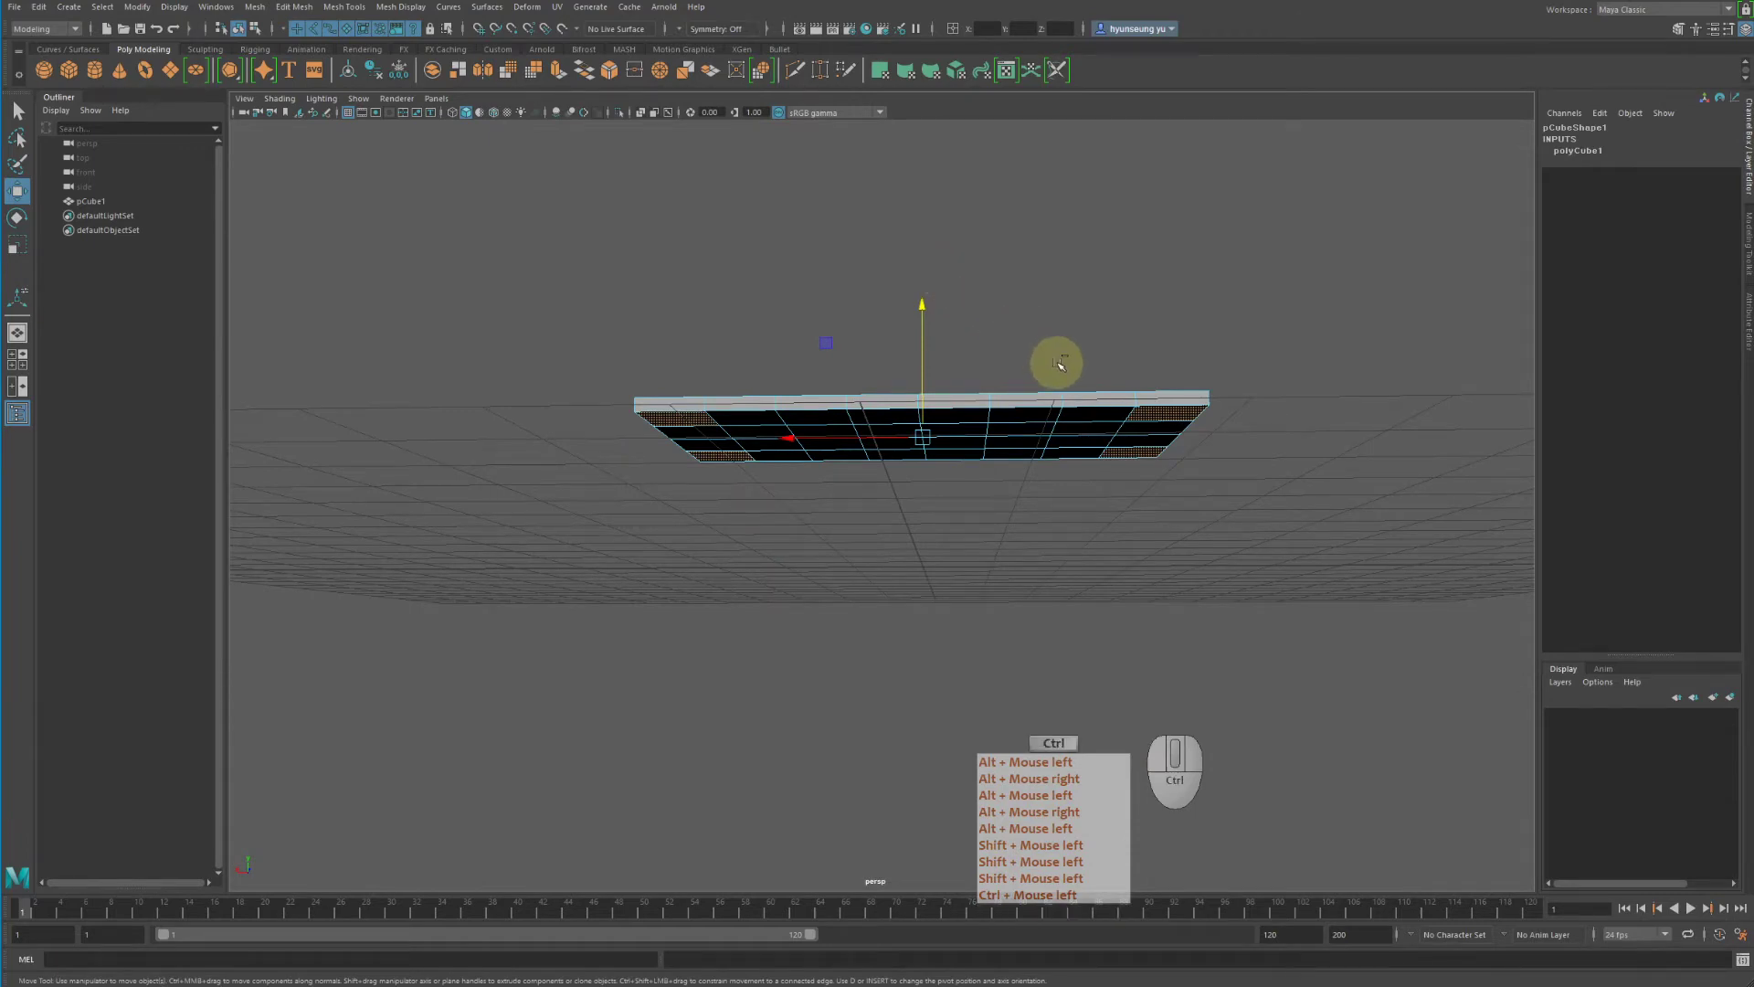
key(ctrl+shift+e)
mouse_move(931, 373)
alt+mouse_down()
mouse_move(920, 320)
mouse_move(931, 390)
alt+mouse_up()
key(z)
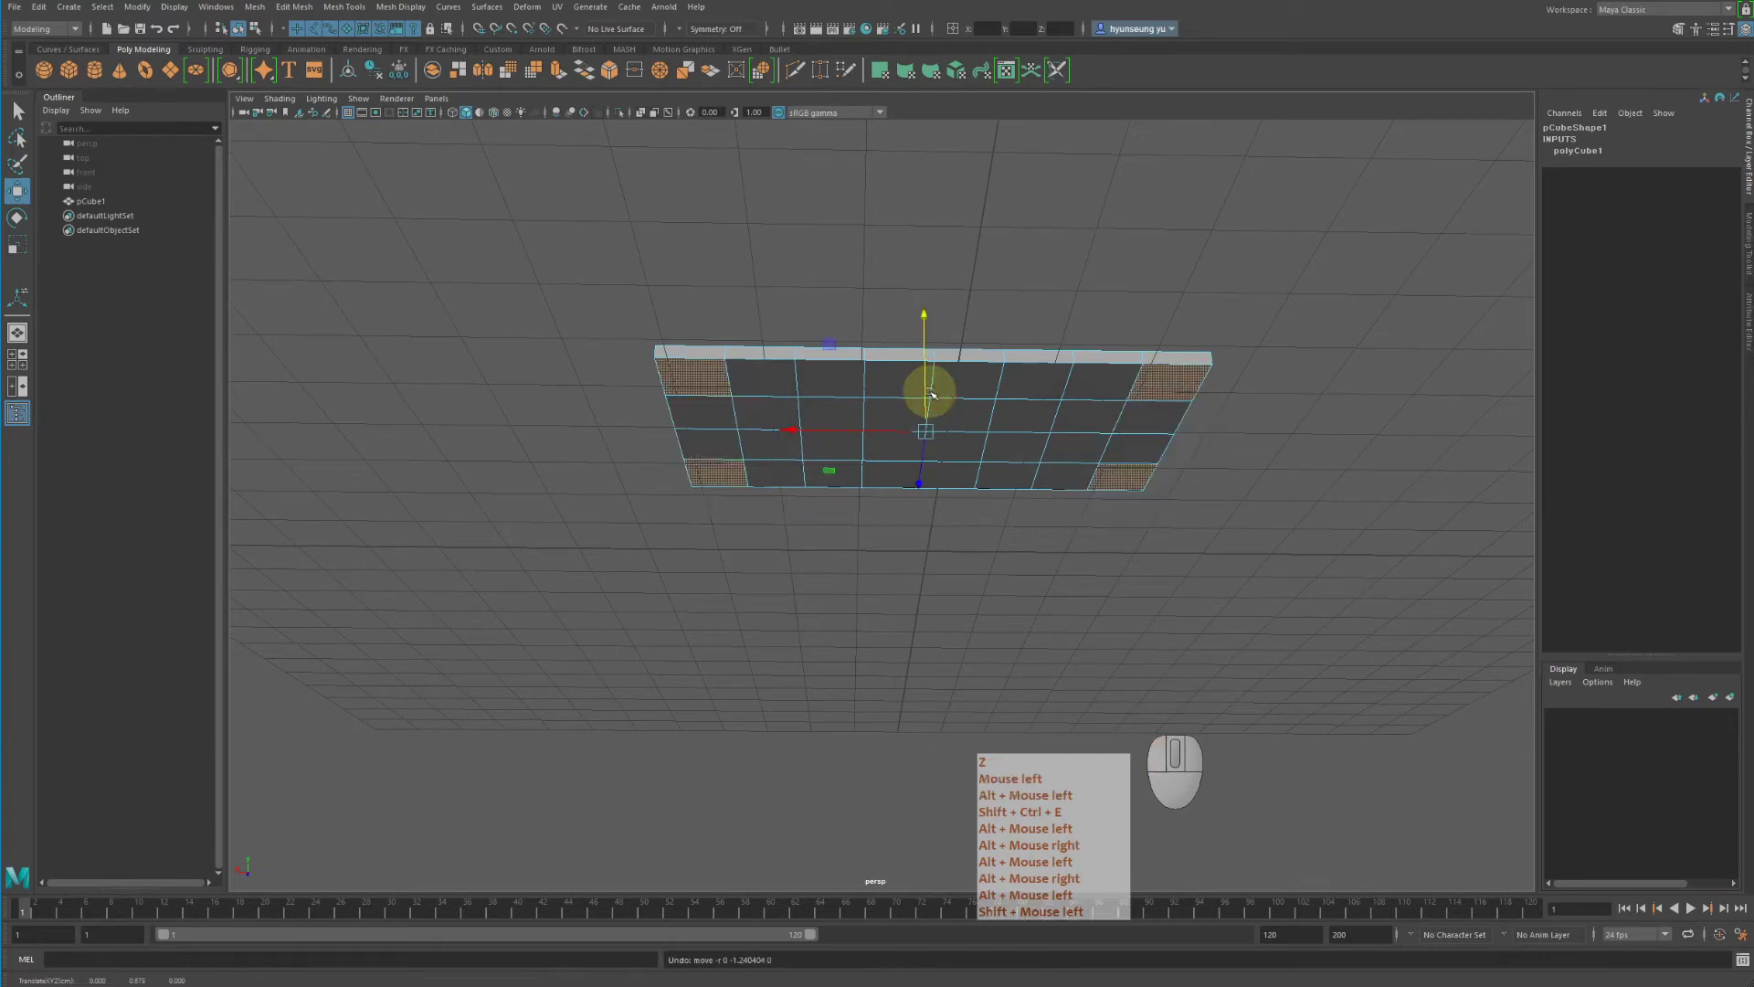
Extrude the four underside corner faces downward into thick legs with a local Z translation of 2.95, and deselect them
key(ctrl+e)
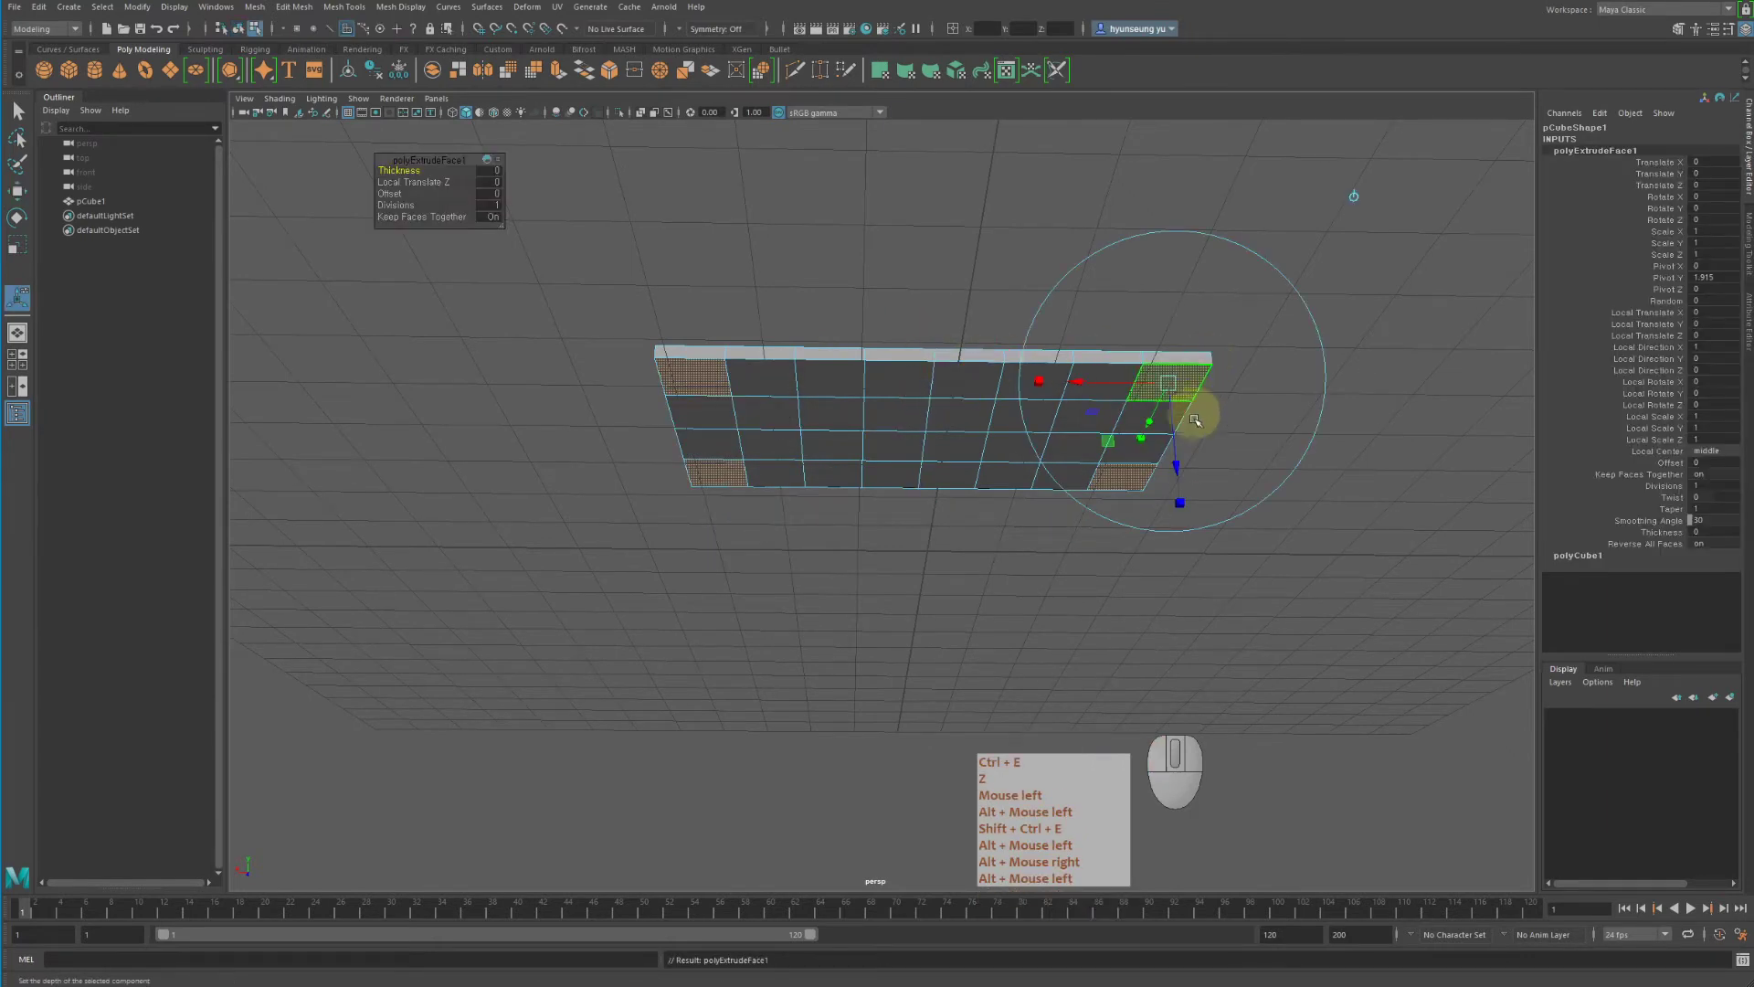
drag(1176, 464, 1185, 527)
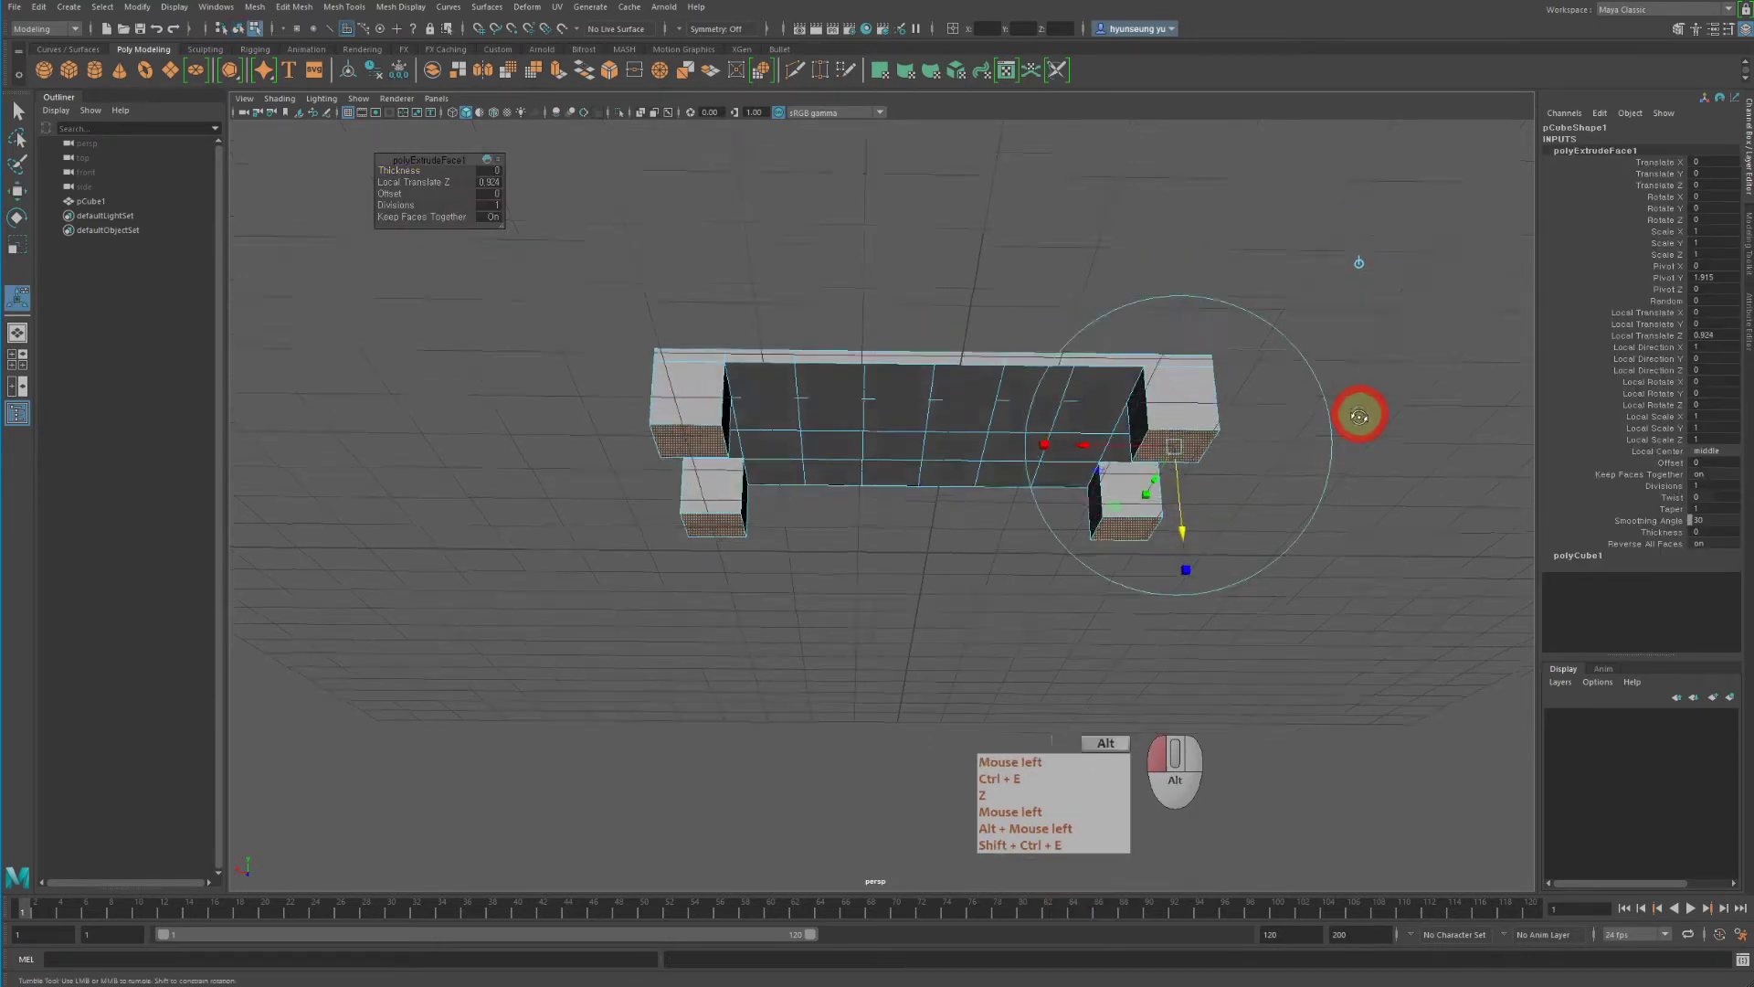
alt+drag(1359, 411, 1413, 392)
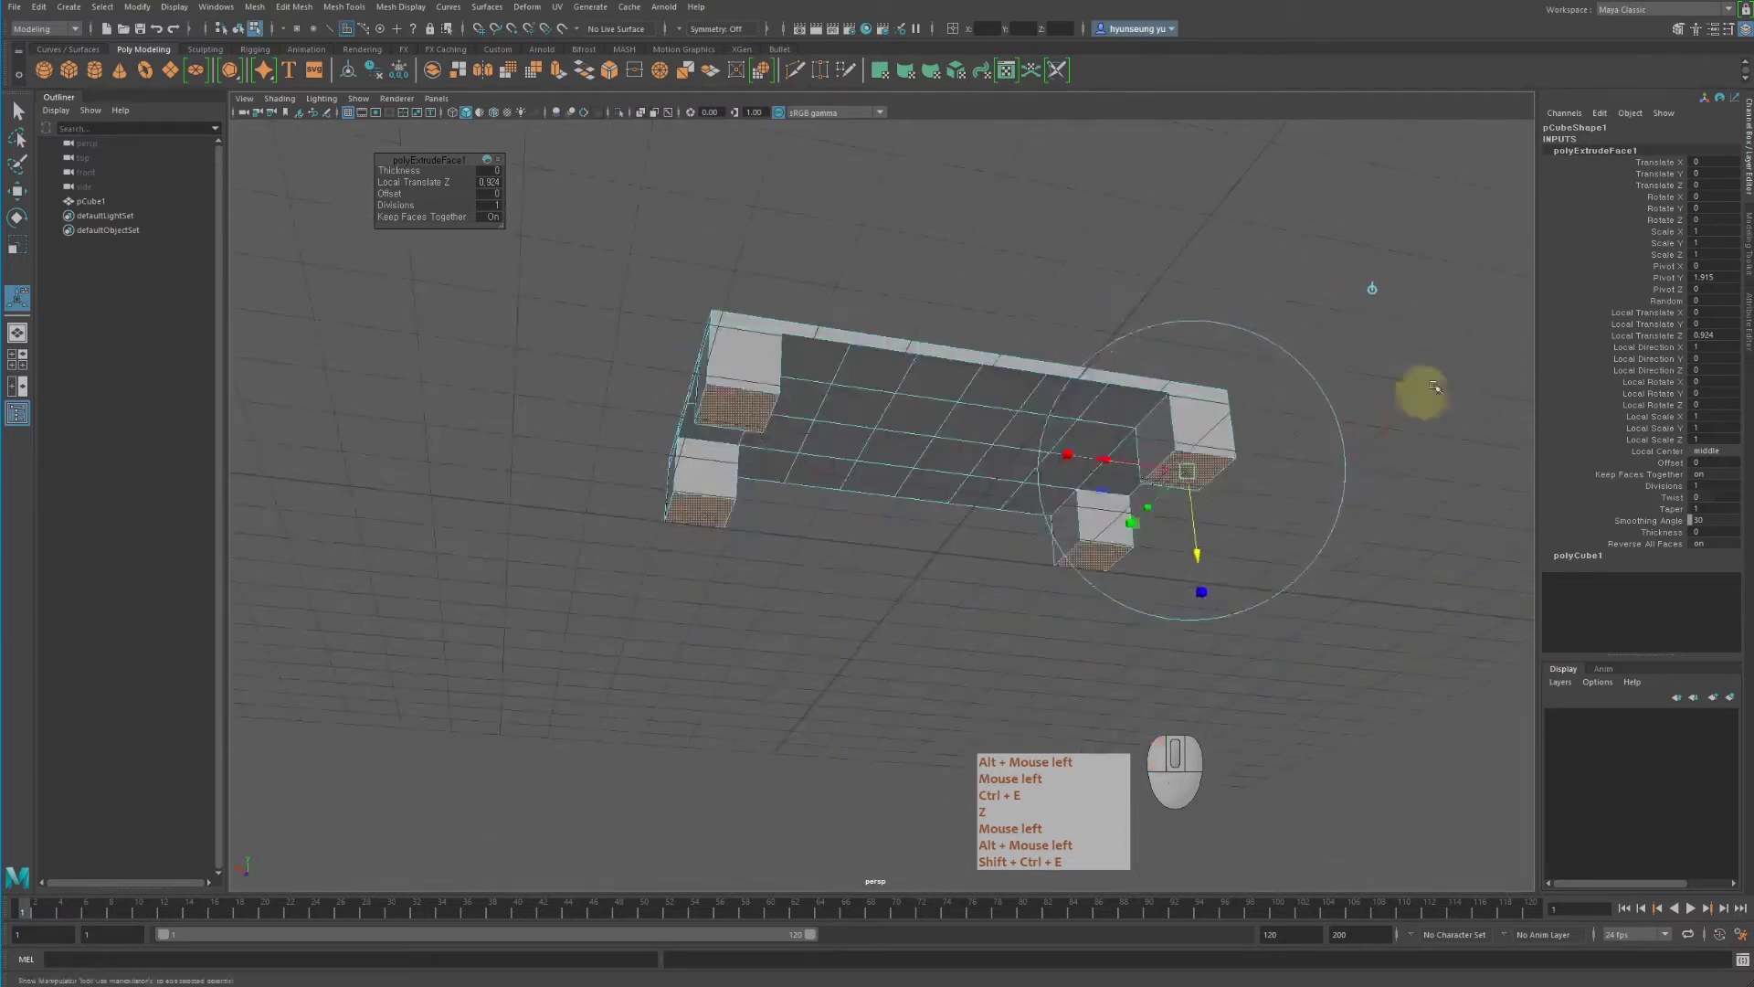
middle_drag(1462, 339, 1467, 474)
alt+drag(1467, 475, 1408, 484)
alt+drag(722, 480, 692, 468)
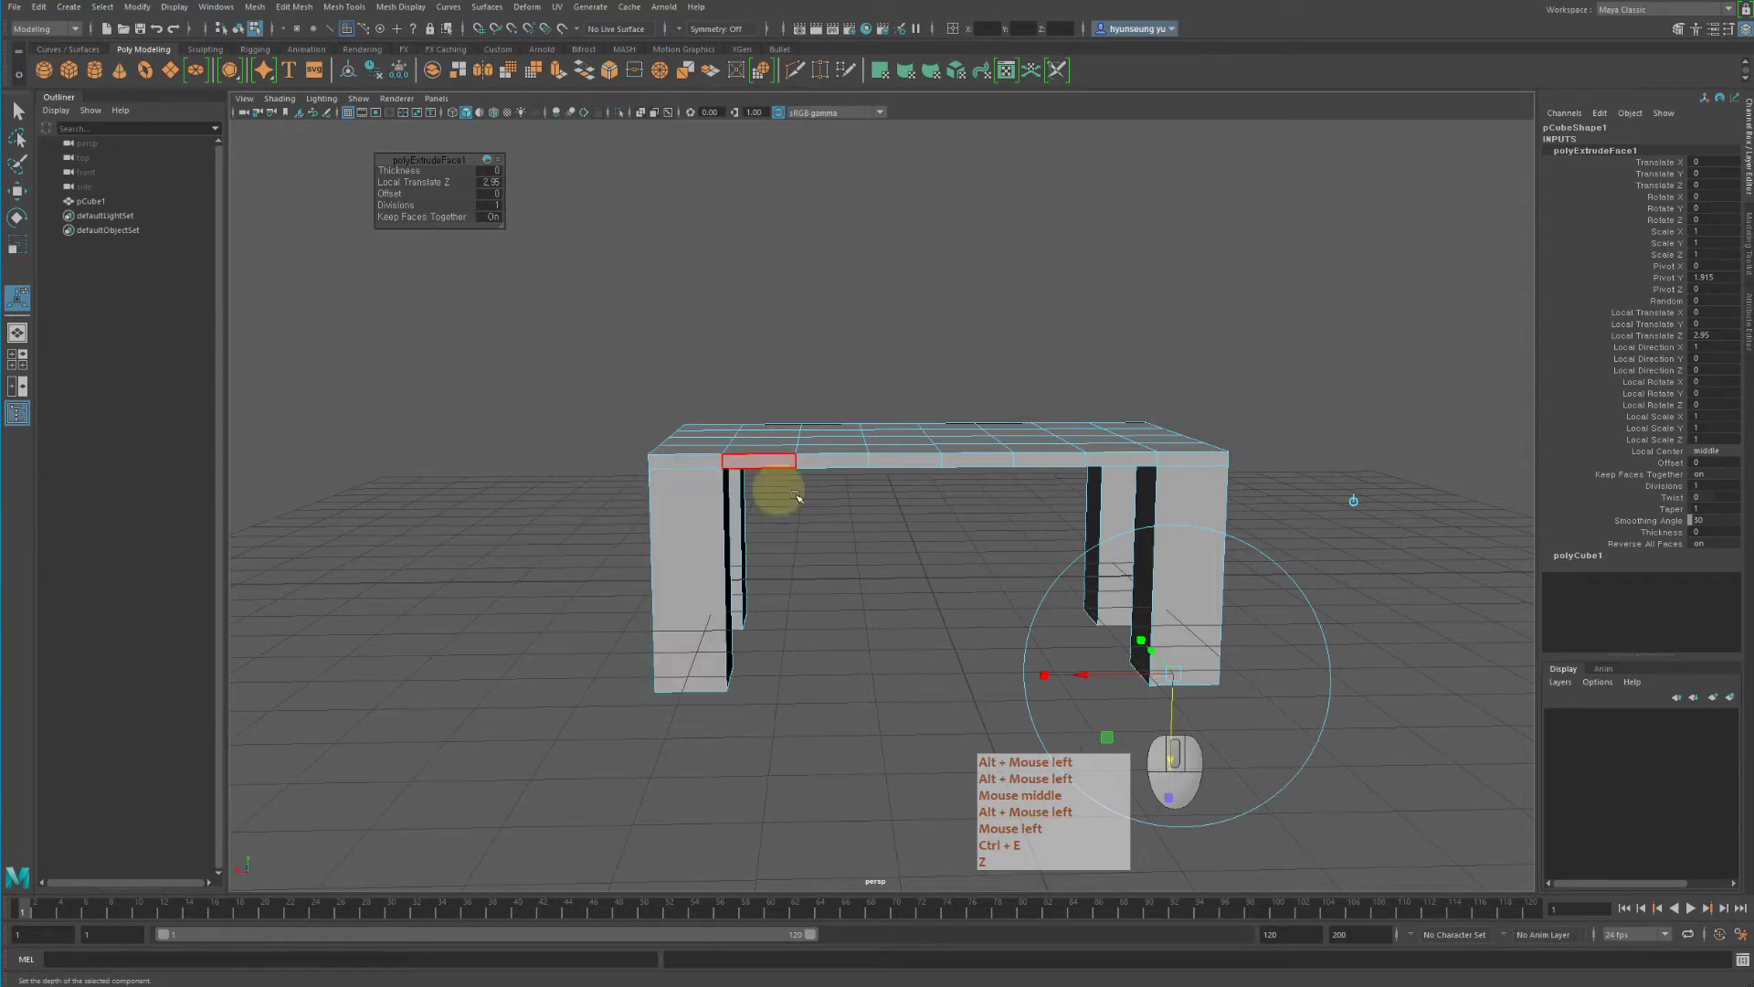
click(1336, 399)
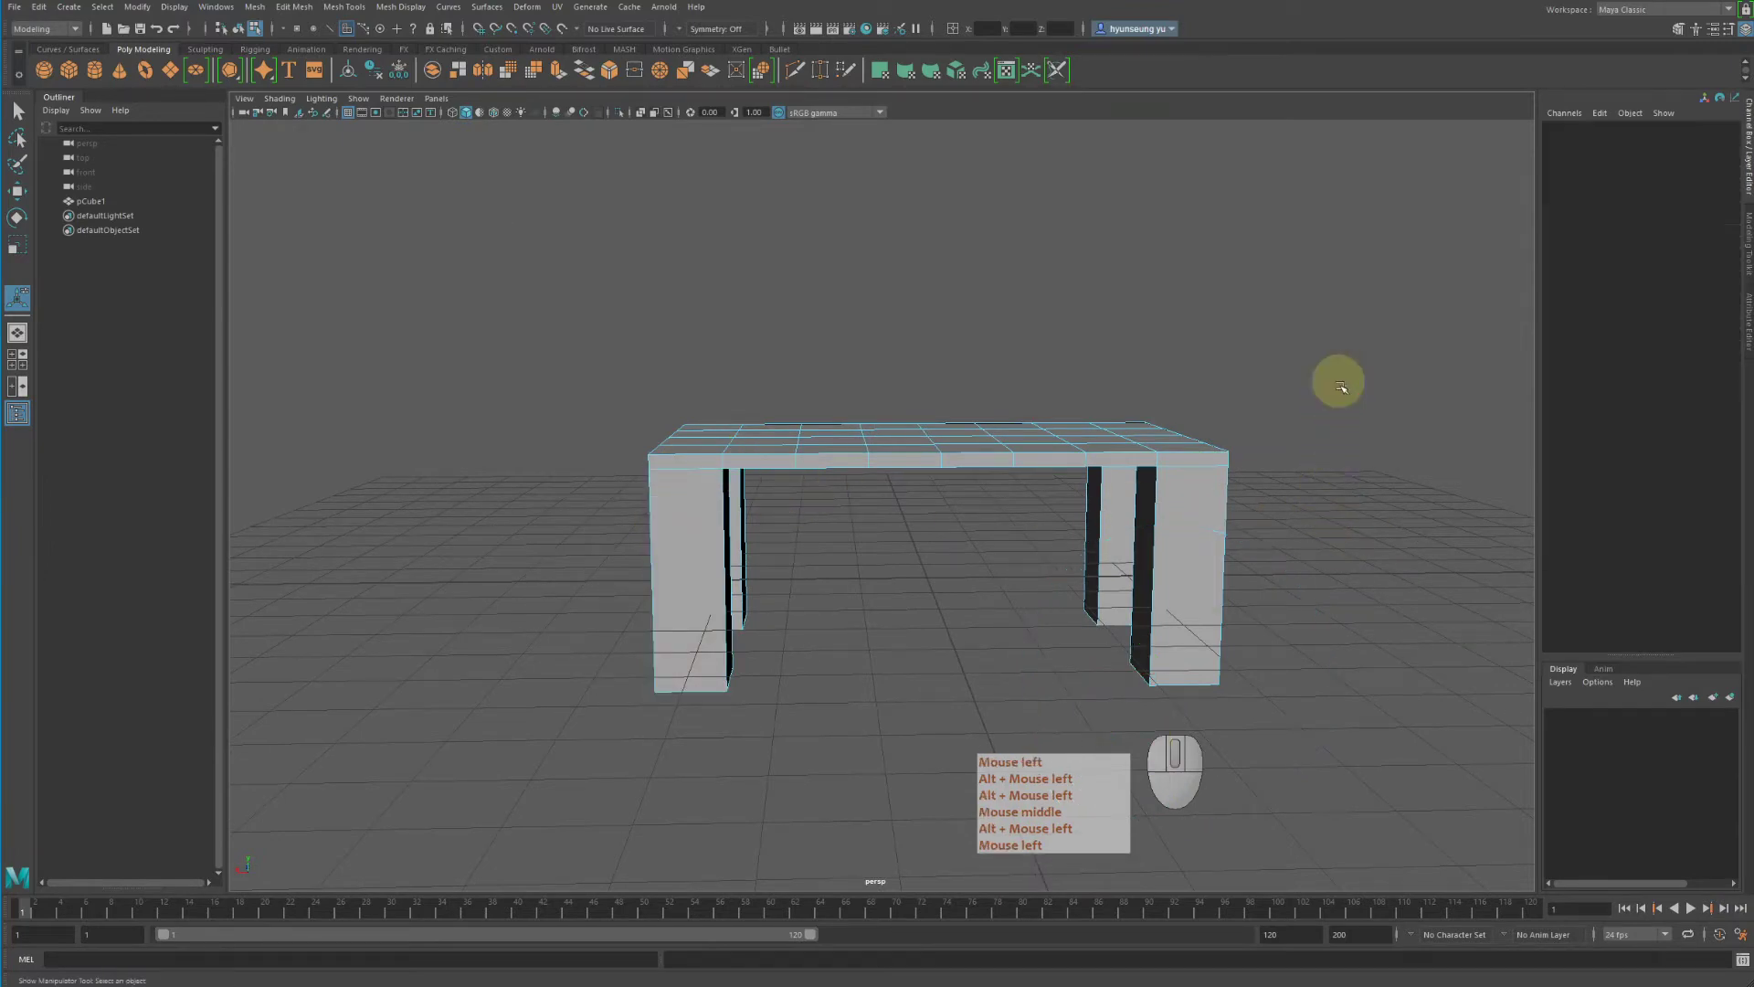
Undo the thick leg extrusion of the four corner faces
alt+drag(1340, 380, 1370, 392)
key(z)
key(z)
key(z)
key(z)
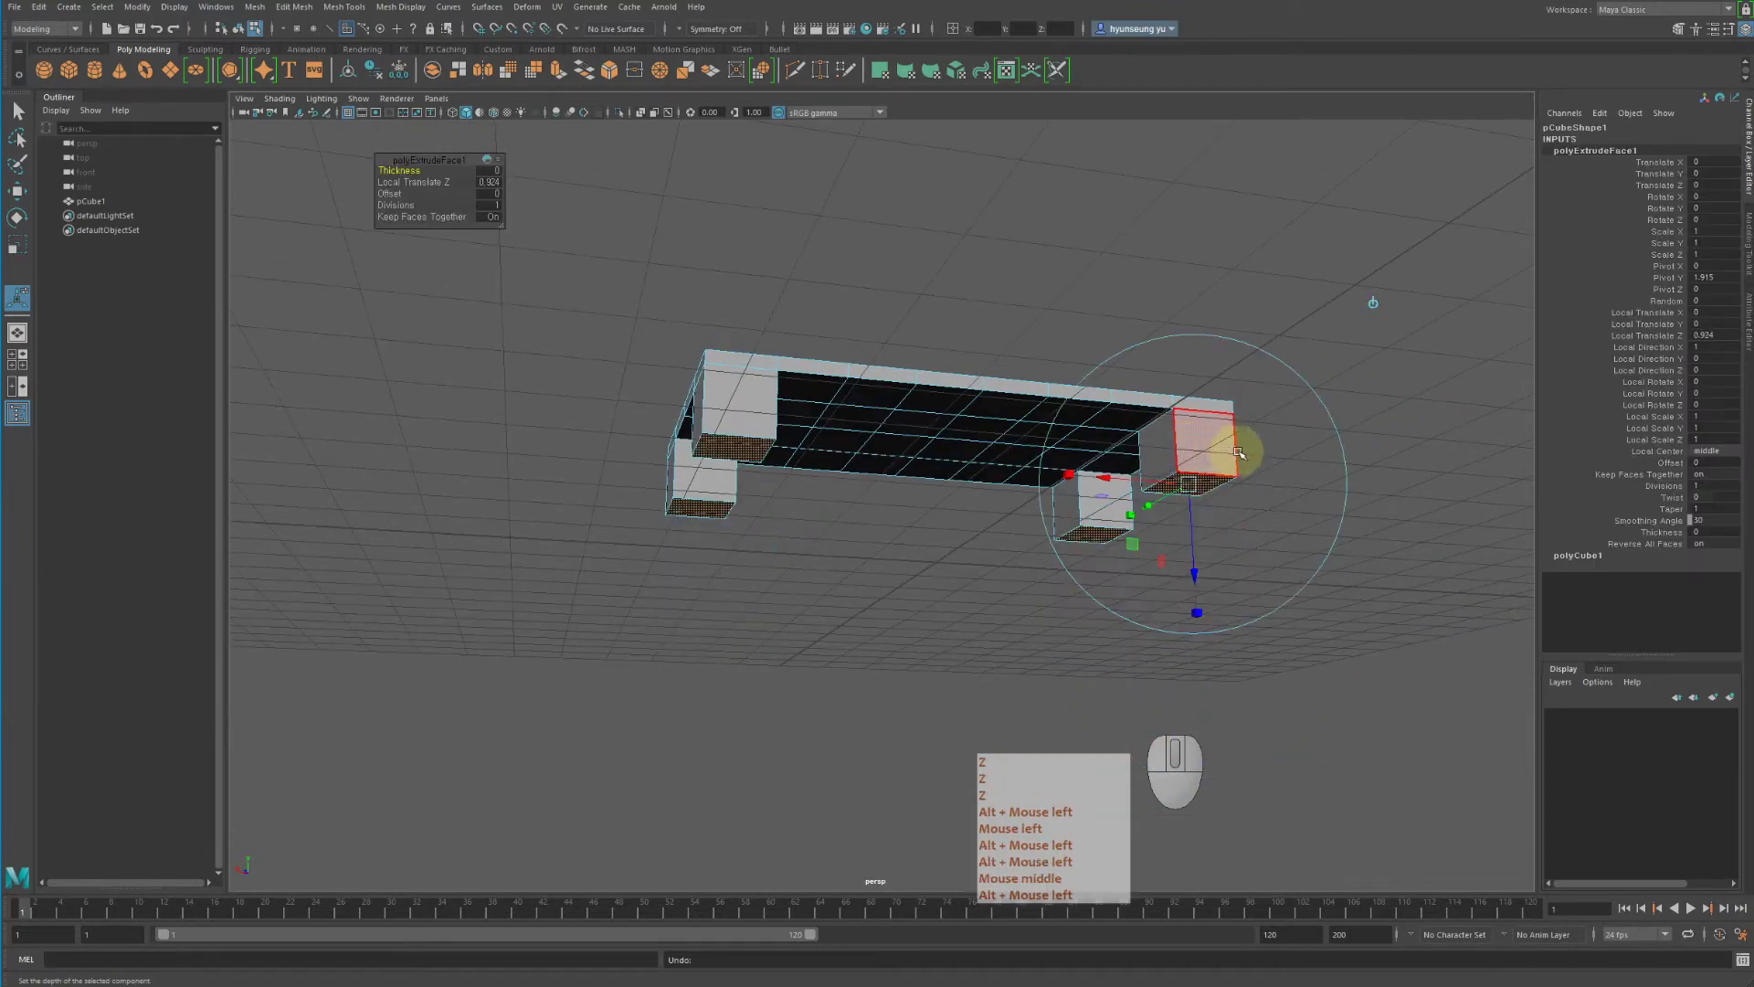
Redo the corner-face extrusion without depth and scale the extruded faces uniformly to about 0.347
key(shift+z)
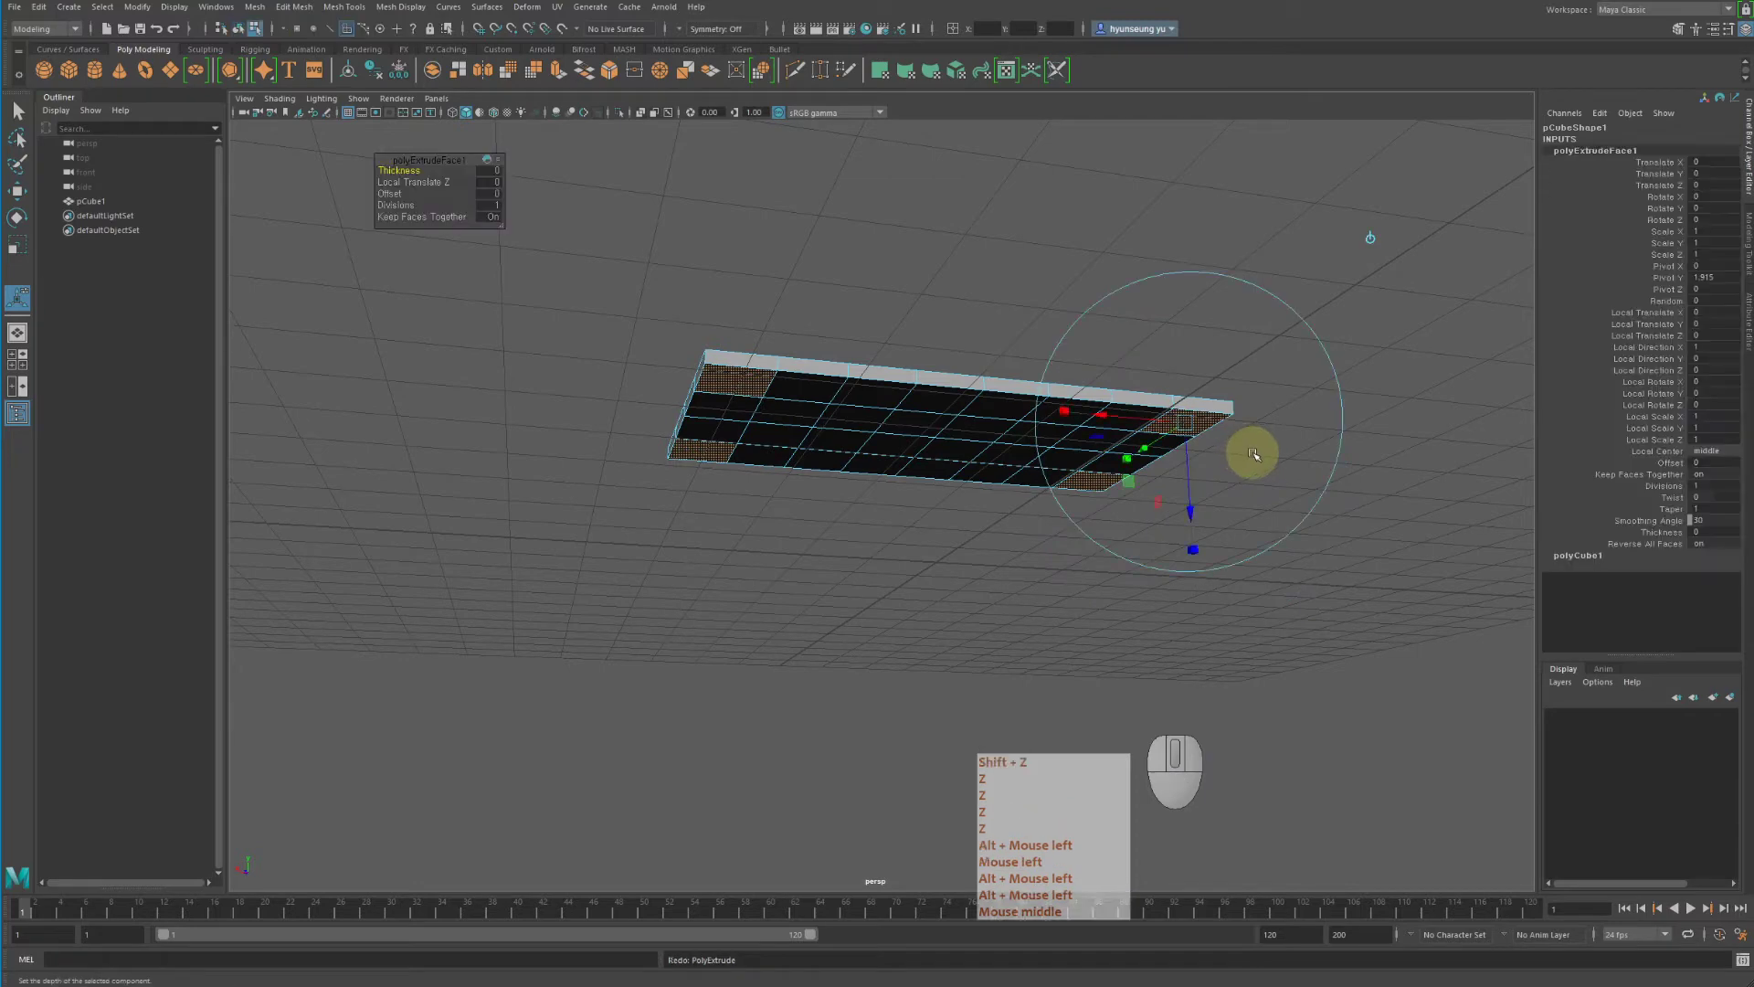
drag(1195, 548, 1203, 546)
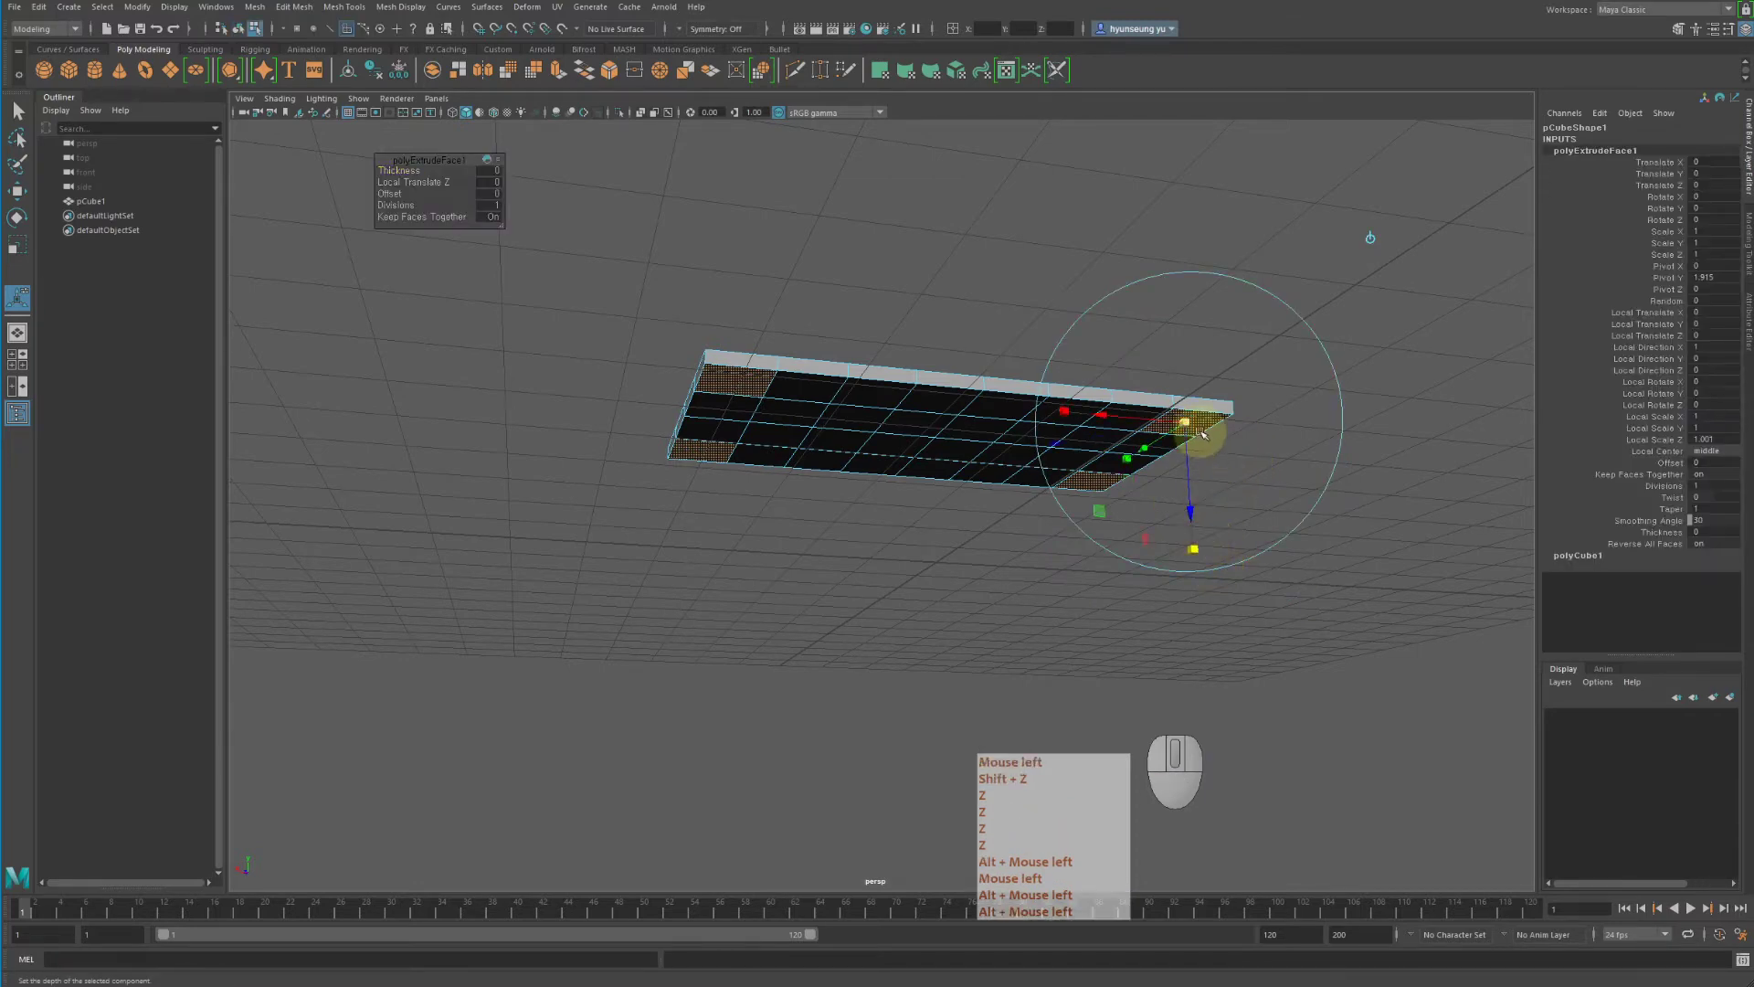
drag(1188, 424, 1155, 431)
alt+drag(1257, 540, 1287, 494)
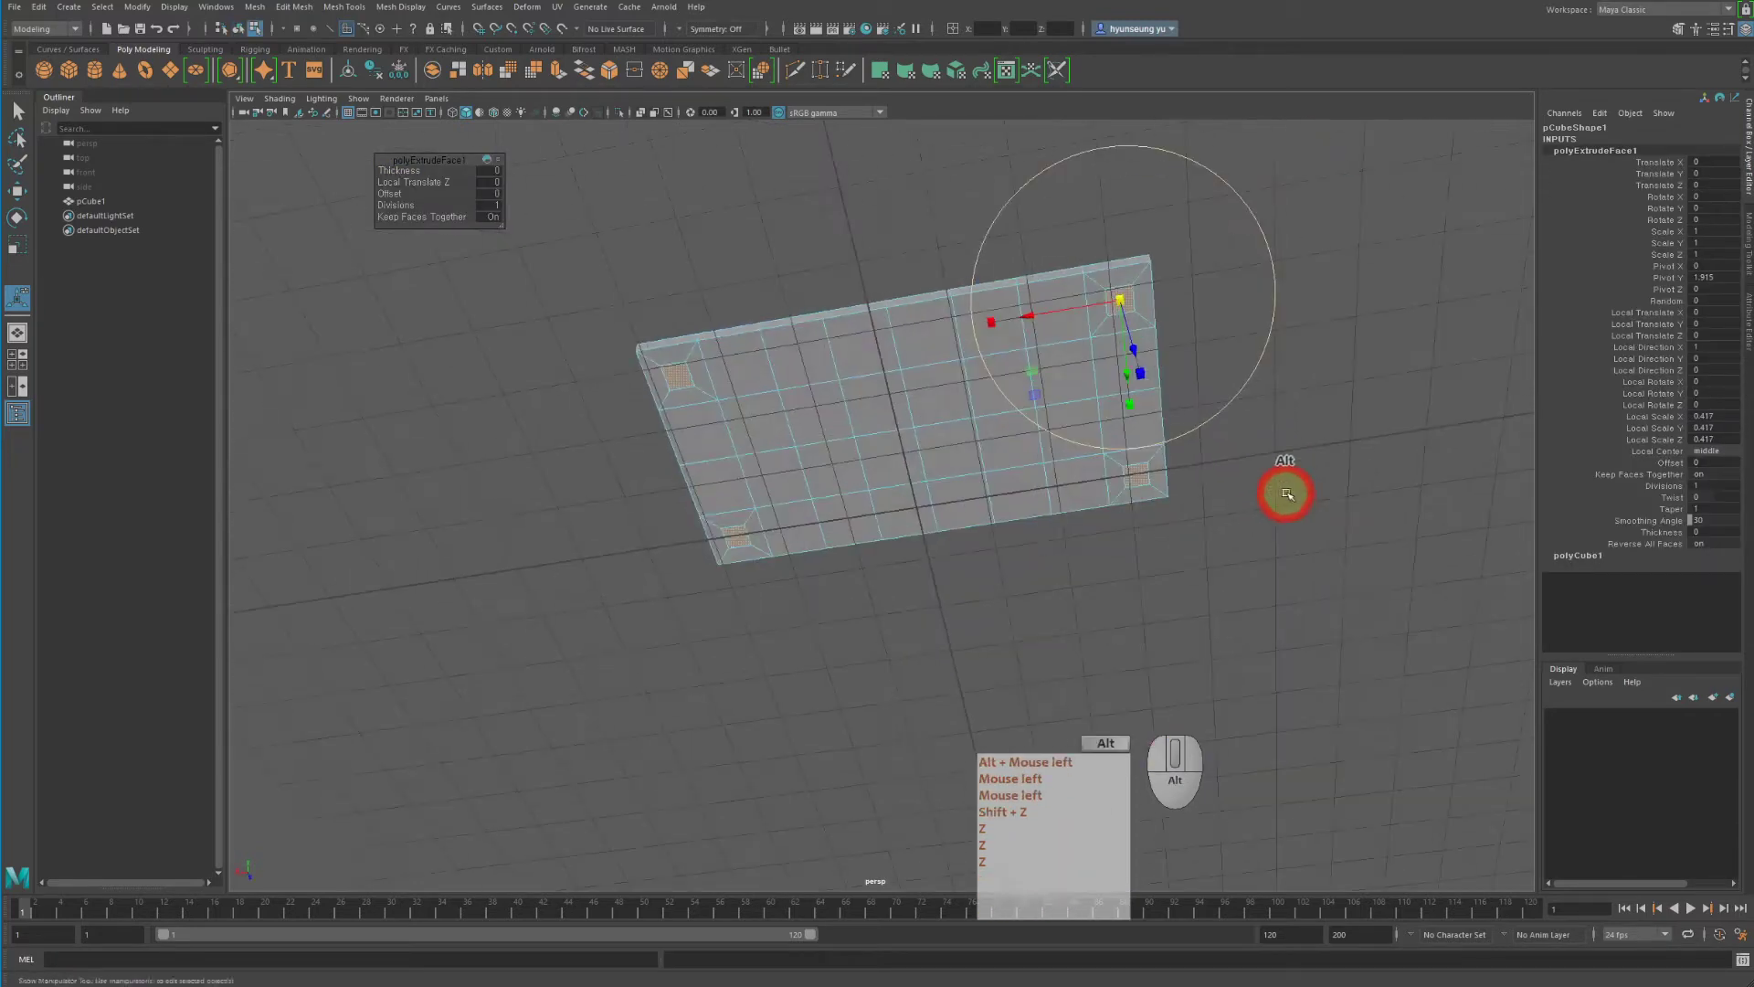
alt+right_drag(1286, 493, 1339, 452)
alt+drag(1339, 452, 1389, 412)
drag(1247, 232, 1262, 265)
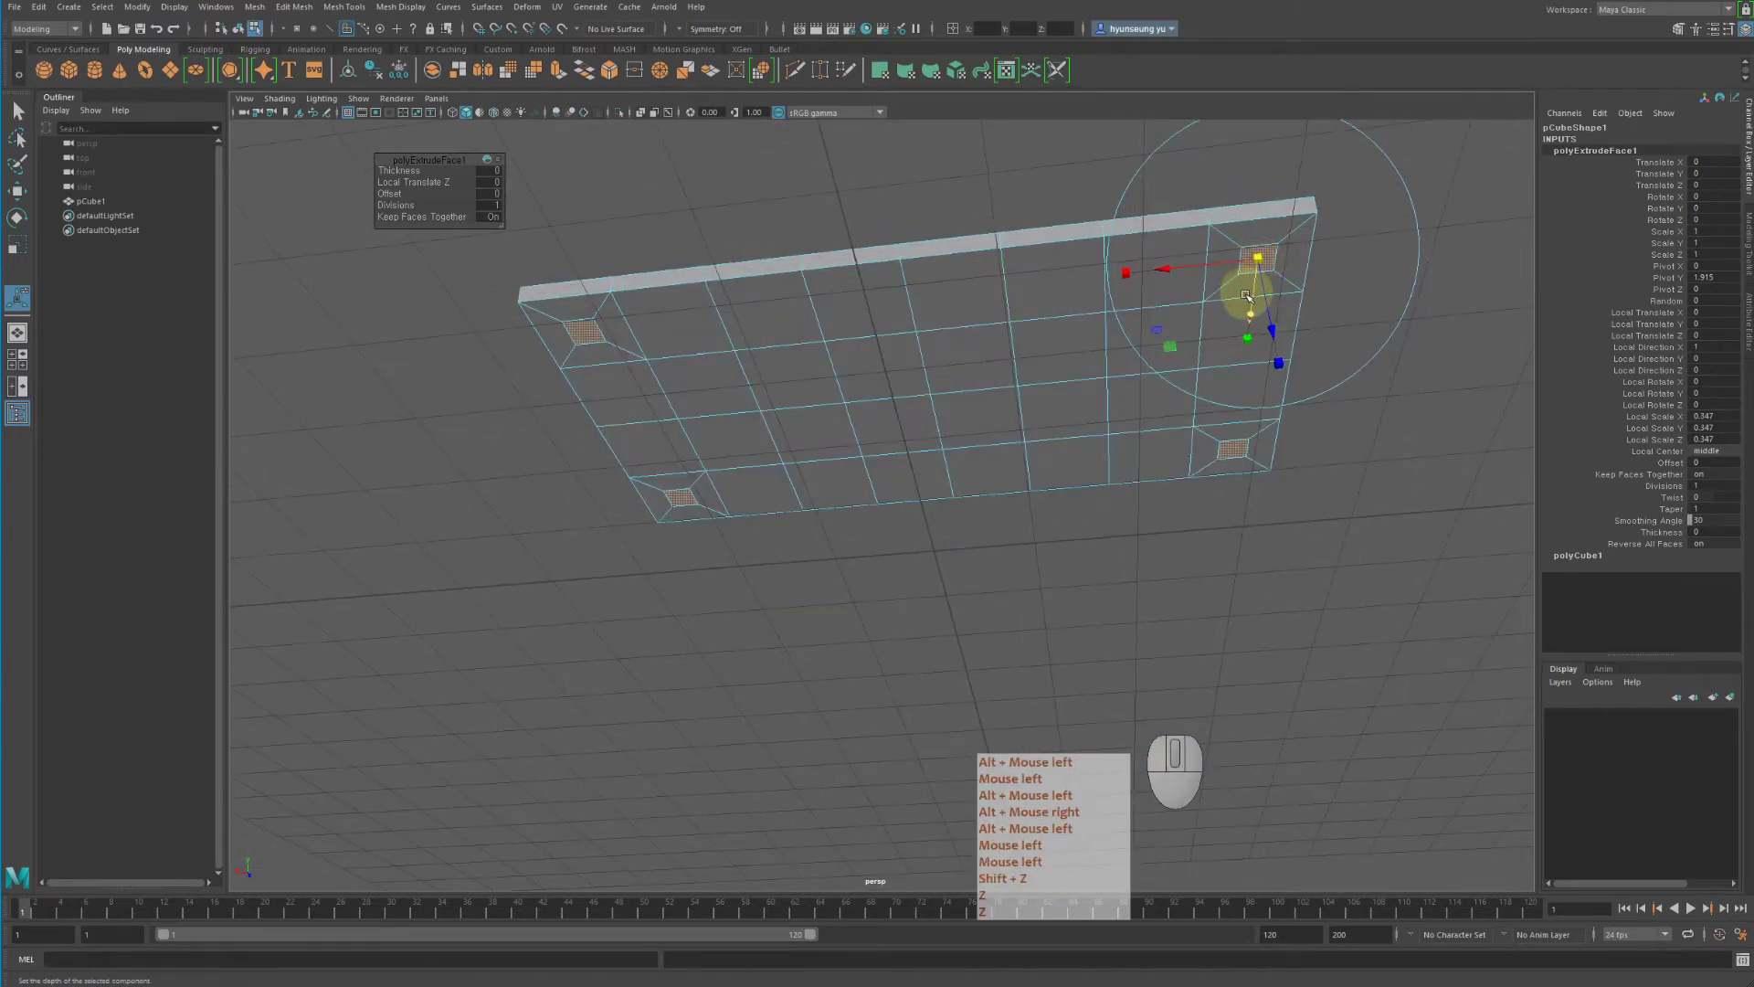
alt+drag(1124, 442, 1130, 450)
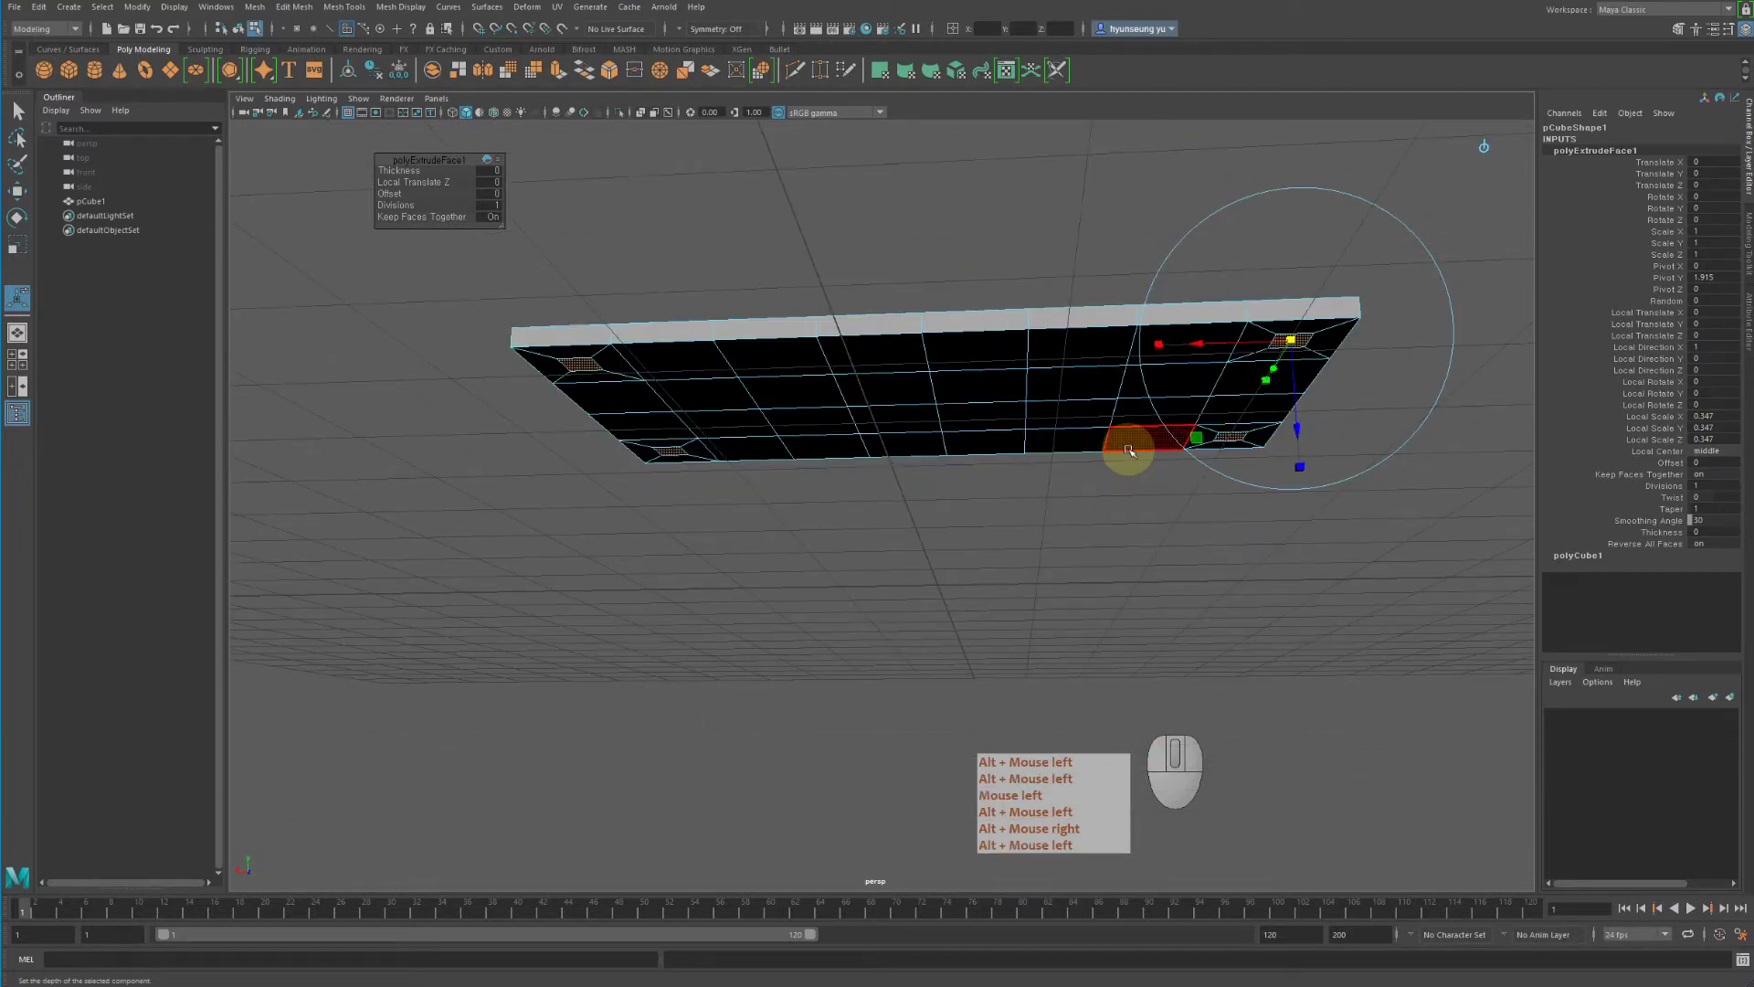
Repeat the Extrude command on the four scaled faces and pull them downward by about 2.297 to form slim table legs
click(39, 7)
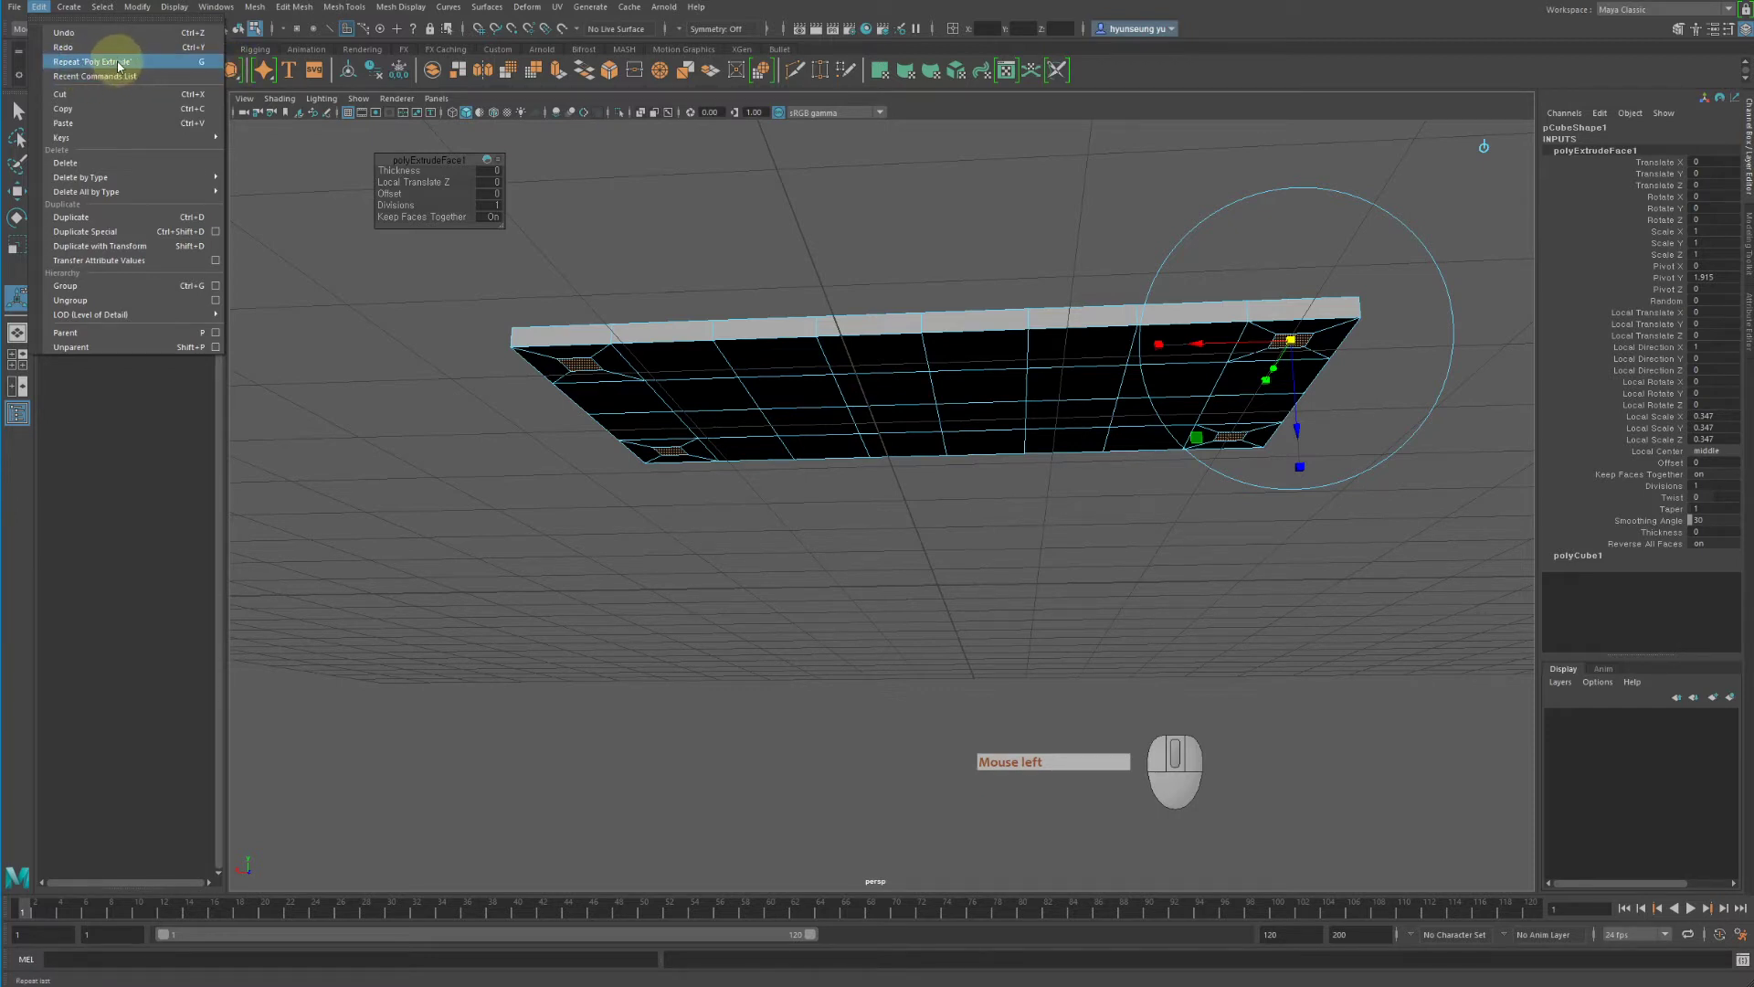
right_click(782, 223)
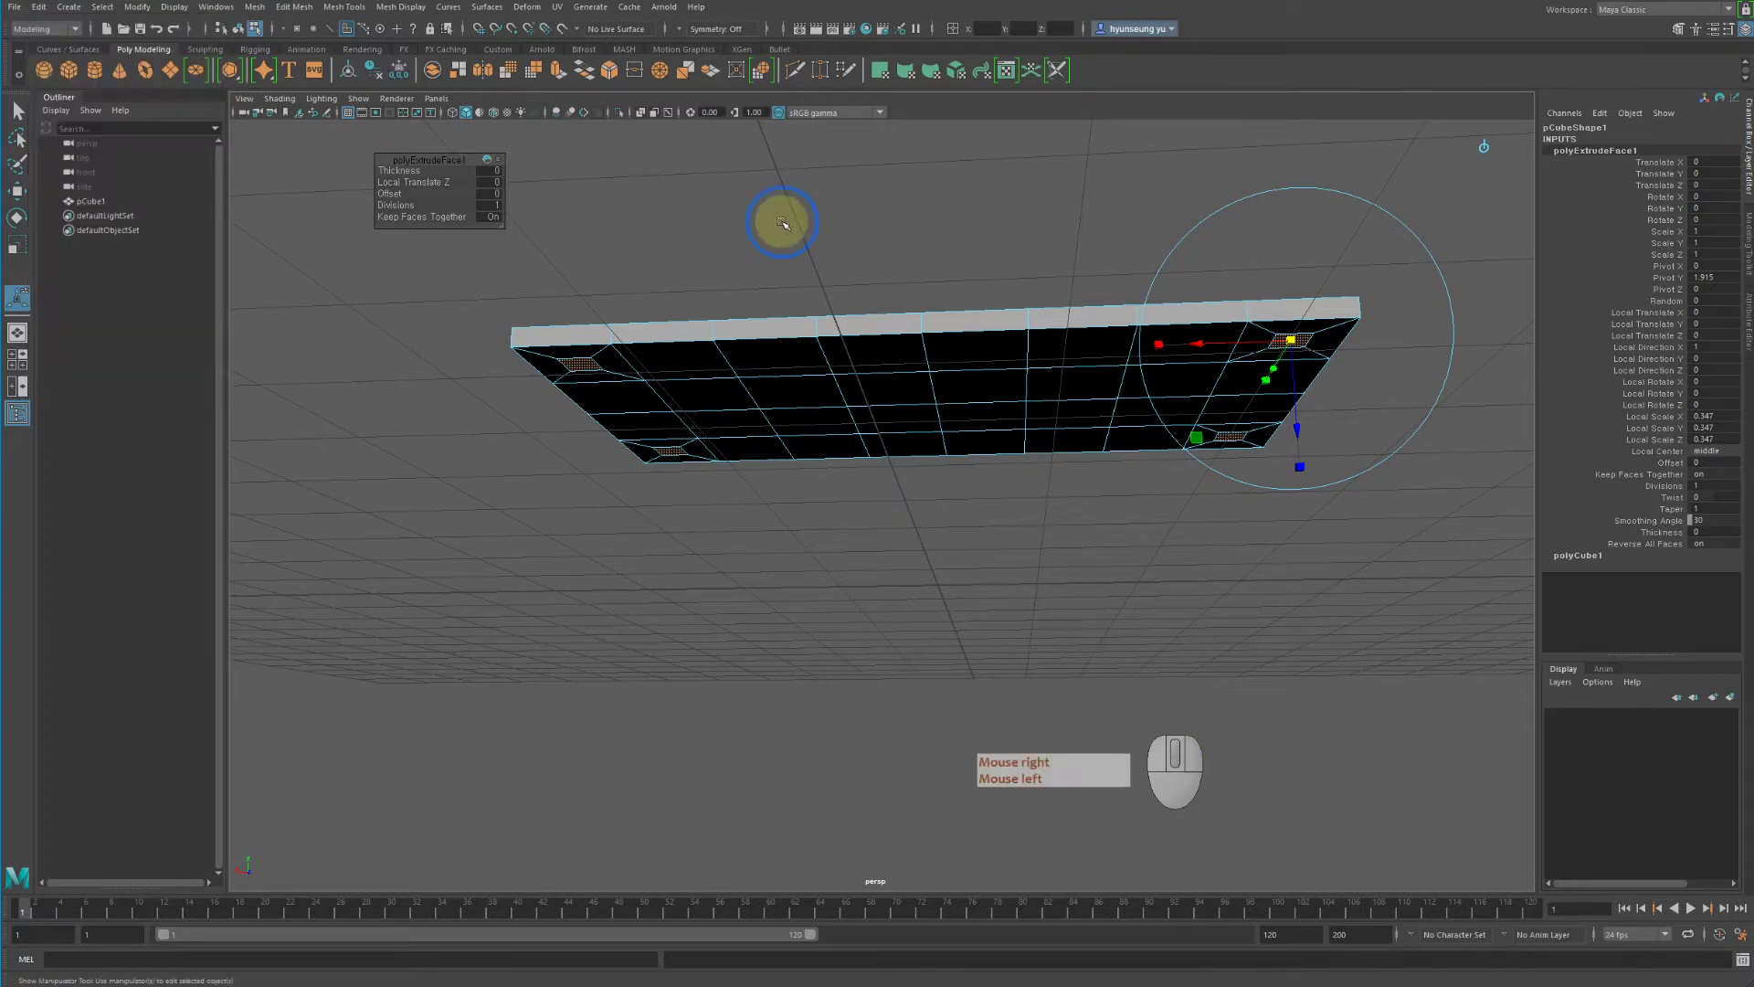
key(g)
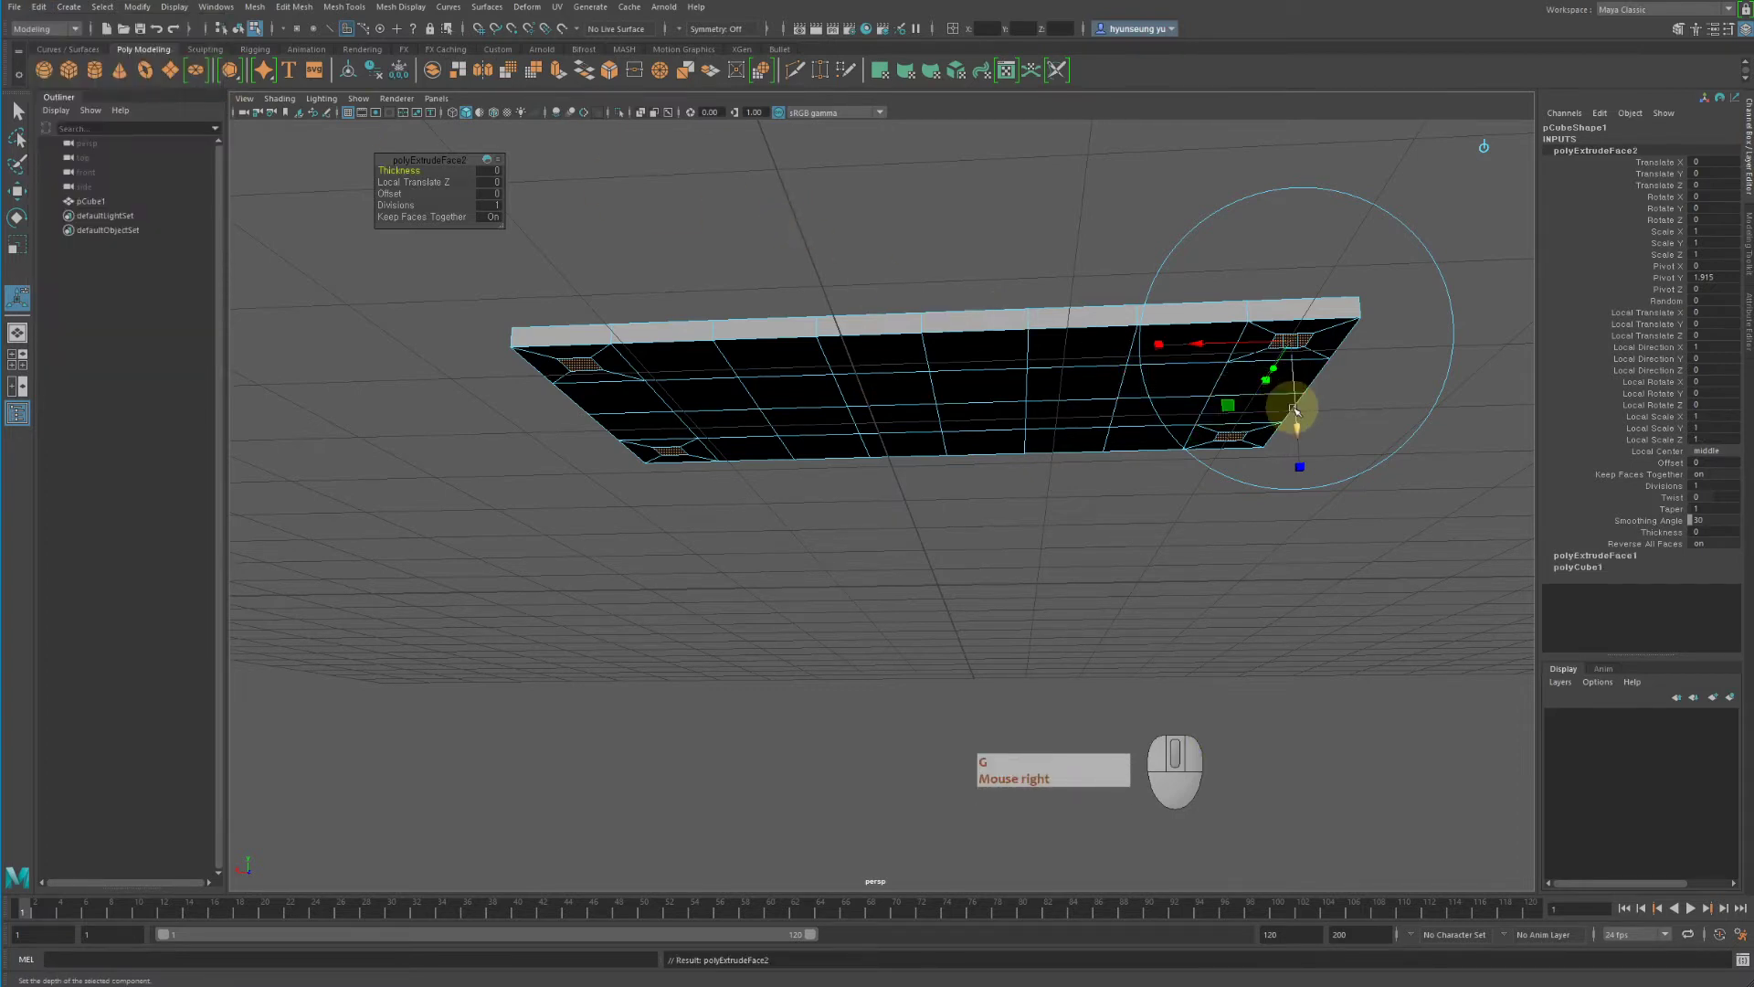
drag(1295, 411, 1280, 667)
Repeat the Extrude command on the four leg end faces and pull them downward to add a short segment to each leg
alt+drag(1382, 334, 1316, 338)
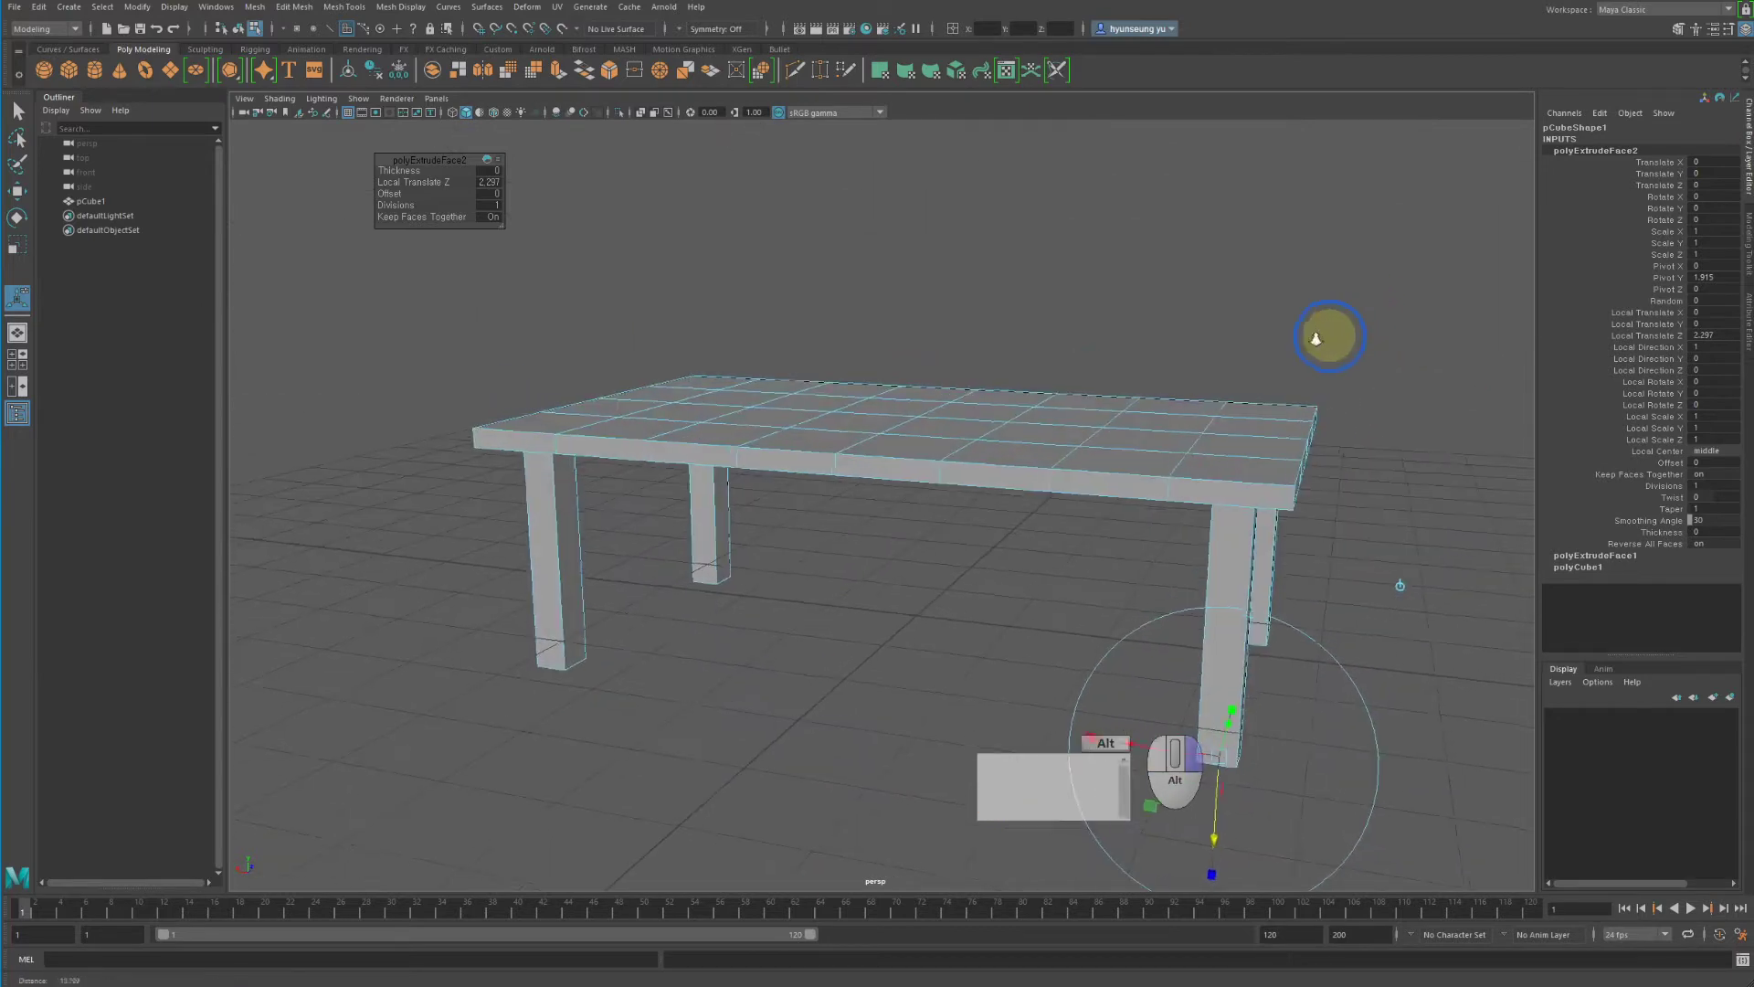
alt+right_drag(1316, 338, 1087, 347)
alt+drag(1160, 455, 1203, 386)
alt+right_drag(1210, 393, 1396, 449)
alt+middle_drag(1396, 450, 1363, 388)
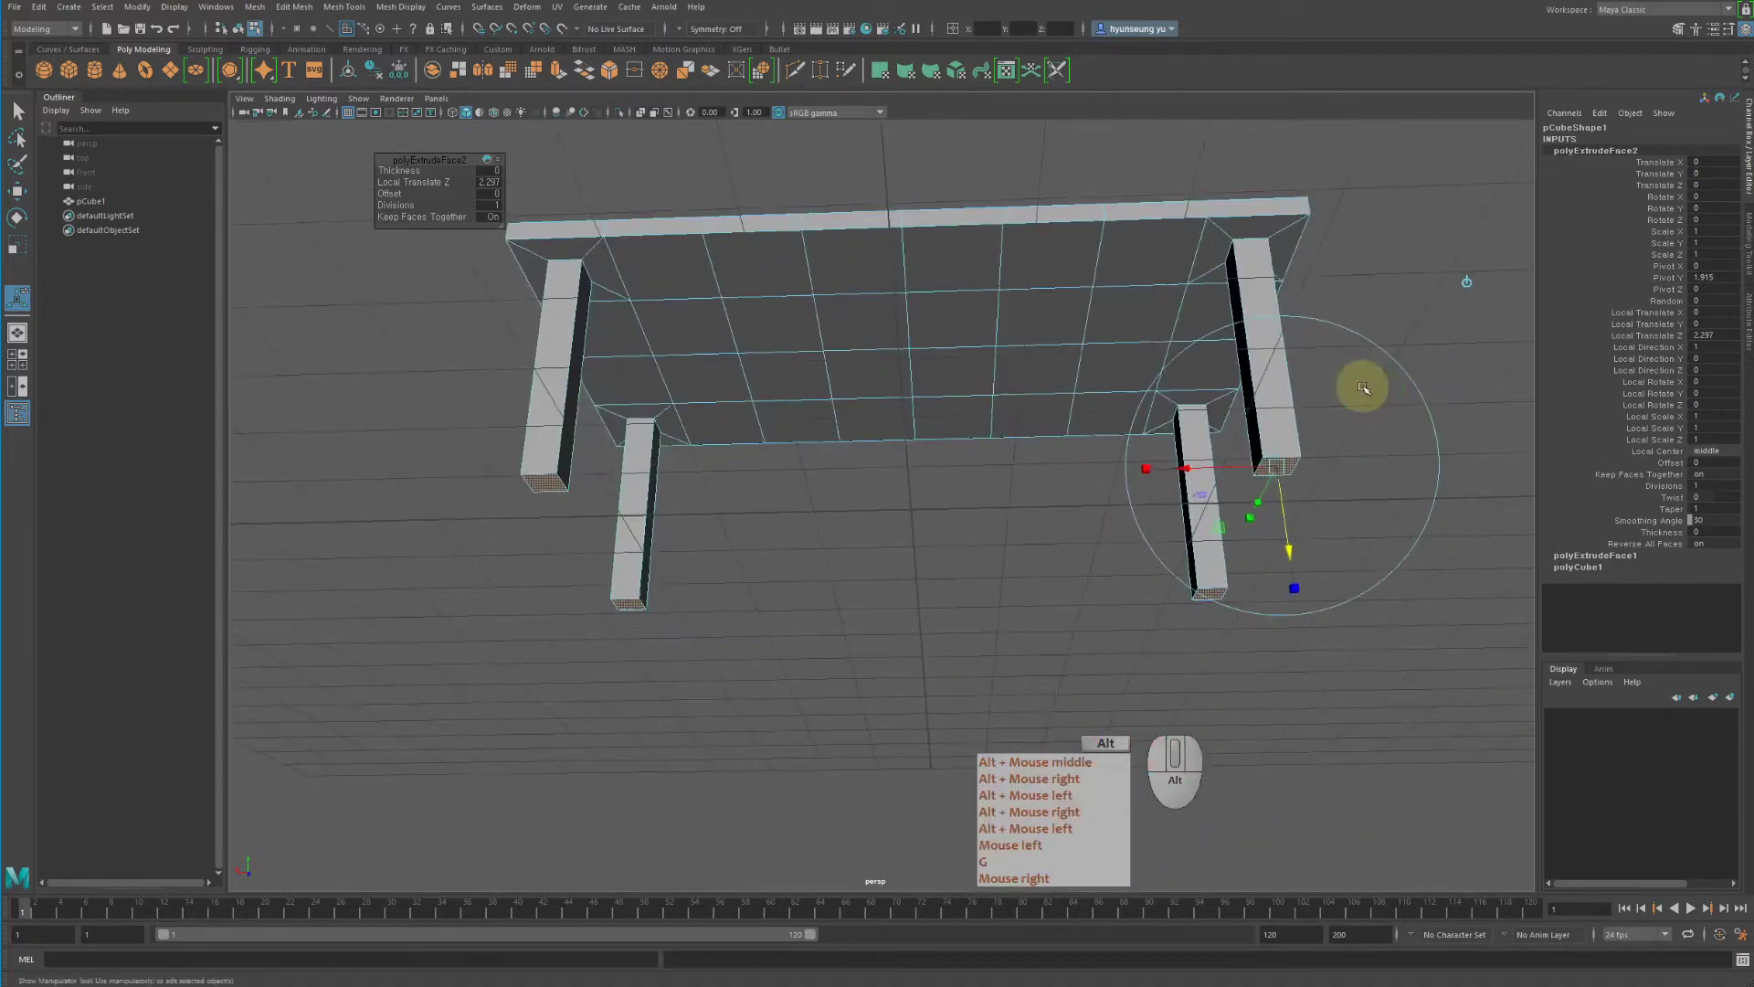
alt+right_drag(874, 516, 786, 512)
alt+drag(785, 513, 717, 513)
key(g)
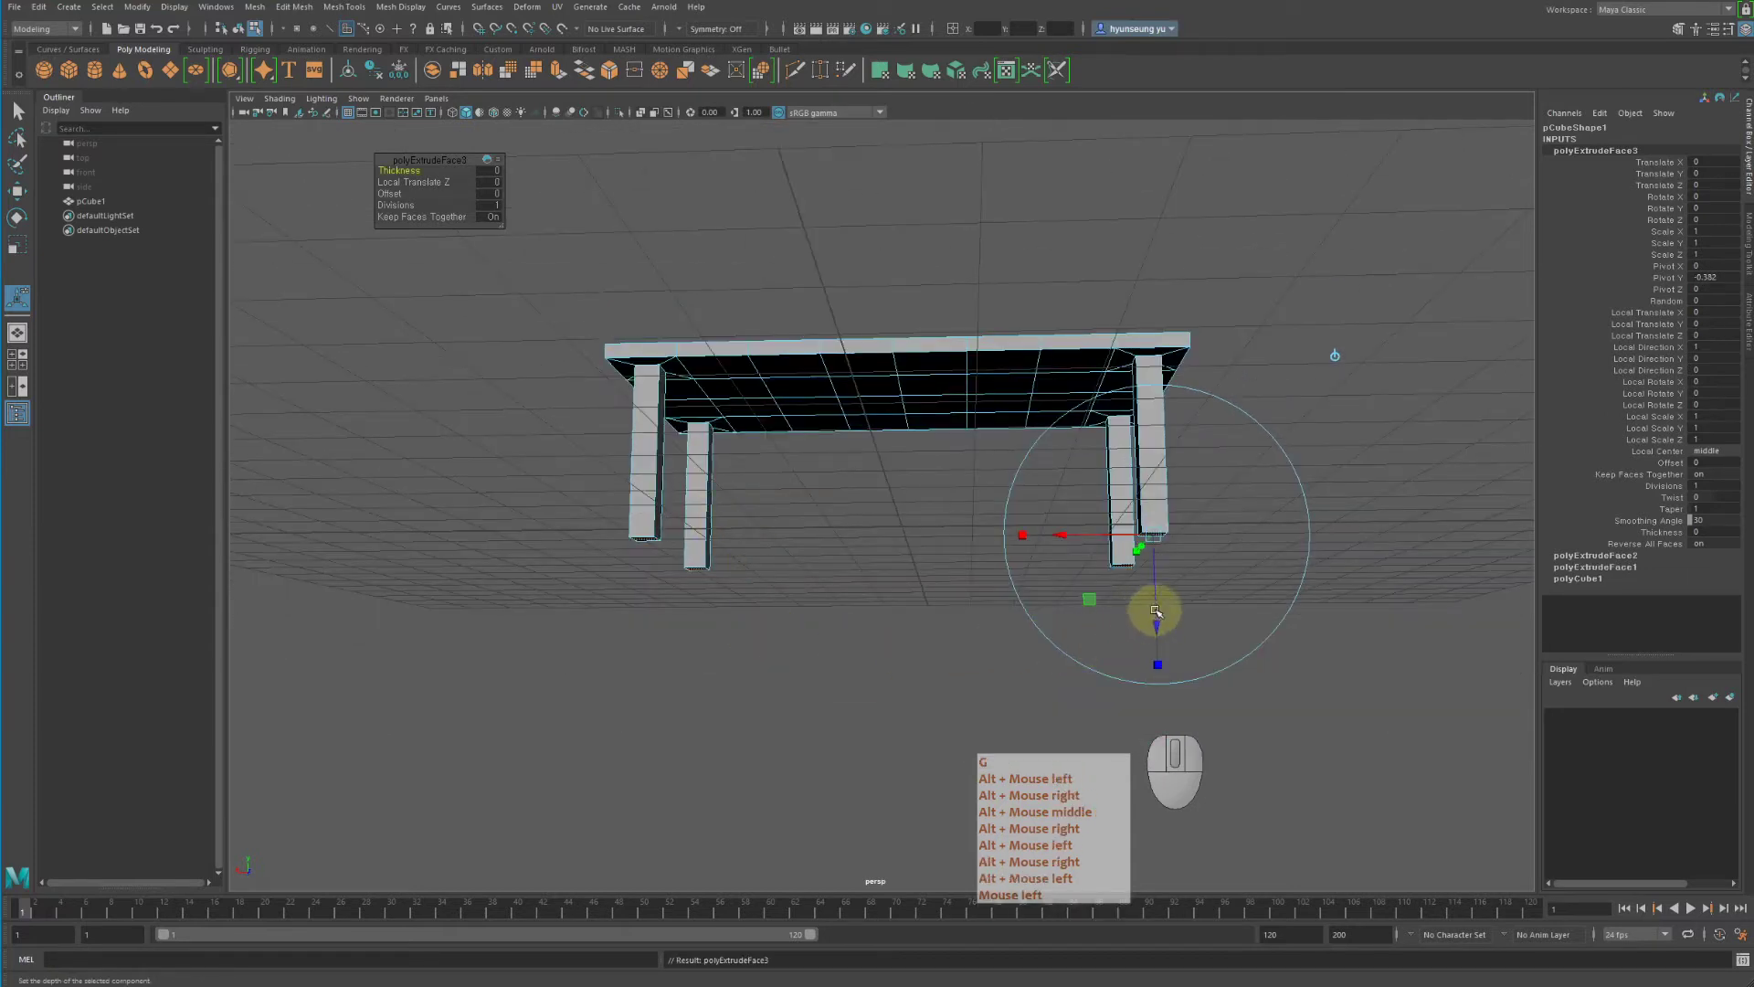
drag(1155, 615, 1163, 704)
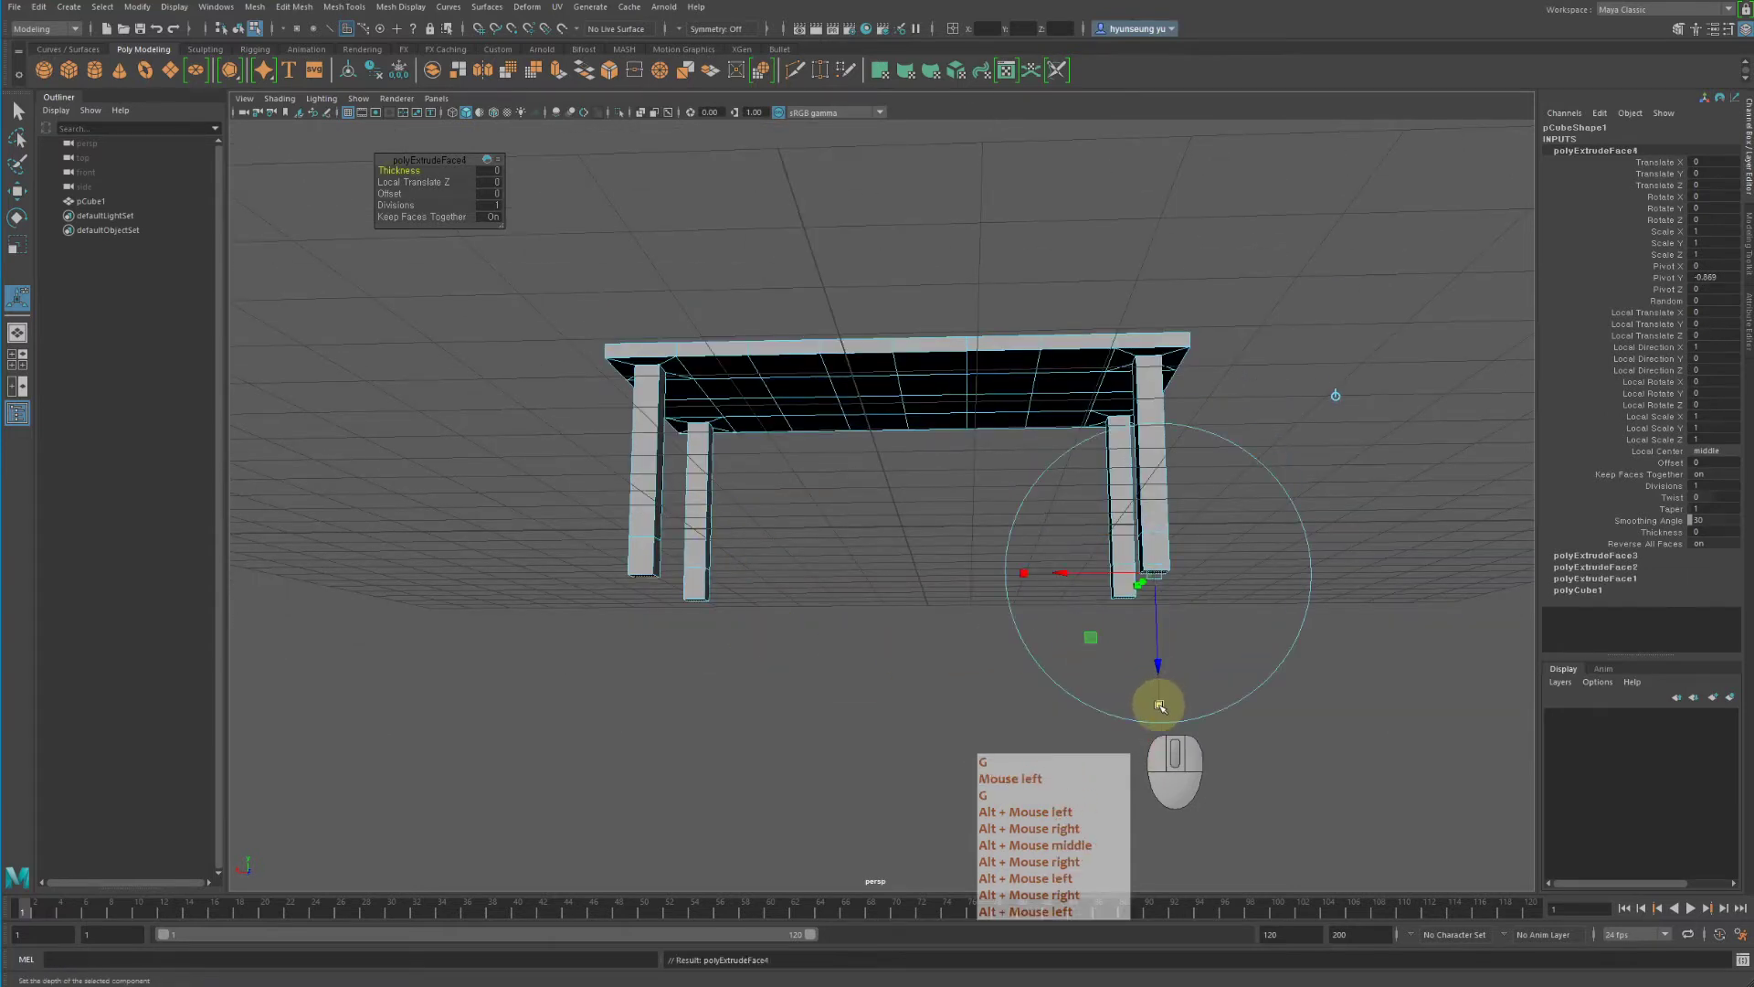
Extrude the leg ends again, scaling them uniformly to about 1.567 and pulling them down about 0.322 to form flared feet
click(1165, 673)
drag(1158, 567, 1175, 572)
mouse_move(1165, 682)
mouse_down()
mouse_move(1160, 654)
mouse_move(1159, 693)
mouse_up()
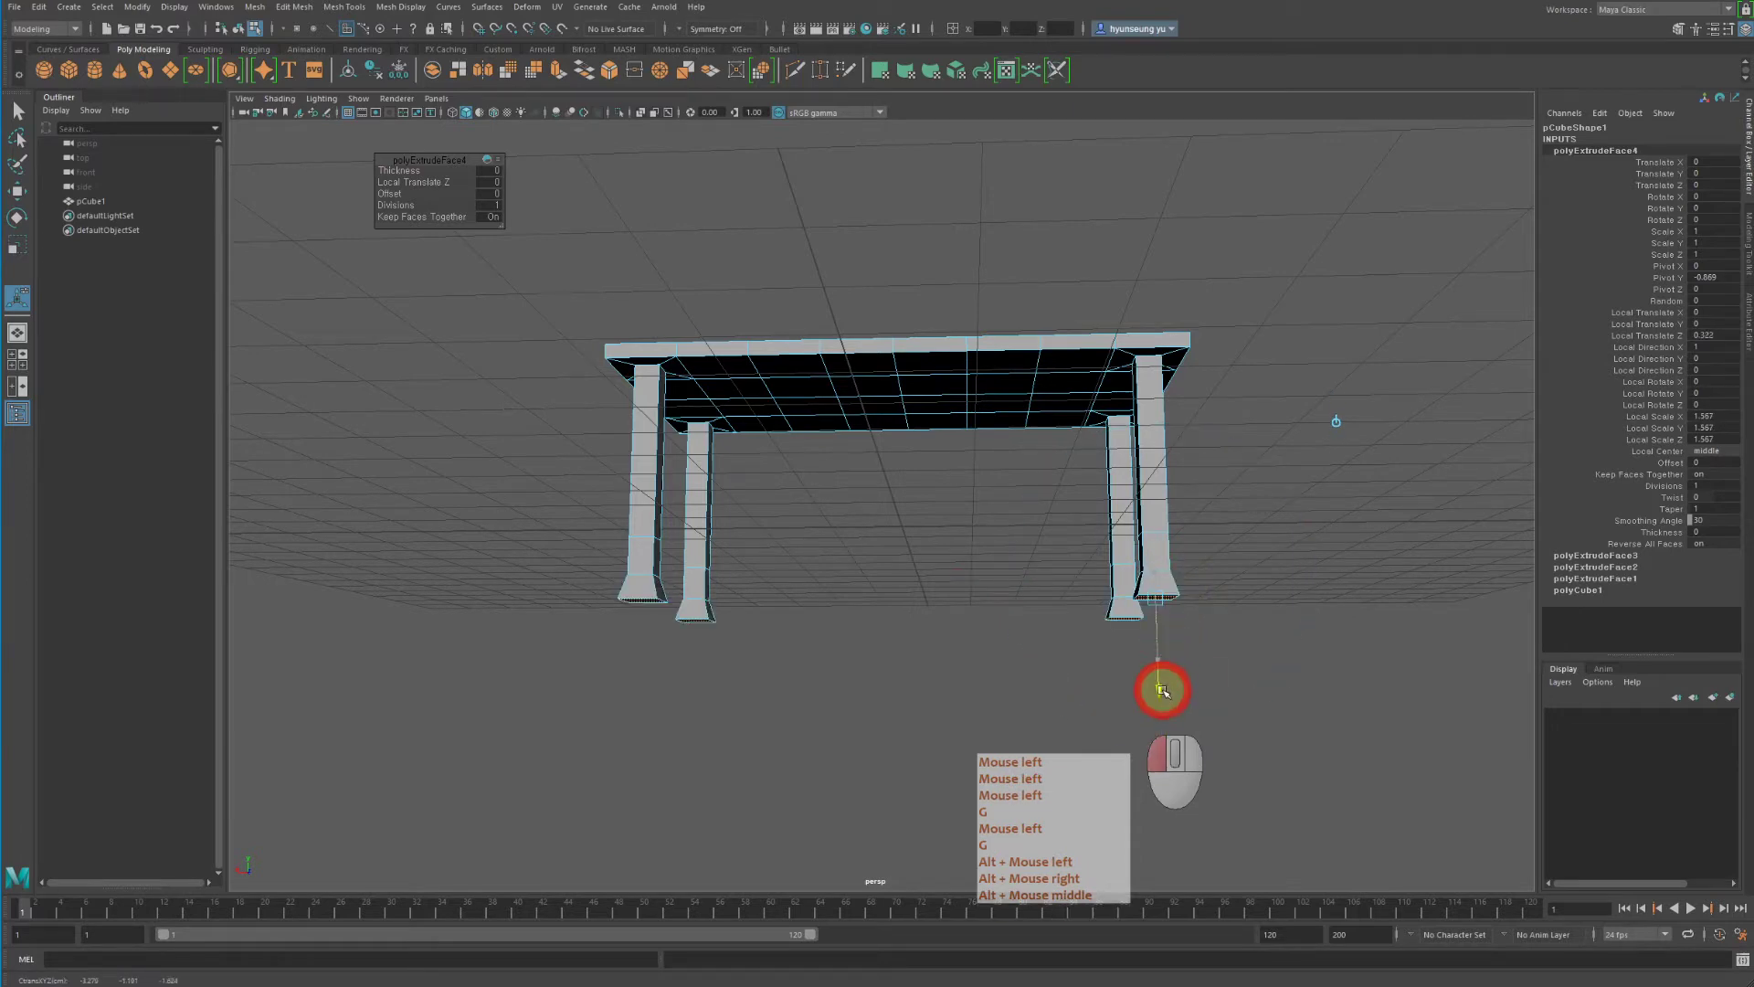
Leave face editing and select the whole table in object mode
click(1426, 442)
alt+drag(1287, 459, 1182, 486)
right_click(1008, 427)
click(1073, 407)
mouse_move(1065, 458)
alt+mouse_down()
mouse_move(987, 502)
mouse_move(893, 392)
mouse_move(1203, 494)
mouse_move(1038, 450)
mouse_move(1042, 490)
mouse_move(1079, 477)
mouse_move(1014, 490)
mouse_move(1050, 478)
alt+mouse_up()
click(1225, 438)
click(1111, 496)
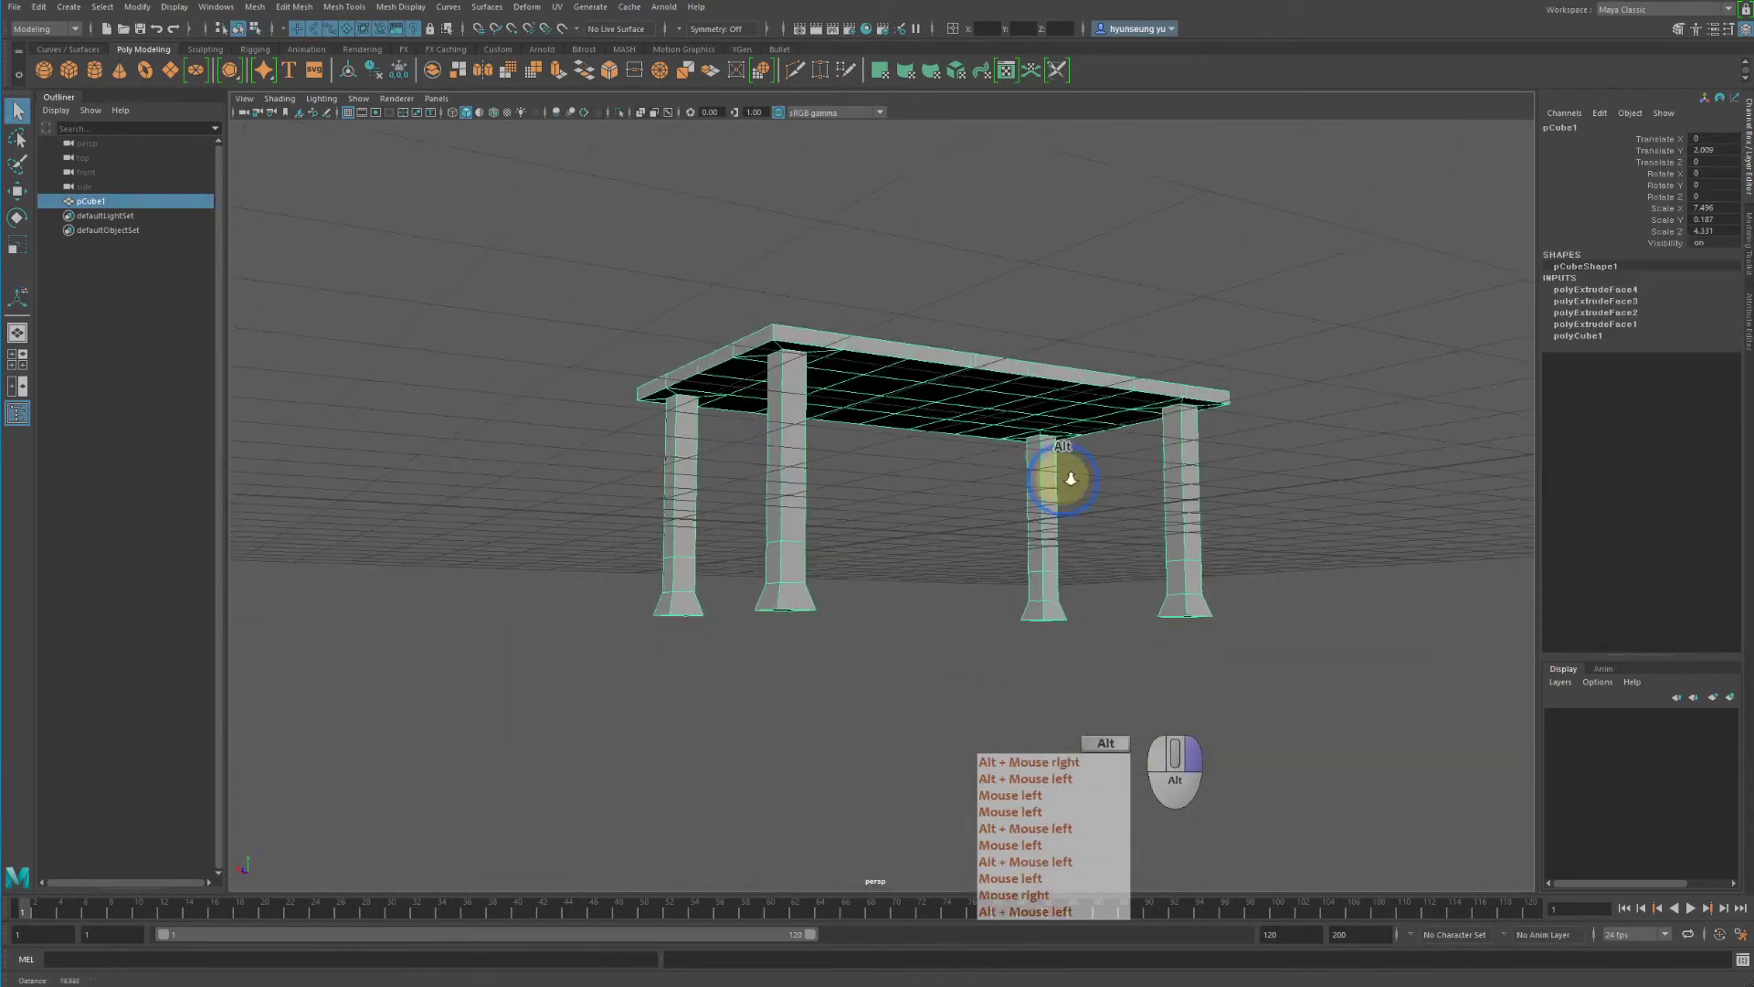
Examine the finished table from below, from the sides and from above to check the legs and flared feet
alt+right_drag(1050, 478, 1230, 494)
mouse_move(1230, 493)
alt+mouse_down()
mouse_move(1244, 468)
mouse_move(1237, 485)
alt+mouse_up()
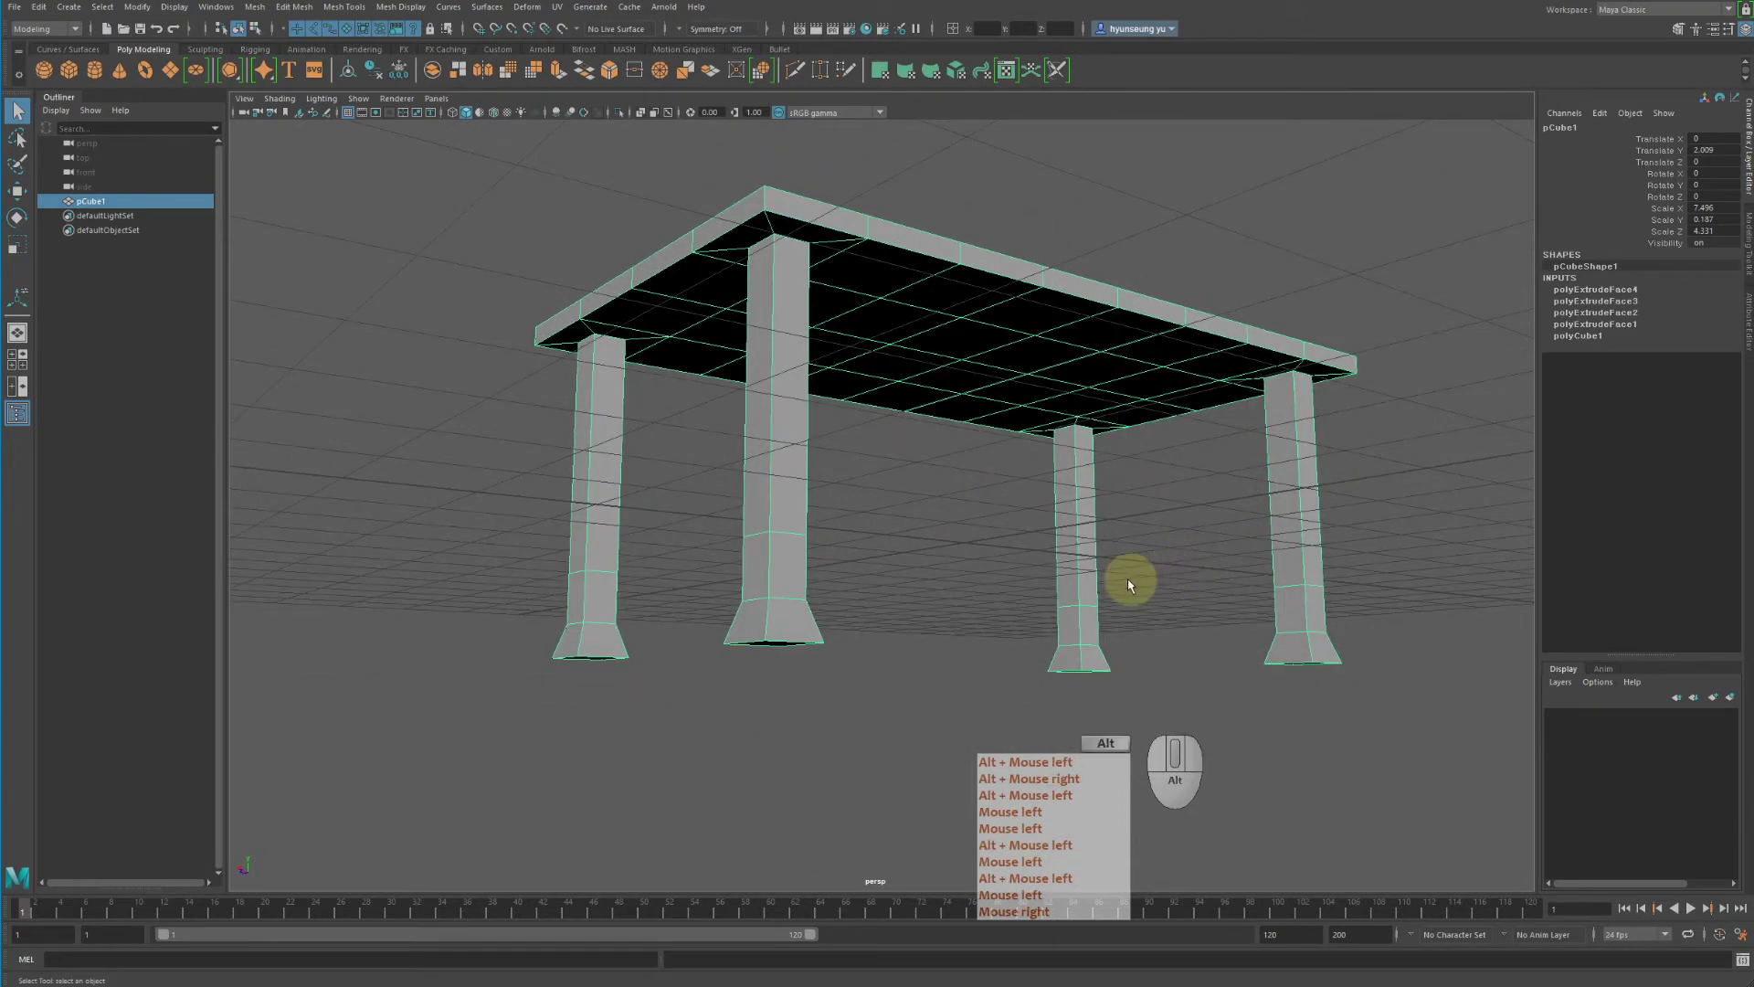
alt+drag(1127, 578, 764, 429)
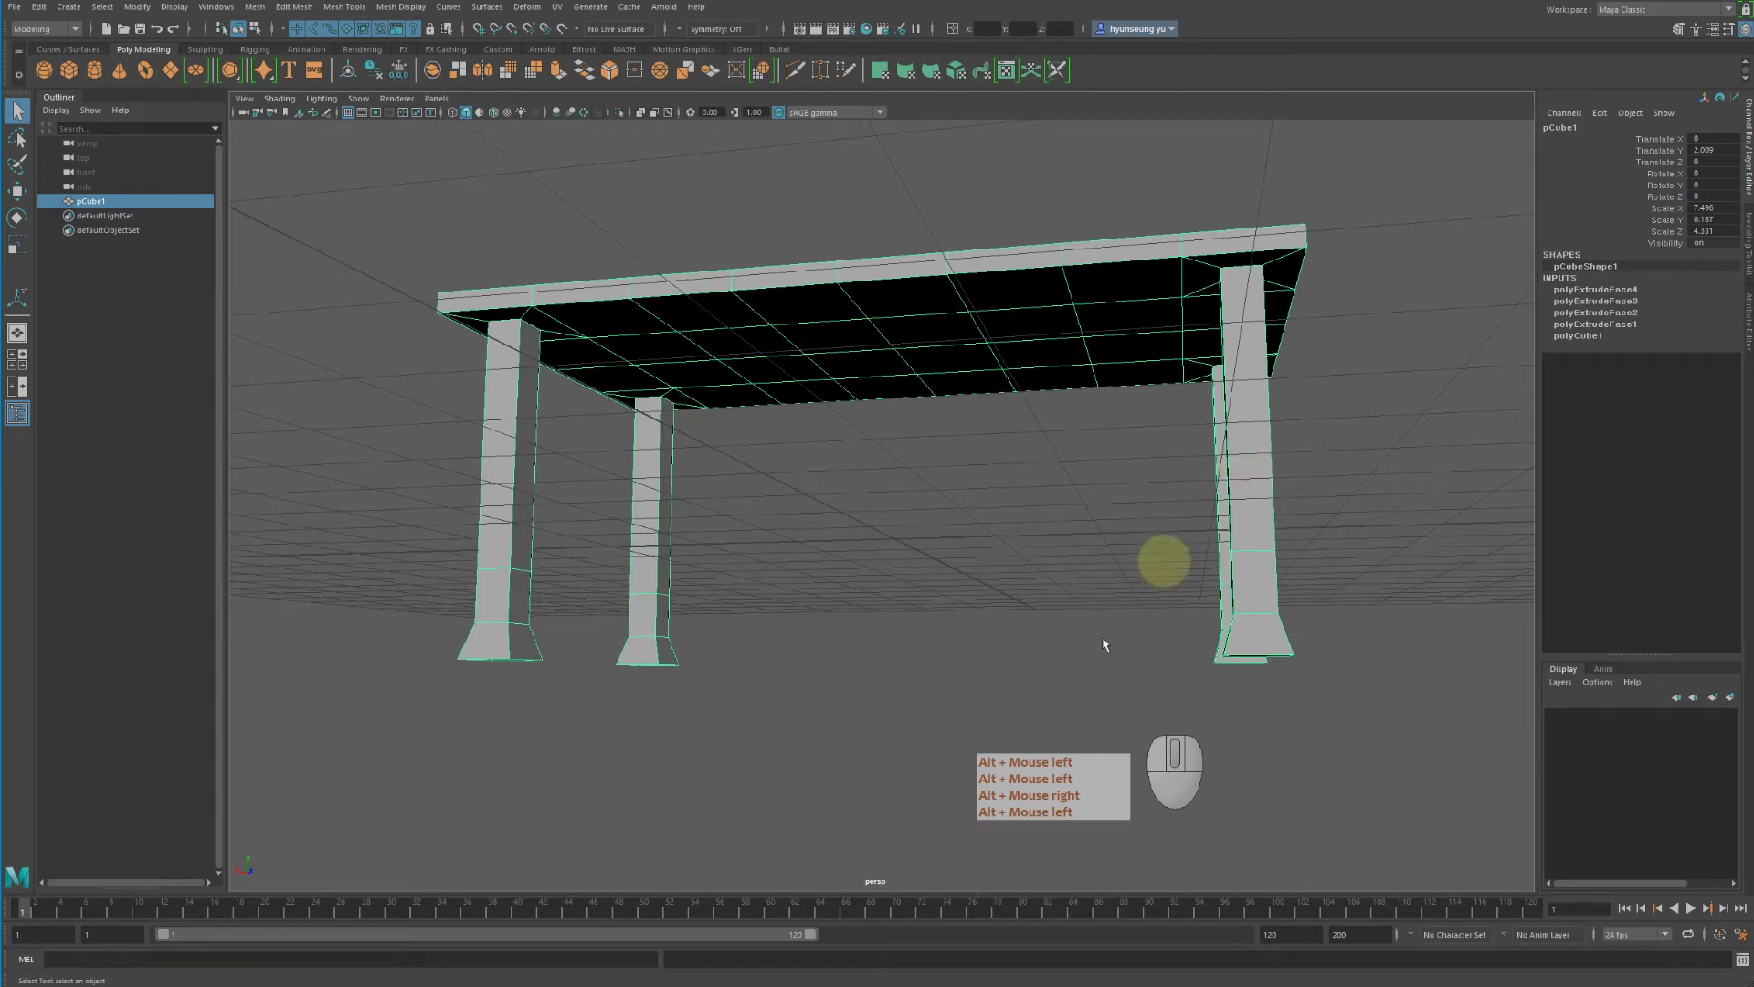
alt+right_drag(1304, 574, 1390, 587)
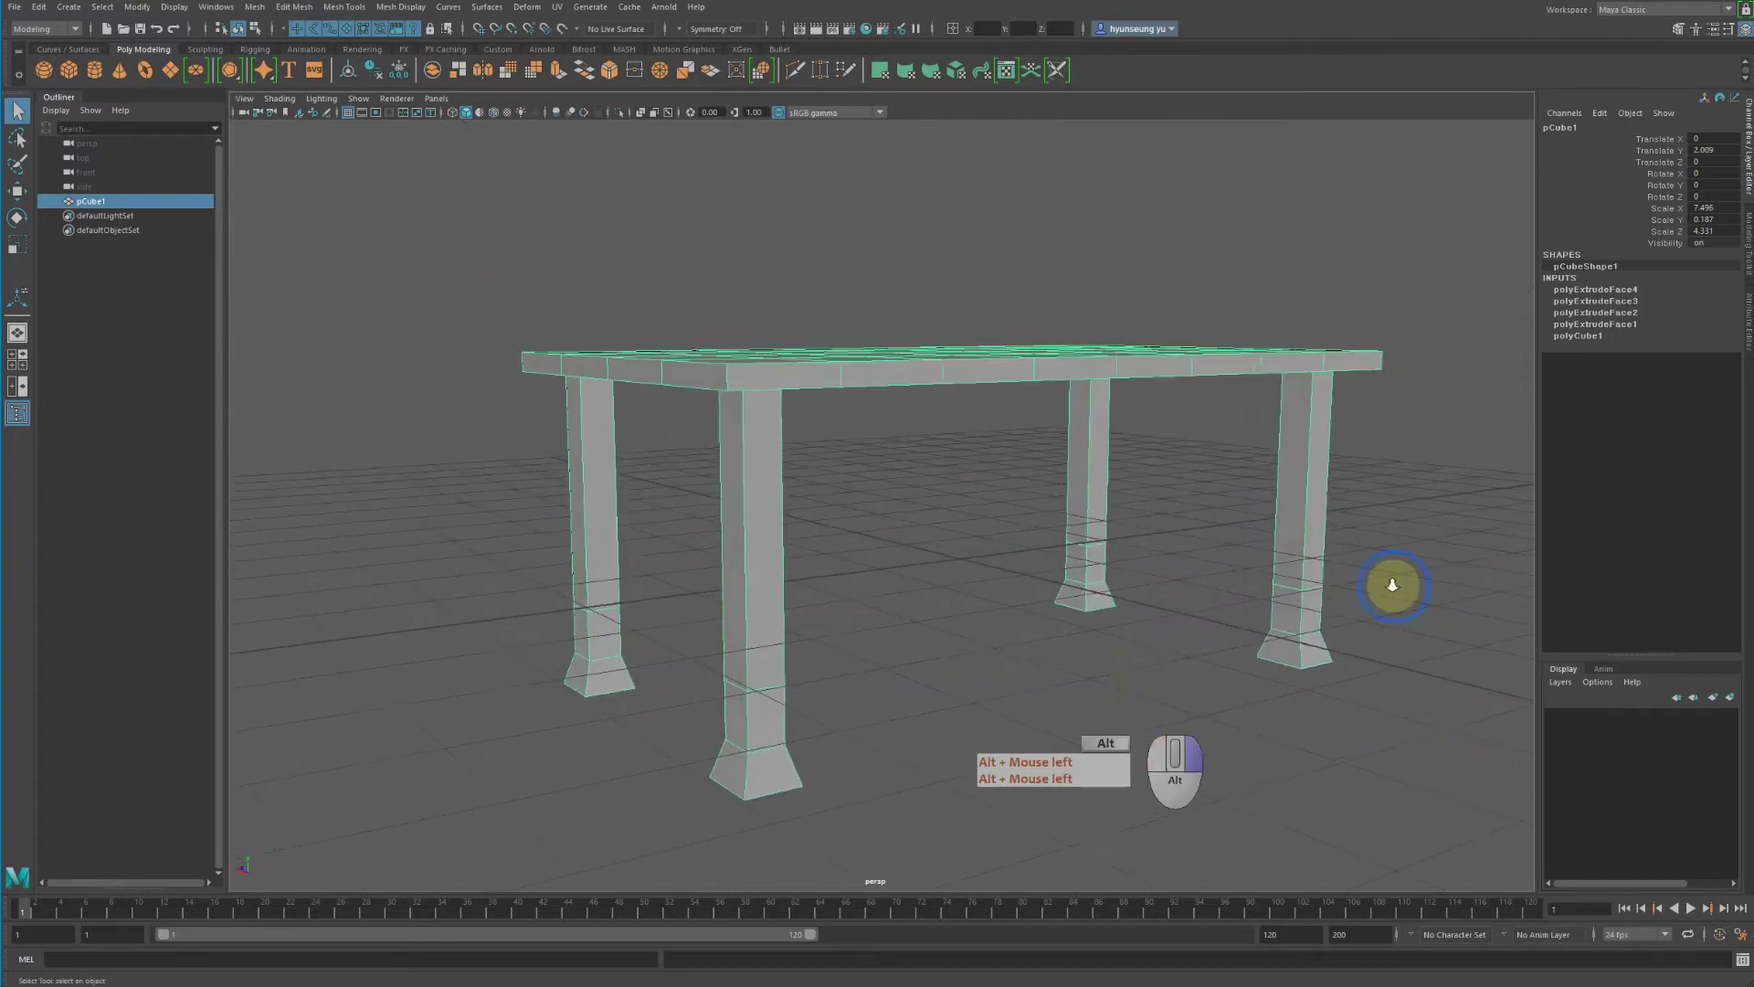
alt+drag(1390, 587, 1112, 525)
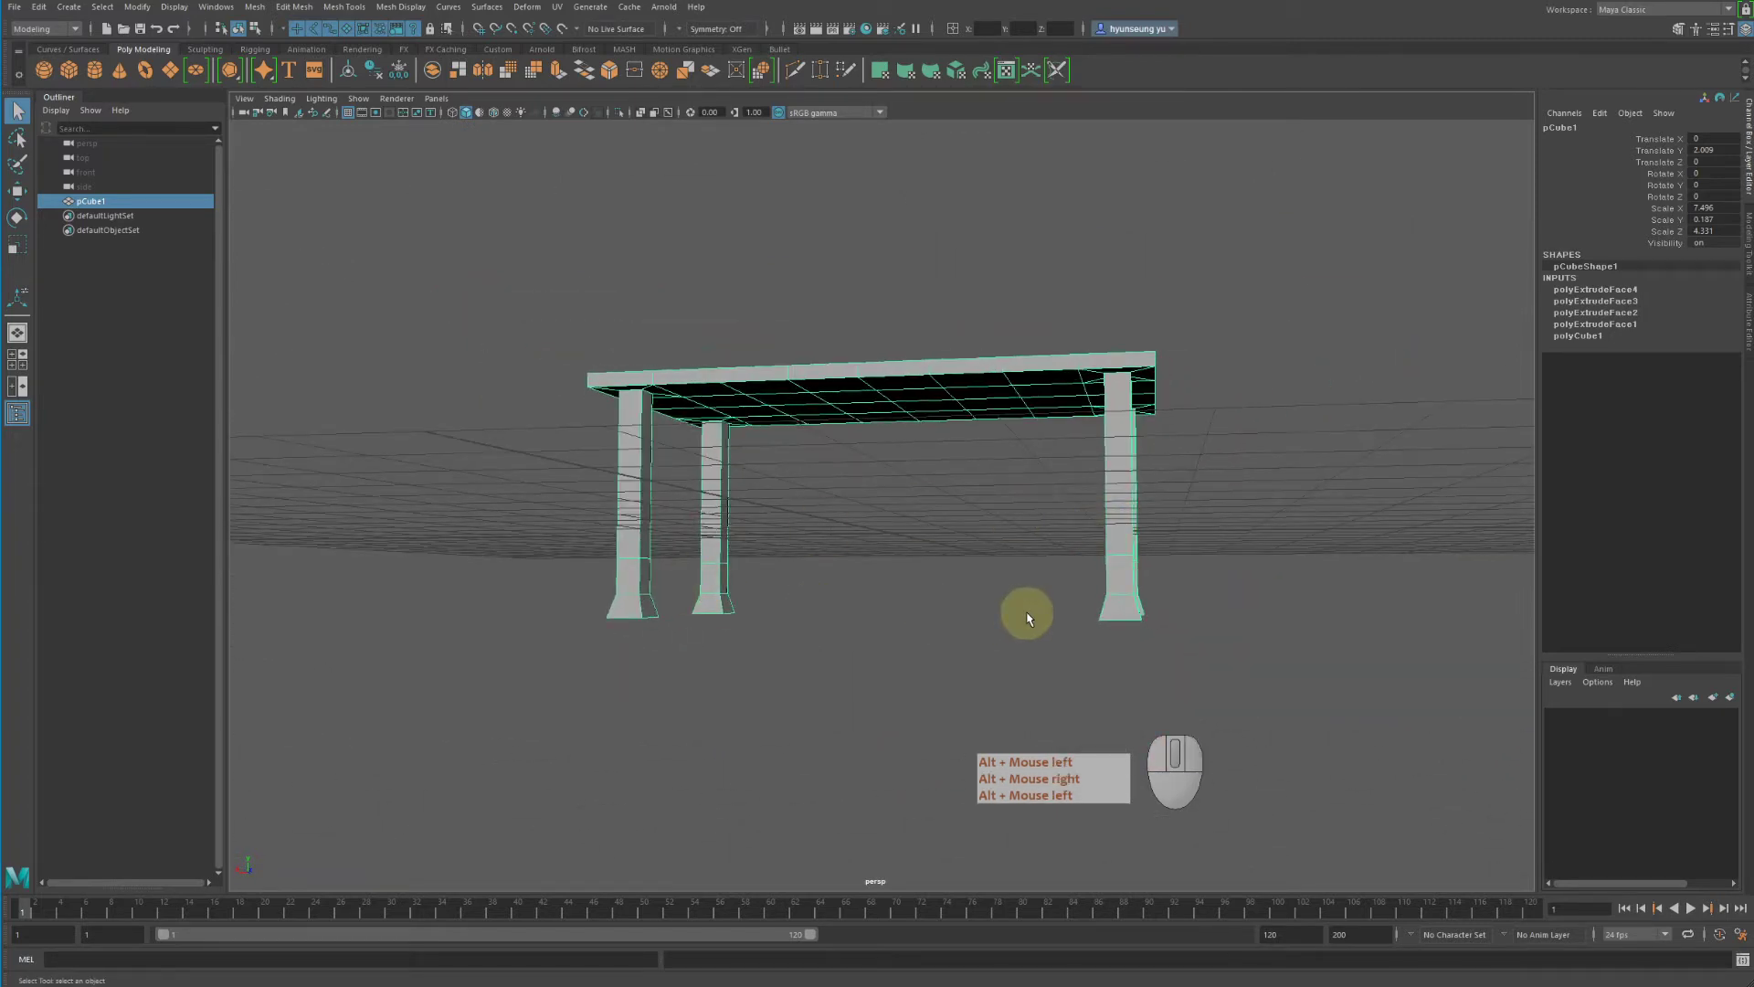
mouse_move(1129, 658)
alt+mouse_down()
mouse_move(1018, 627)
mouse_move(1096, 658)
alt+mouse_up()
alt+middle_drag(1096, 658, 1124, 689)
alt+drag(1124, 689, 1112, 657)
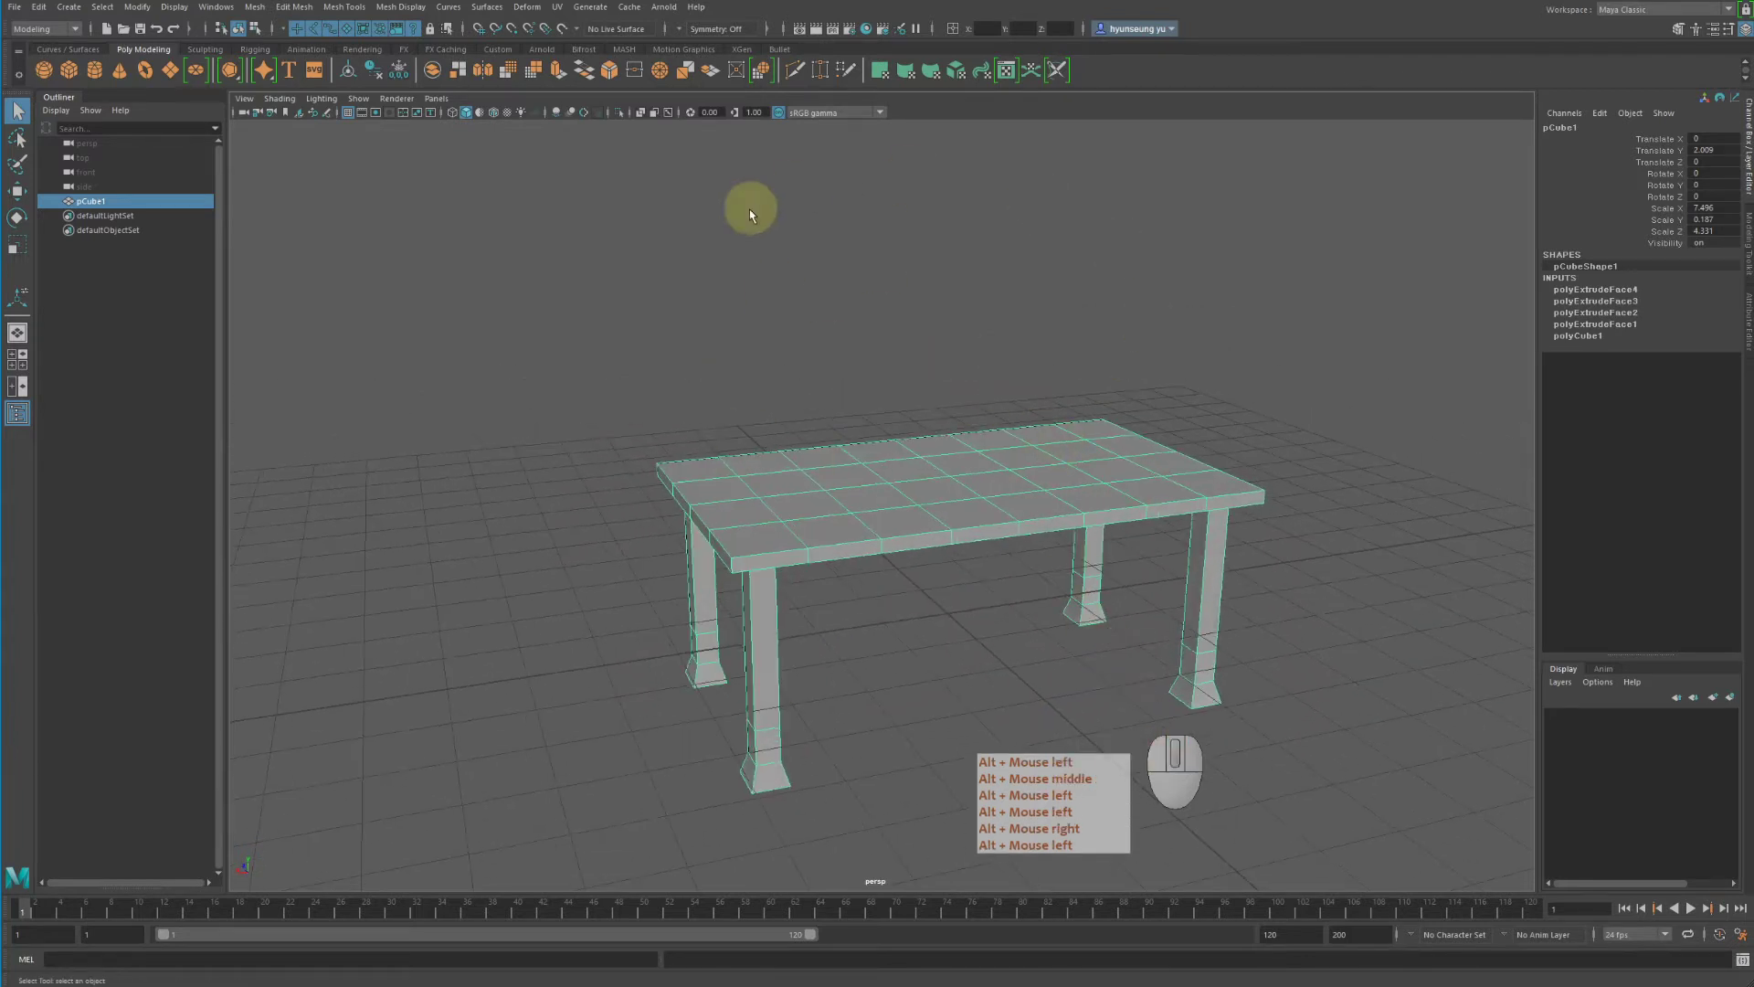
Create a new polygon cube and raise it above the tabletop to a Y translation of about 3.887
click(70, 69)
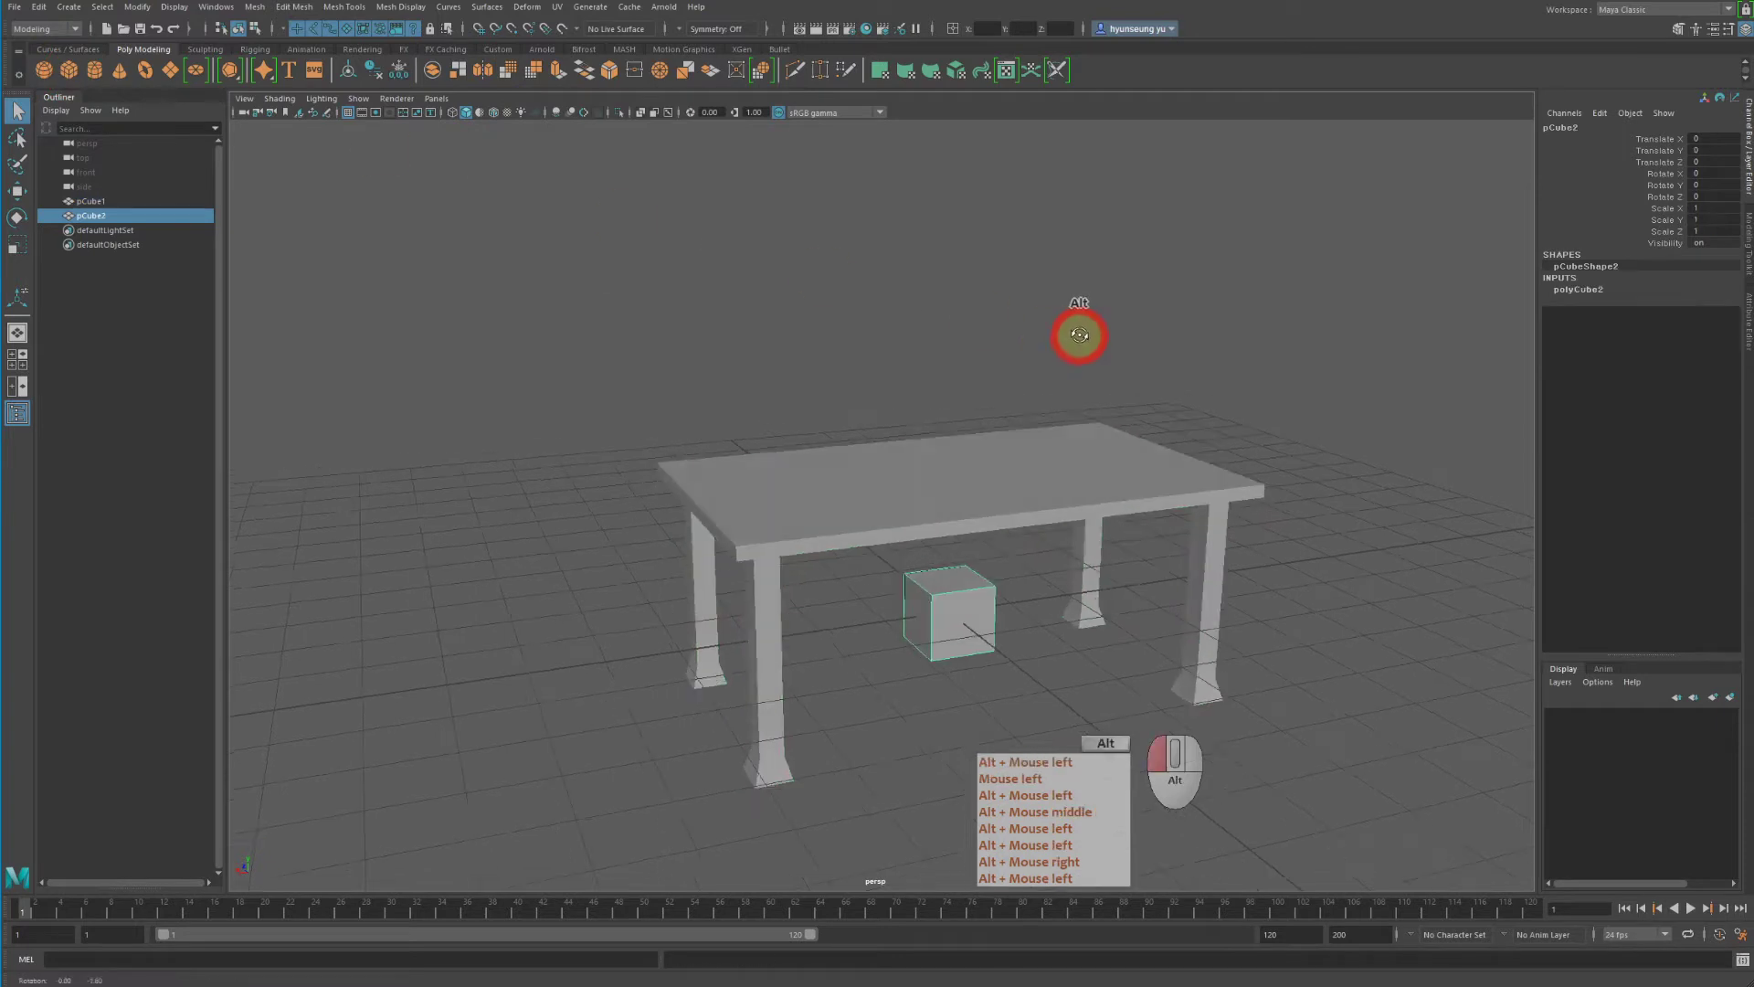
alt+drag(1077, 328, 1071, 332)
key(w)
drag(955, 494, 1017, 357)
Scale the new cube into a thin upright panel, about 3.214 in X, 2.015 in Y and 0.292 in Z
key(r)
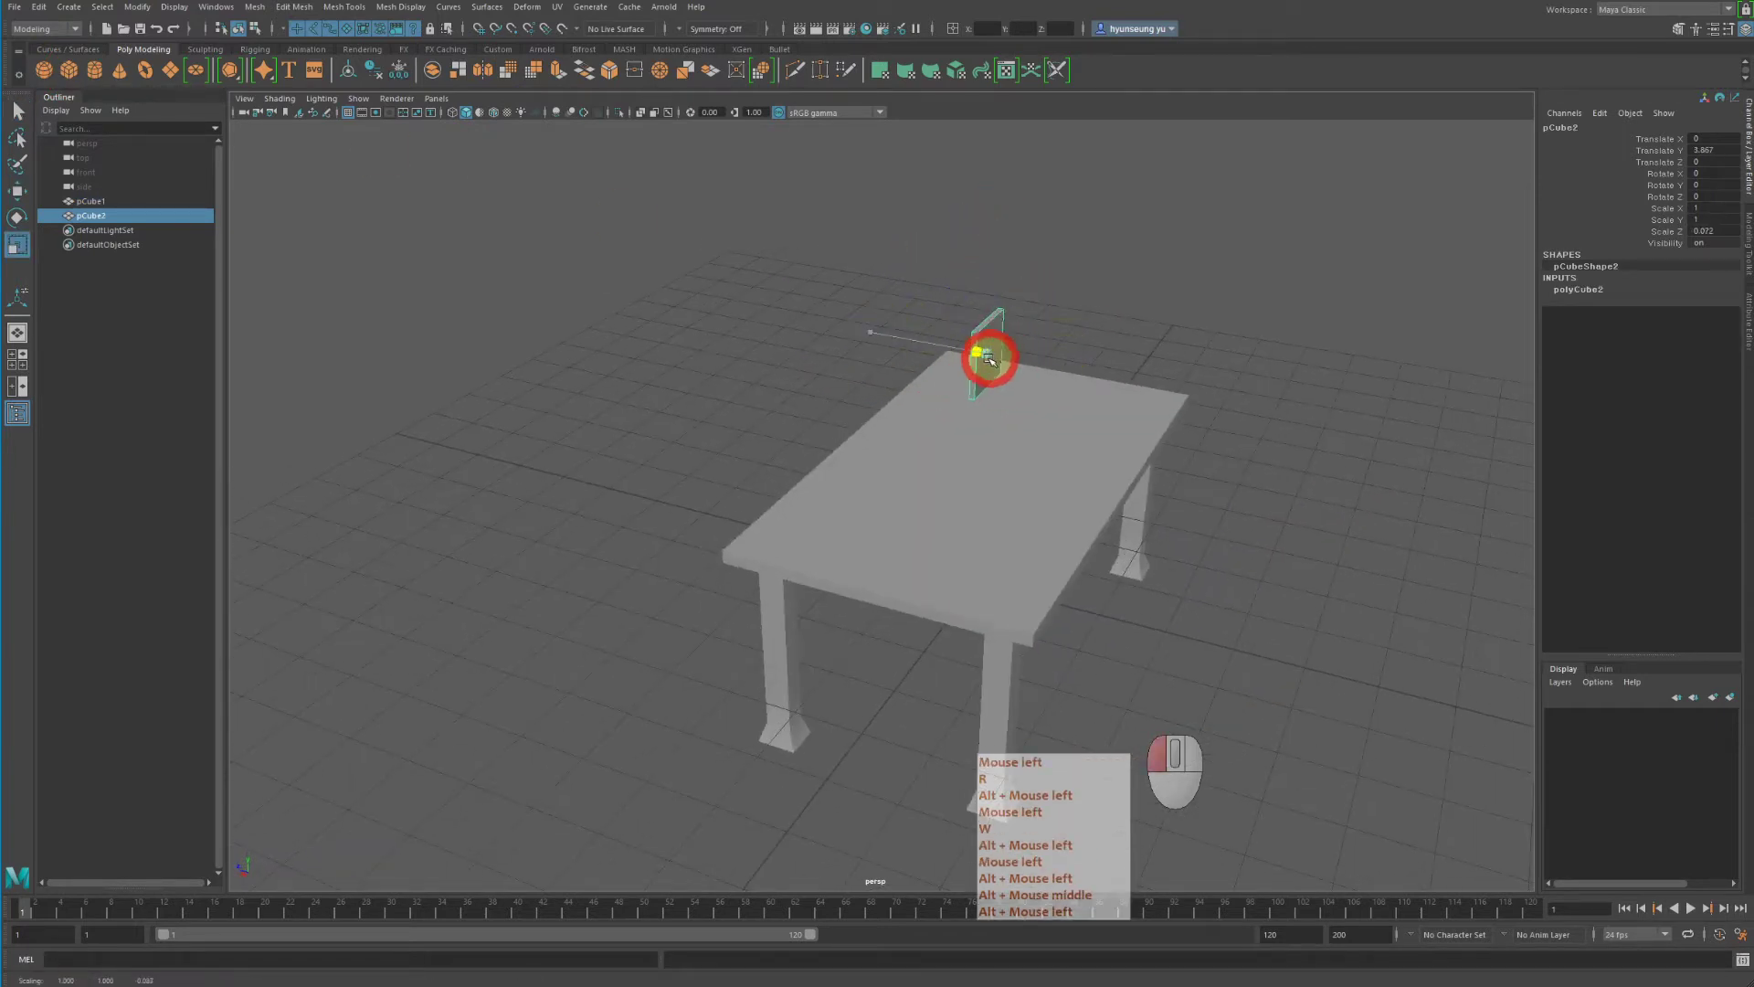
drag(926, 402, 684, 522)
alt+drag(1026, 450, 1038, 420)
middle_drag(1038, 419, 996, 421)
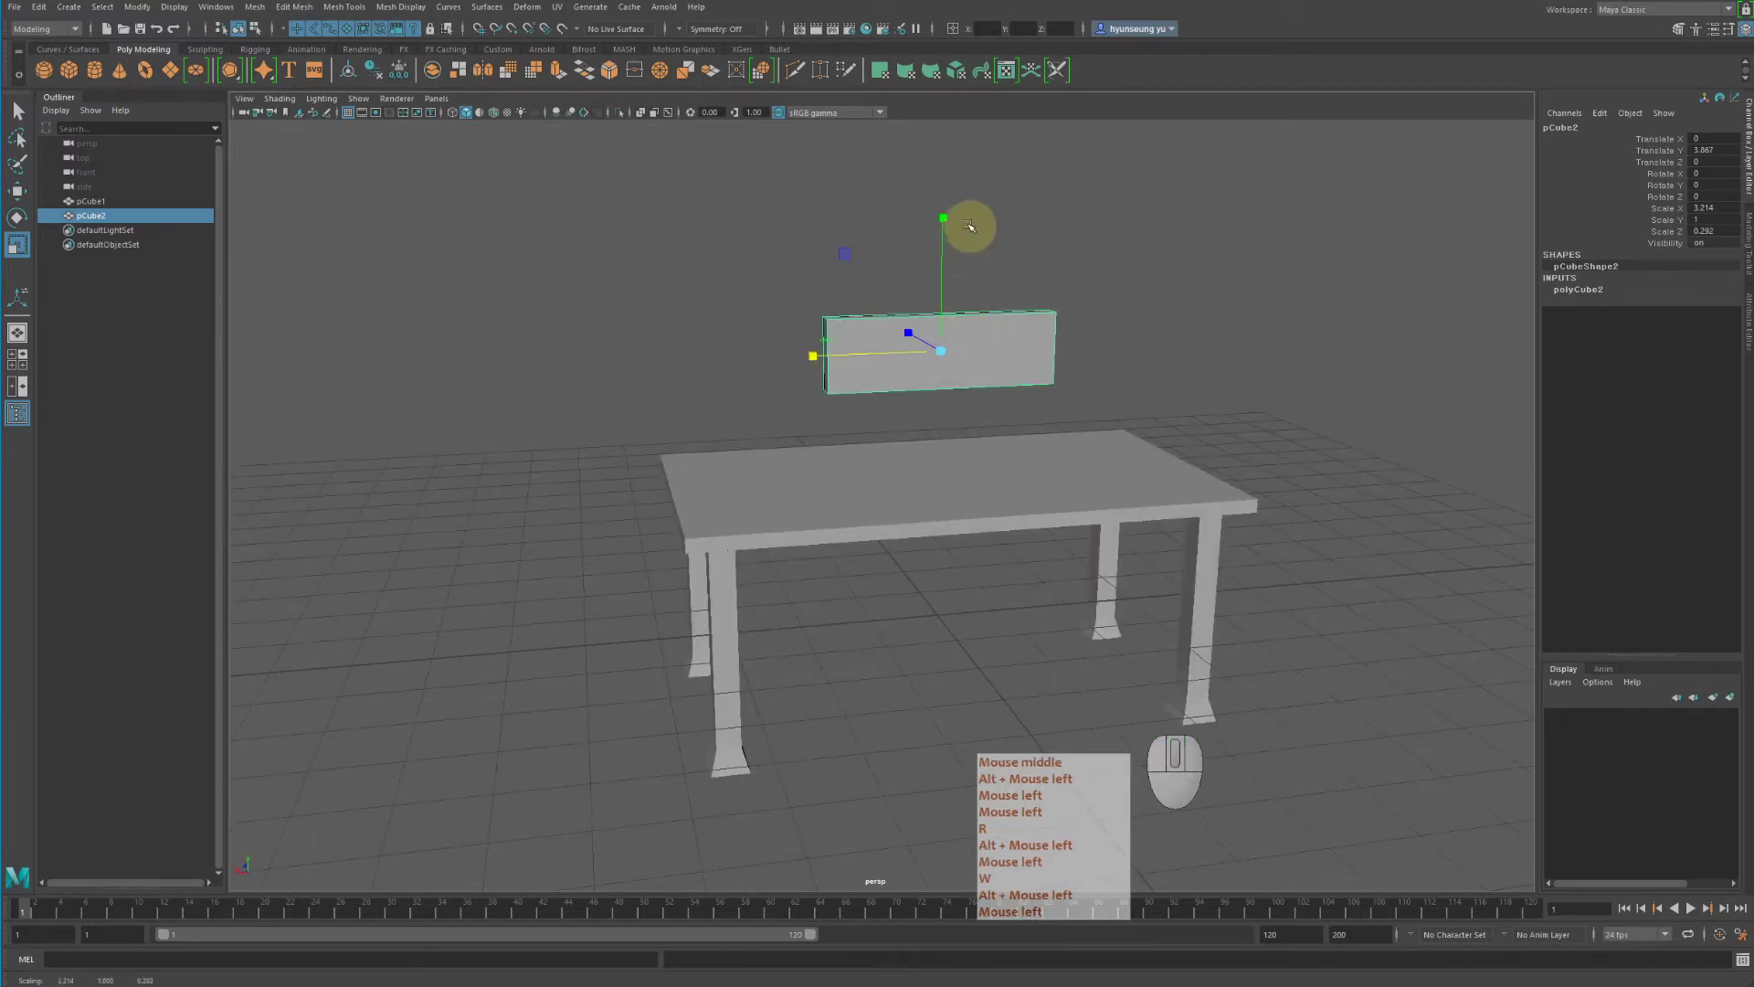
drag(942, 213, 991, 266)
Shrink the panel uniformly to about 2.749 × 1.725 × 0.25 and move it along Z to about 0.51
alt+right_drag(1005, 292, 1257, 375)
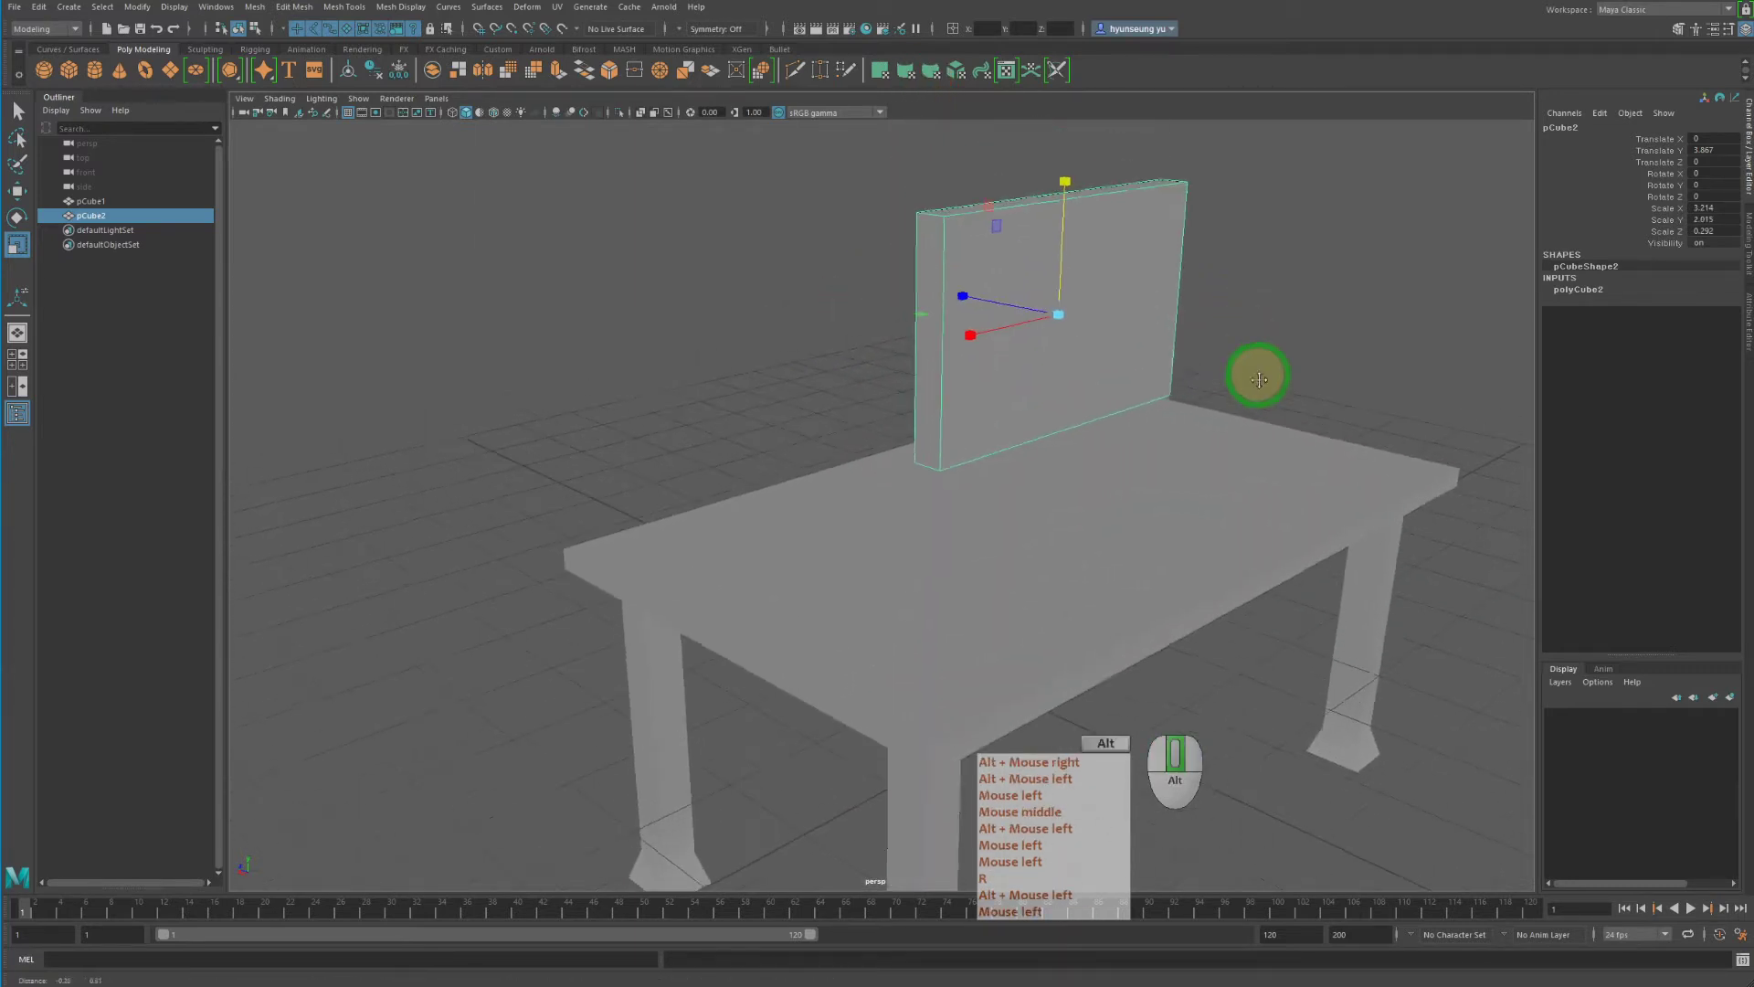
alt+middle_drag(1257, 376, 1098, 360)
key(r)
drag(1071, 343, 1010, 337)
key(w)
alt+right_drag(1011, 337, 1097, 384)
alt+middle_drag(1096, 383, 1124, 347)
alt+drag(1124, 347, 1077, 286)
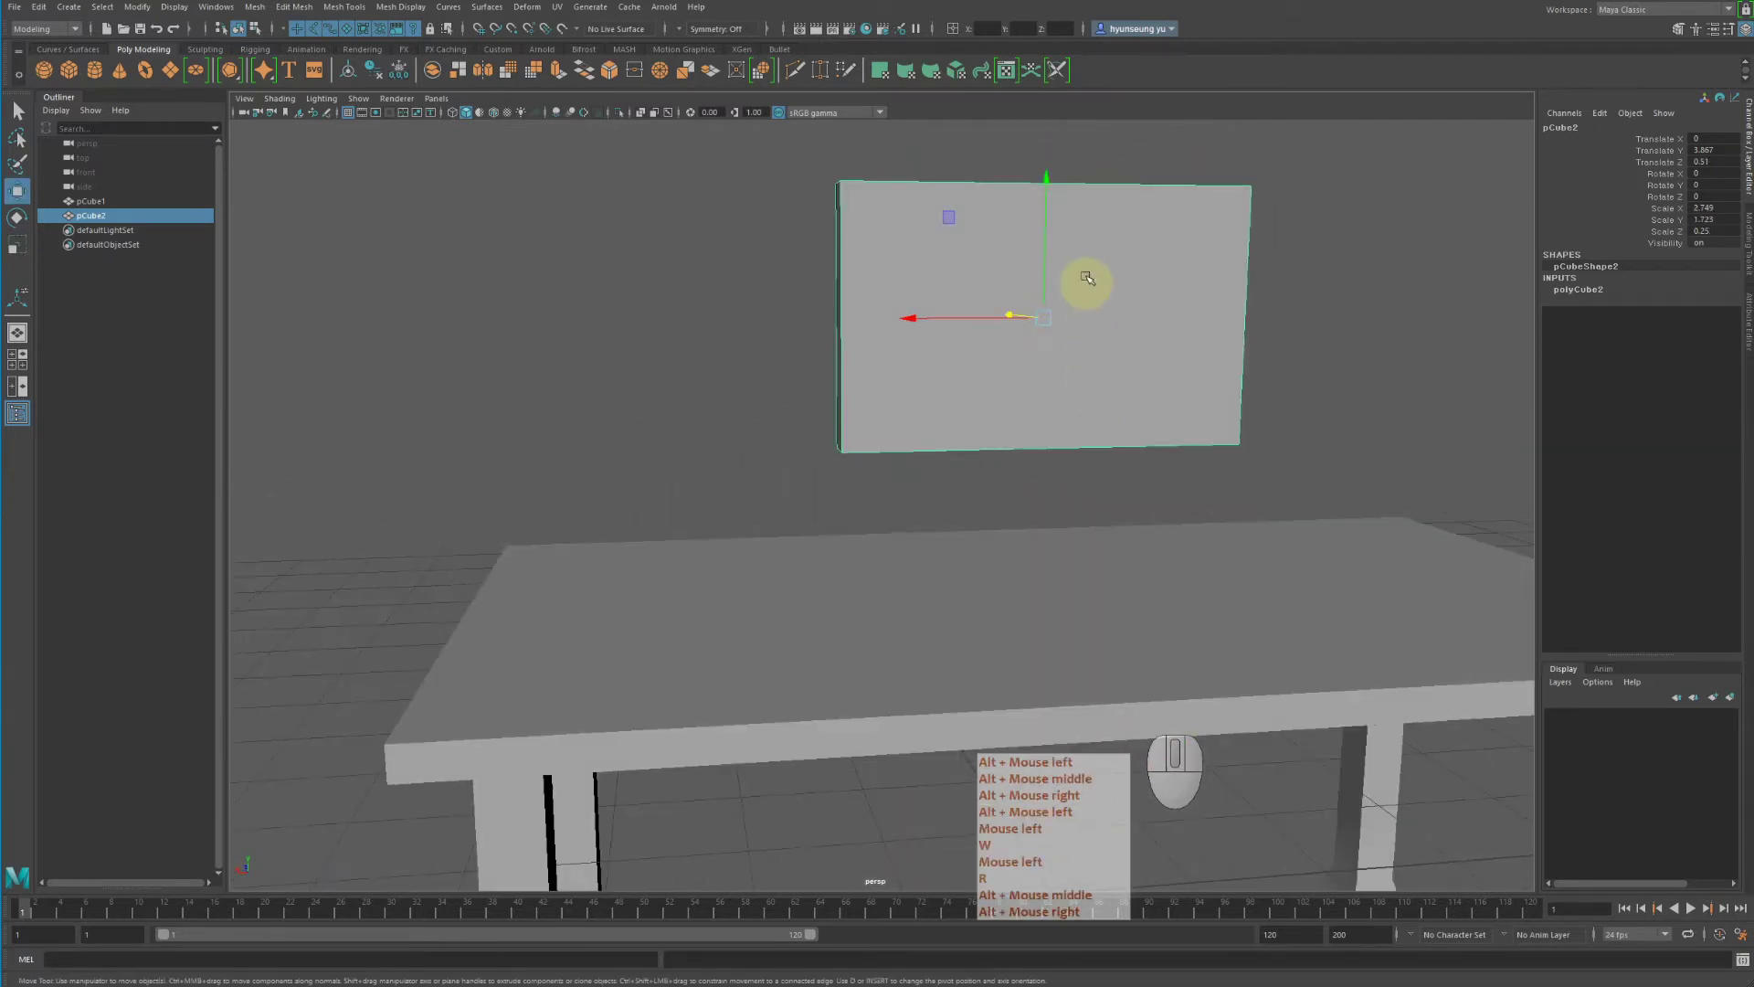
Extrude the panel's large front face without depth and scale it uniformly to about 0.833 to form a screen border
key(w)
right_click(1116, 264)
click(1116, 284)
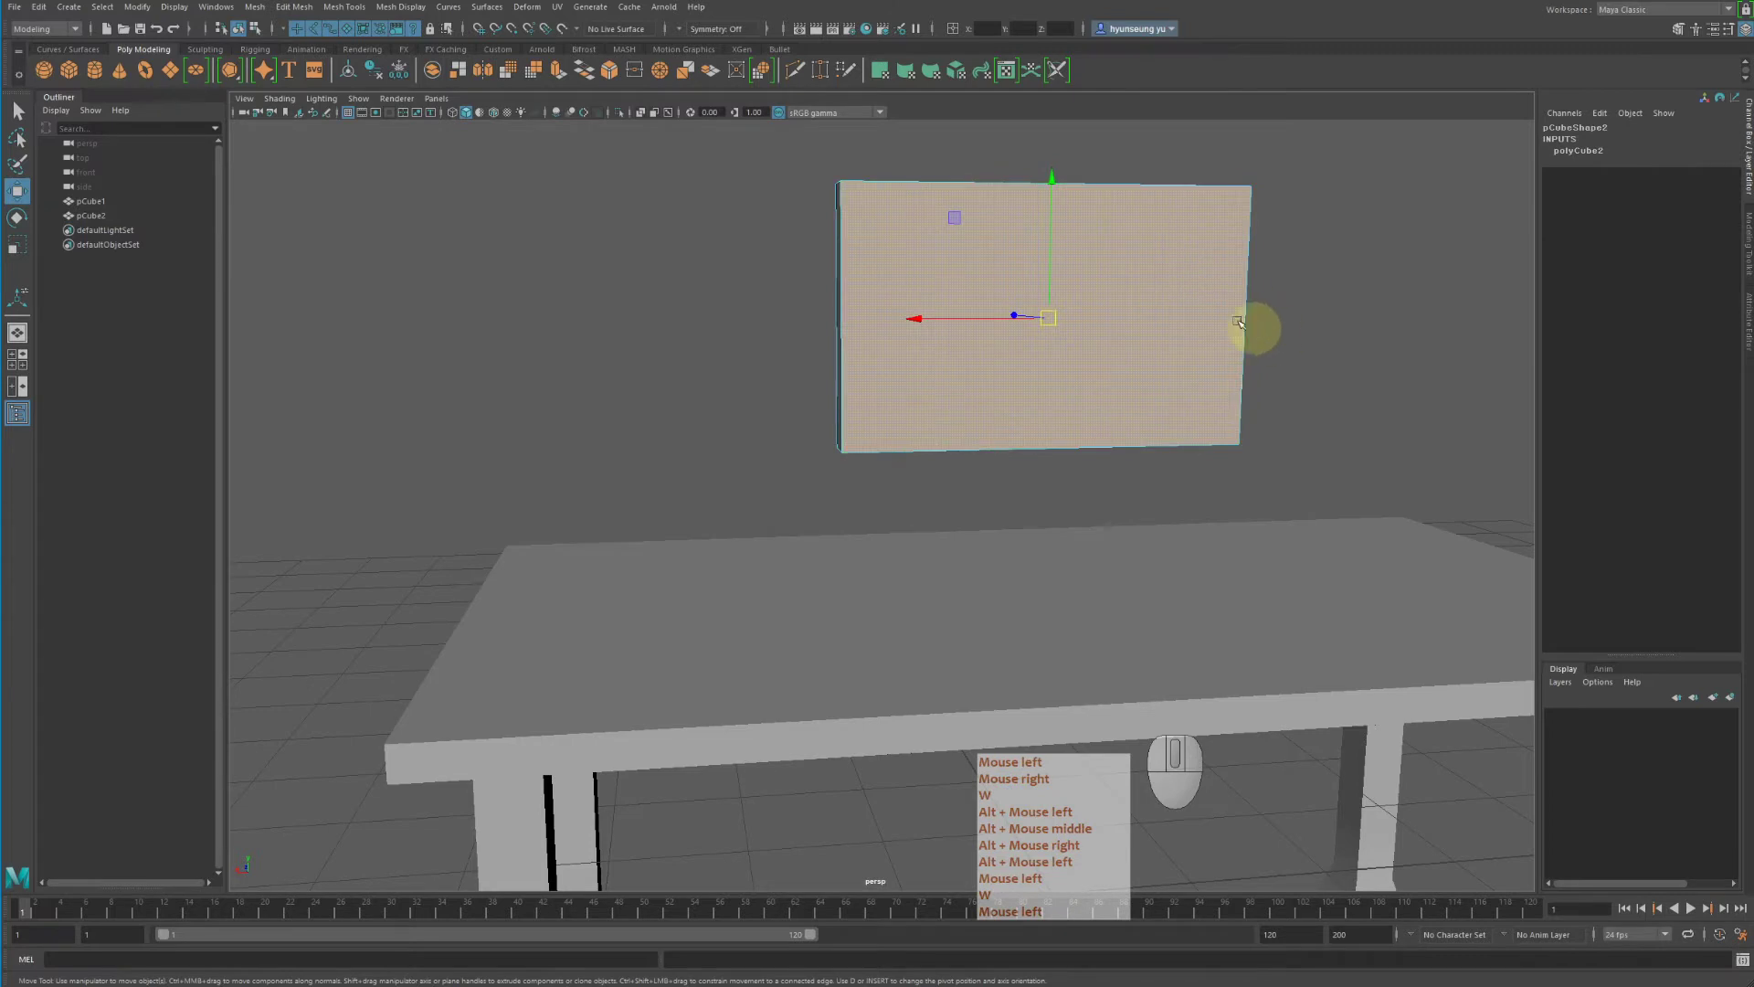
click(1069, 260)
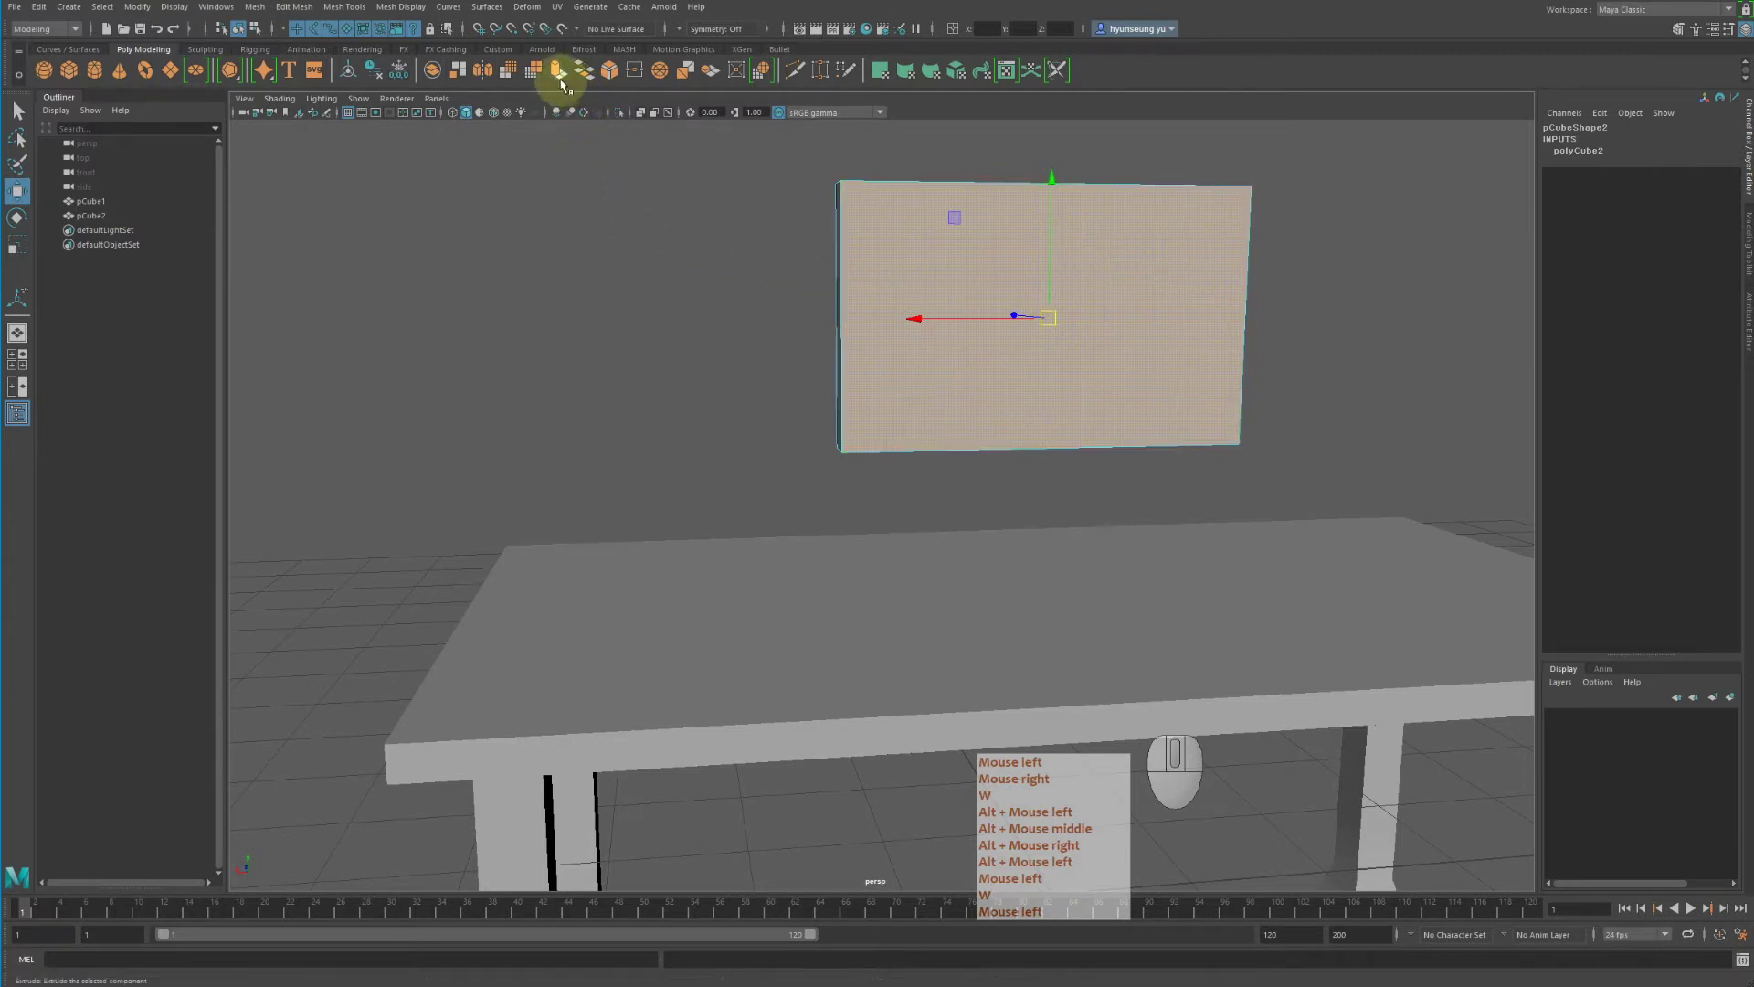
key(ctrl+e)
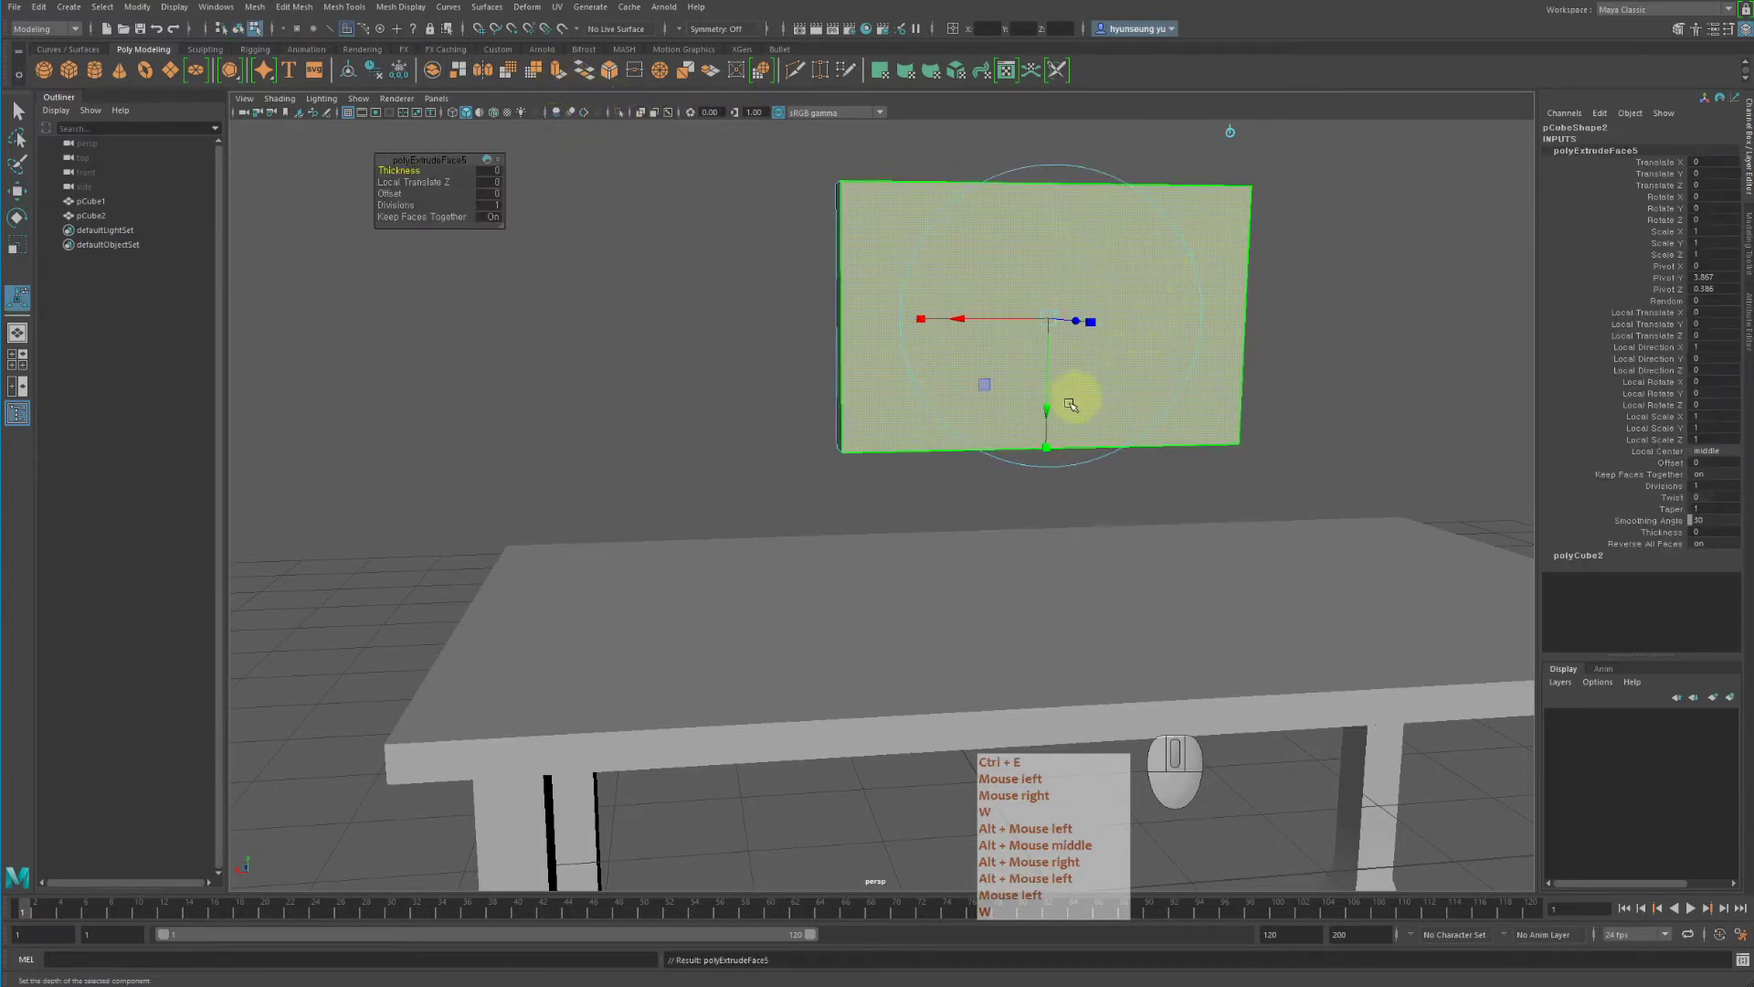
click(1049, 446)
click(1044, 318)
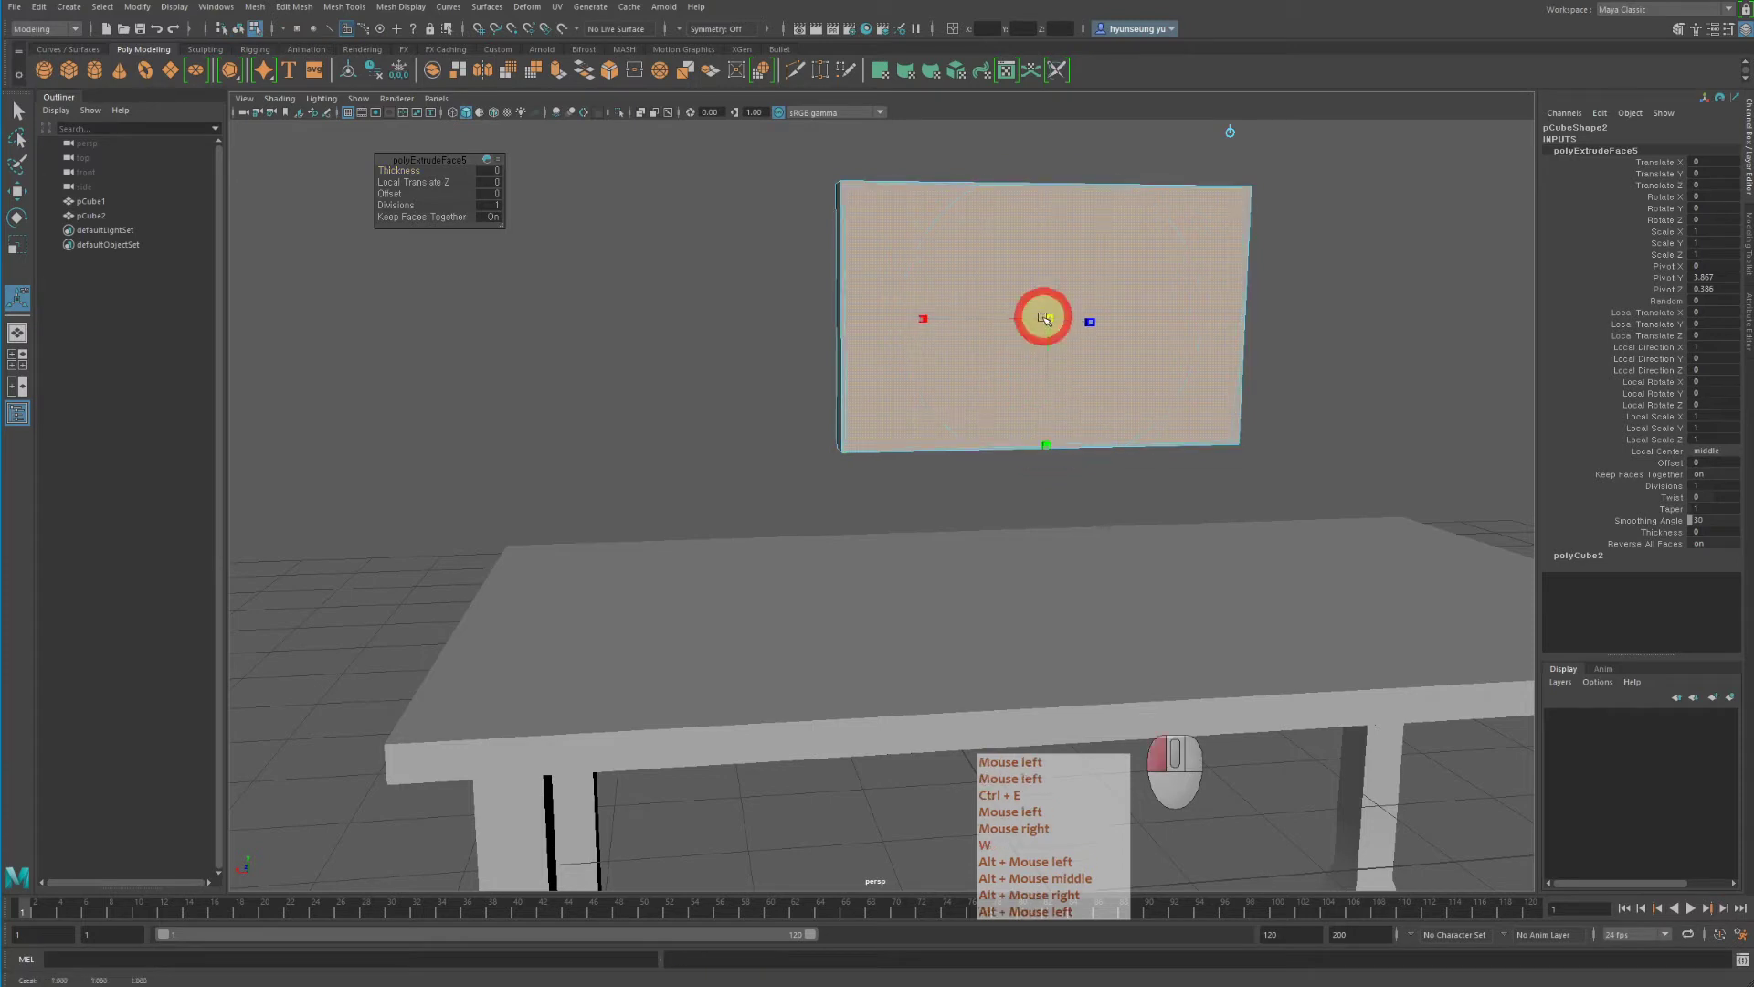
drag(1039, 319, 1163, 395)
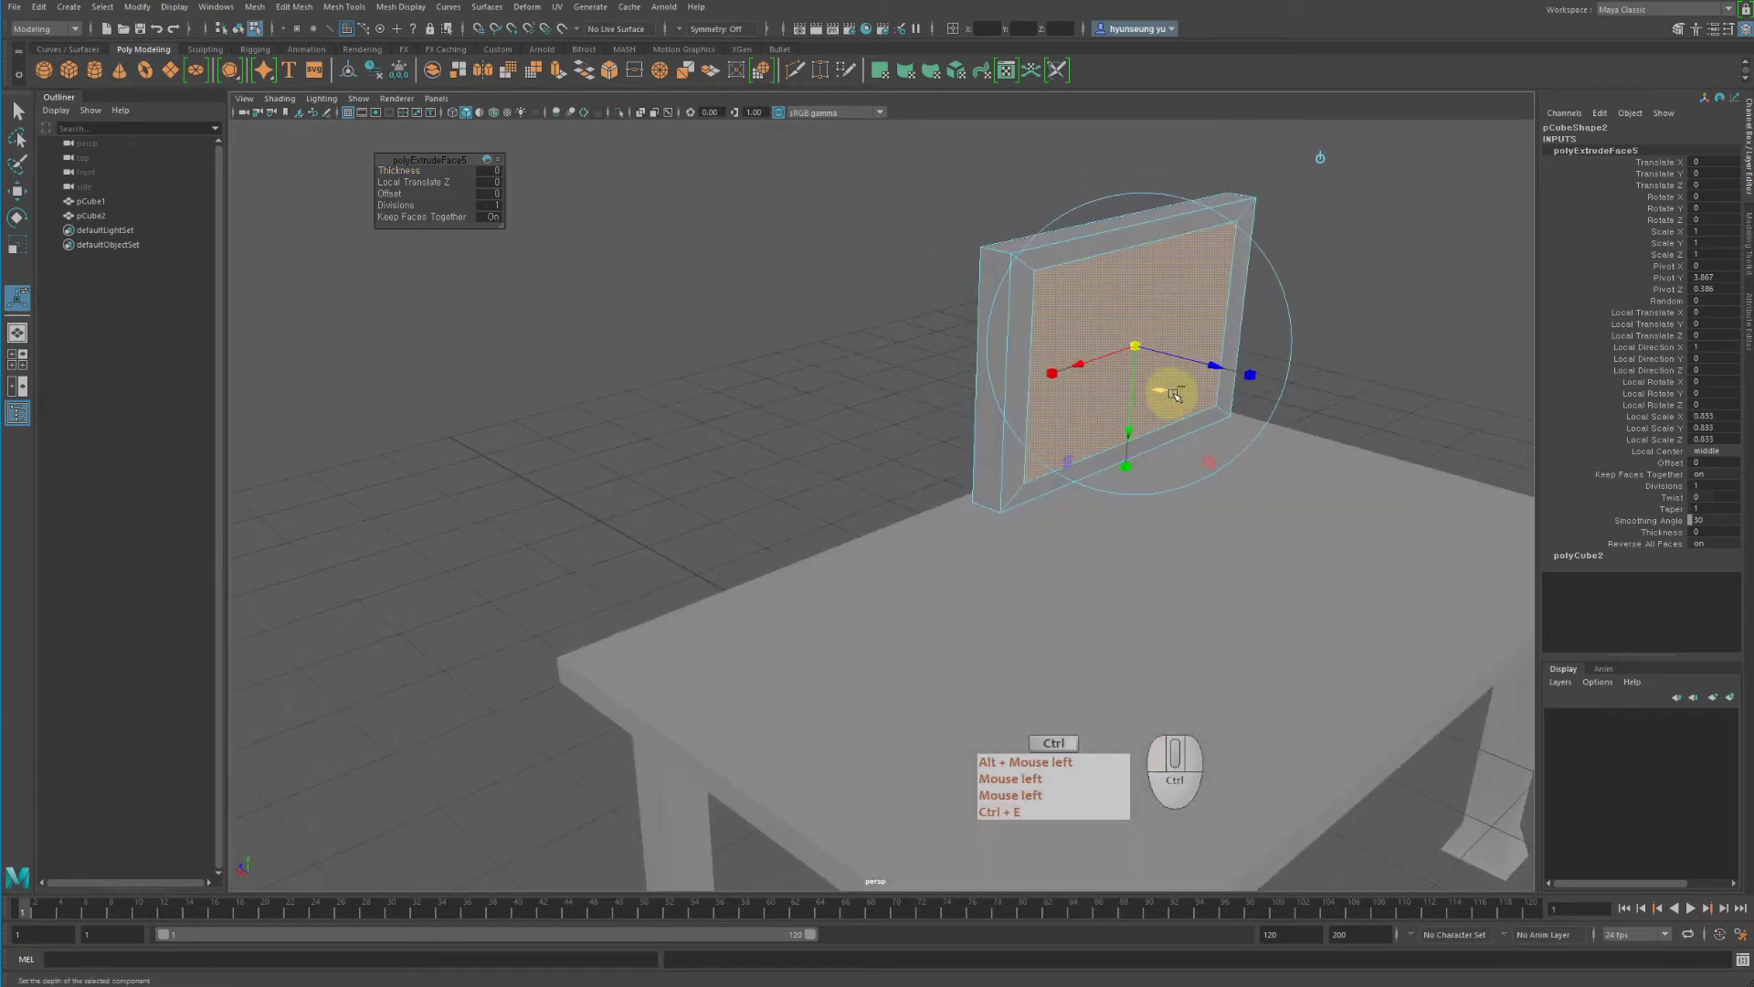
Extrude the inset front face inward by about 0.102 to recess the screen, and return to object mode
key(g)
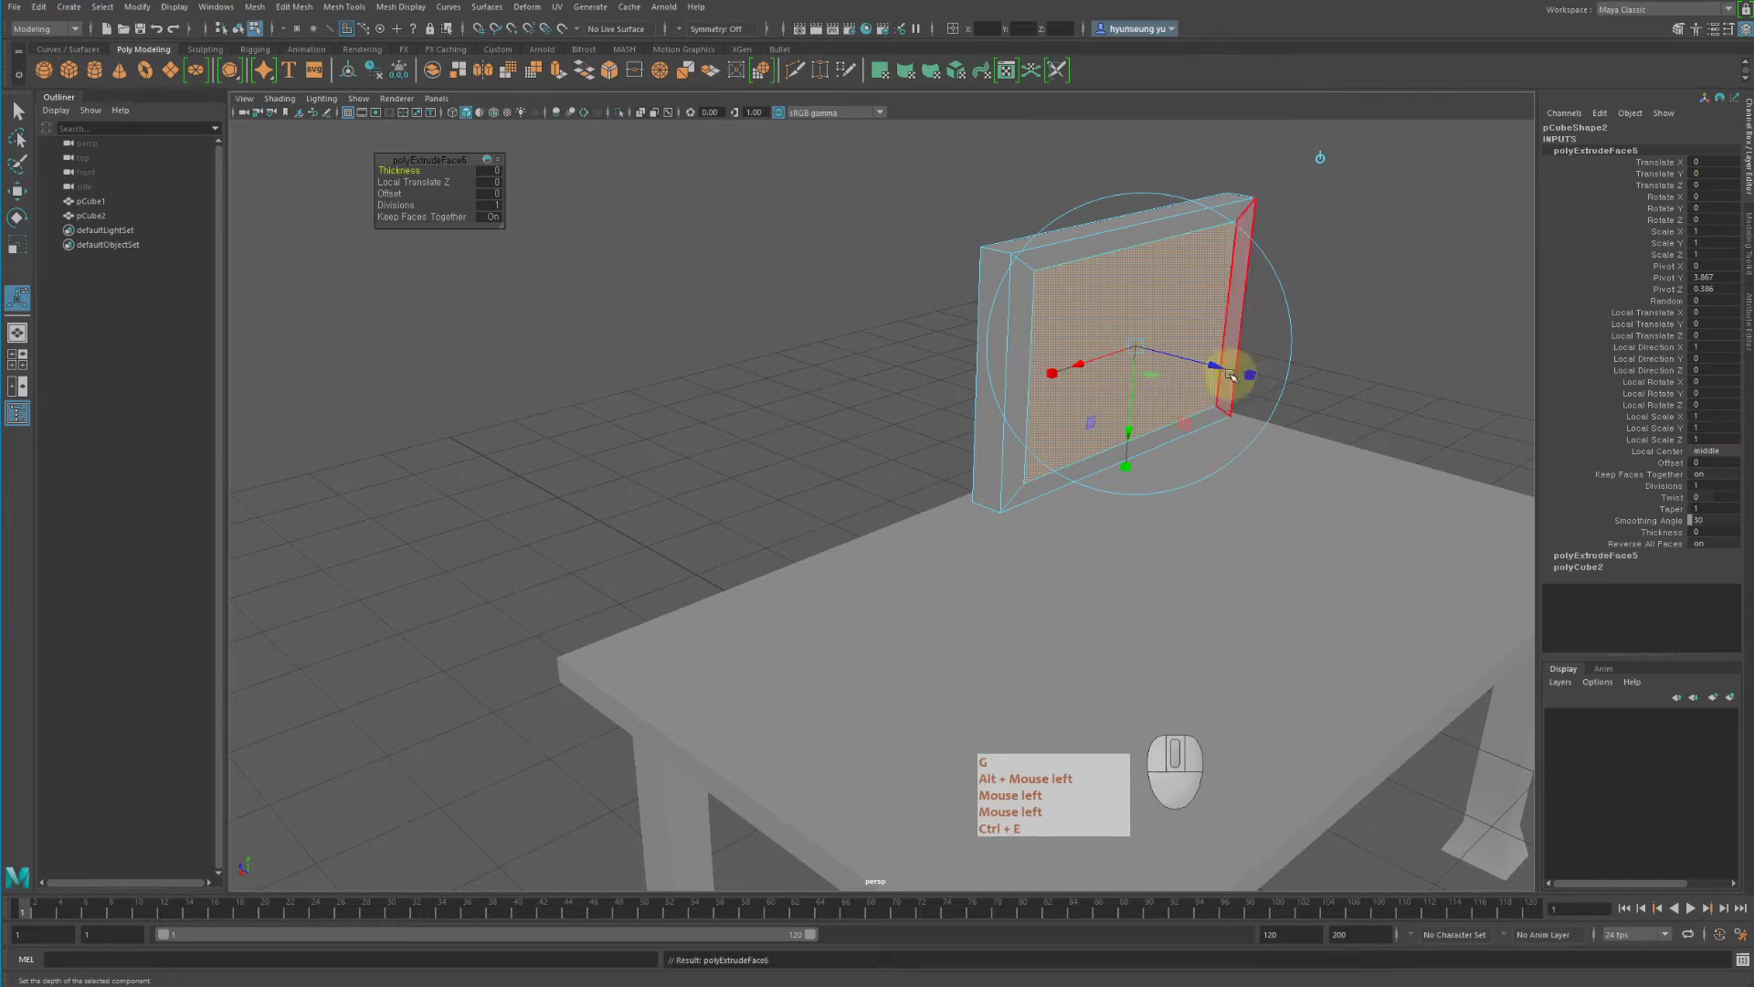
mouse_move(1231, 374)
mouse_down()
mouse_move(1127, 356)
mouse_move(1224, 373)
mouse_up()
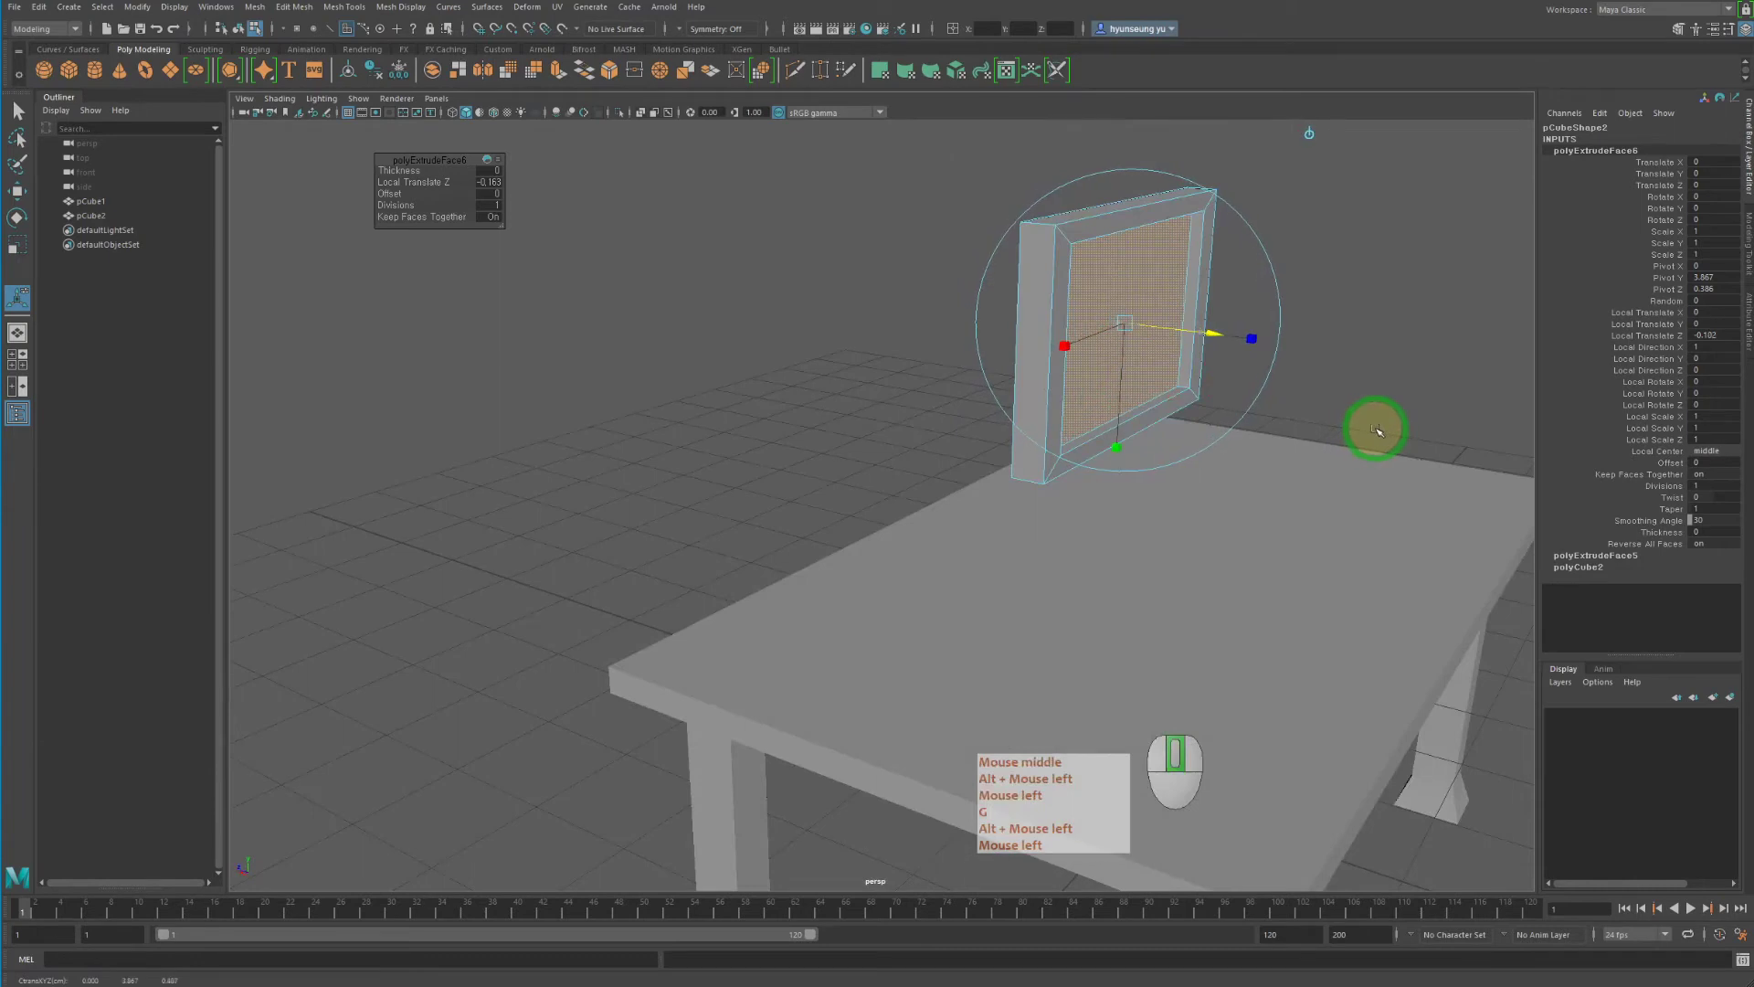
alt+drag(1375, 423, 1261, 420)
key(q)
right_click(1094, 251)
click(1268, 216)
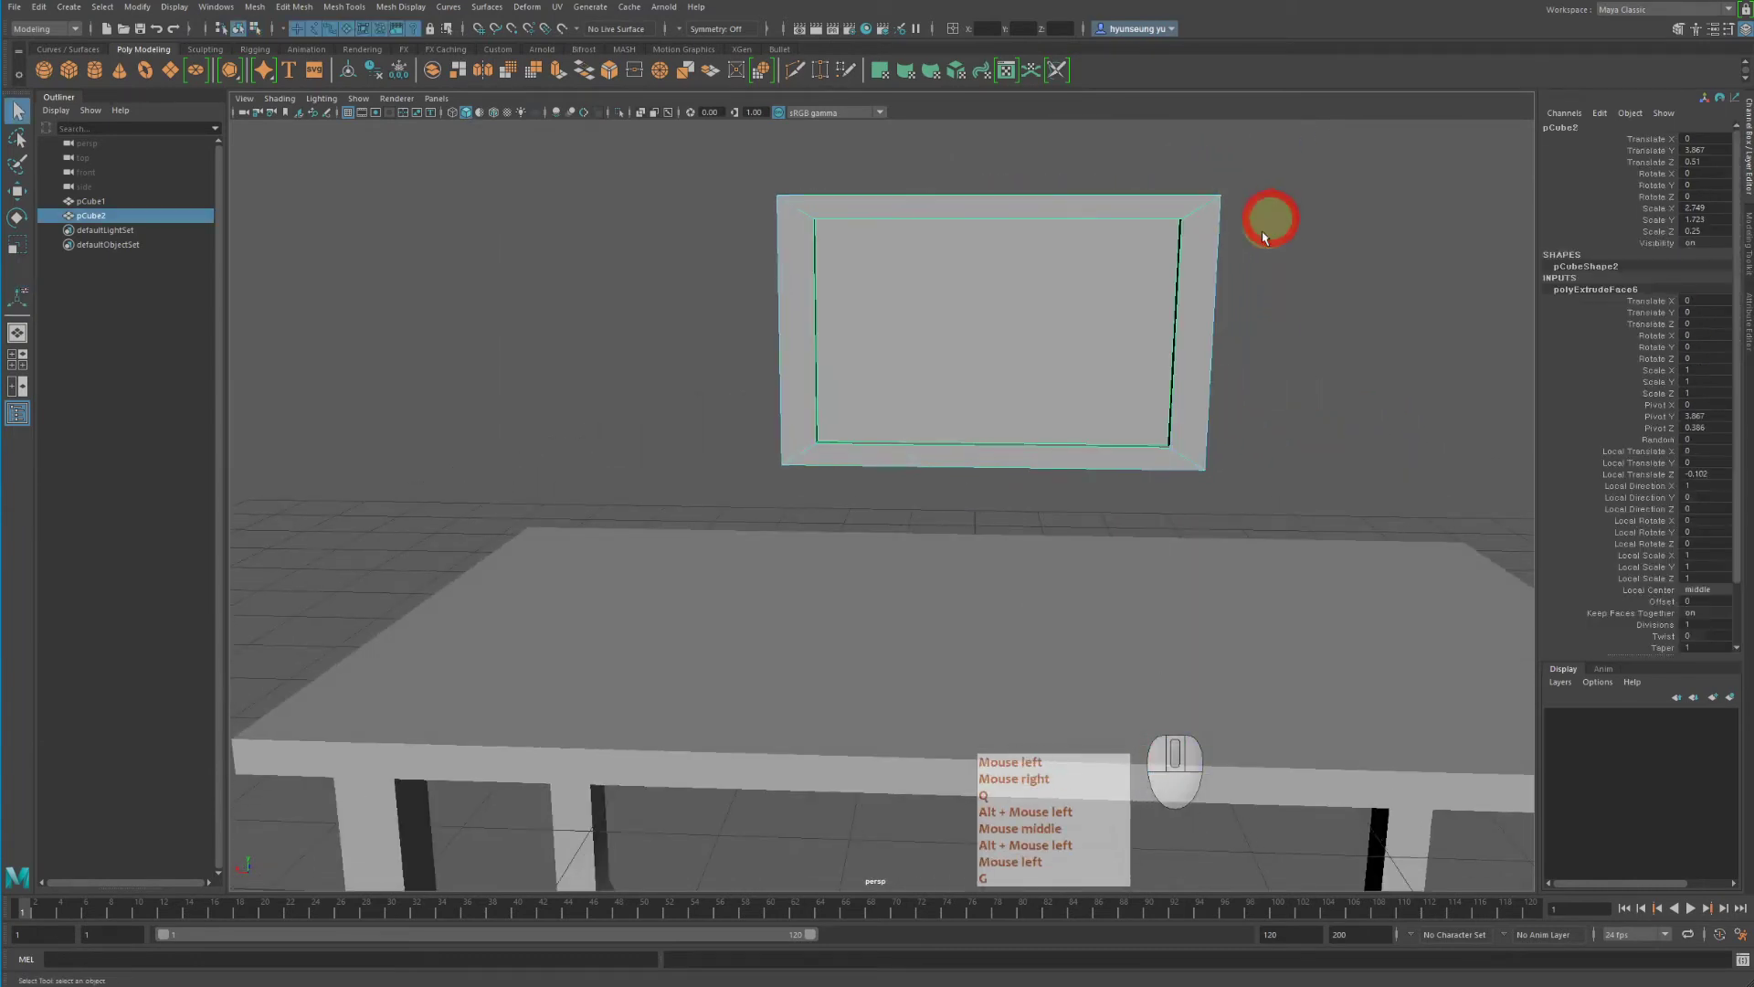
Select the large face on the back of the panel and extrude it, scaling it down to a smaller inset face
alt+drag(1268, 216, 1143, 321)
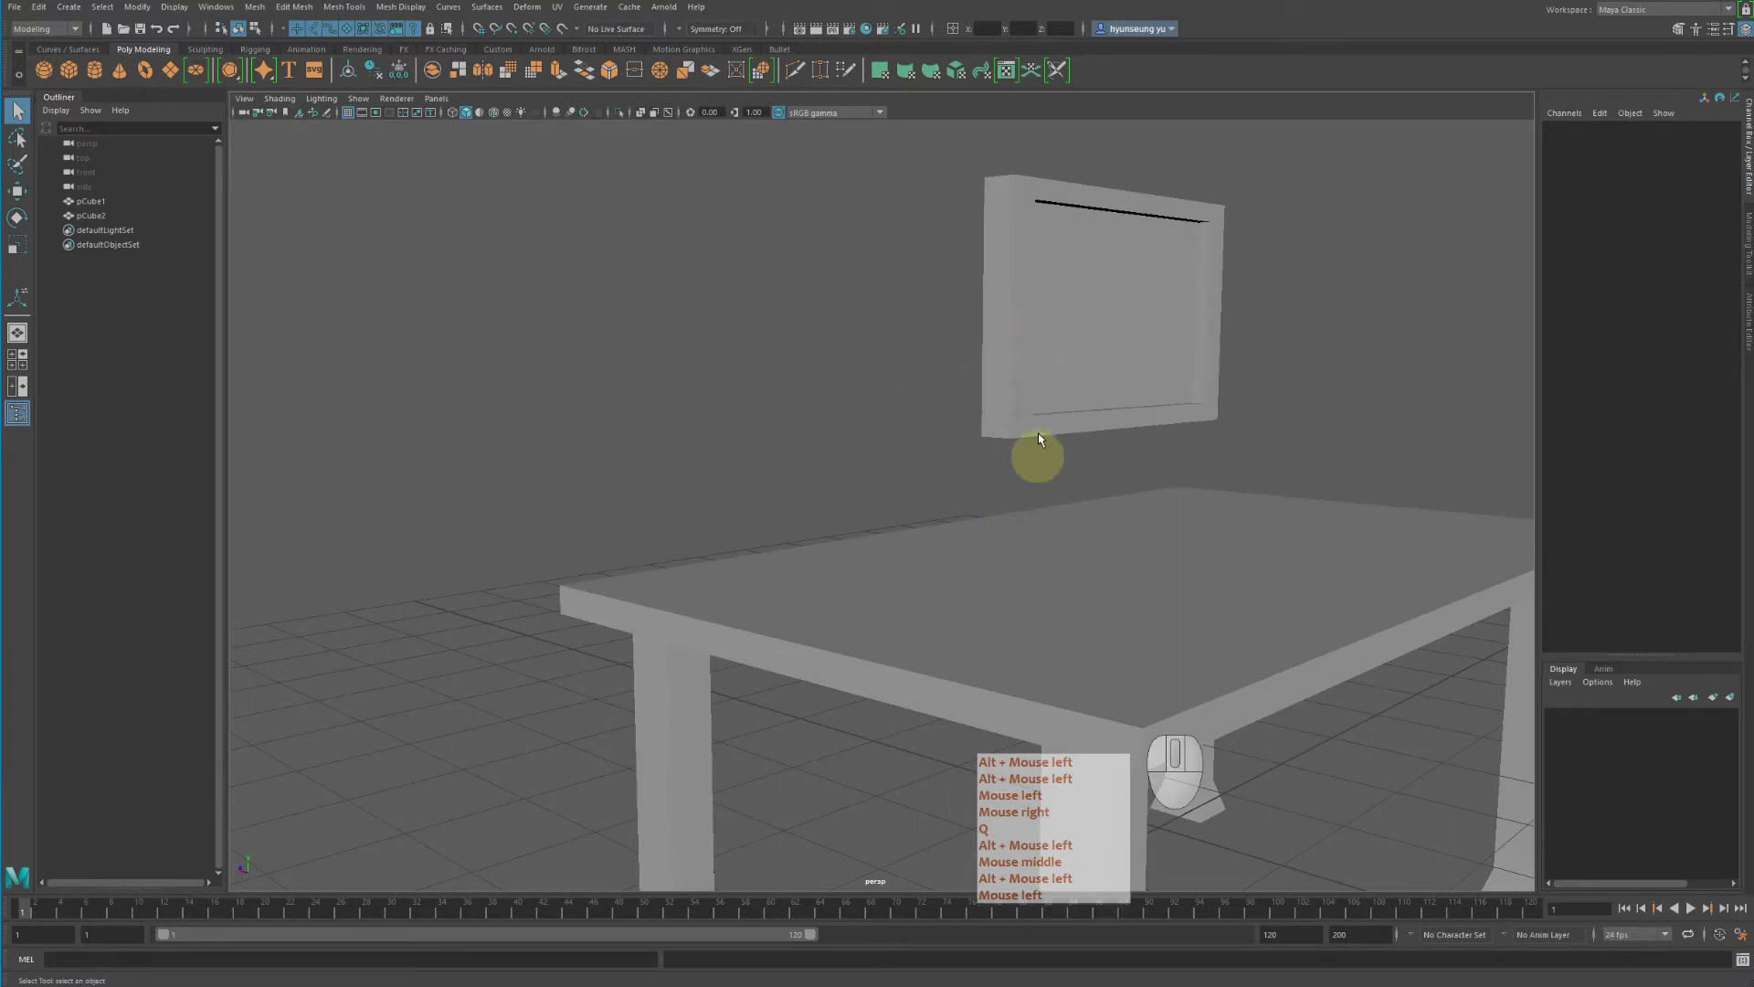
alt+drag(1215, 344, 1394, 337)
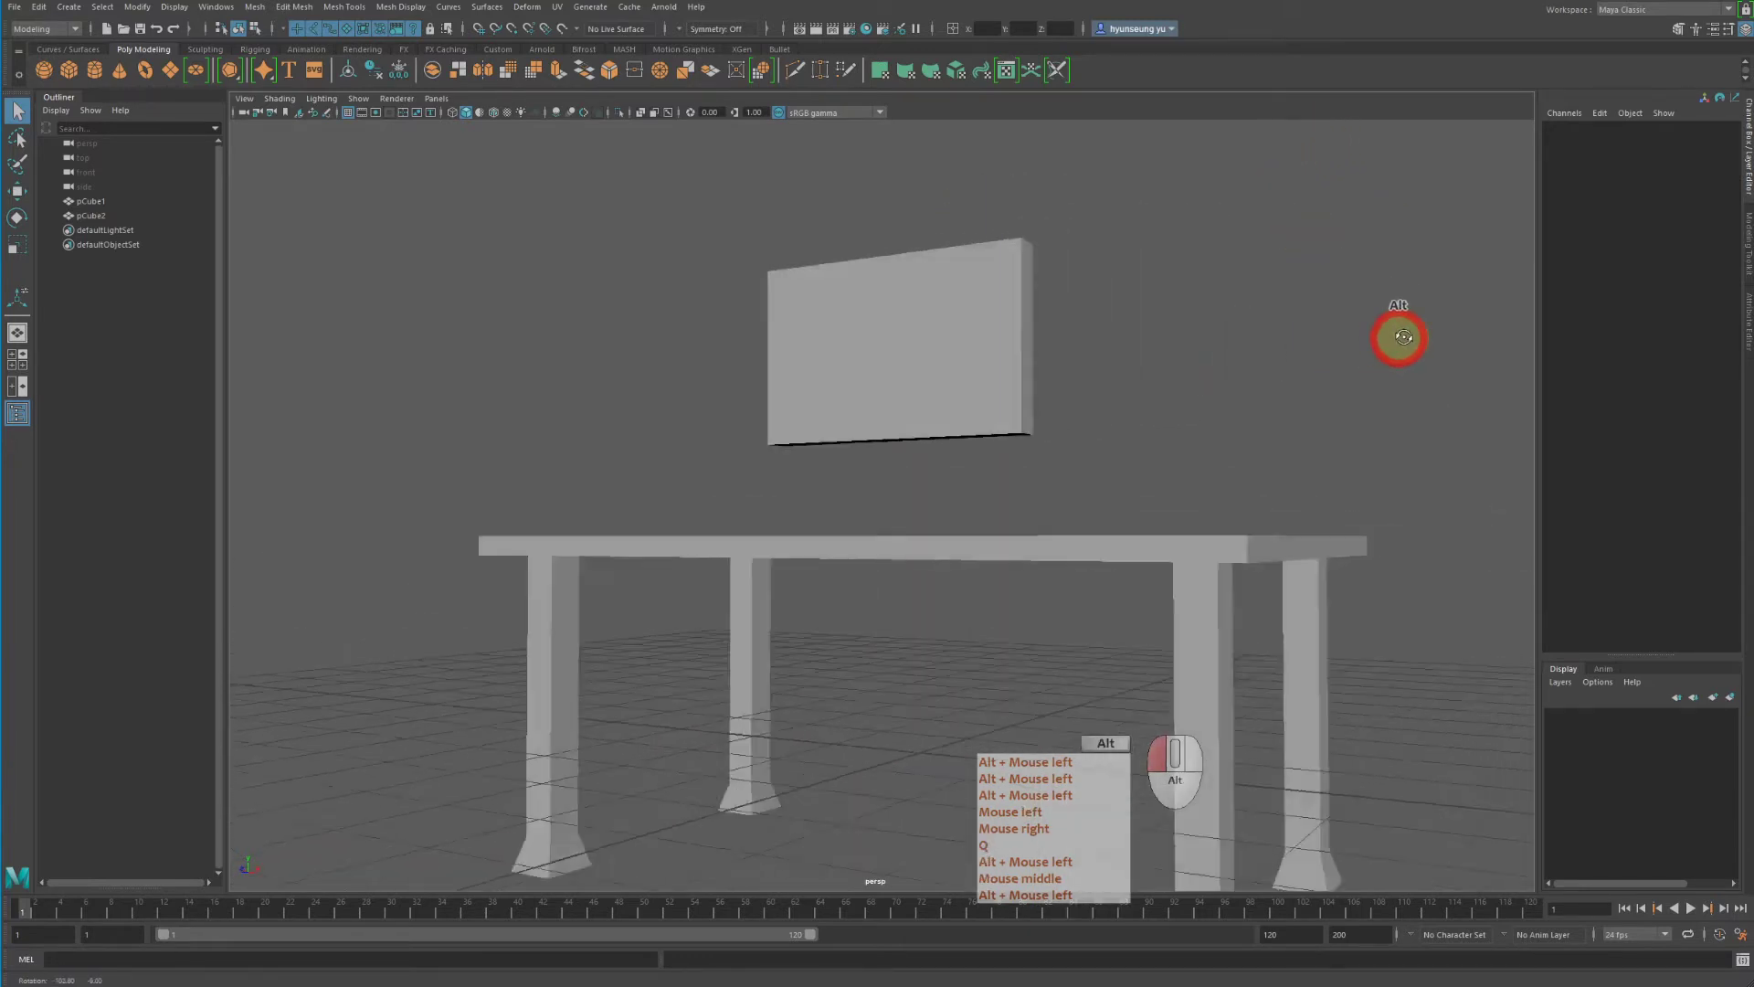
click(886, 345)
alt+middle_drag(886, 345, 1013, 394)
alt+drag(1013, 394, 1108, 423)
alt+right_drag(1108, 423, 1124, 493)
alt+middle_drag(1124, 493, 1138, 547)
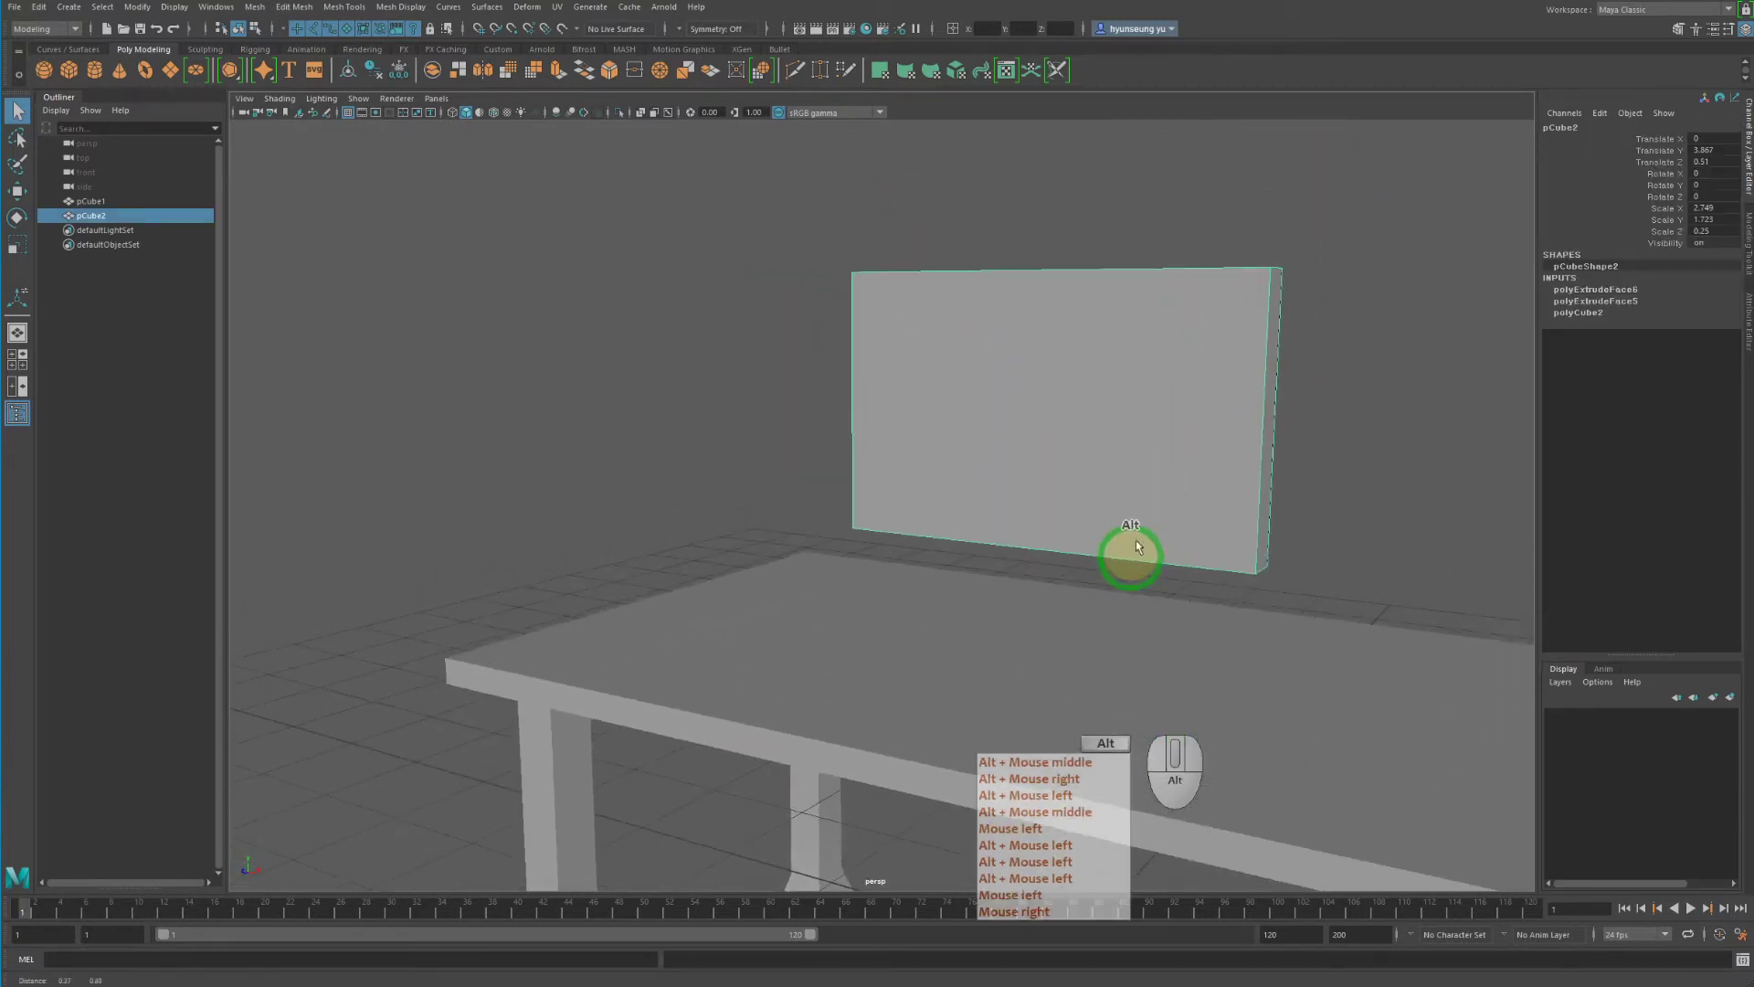
right_drag(1039, 348, 1038, 382)
click(1045, 353)
alt+drag(1046, 353, 1227, 415)
key(g)
click(1104, 262)
Extrude the inset back face outward by about 0.401, tilt its end face into a wedge, and return to object mode
key(g)
key(q)
key(e)
key(r)
key(e)
key(q)
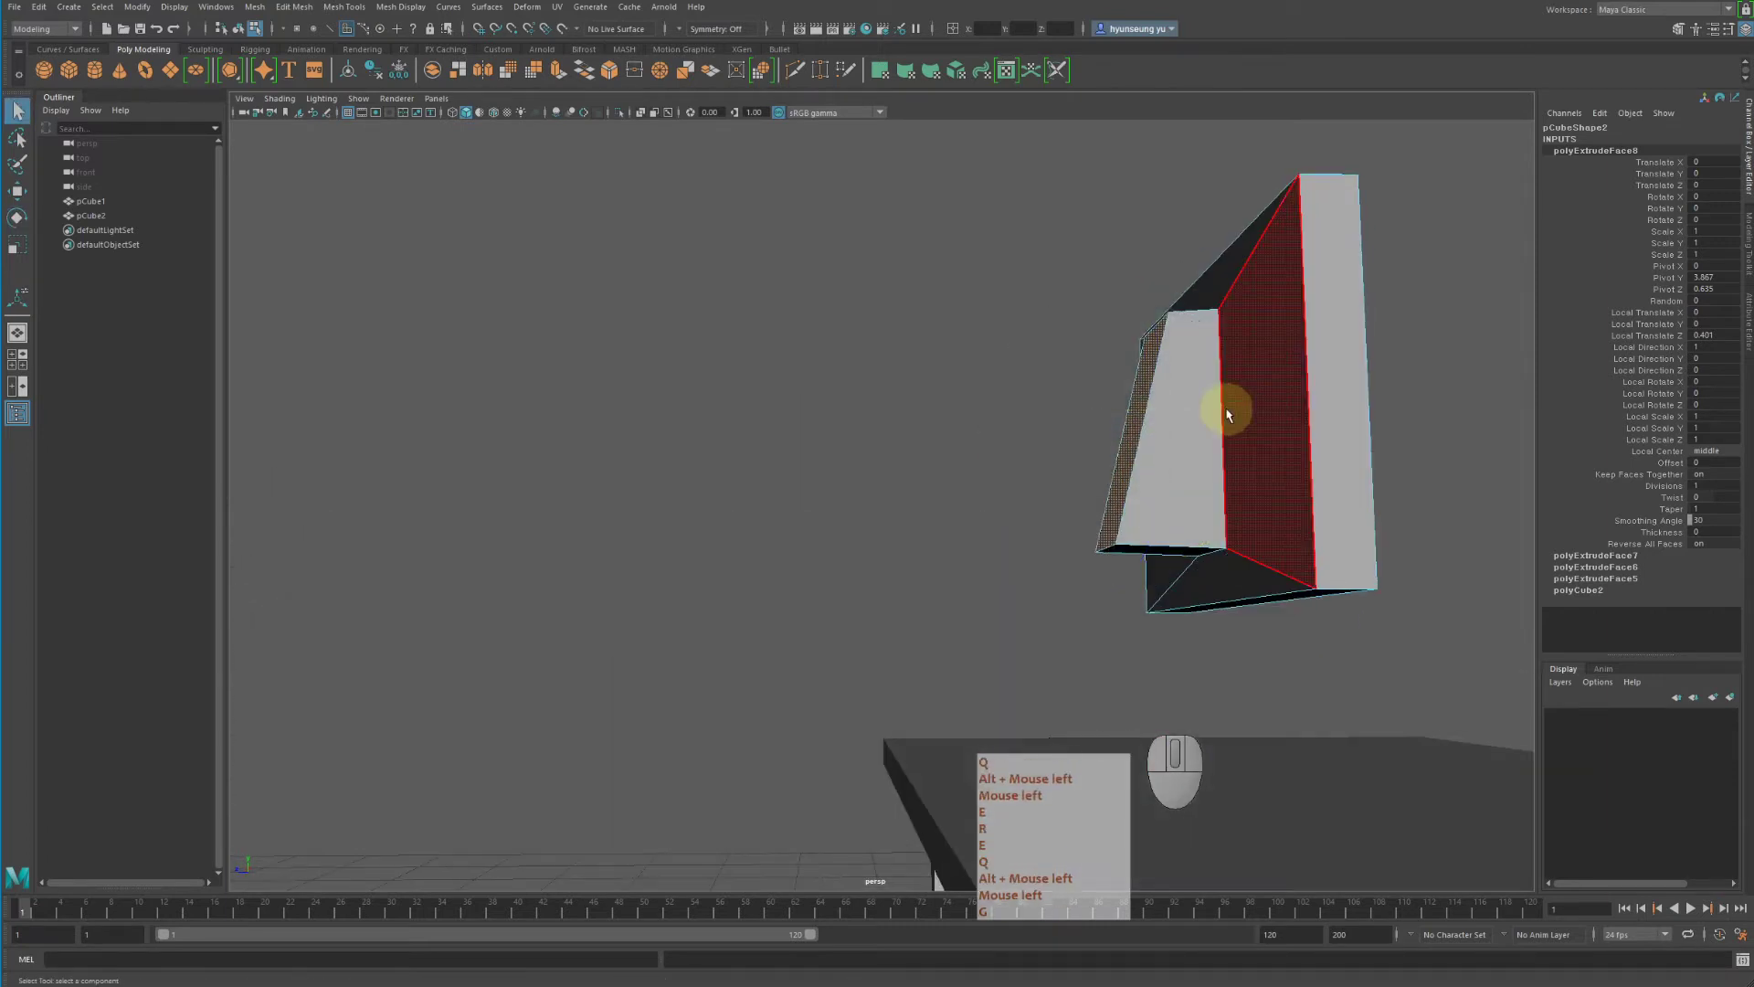
right_drag(1227, 415, 1390, 372)
alt+drag(1390, 372, 1378, 464)
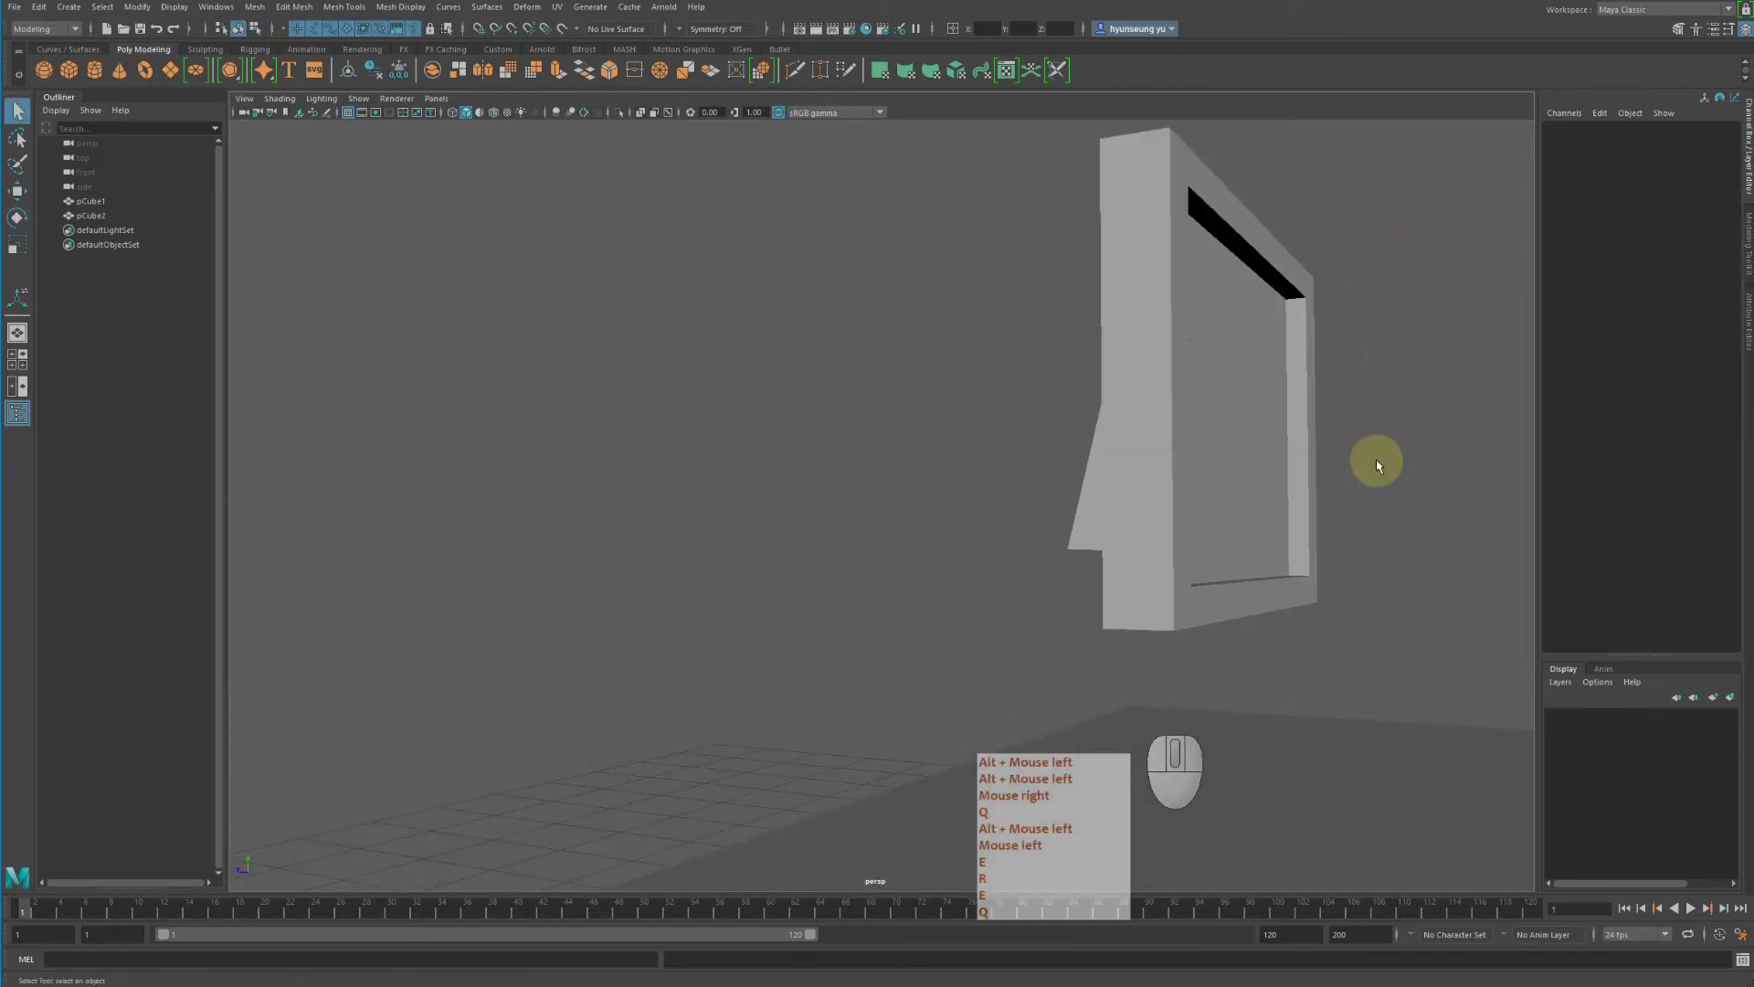
Extrude the underside face of the wedge behind the monitor and scale it uniformly to about 0.683
alt+drag(1304, 579, 1143, 454)
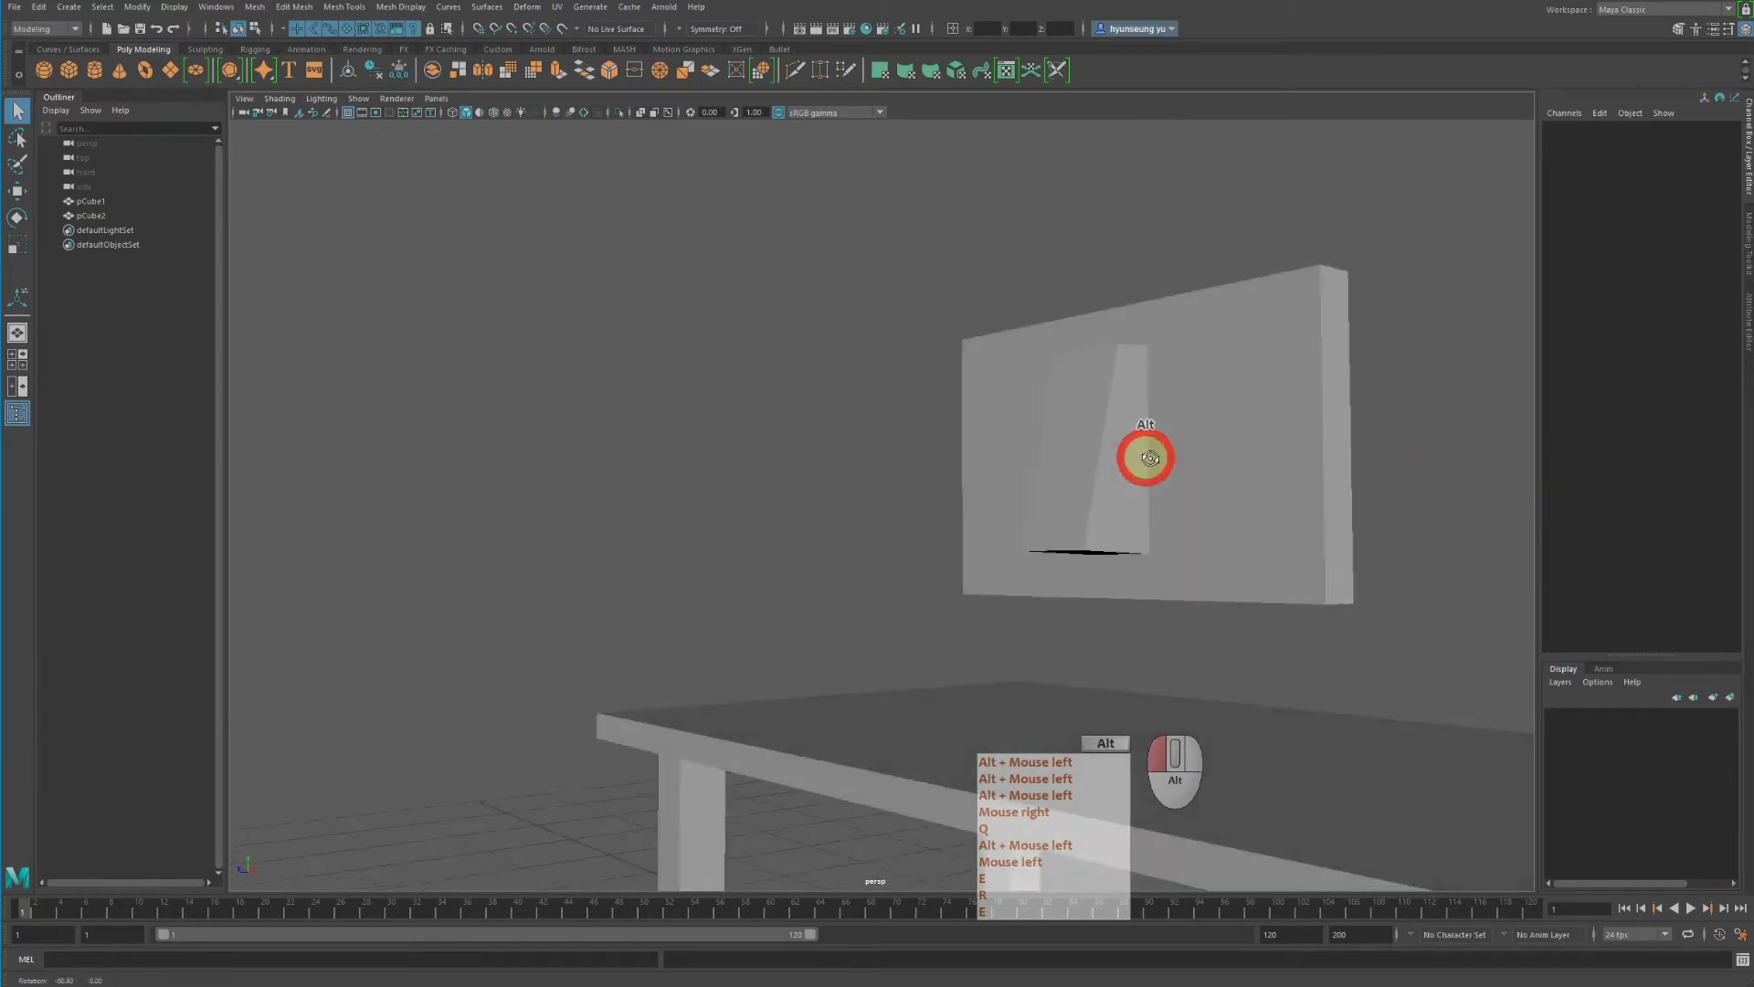
alt+middle_drag(1143, 454, 1100, 552)
alt+right_drag(1101, 552, 1097, 502)
click(1273, 447)
right_drag(1276, 430, 1343, 470)
alt+middle_drag(1343, 470, 1181, 288)
alt+drag(1181, 289, 1073, 372)
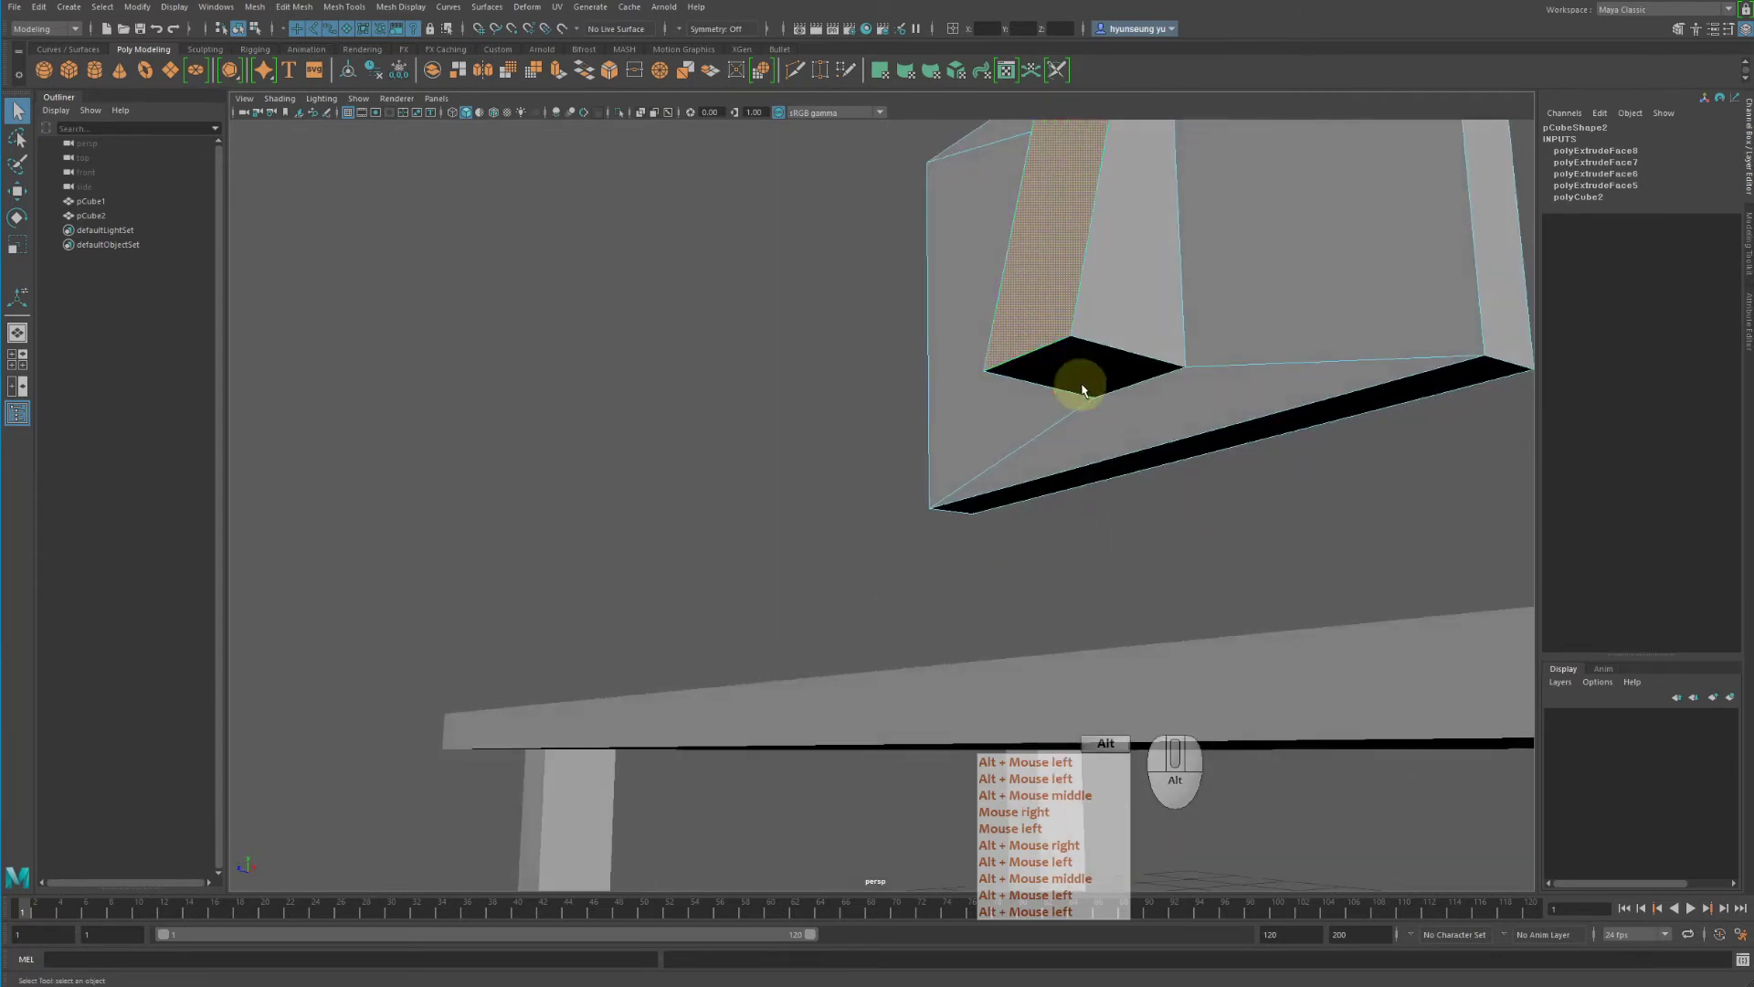
click(1140, 380)
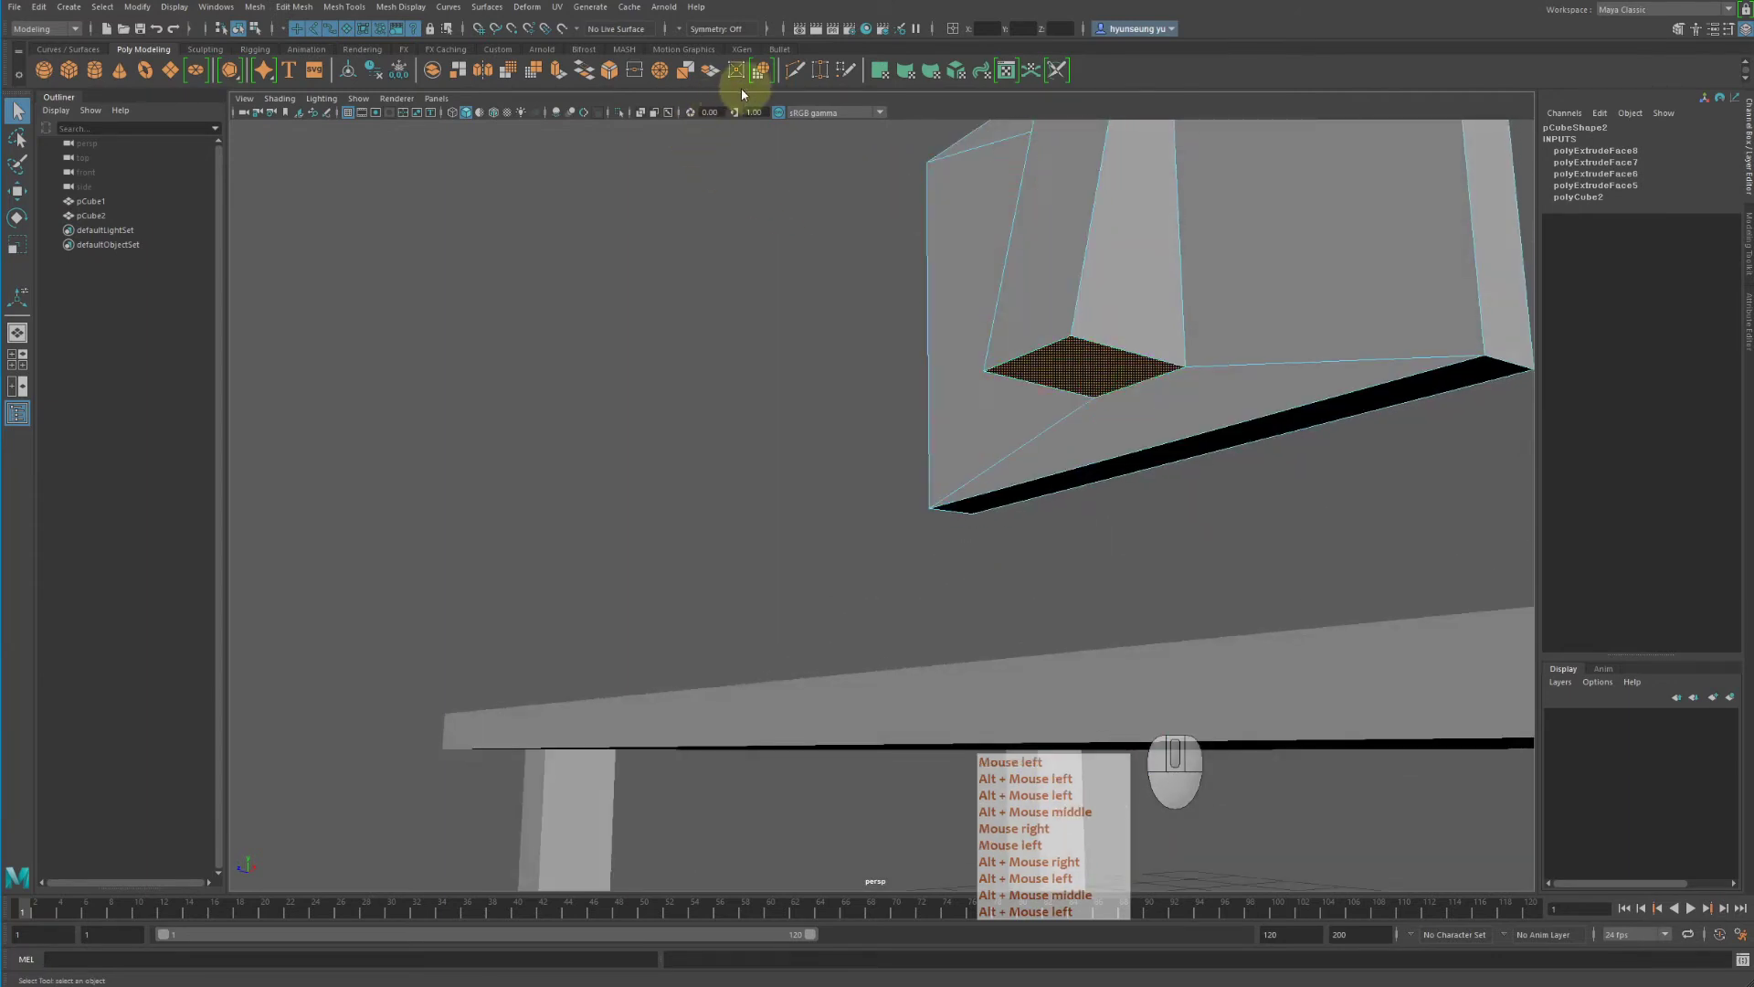
key(g)
click(1178, 340)
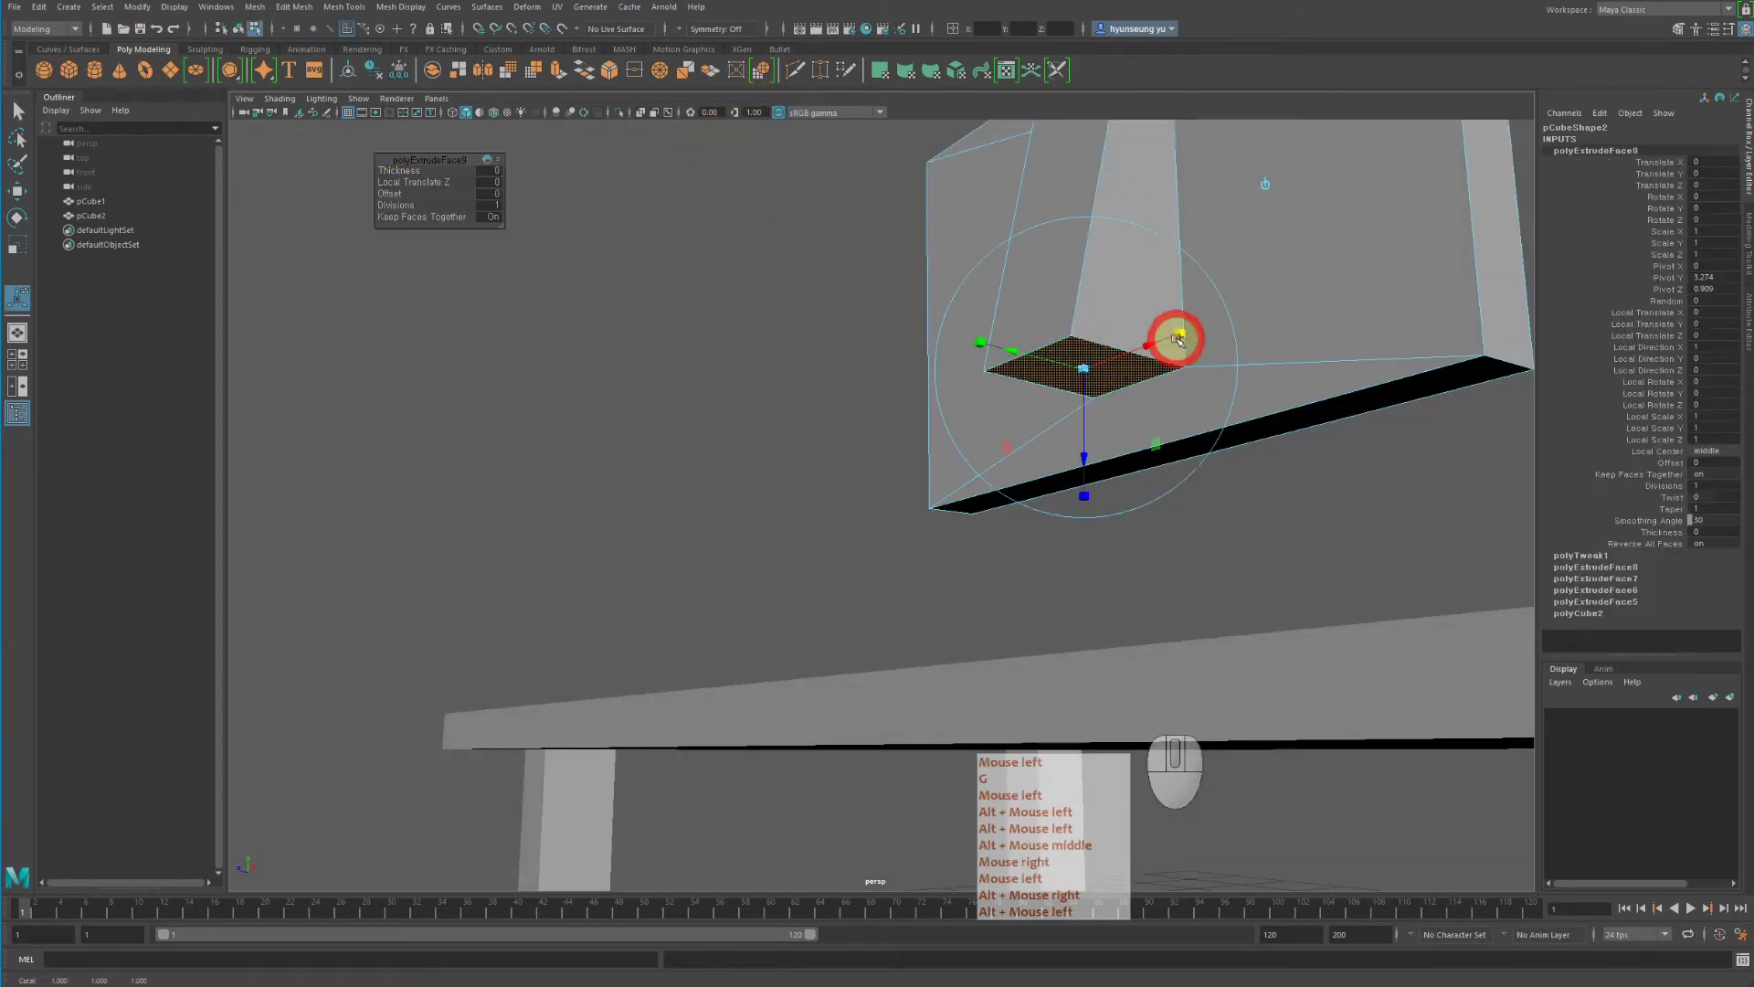
drag(1095, 368, 1082, 371)
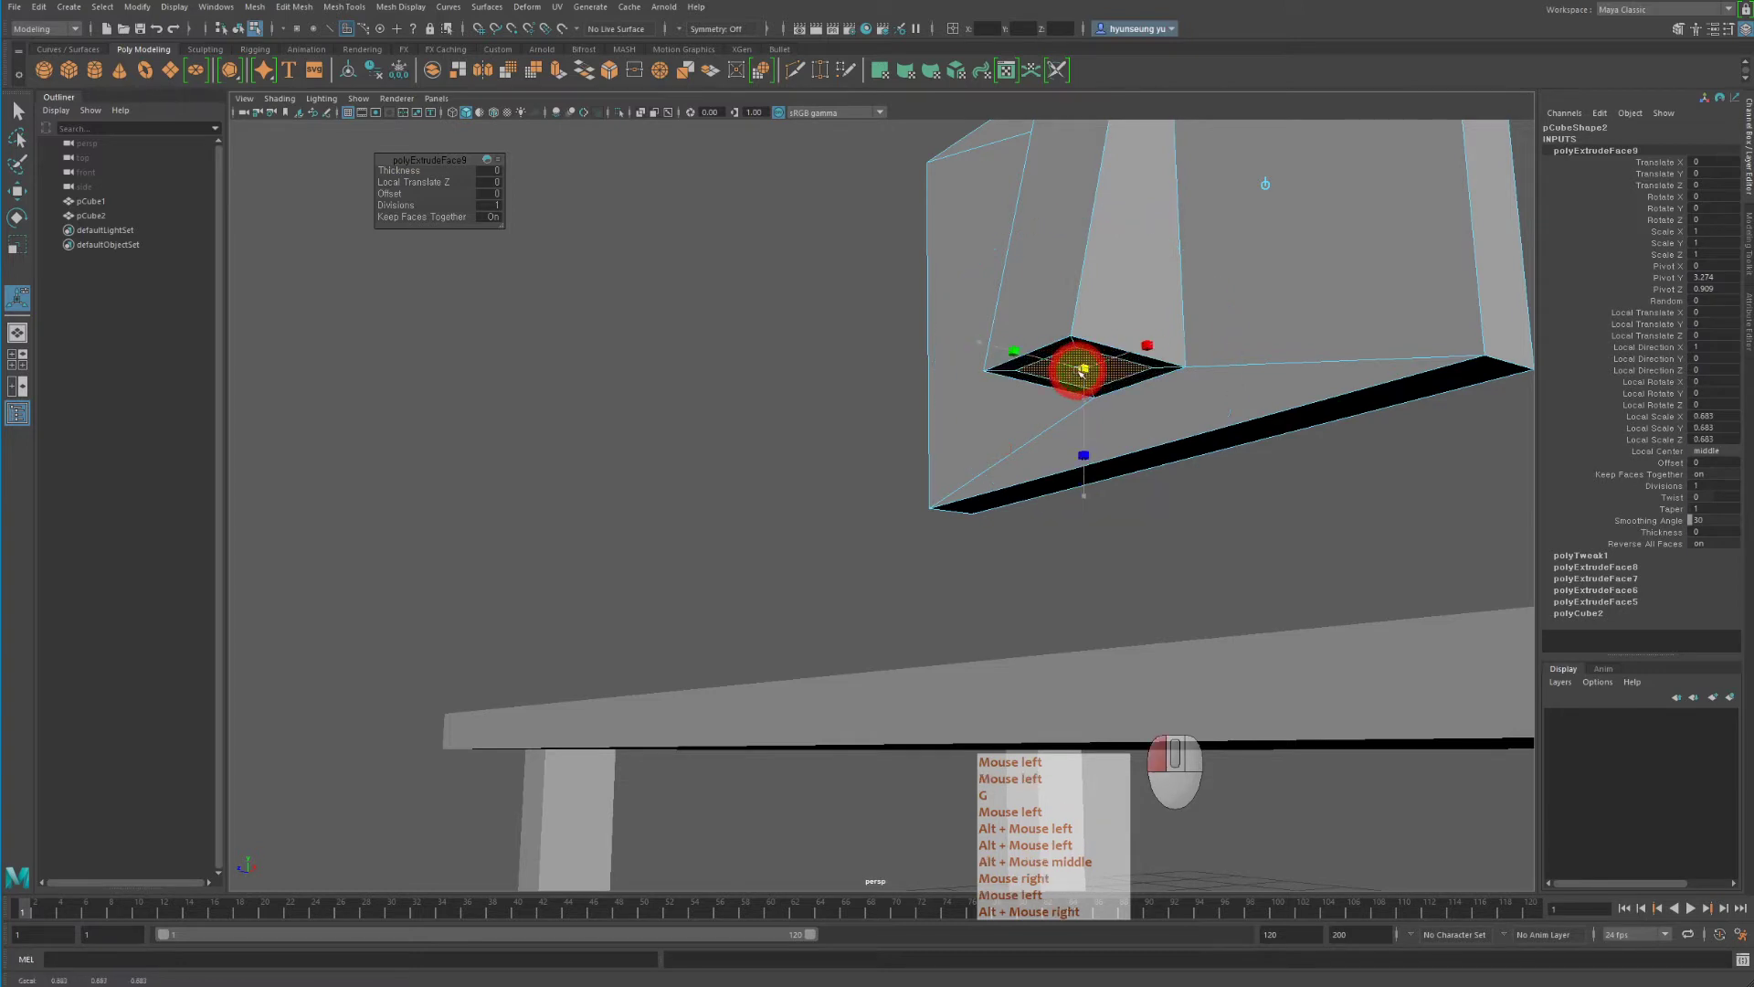
Extrude the inset face beneath the wedge downward by about 0.963 to form the monitor's stand post
key(g)
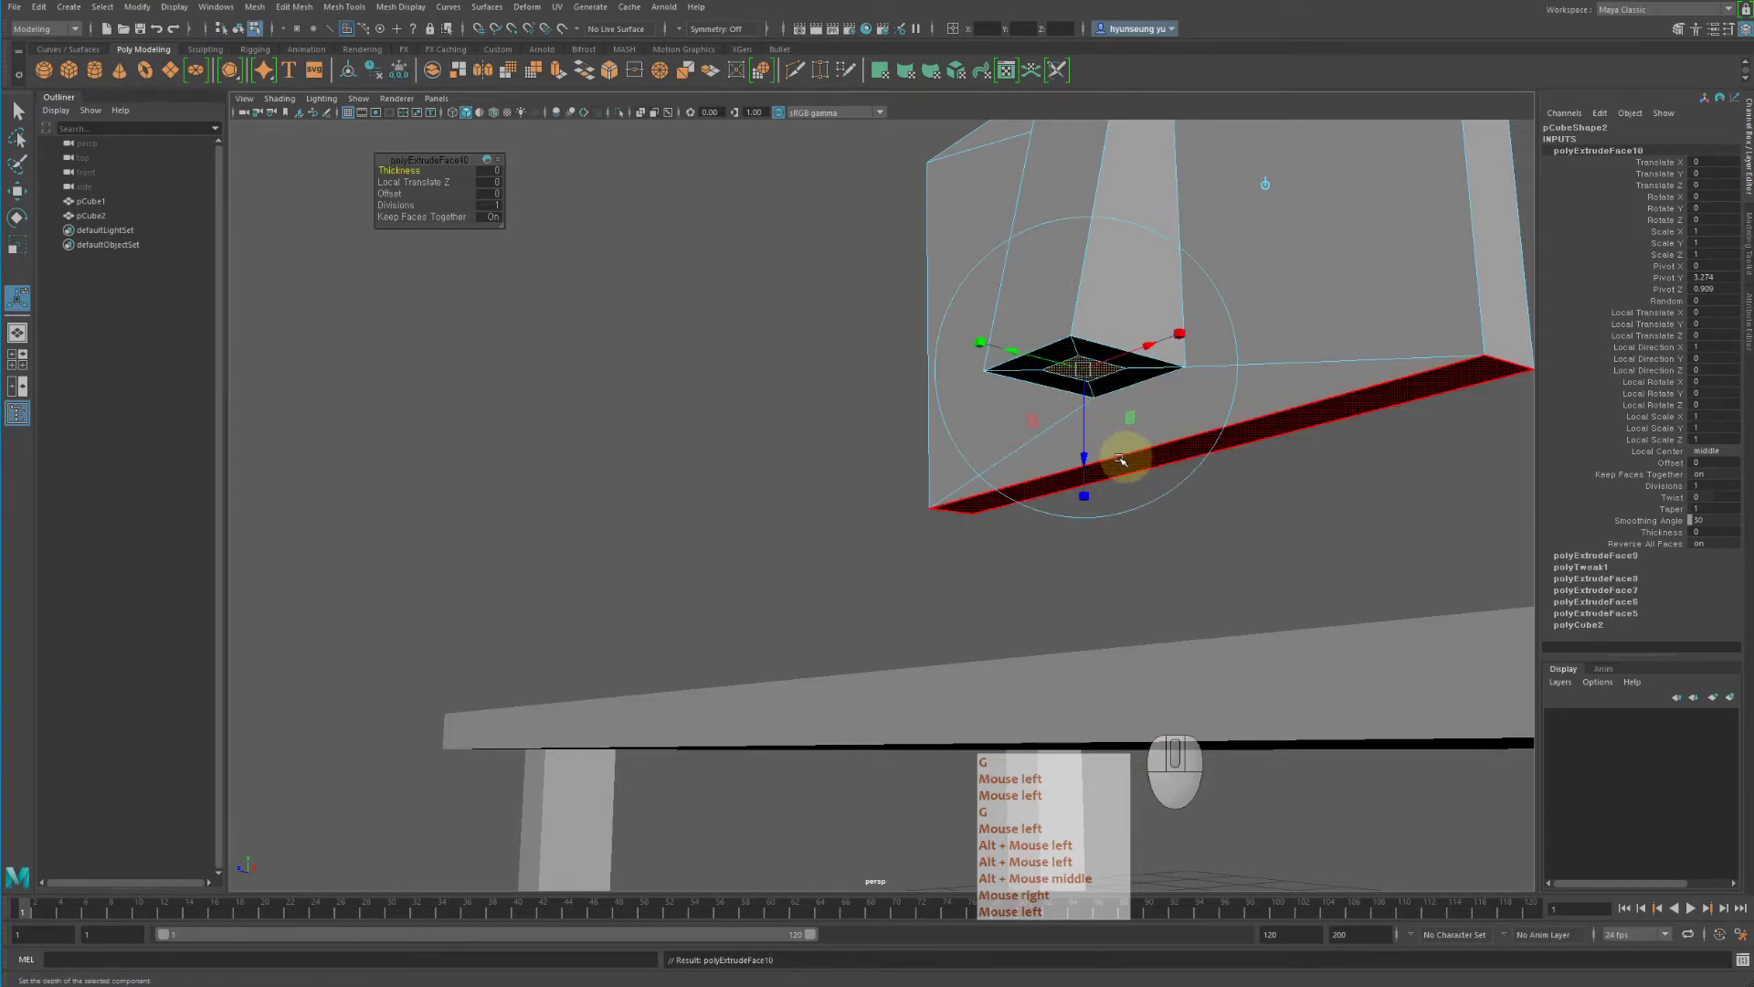
drag(1088, 462, 1053, 731)
alt+middle_drag(1053, 731, 1124, 462)
alt+drag(1124, 463, 1136, 509)
key(b)
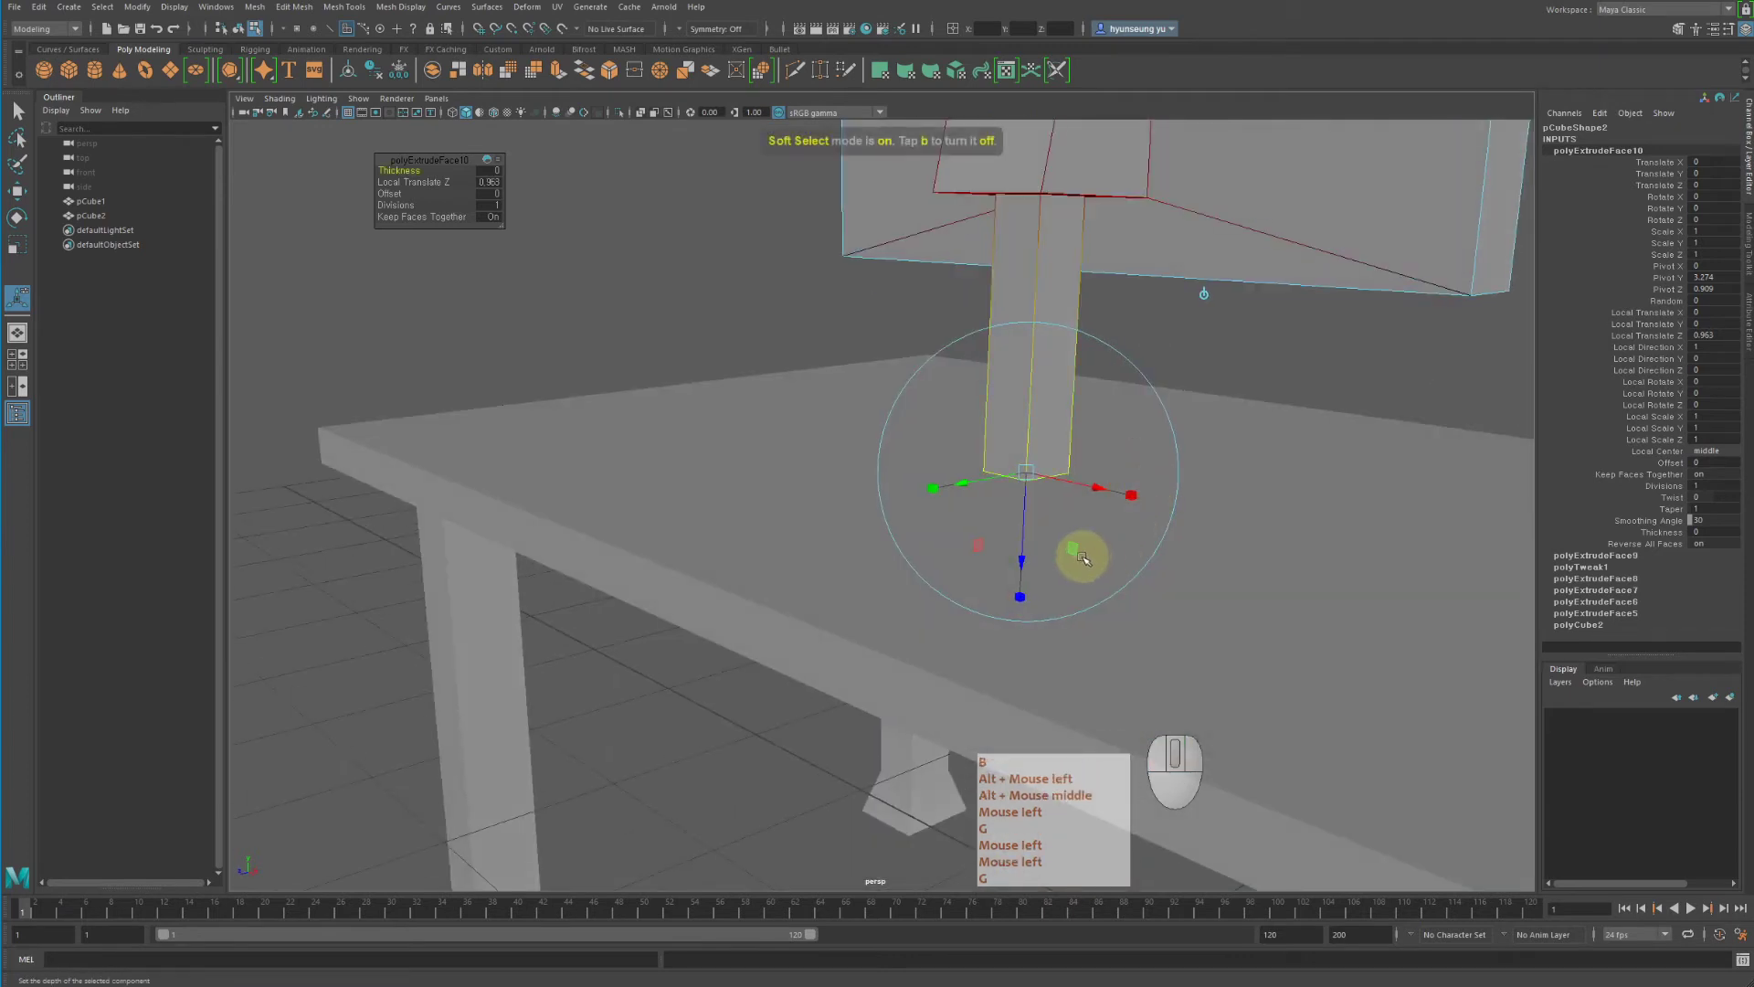
Extrude the stand post's bottom face again by about 0.11 to add a short segment for the base
key(g)
drag(1039, 571, 1164, 576)
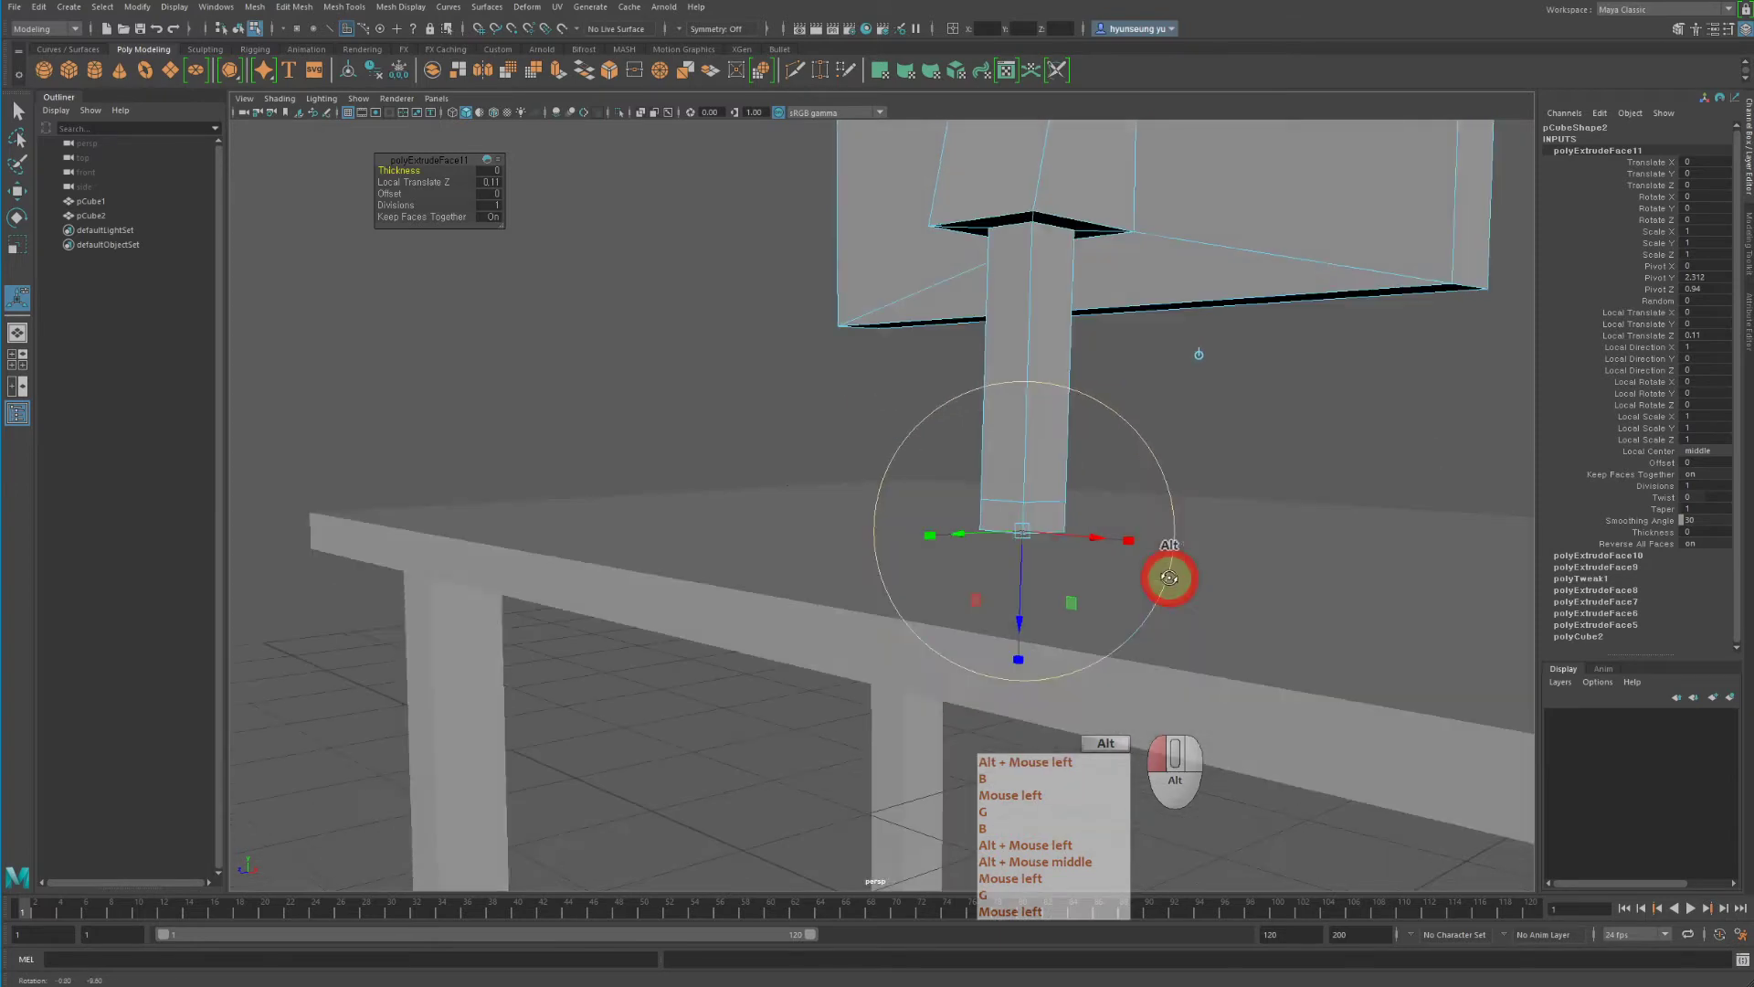
middle_click(1301, 506)
key(z)
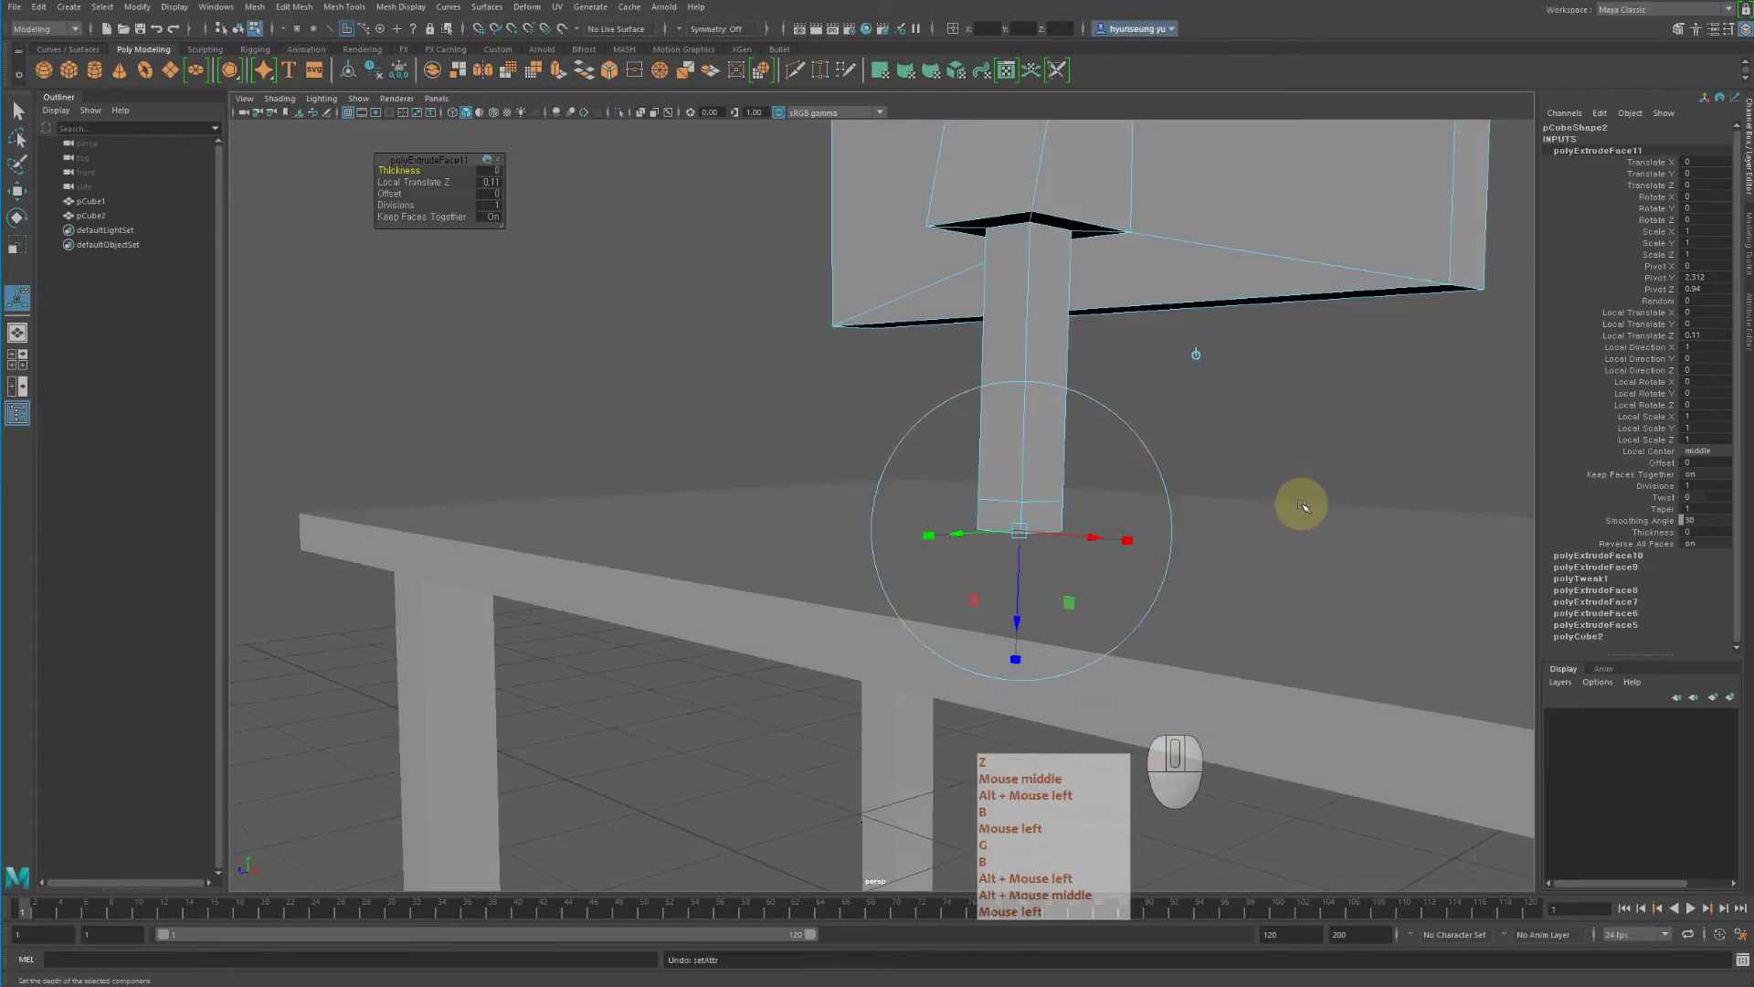
alt+drag(1197, 505, 1194, 517)
Select the two opposite side faces of the post's short bottom segment and extrude them outward by about 1.13 as base arms
key(w)
right_click(1052, 495)
key(q)
click(1051, 486)
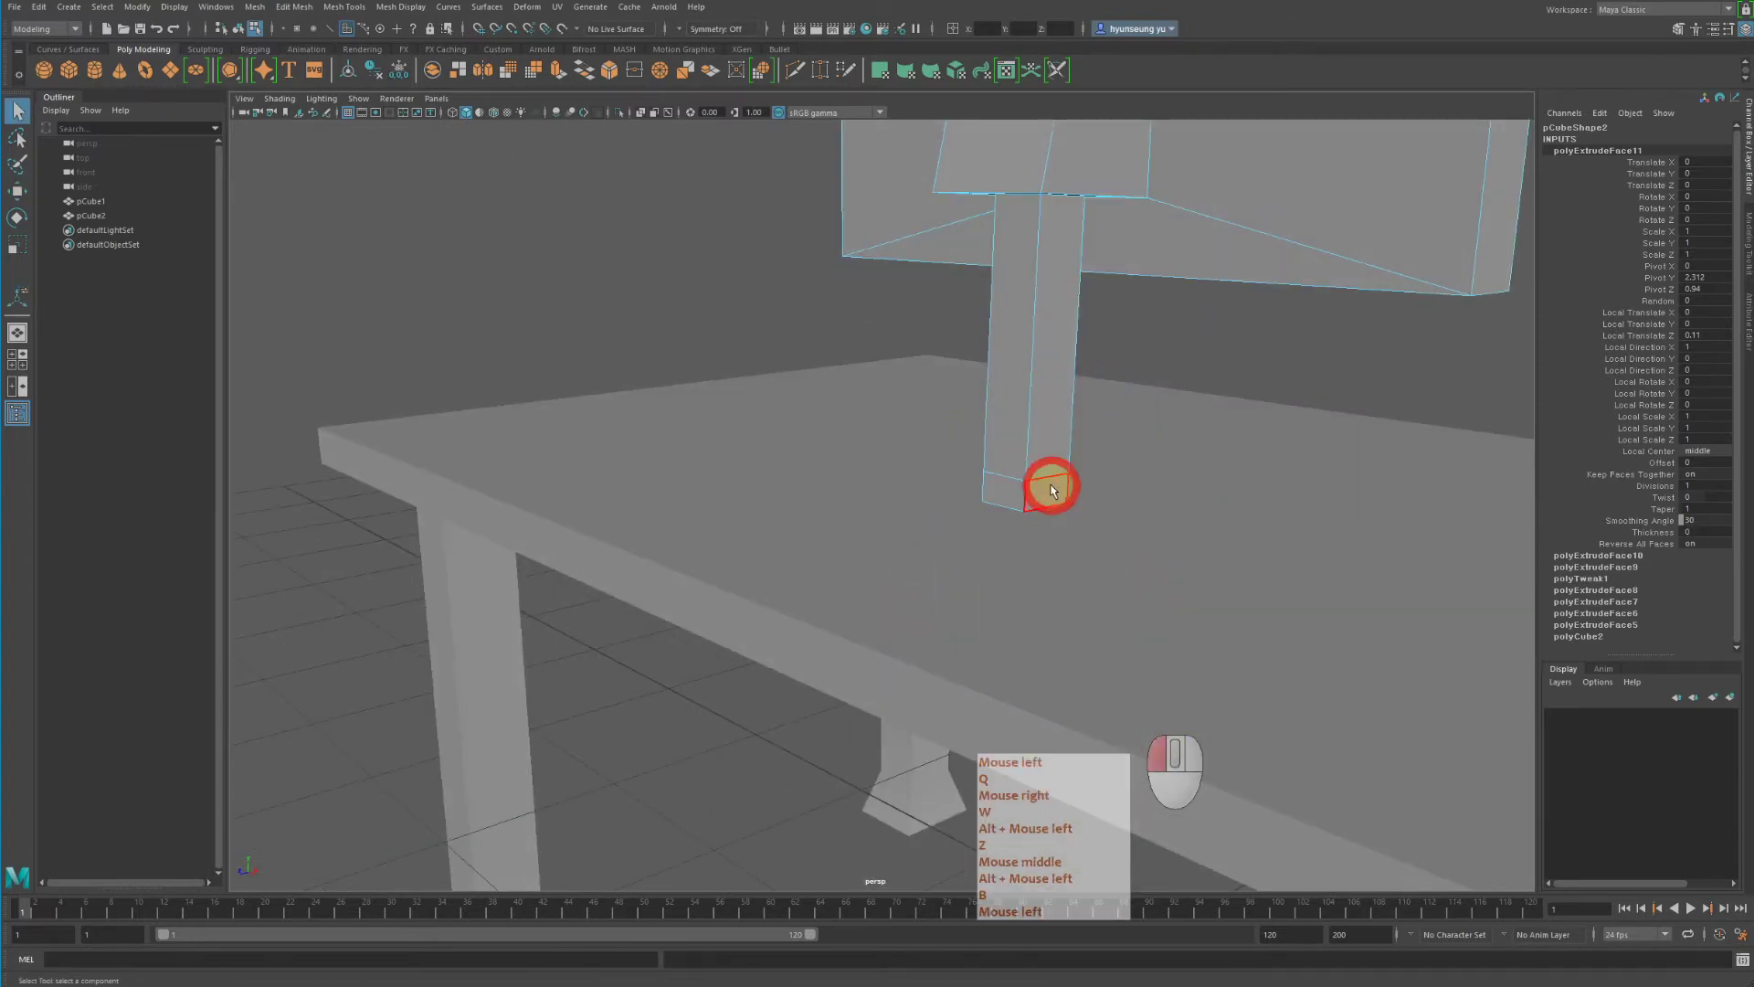
alt+drag(1051, 486, 633, 555)
shift+click(639, 549)
alt+drag(743, 521, 900, 416)
key(g)
drag(1104, 445, 1359, 529)
key(z)
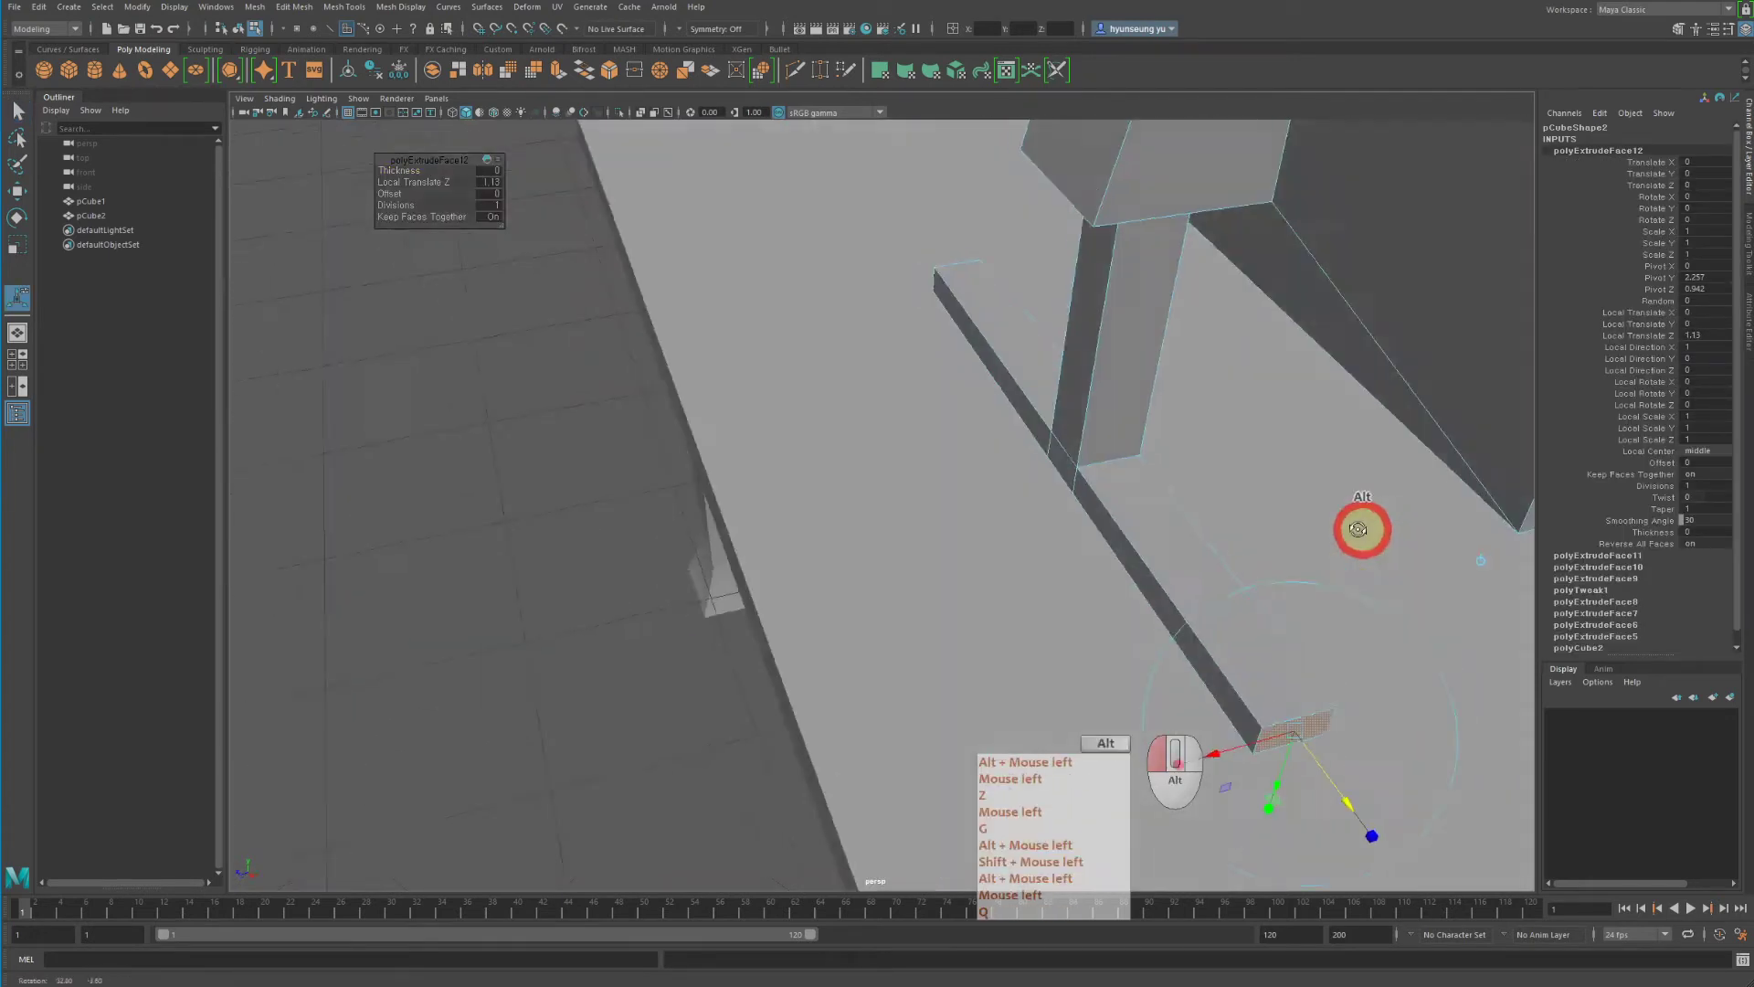
Try bending the base arms by moving their end faces along the local X axis, and undo the move
alt+right_drag(1358, 529, 951, 411)
alt+drag(951, 411, 1081, 482)
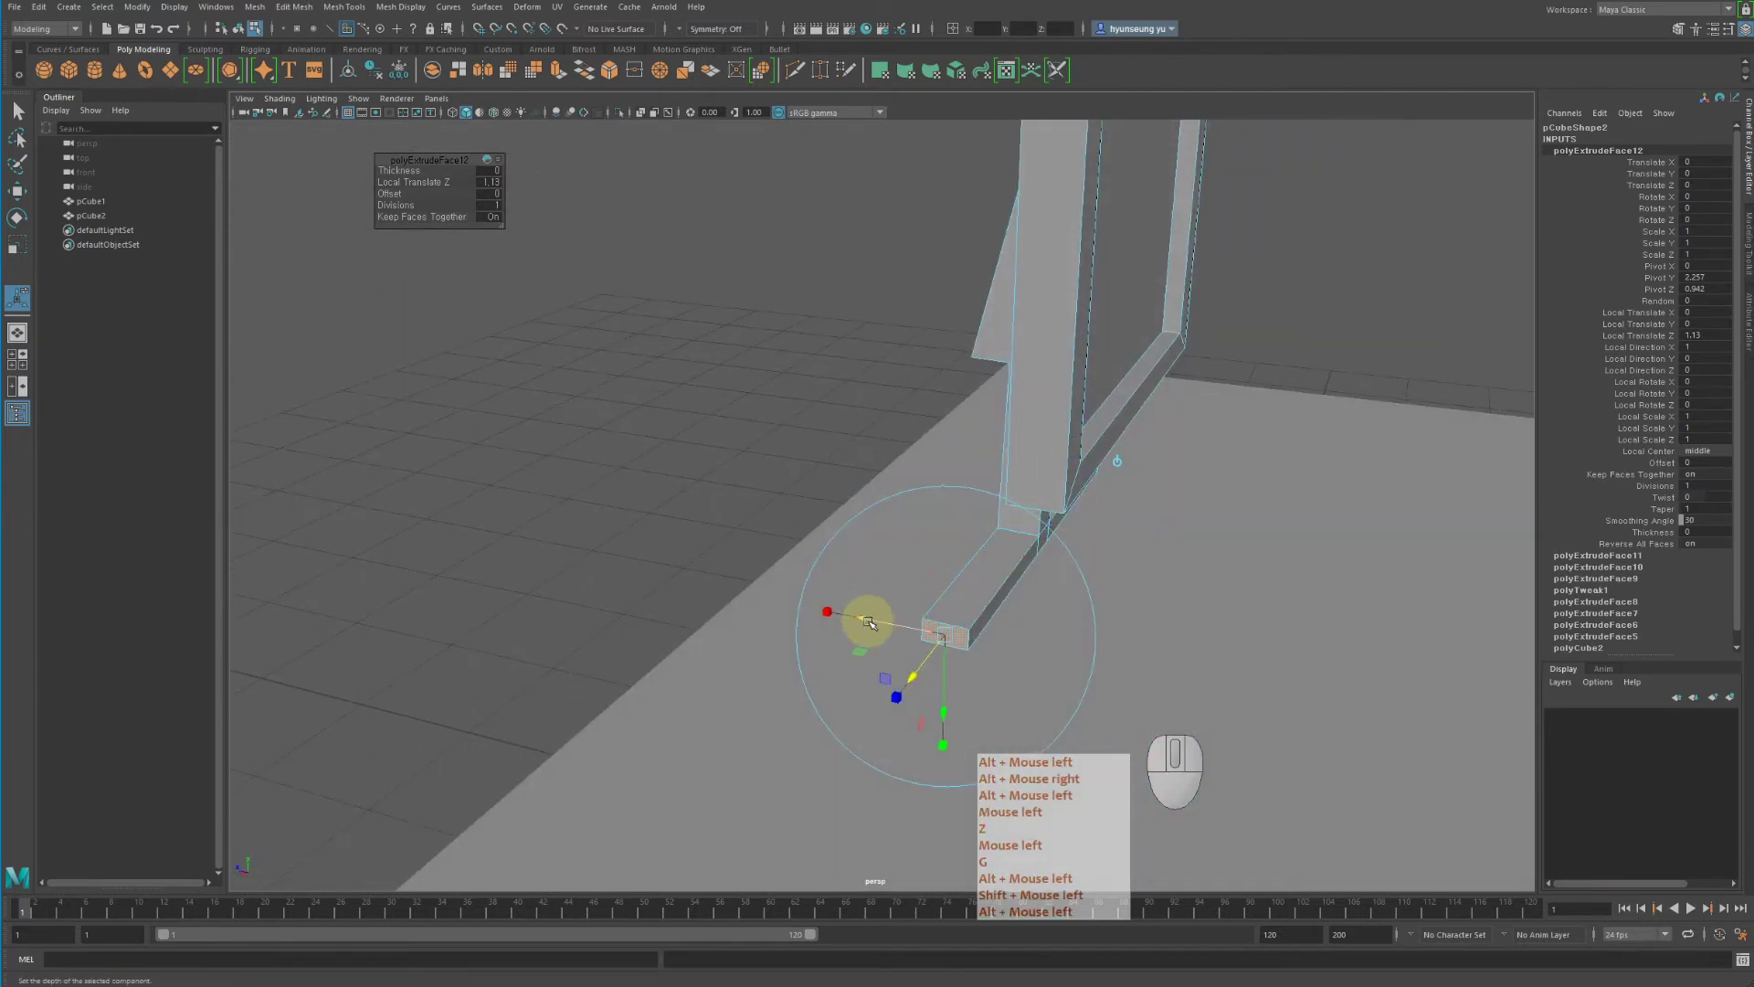
mouse_move(868, 623)
alt+mouse_down()
mouse_move(858, 595)
mouse_move(913, 591)
mouse_move(872, 589)
alt+mouse_up()
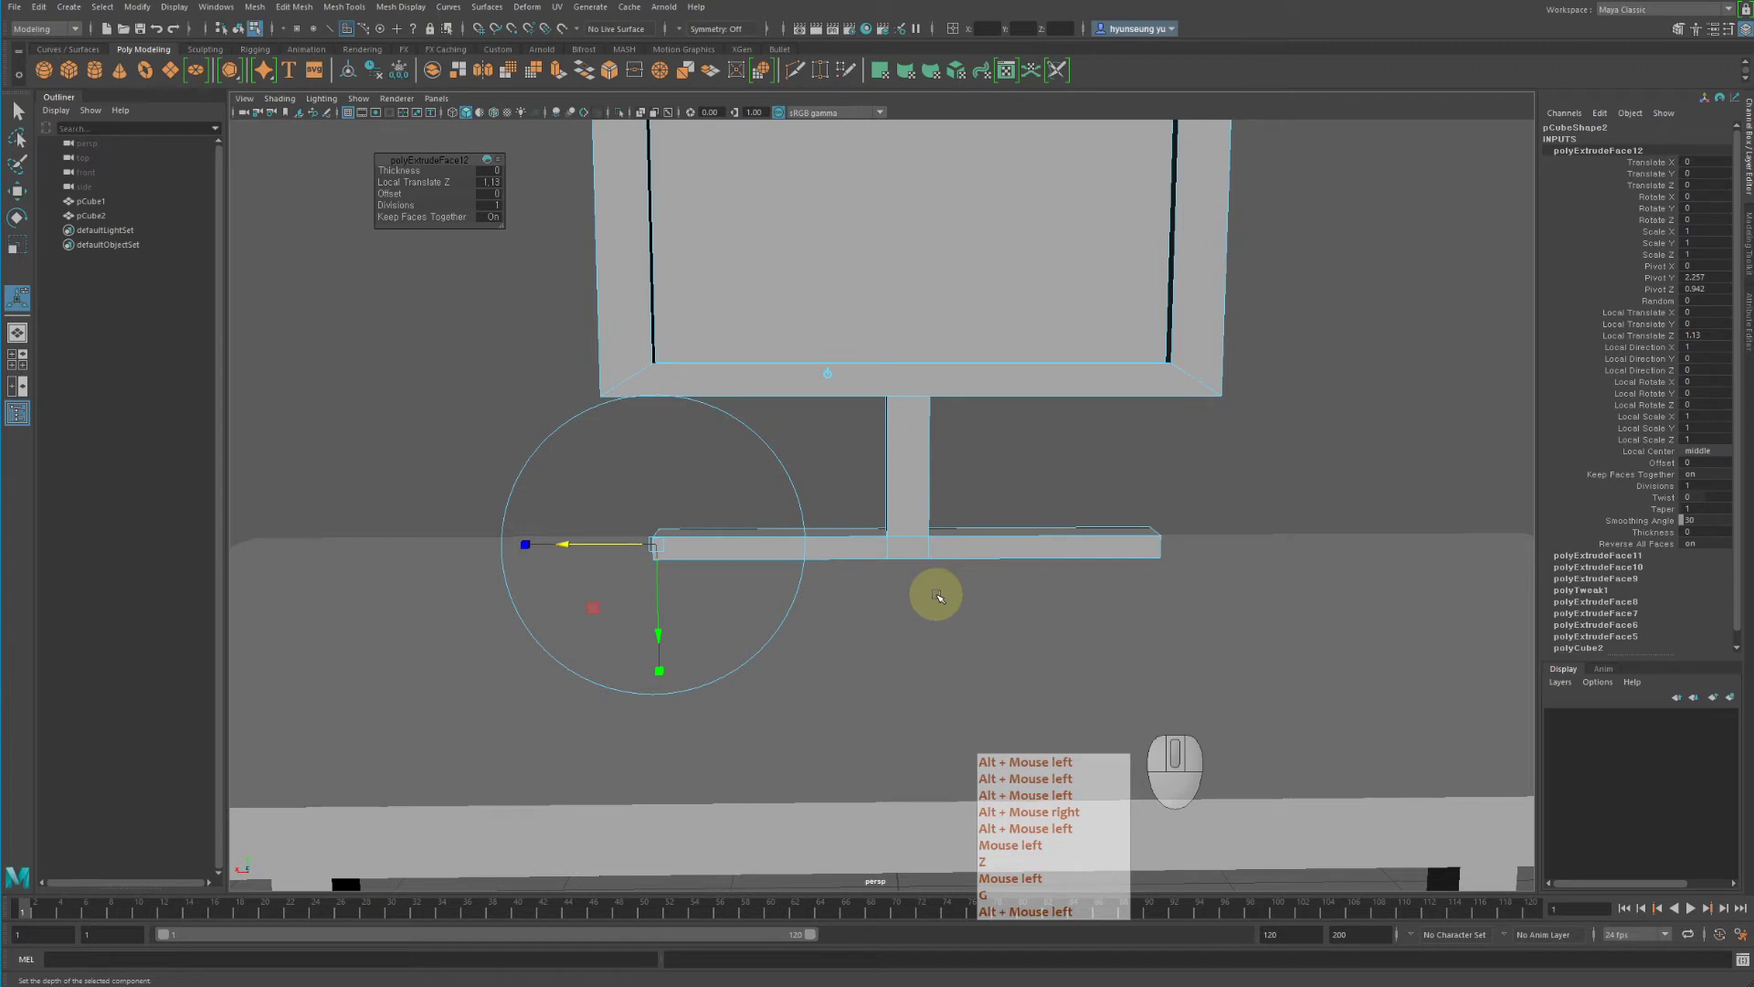
alt+drag(600, 576, 1011, 654)
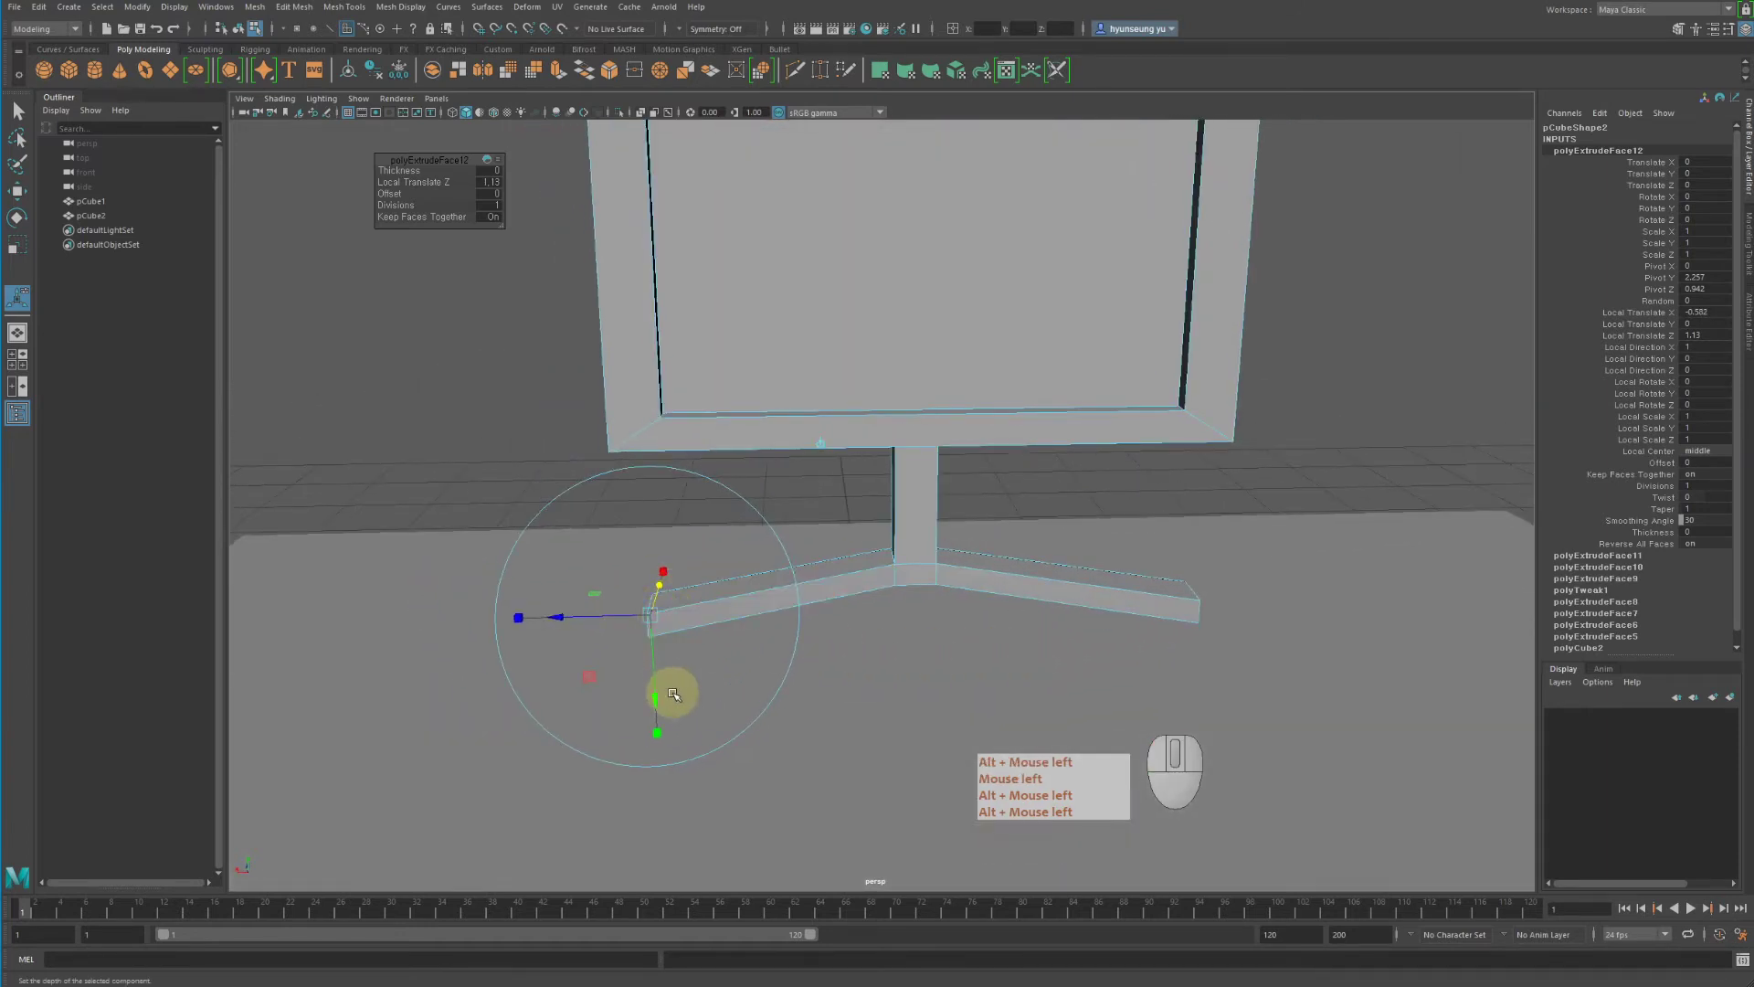
key(z)
Try moving the arm end faces about 0.248 along the local Y axis, and undo the move
mouse_move(690, 651)
alt+mouse_down()
mouse_move(697, 625)
mouse_move(666, 654)
alt+mouse_up()
key(z)
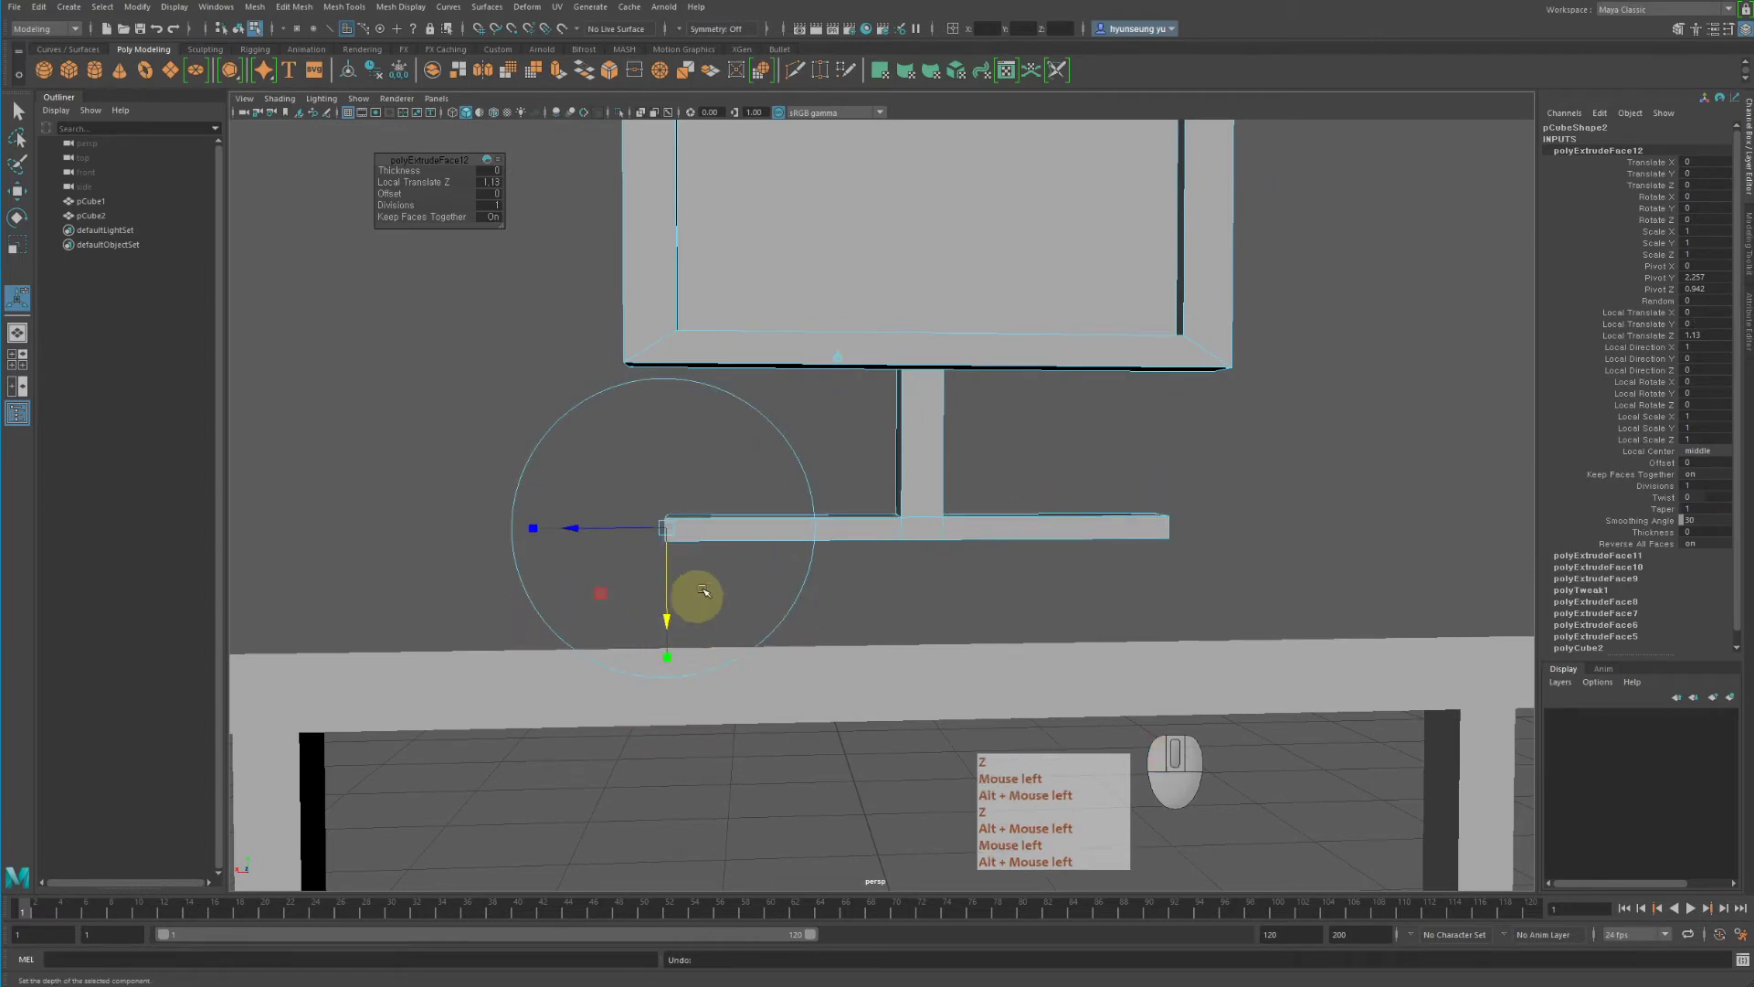
middle_drag(849, 595, 877, 638)
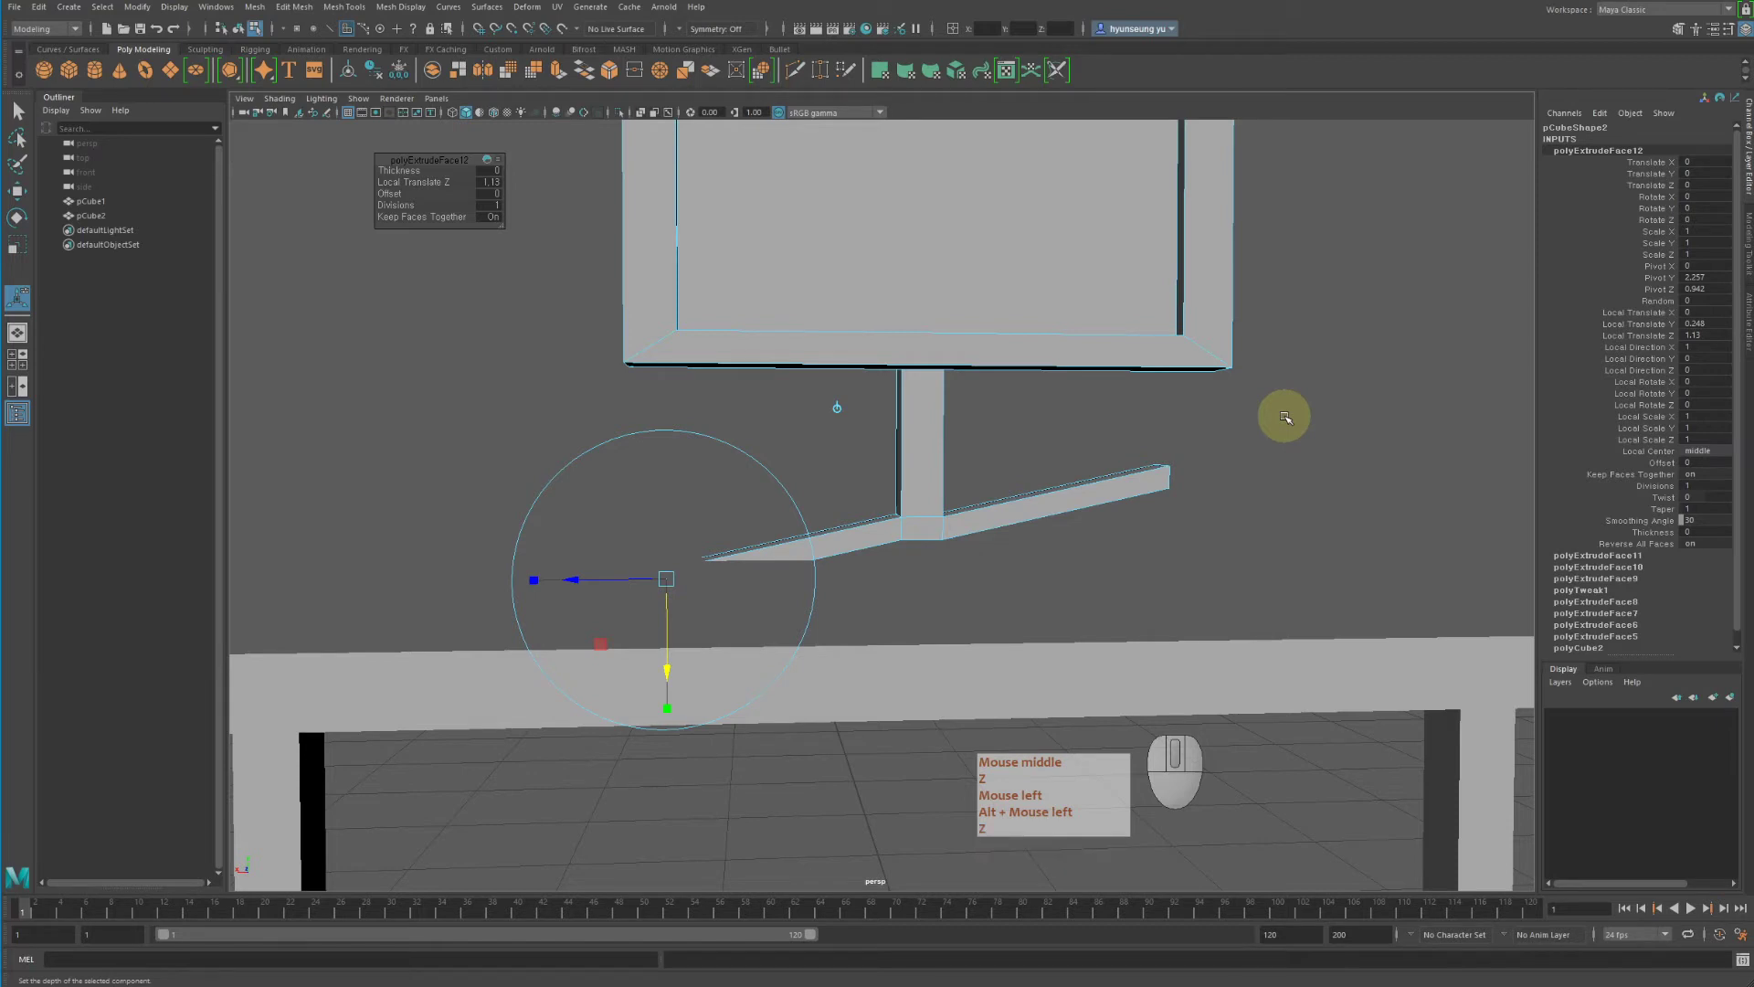
key(z)
Move both arm end faces about -0.658 along the world Z axis to angle the base arms, and restore the local axes
alt+drag(881, 521, 862, 431)
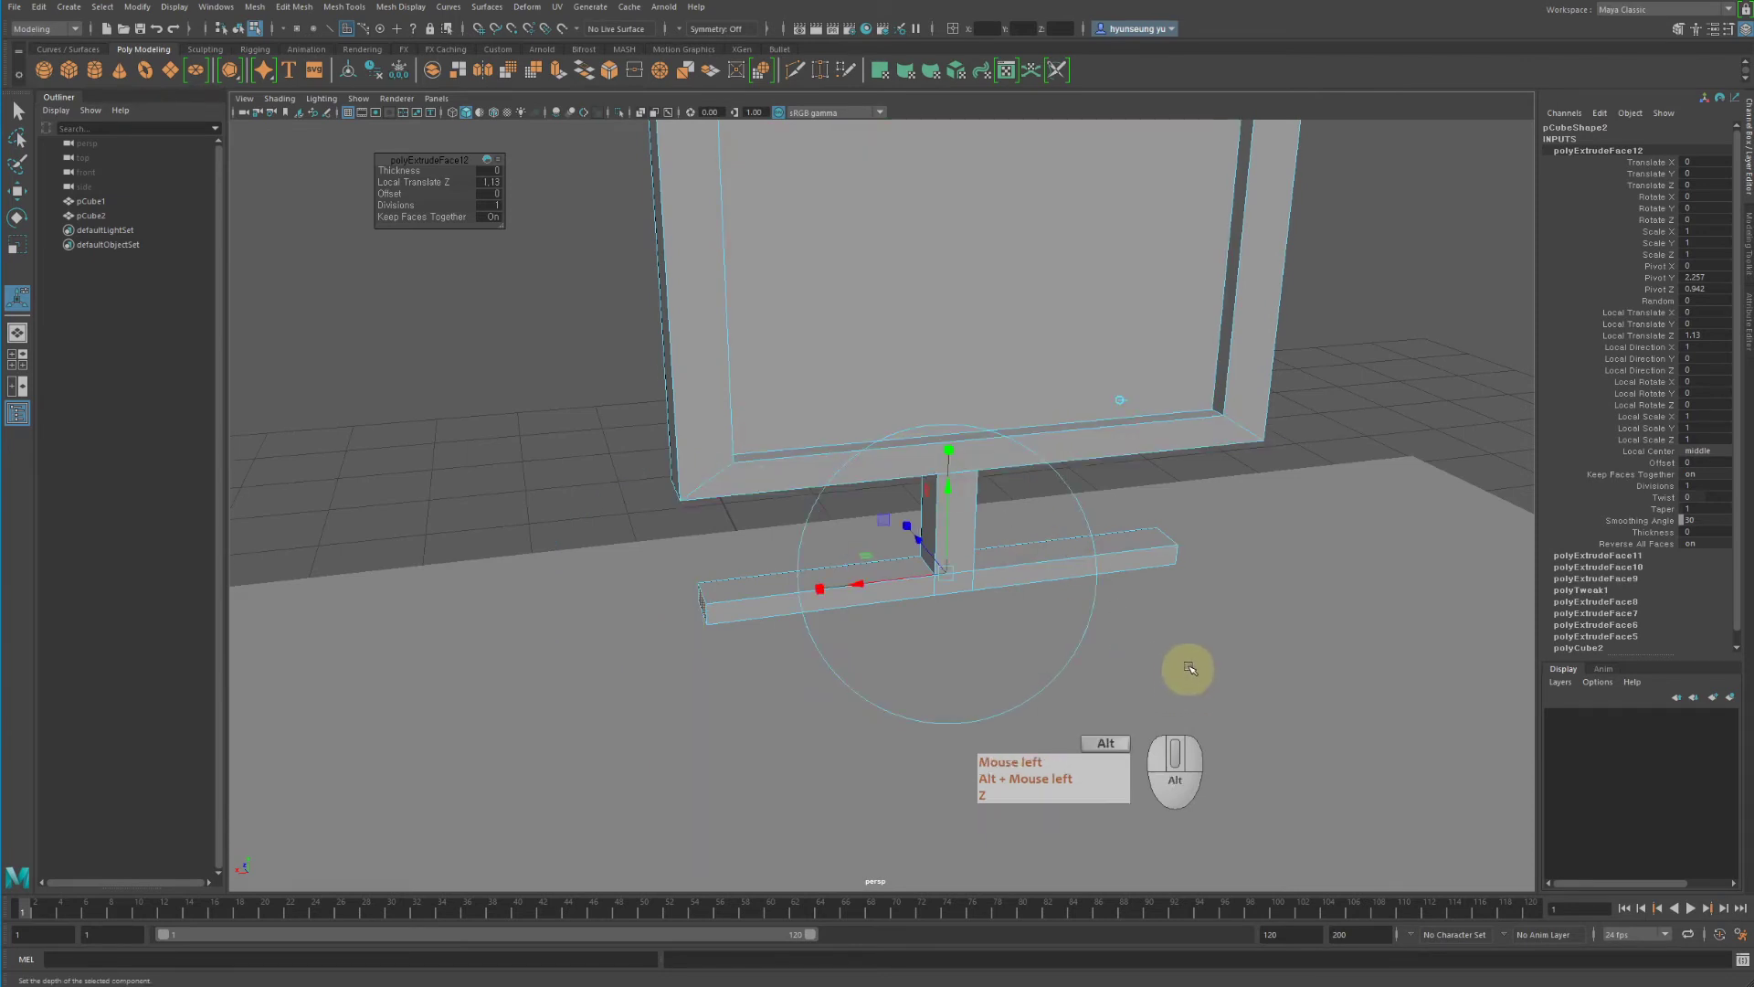
mouse_move(1179, 666)
alt+mouse_down()
mouse_move(1172, 639)
mouse_move(1195, 654)
alt+mouse_up()
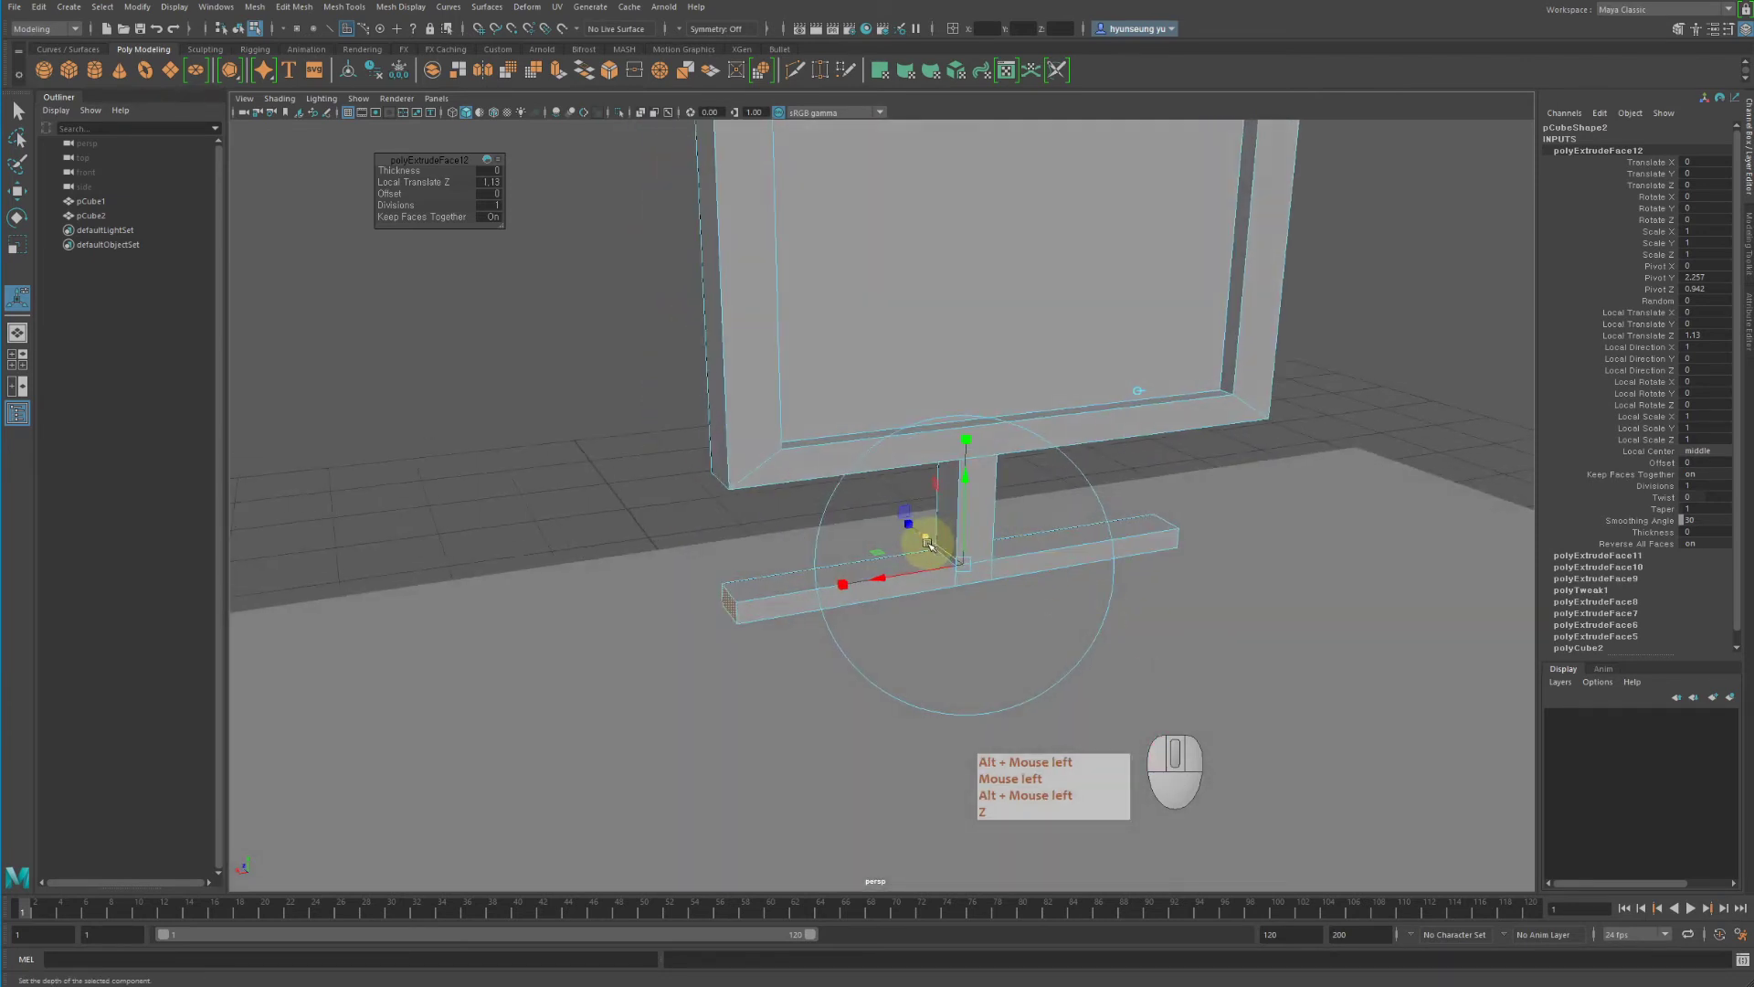
drag(927, 544, 978, 600)
drag(1030, 509, 1033, 544)
key(z)
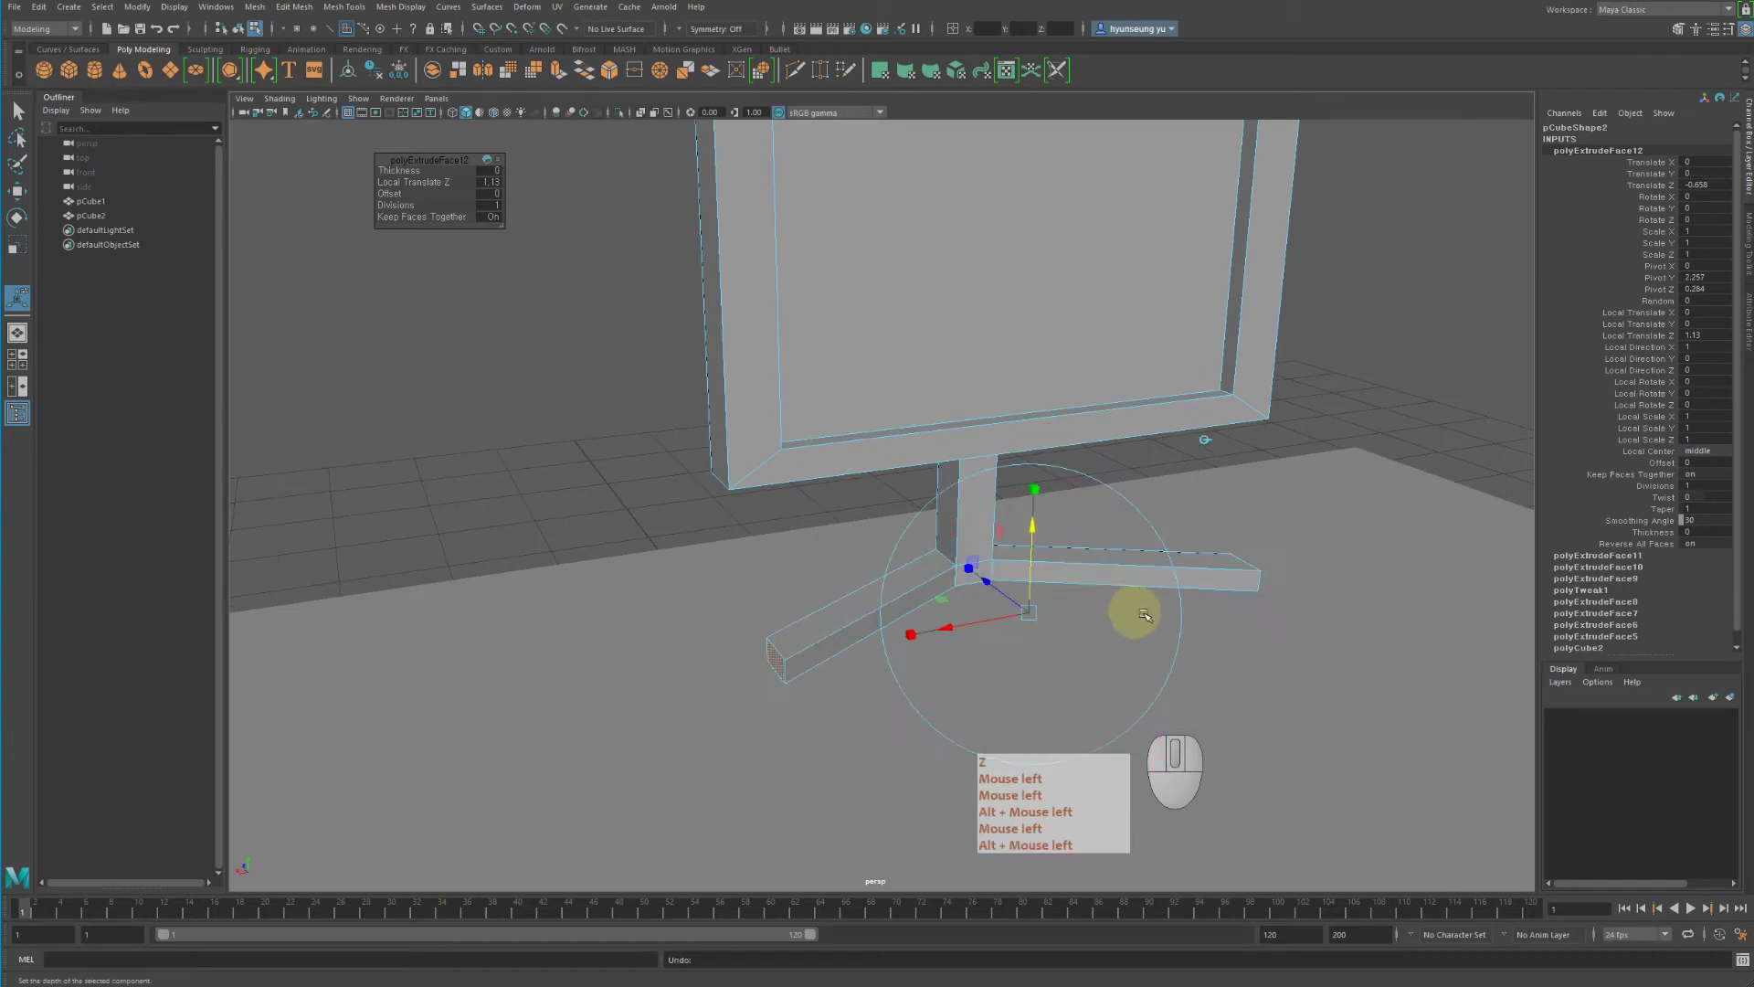
alt+drag(1428, 592, 1316, 562)
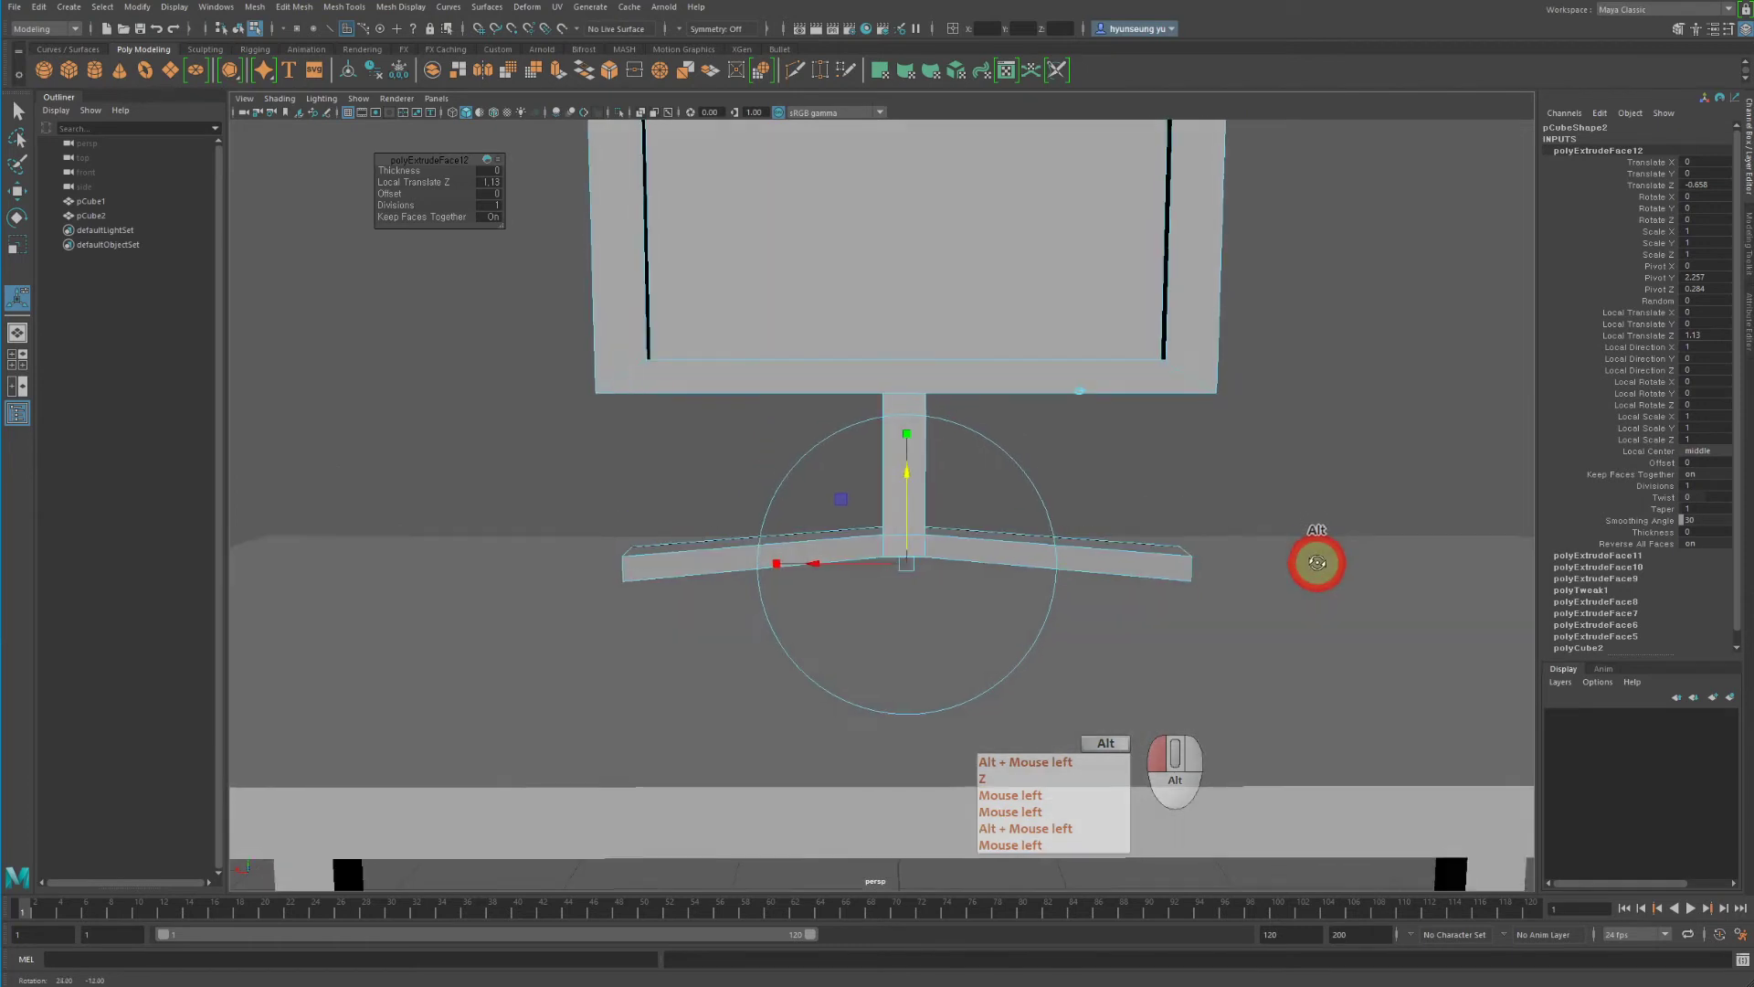
click(1077, 389)
click(624, 551)
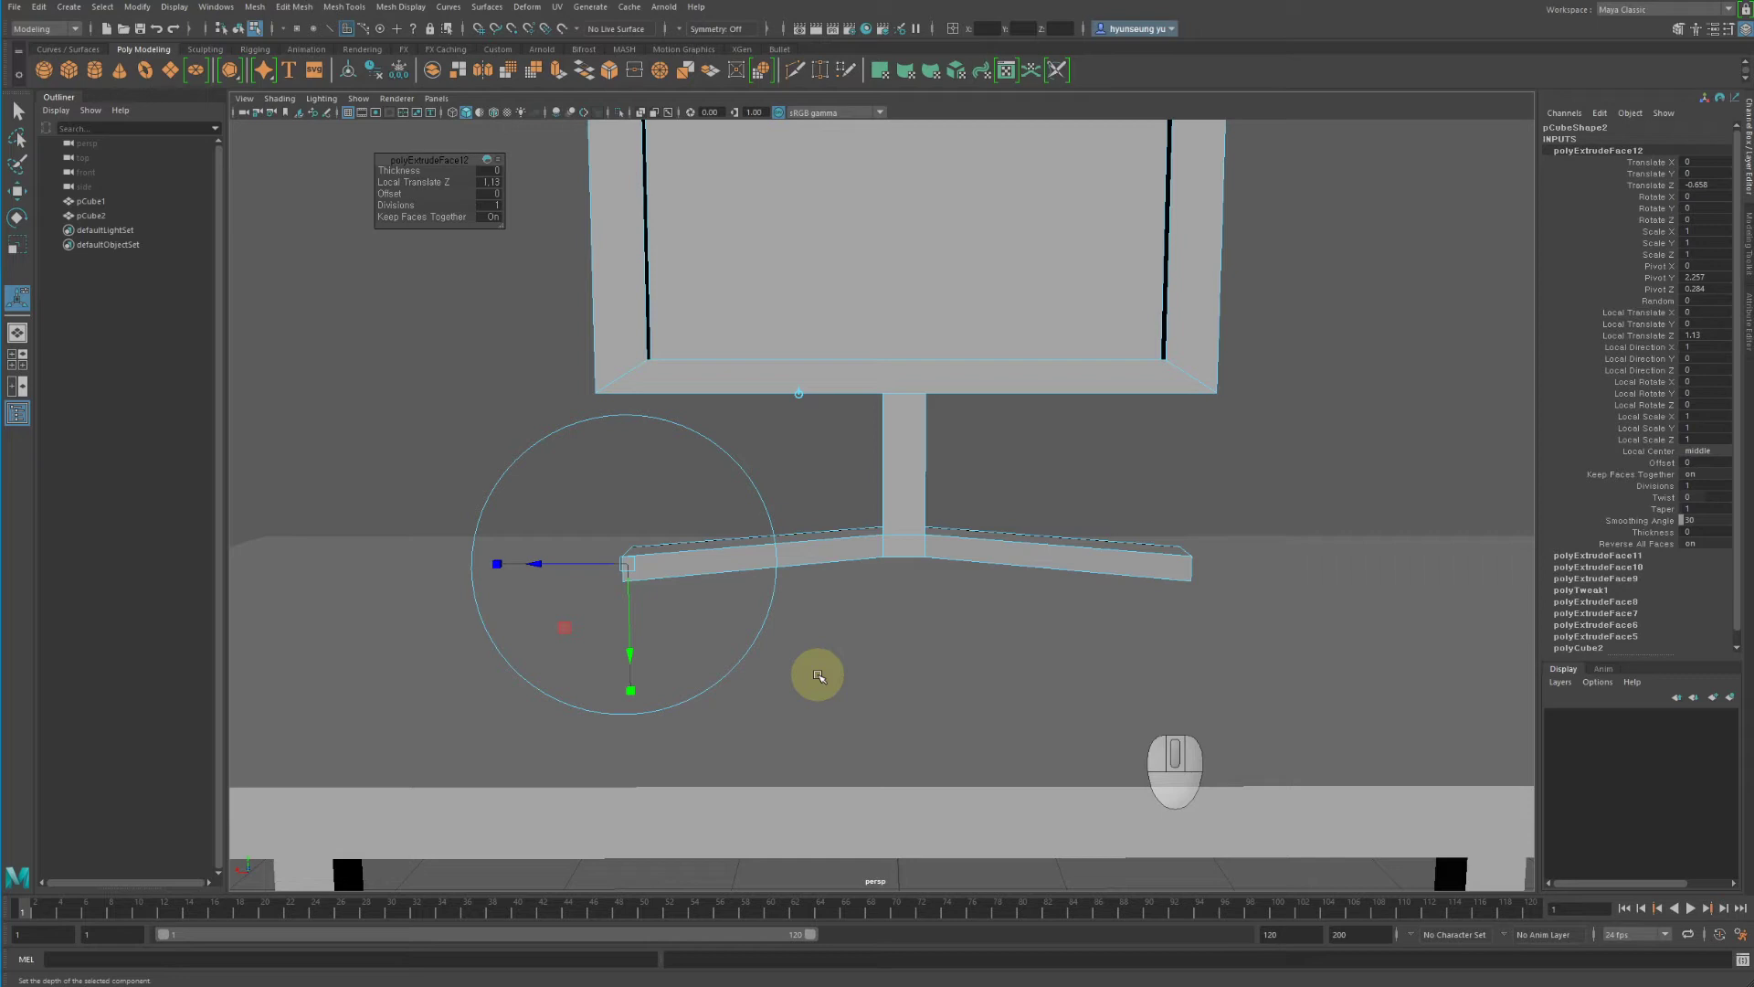
Return to object mode, select only the monitor, and lower it toward the tabletop
alt+right_drag(1253, 408, 924, 356)
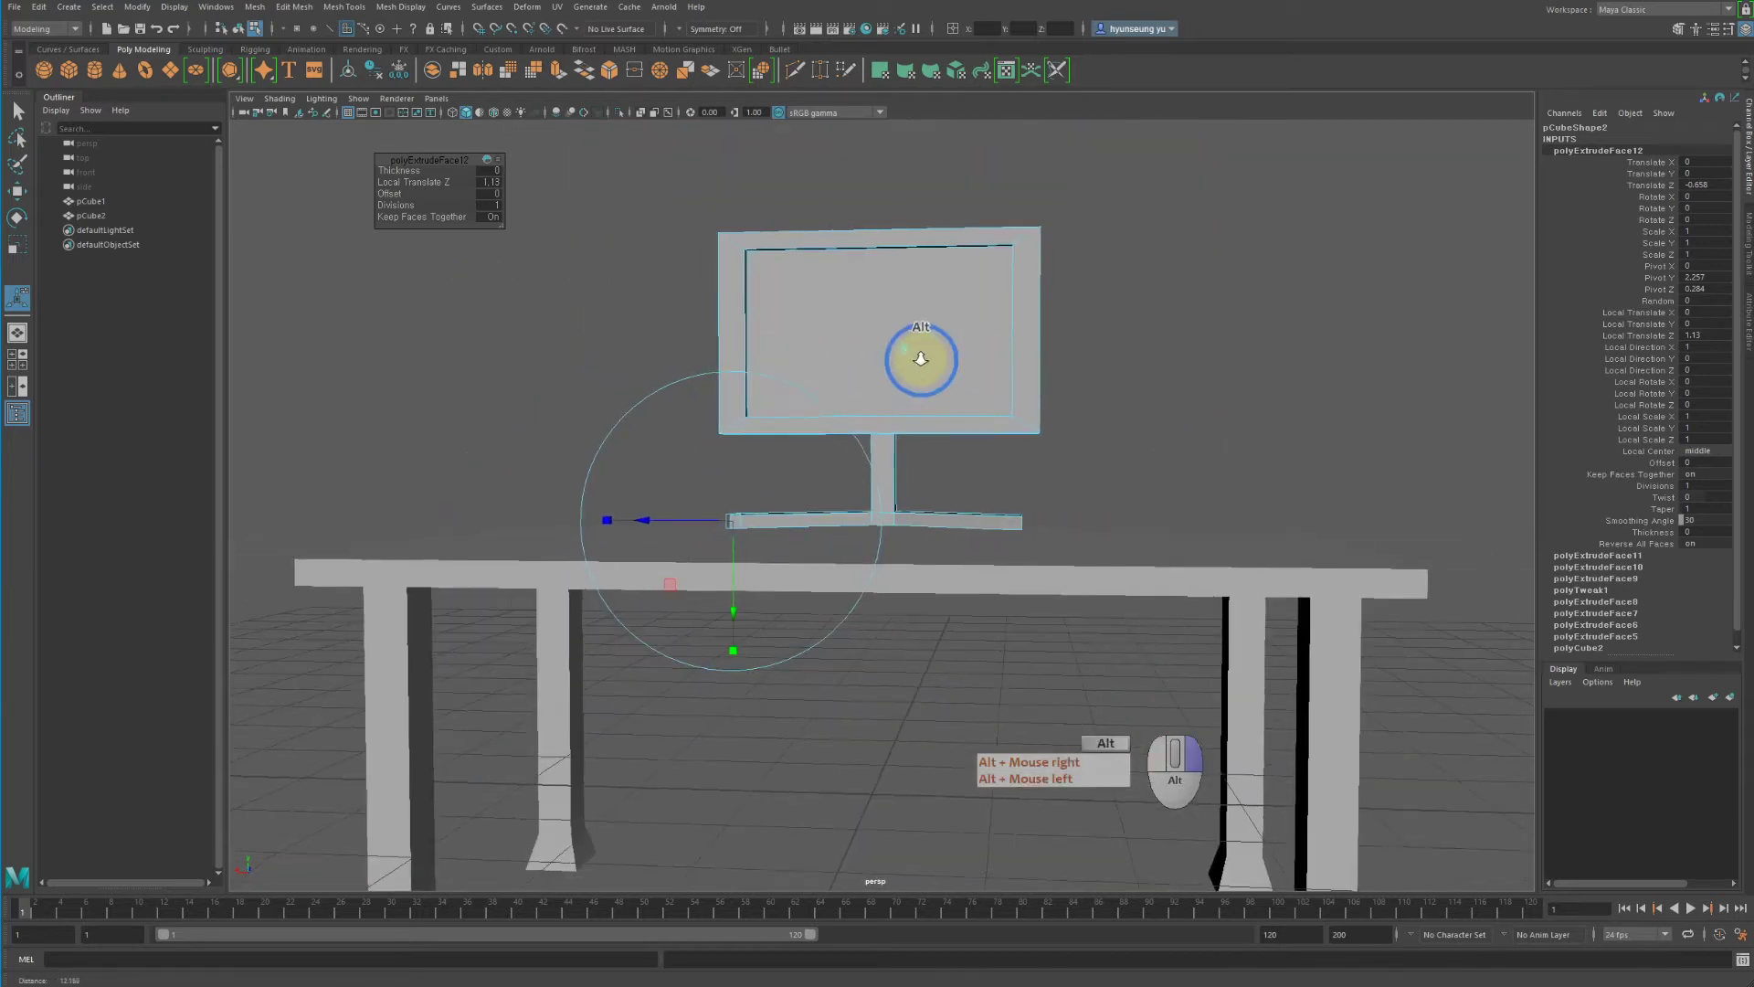
key(q)
click(932, 341)
alt+drag(1214, 292, 1065, 380)
click(1142, 560)
alt+drag(1122, 573, 1104, 497)
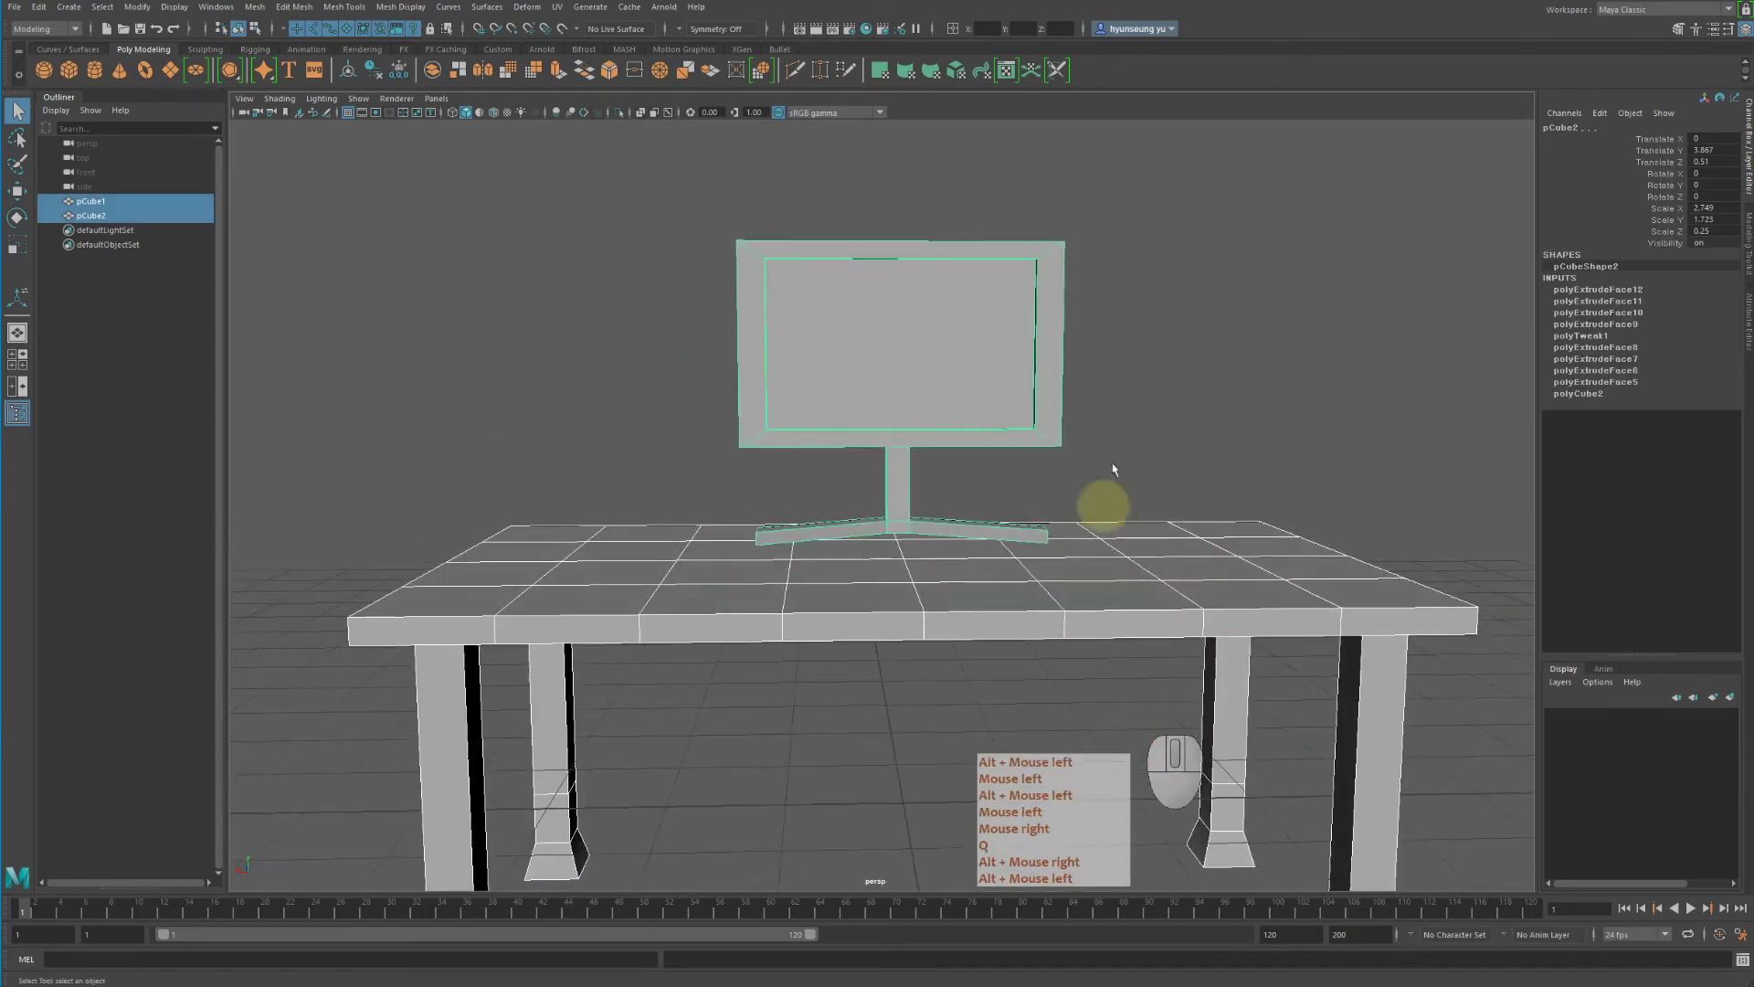
click(1105, 497)
click(886, 302)
key(w)
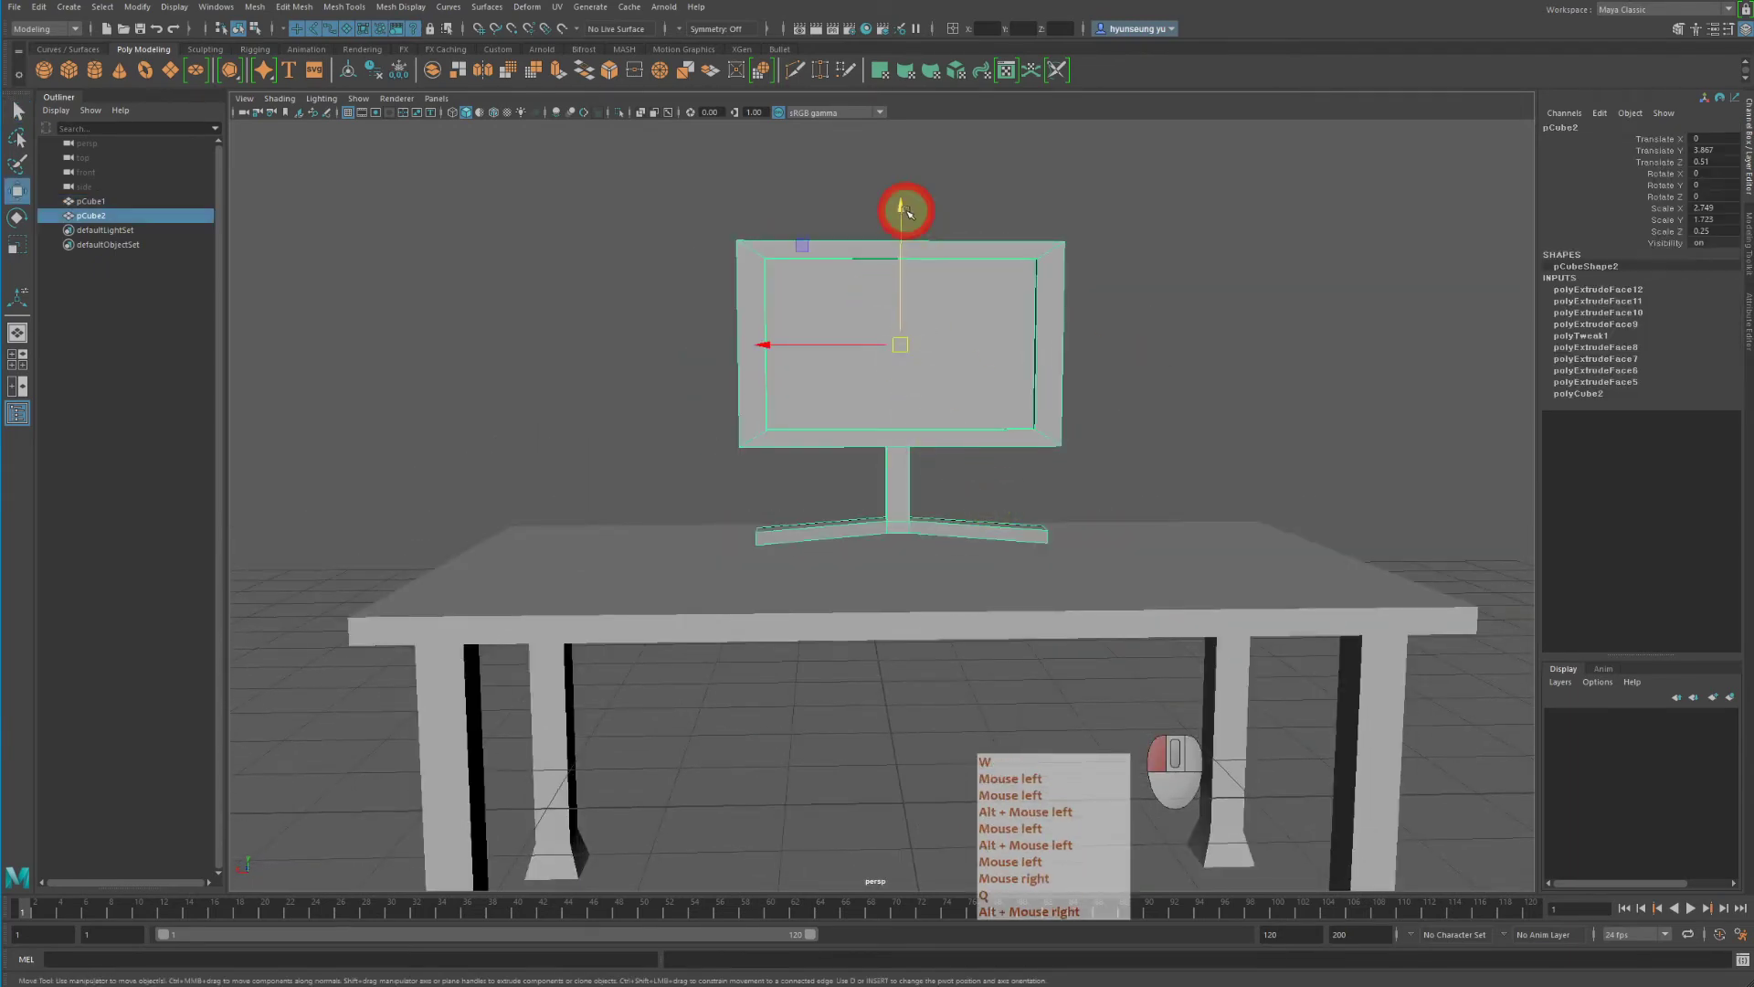
drag(905, 210, 919, 240)
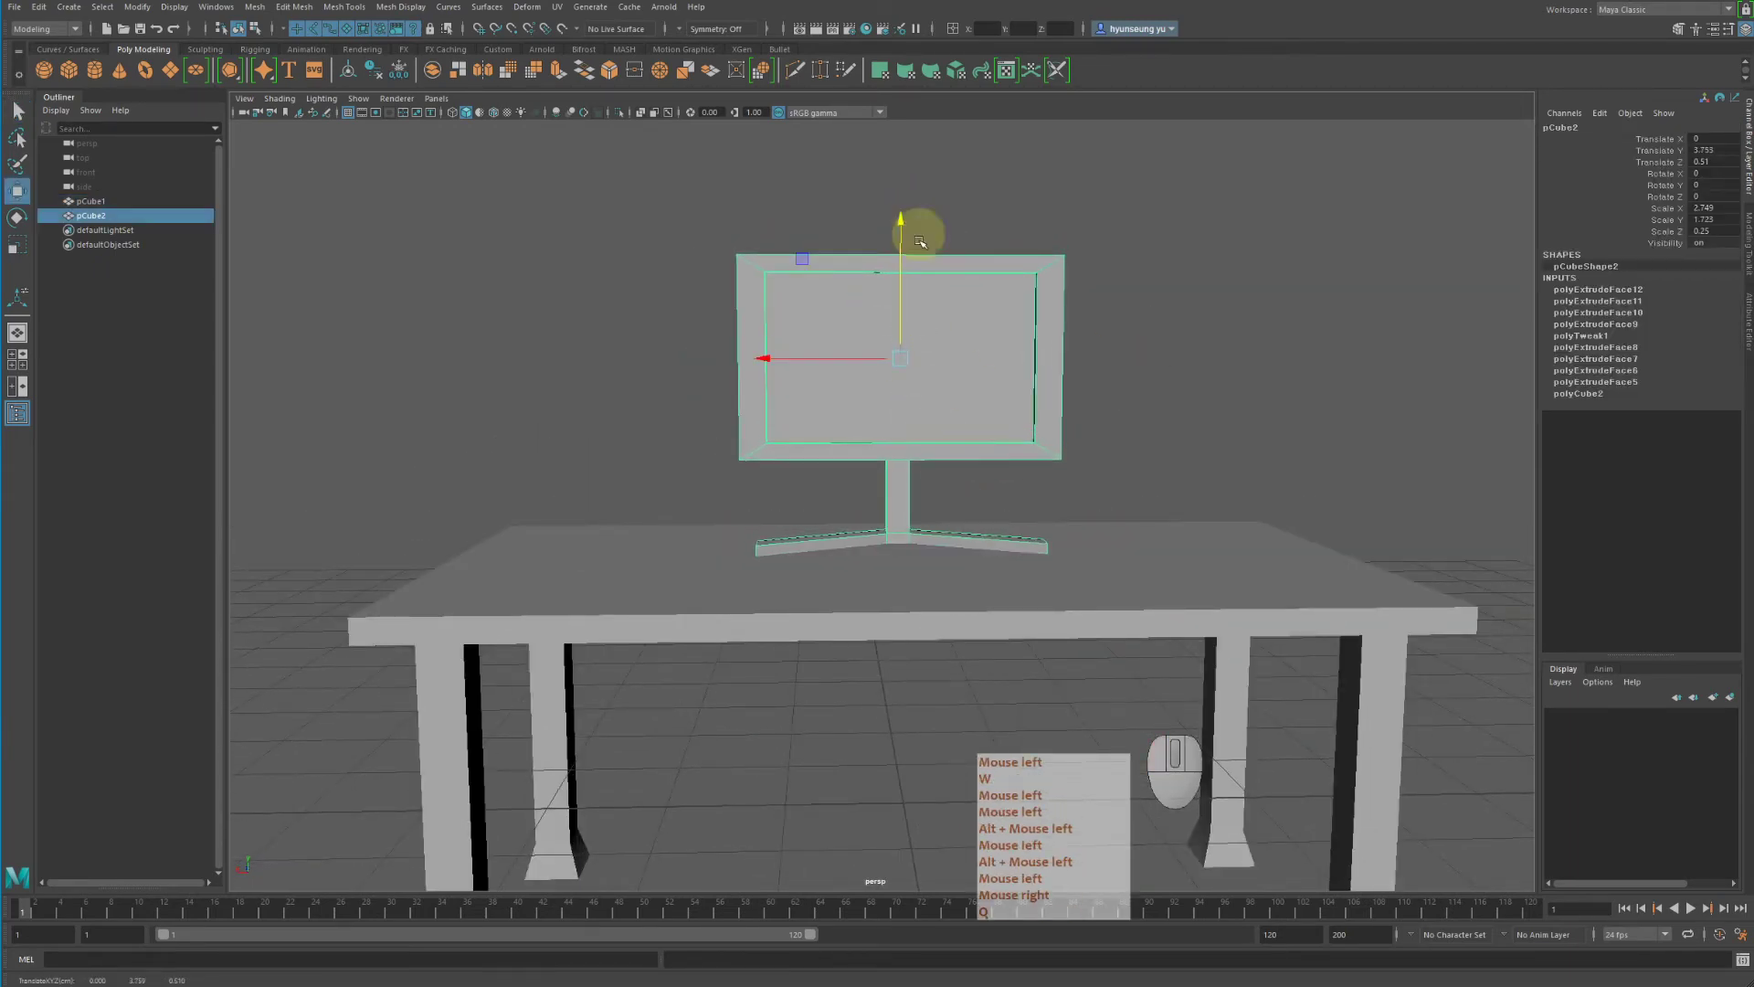
Shift the monitor sideways to about X 1.063, rotate it about 9.67 degrees around Y, and adjust its height to about Y 3.812
drag(810, 353, 690, 345)
mouse_move(918, 374)
alt+mouse_down()
mouse_move(853, 396)
mouse_move(901, 344)
alt+mouse_up()
key(e)
key(w)
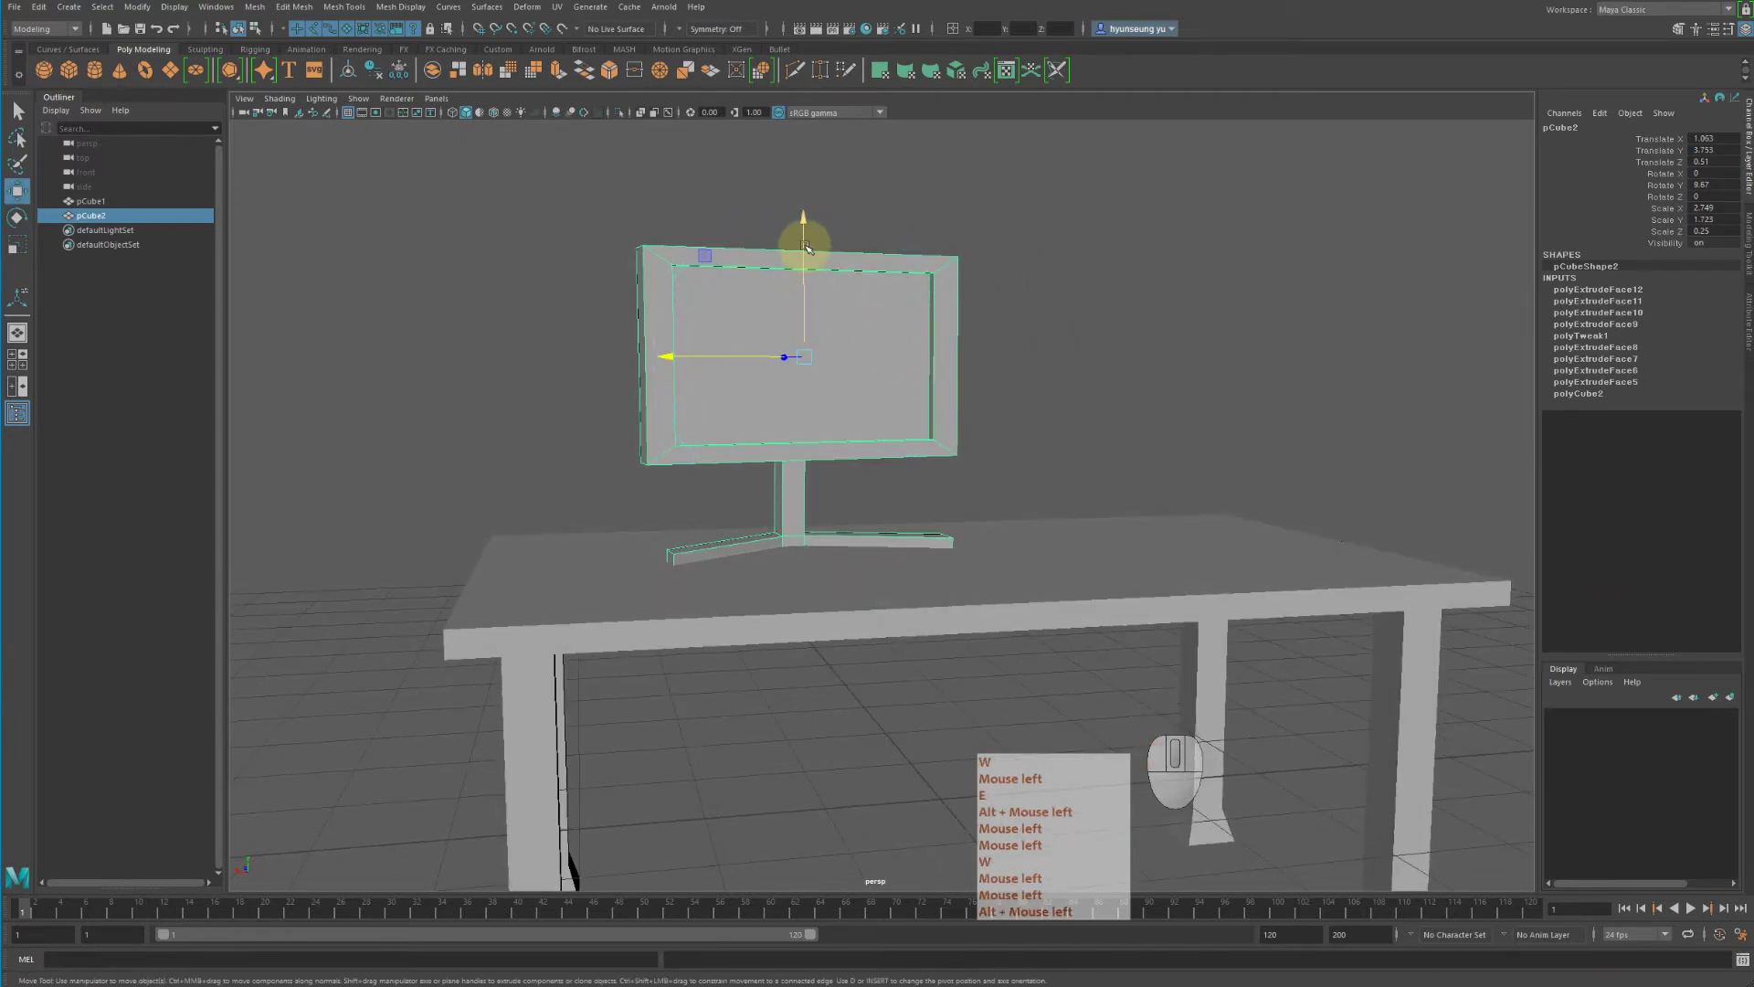
drag(806, 247, 801, 233)
alt+drag(1147, 319, 1115, 337)
key(q)
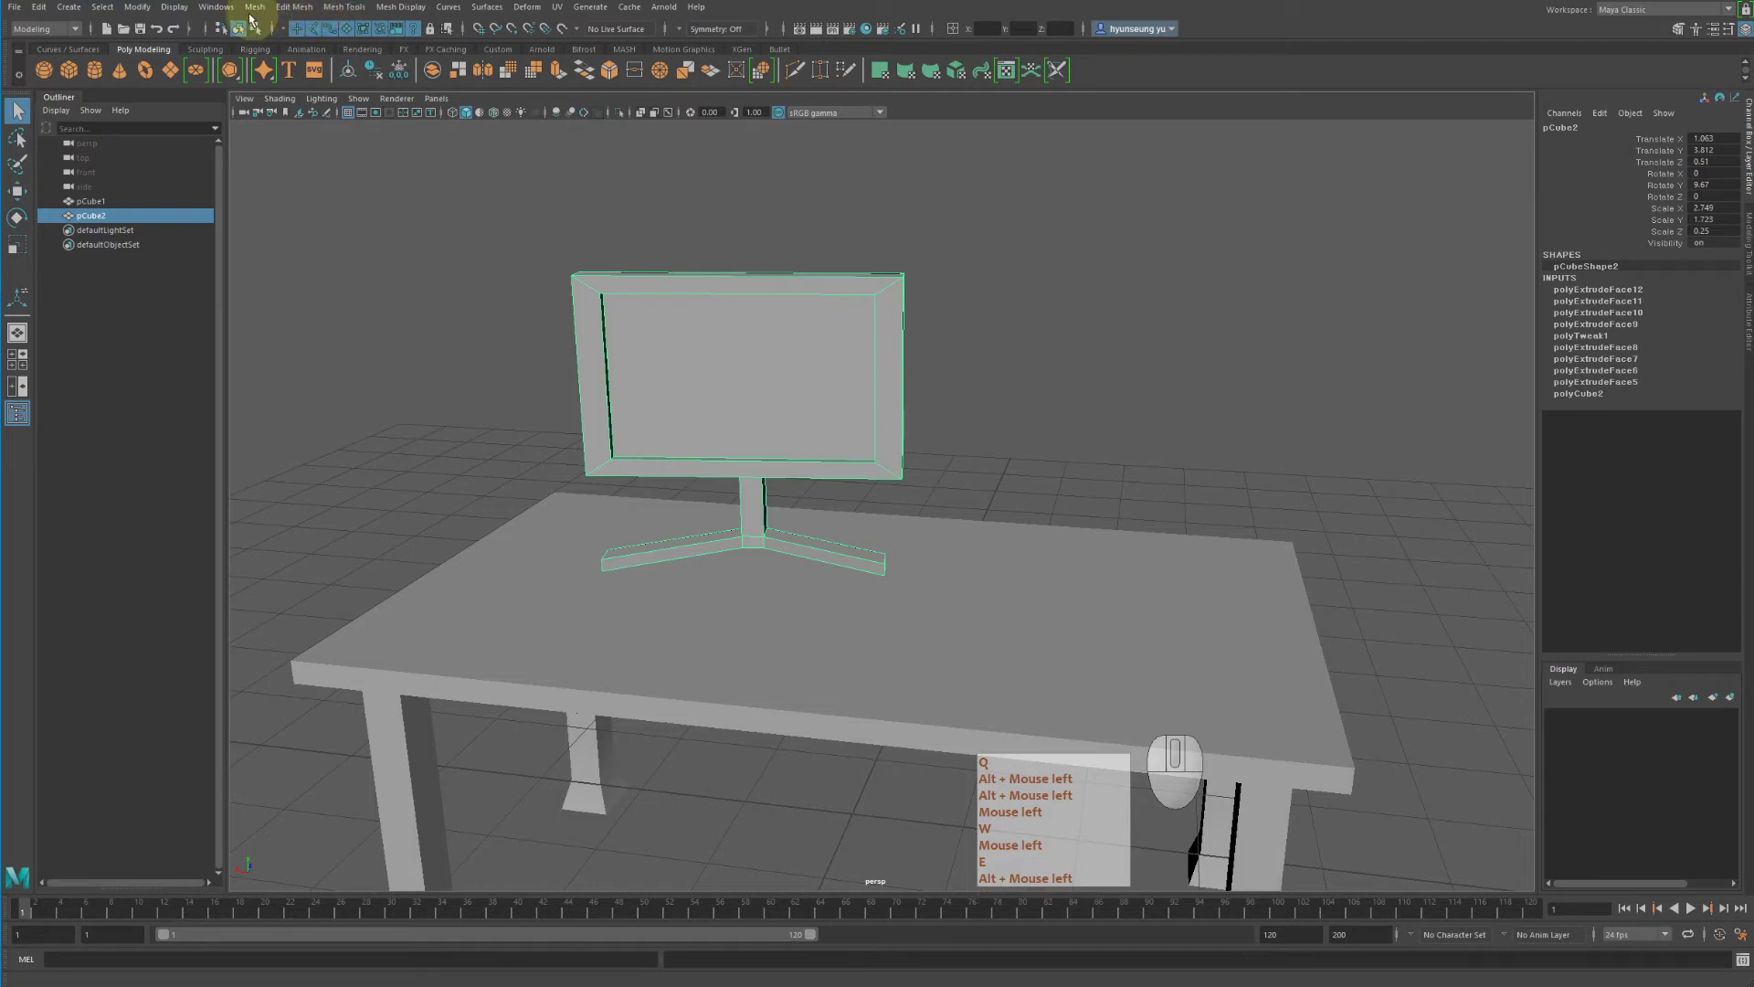
Open the Extrude command's options and create a polygon sphere
click(295, 6)
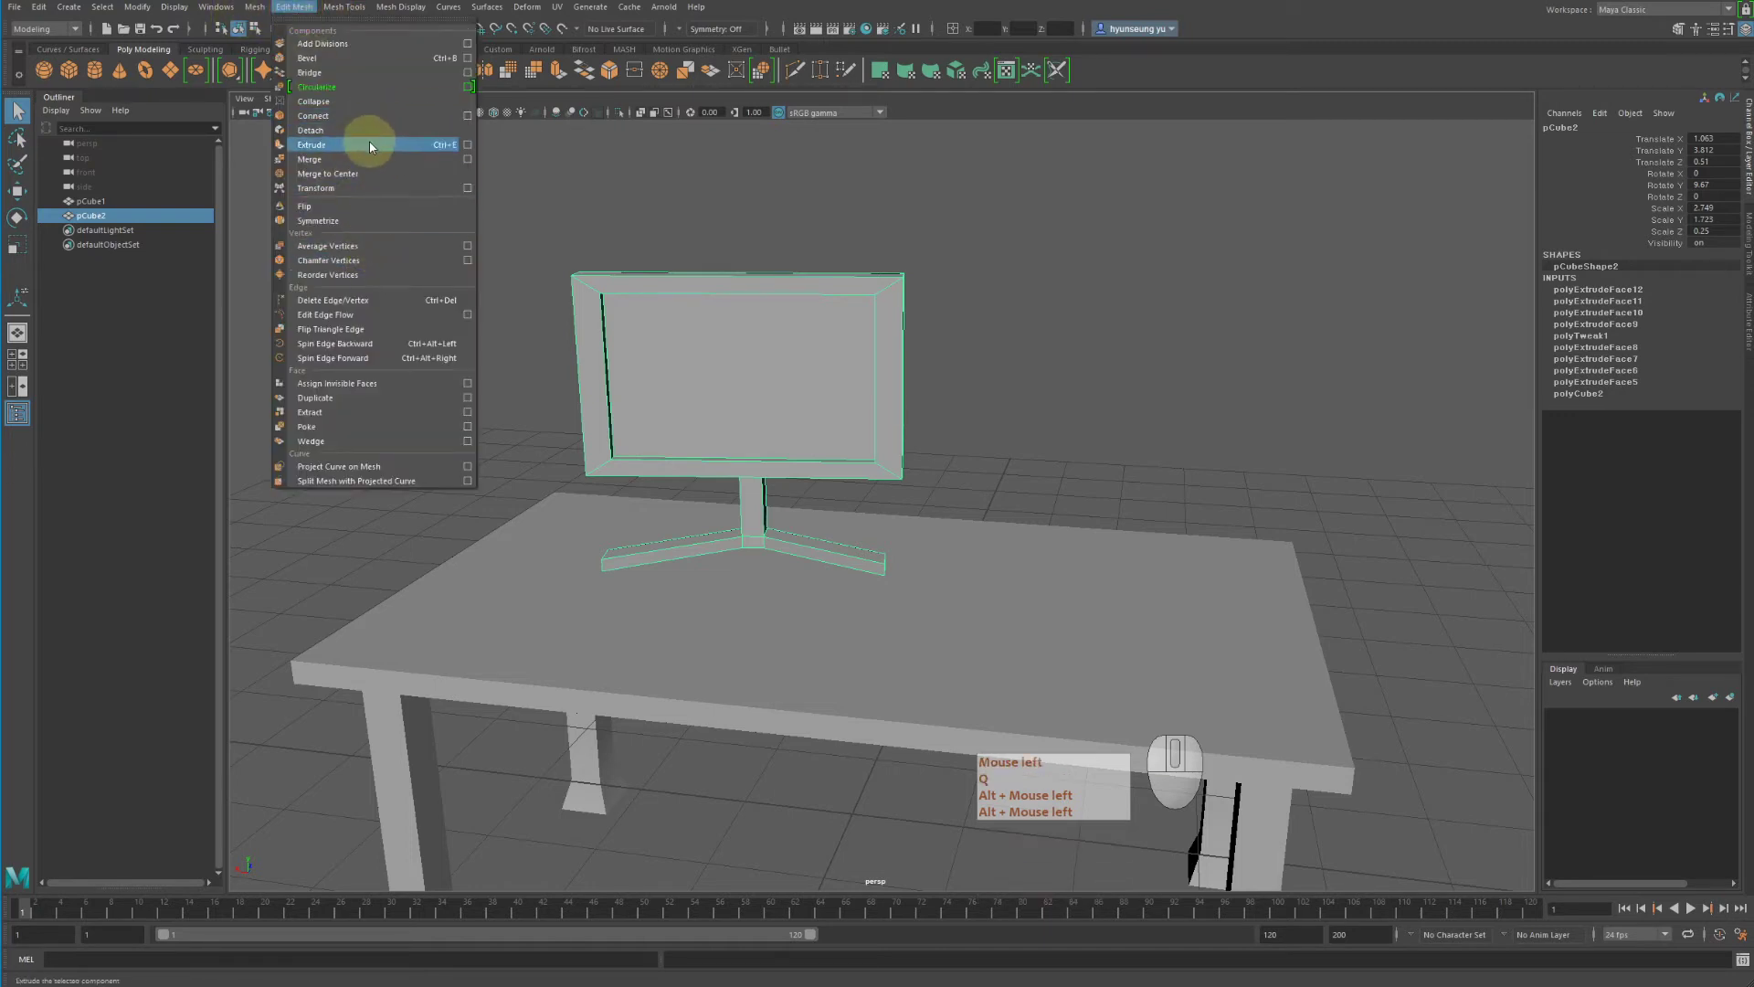
click(466, 145)
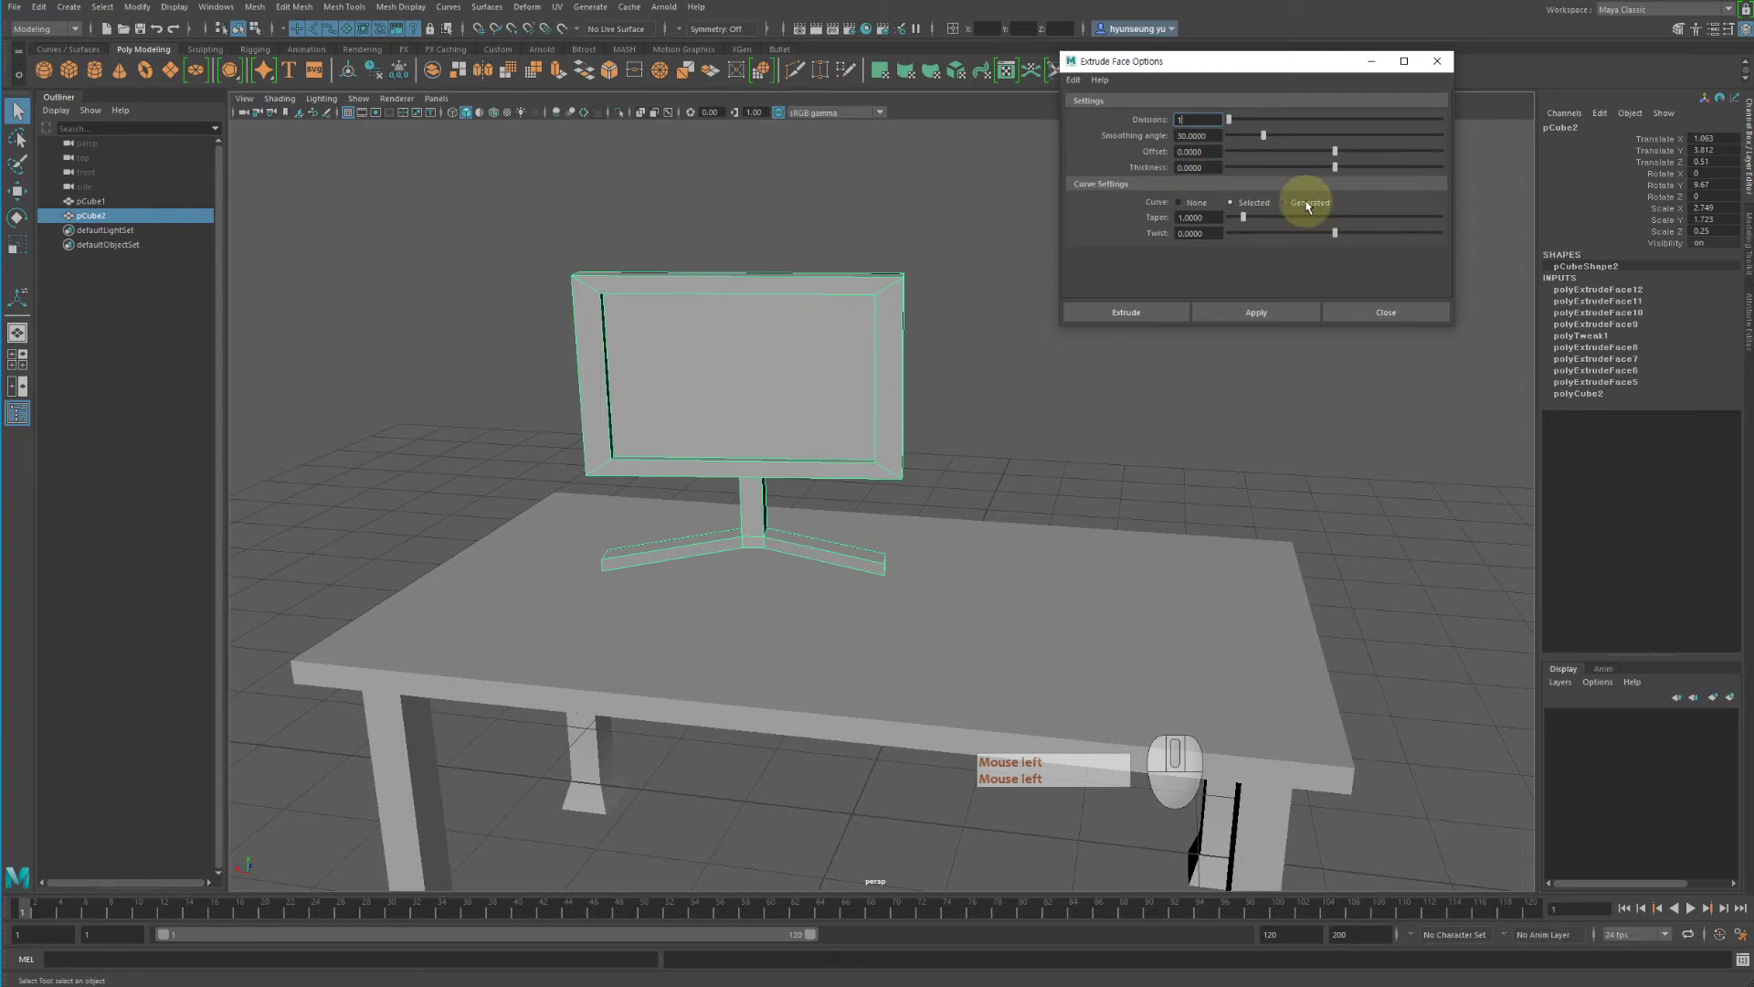
click(44, 71)
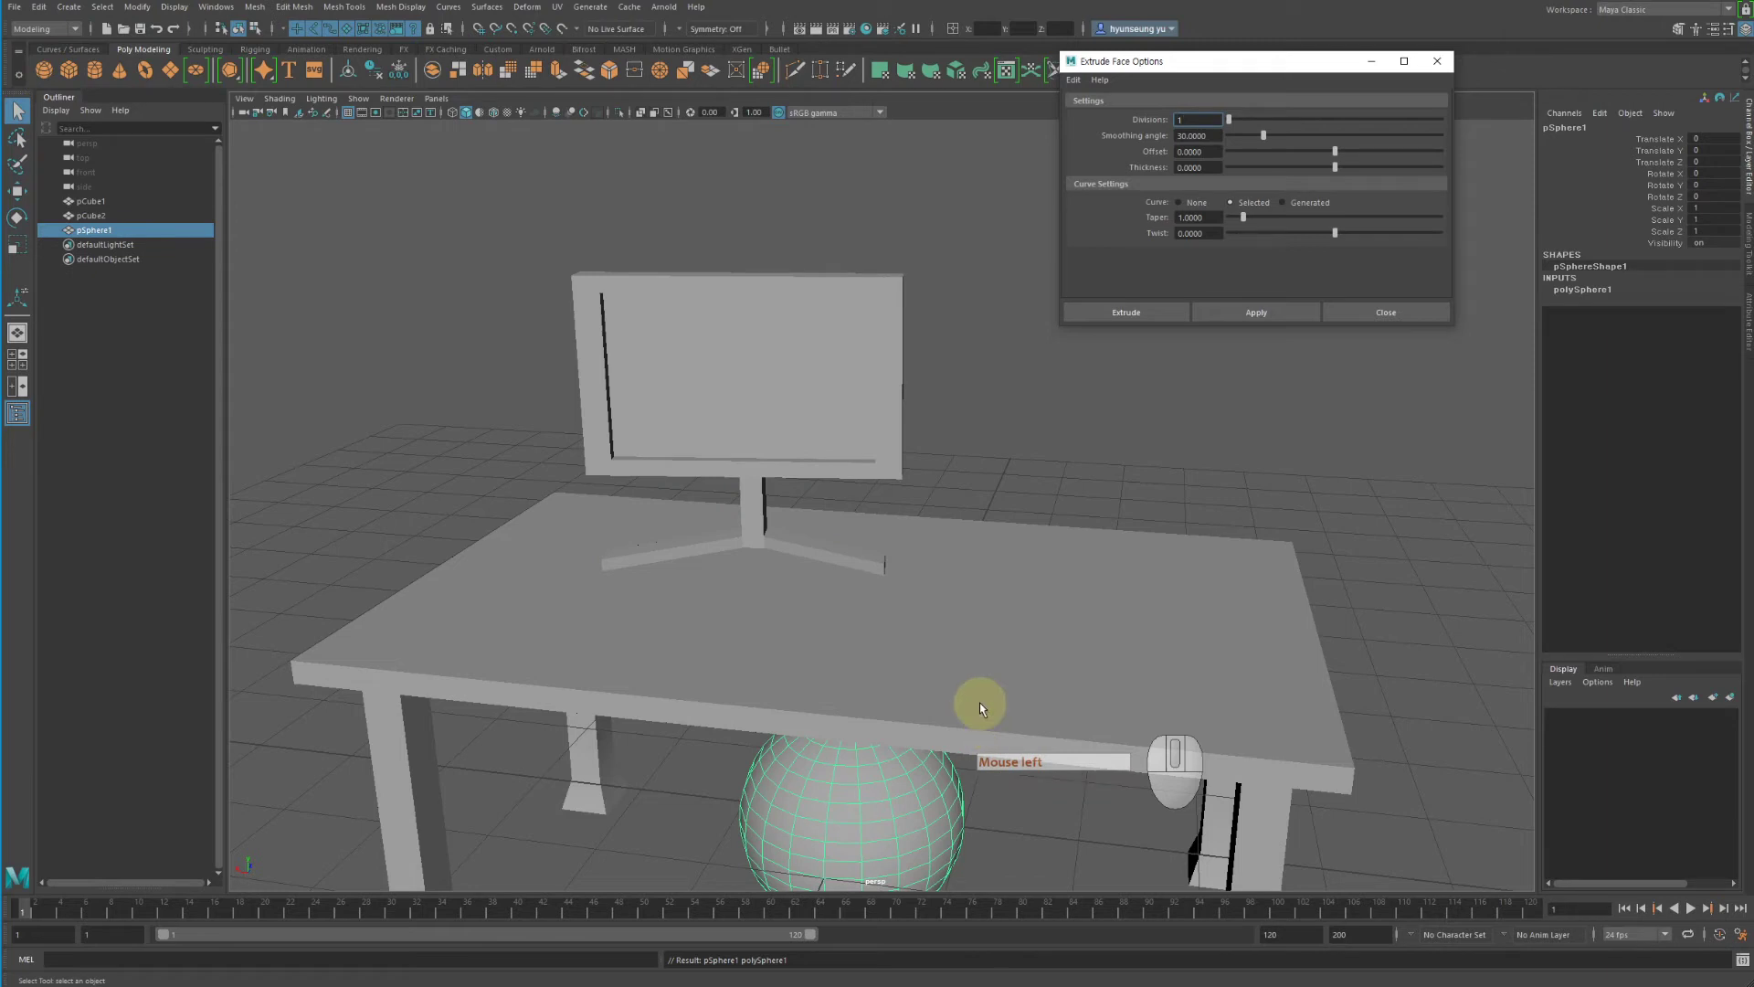
key(w)
alt+drag(921, 704, 1011, 689)
key(w)
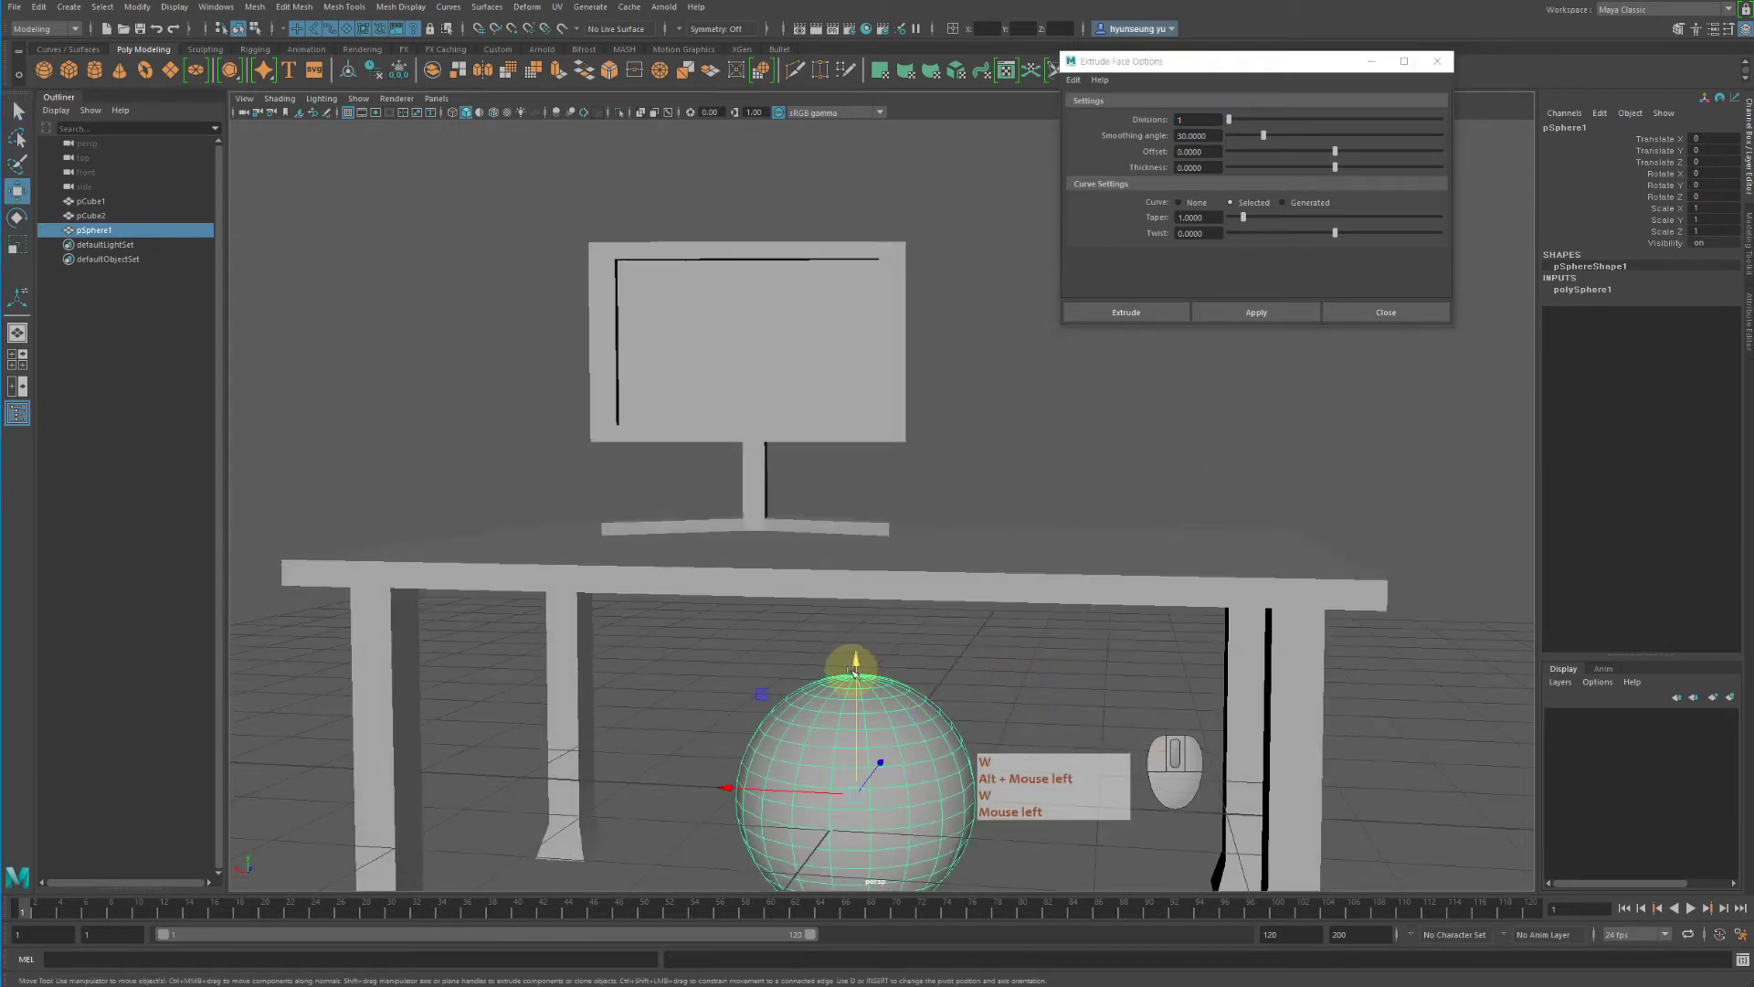
Move the sphere up and beside the monitor to about X -3.253, Y 3.072
drag(853, 656, 854, 292)
drag(736, 434, 1136, 415)
alt+middle_drag(1136, 415, 951, 537)
alt+drag(952, 536, 1051, 411)
key(q)
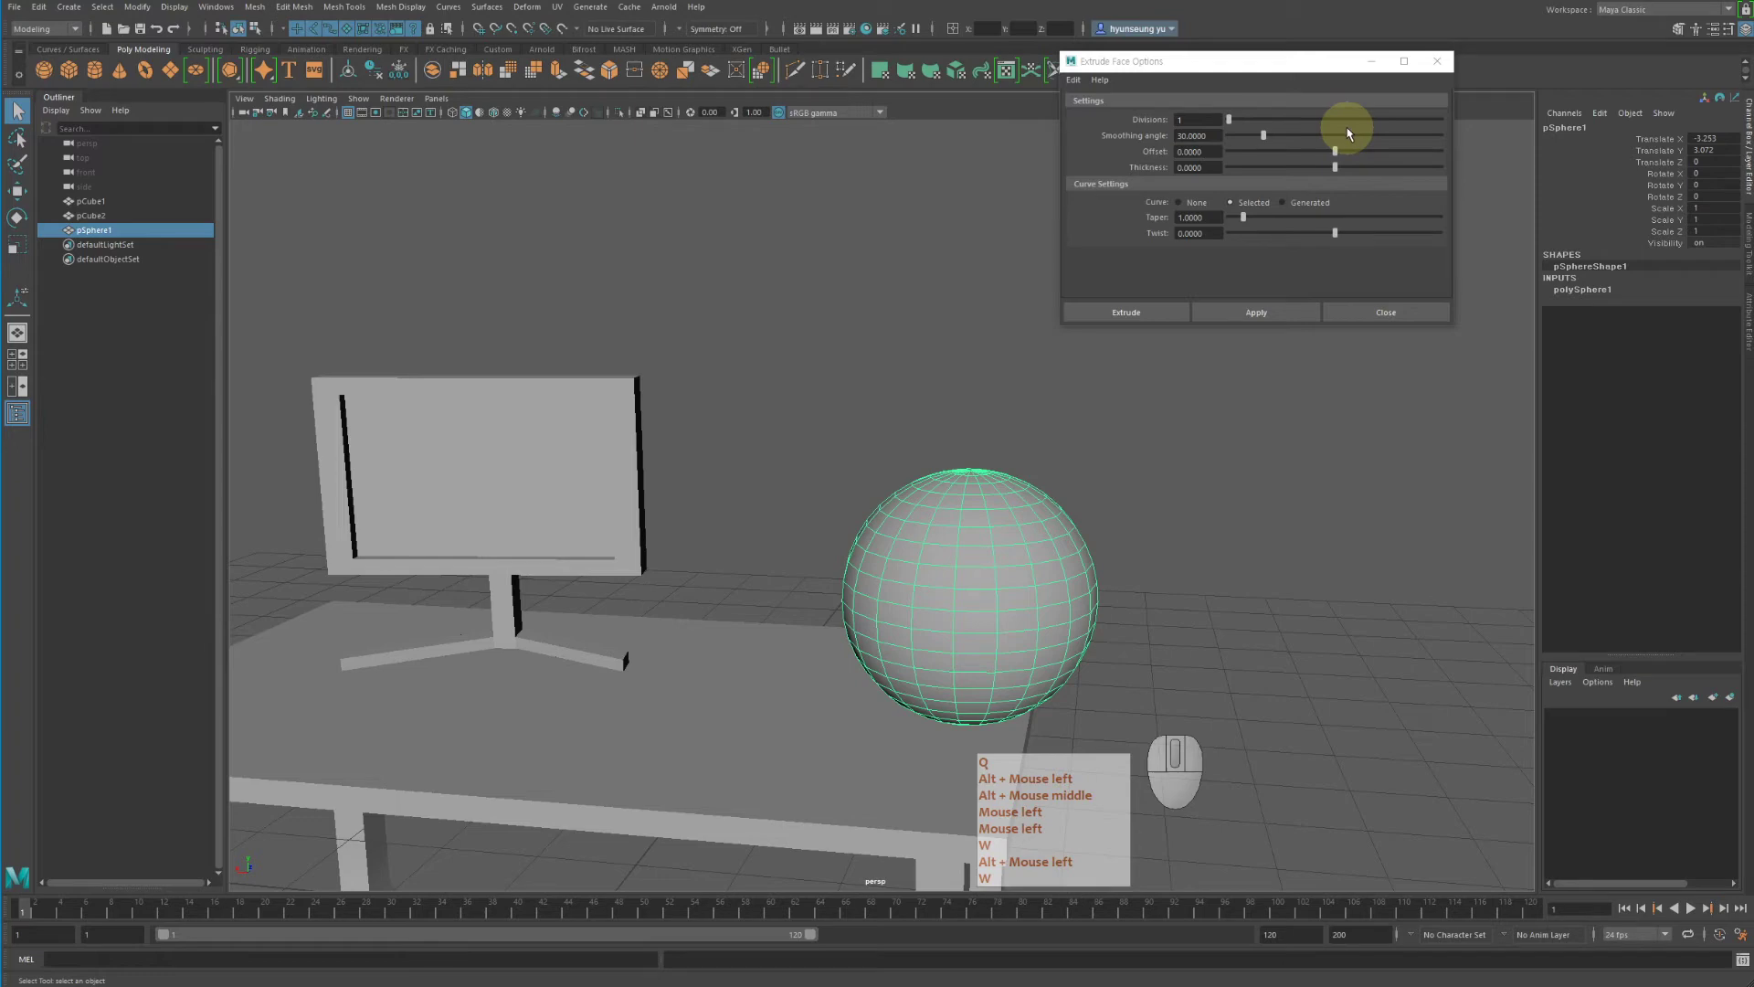
Select a single face on the upper side of the sphere and extrude it outward by about 1.16
right_drag(999, 562, 1078, 560)
click(1042, 547)
alt+middle_drag(1206, 548, 1169, 539)
alt+drag(1170, 539, 1051, 512)
alt+right_drag(1050, 512, 1156, 519)
alt+middle_drag(1156, 519, 1096, 585)
alt+drag(1097, 584, 1043, 655)
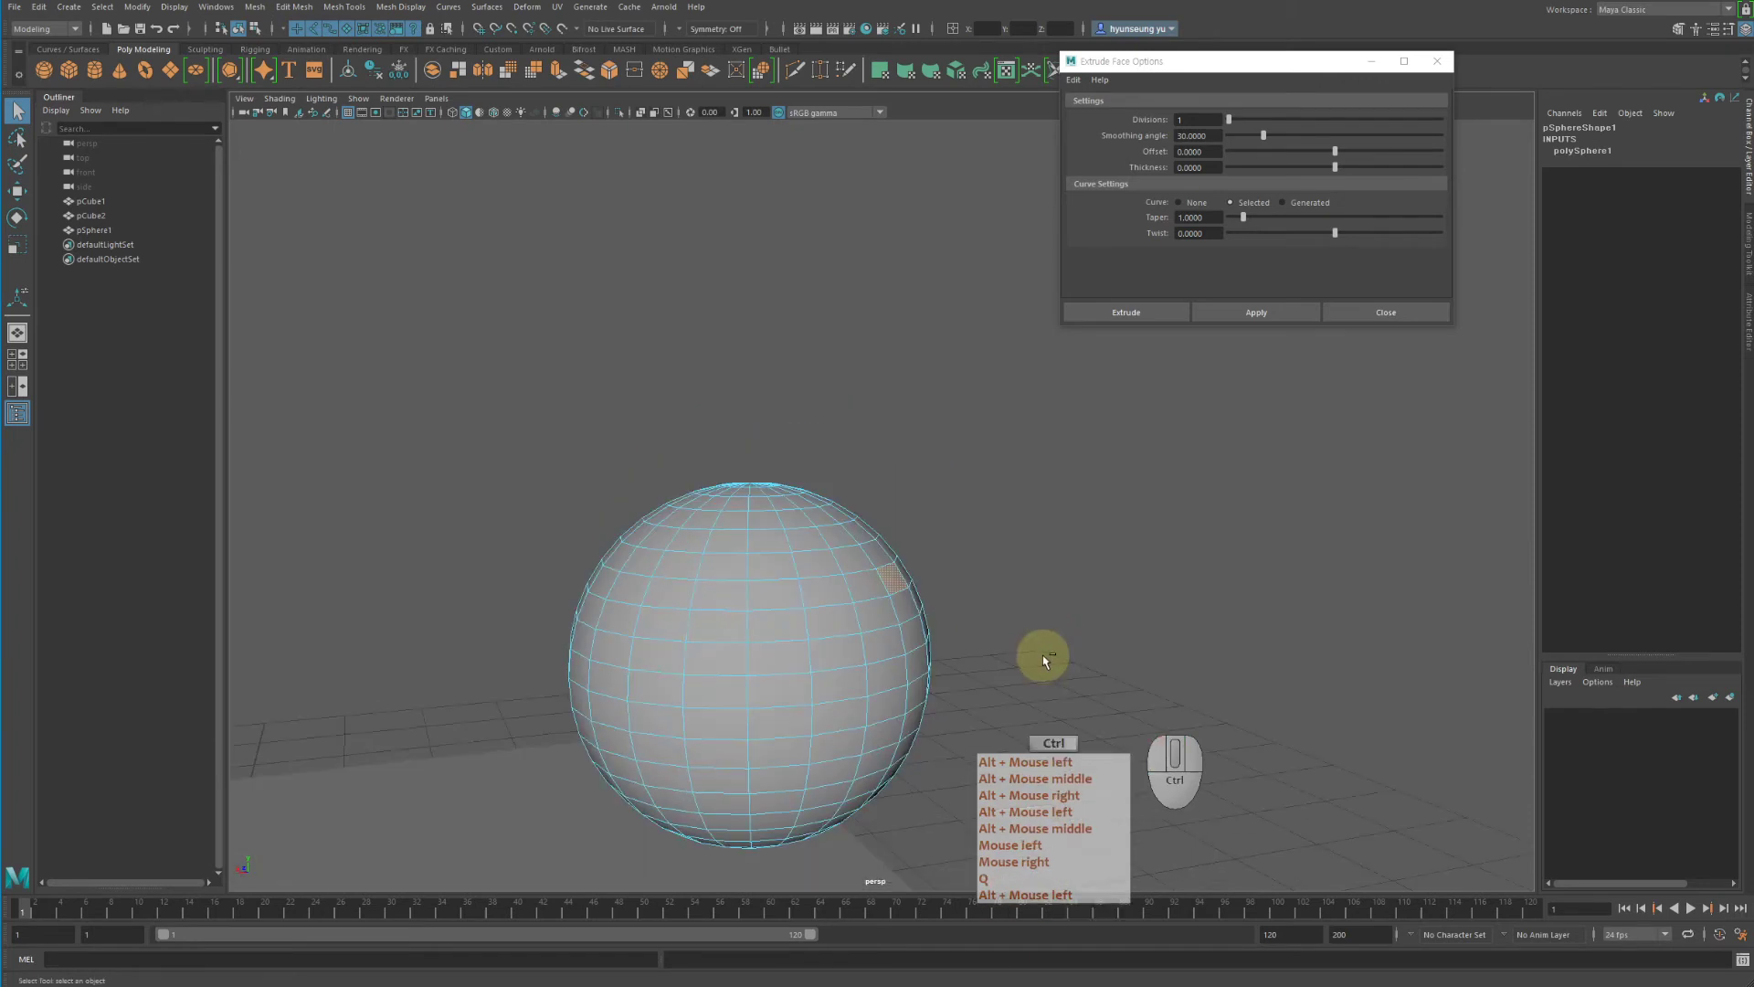
key(ctrl+e)
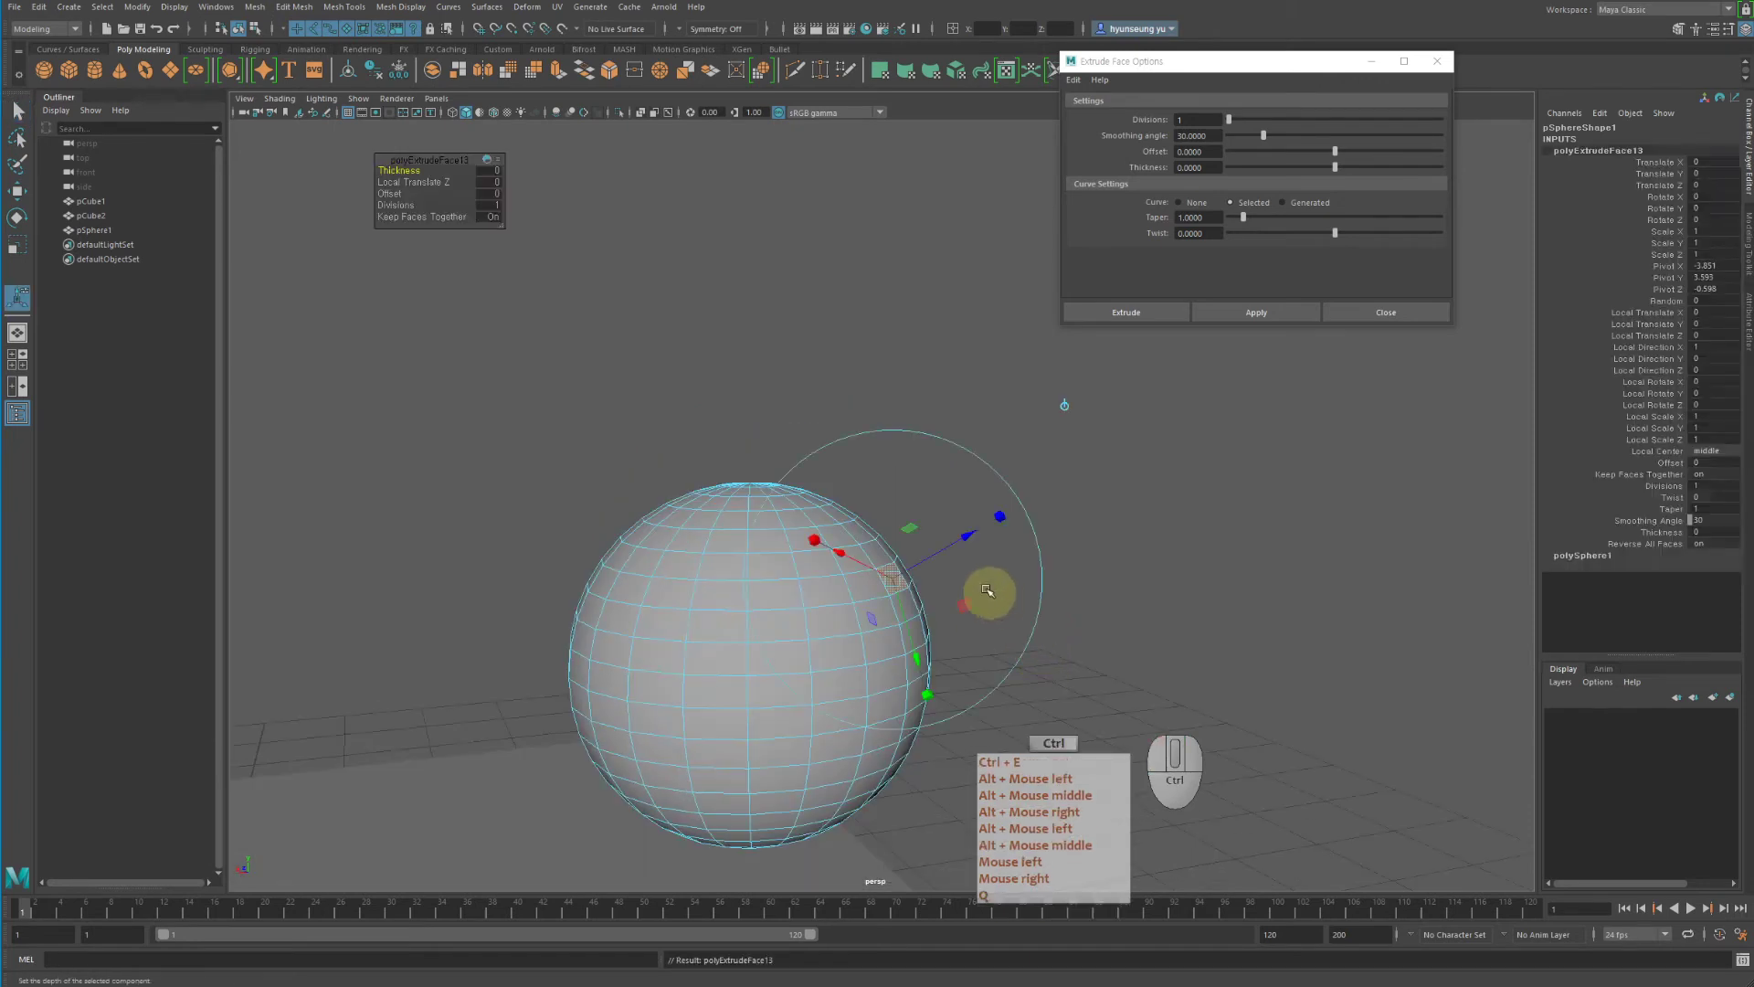
drag(967, 537, 1010, 607)
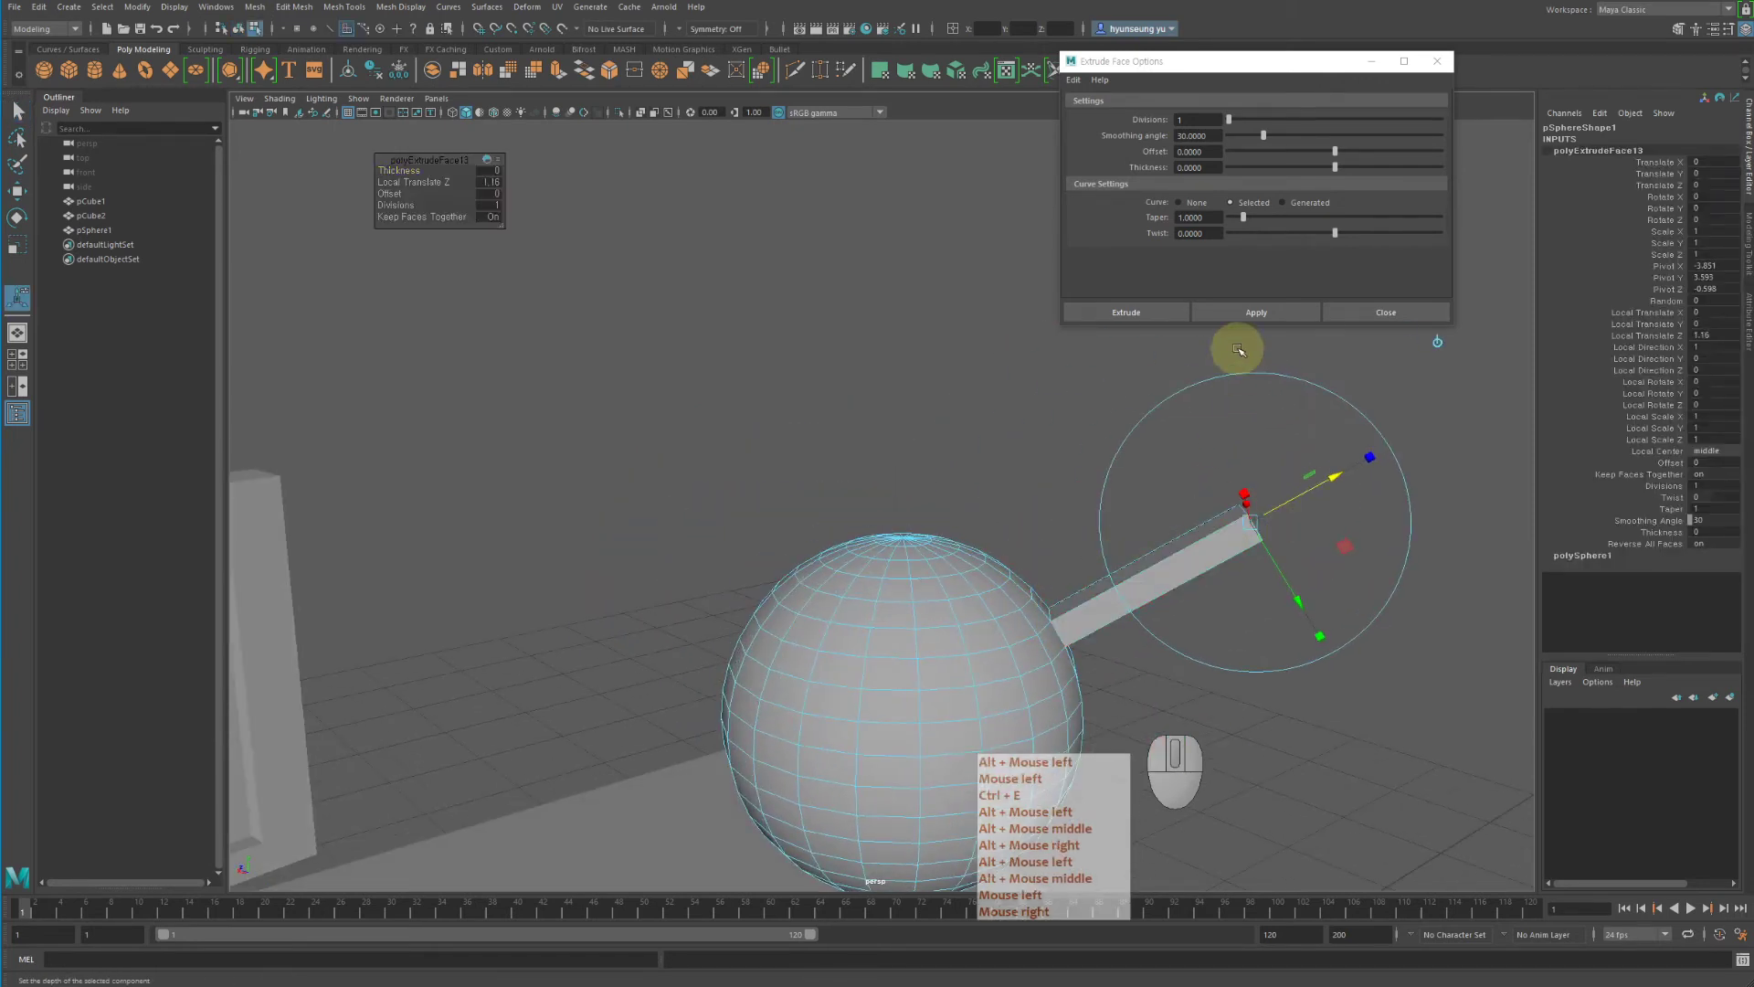
Undo the sphere face's extrusion and its selection
alt+drag(1226, 630, 1237, 548)
key(z)
key(z)
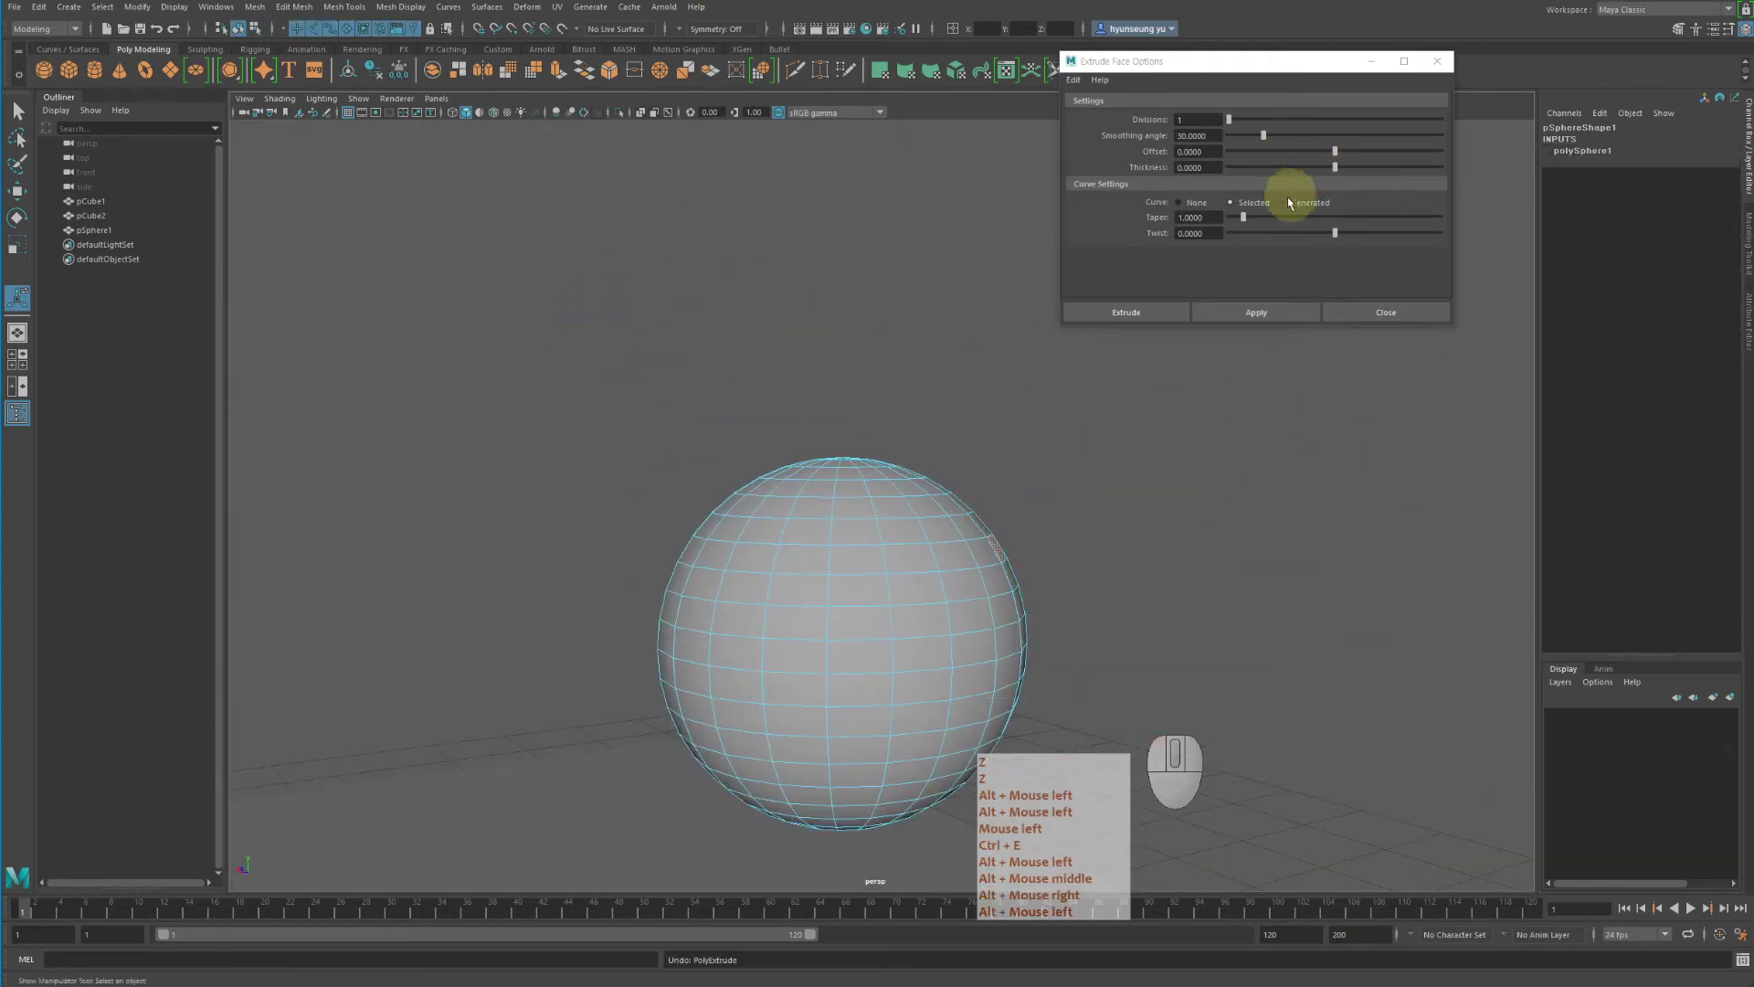
key(z)
key(shift+z)
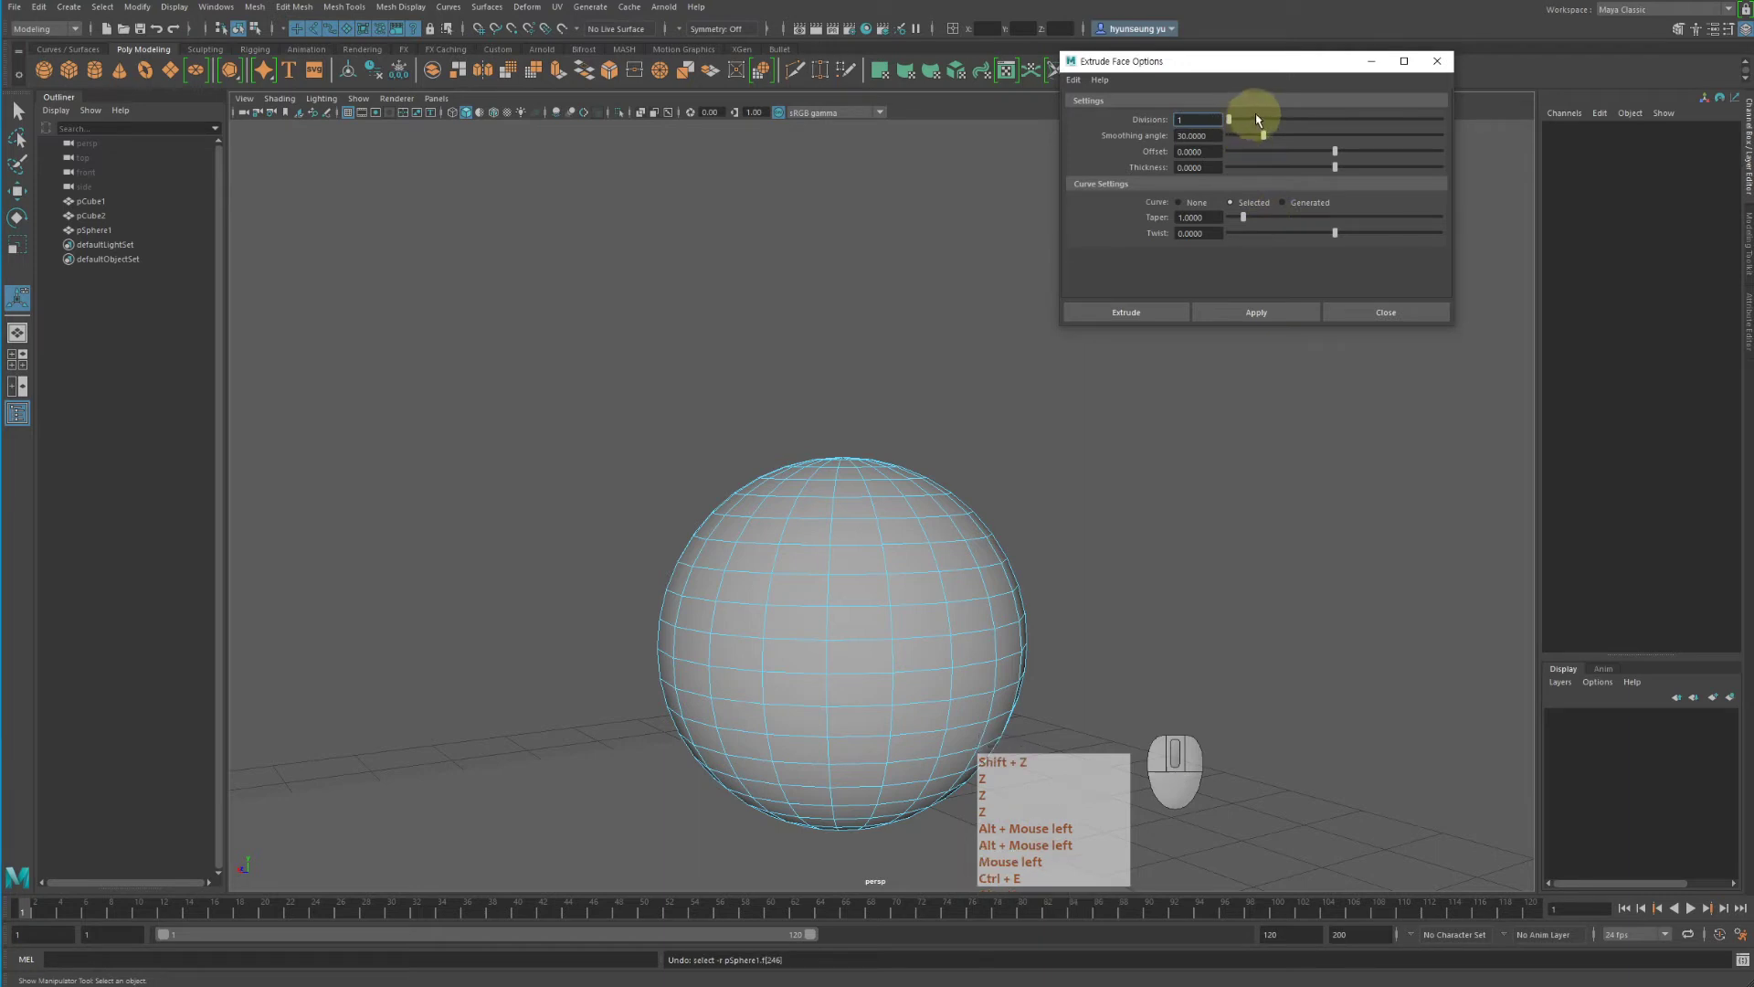
Set the Extrude divisions to 11, apply the options, and reactivate face selection on the sphere
mouse_move(1253, 118)
mouse_down()
mouse_move(1296, 118)
mouse_move(1238, 122)
mouse_up()
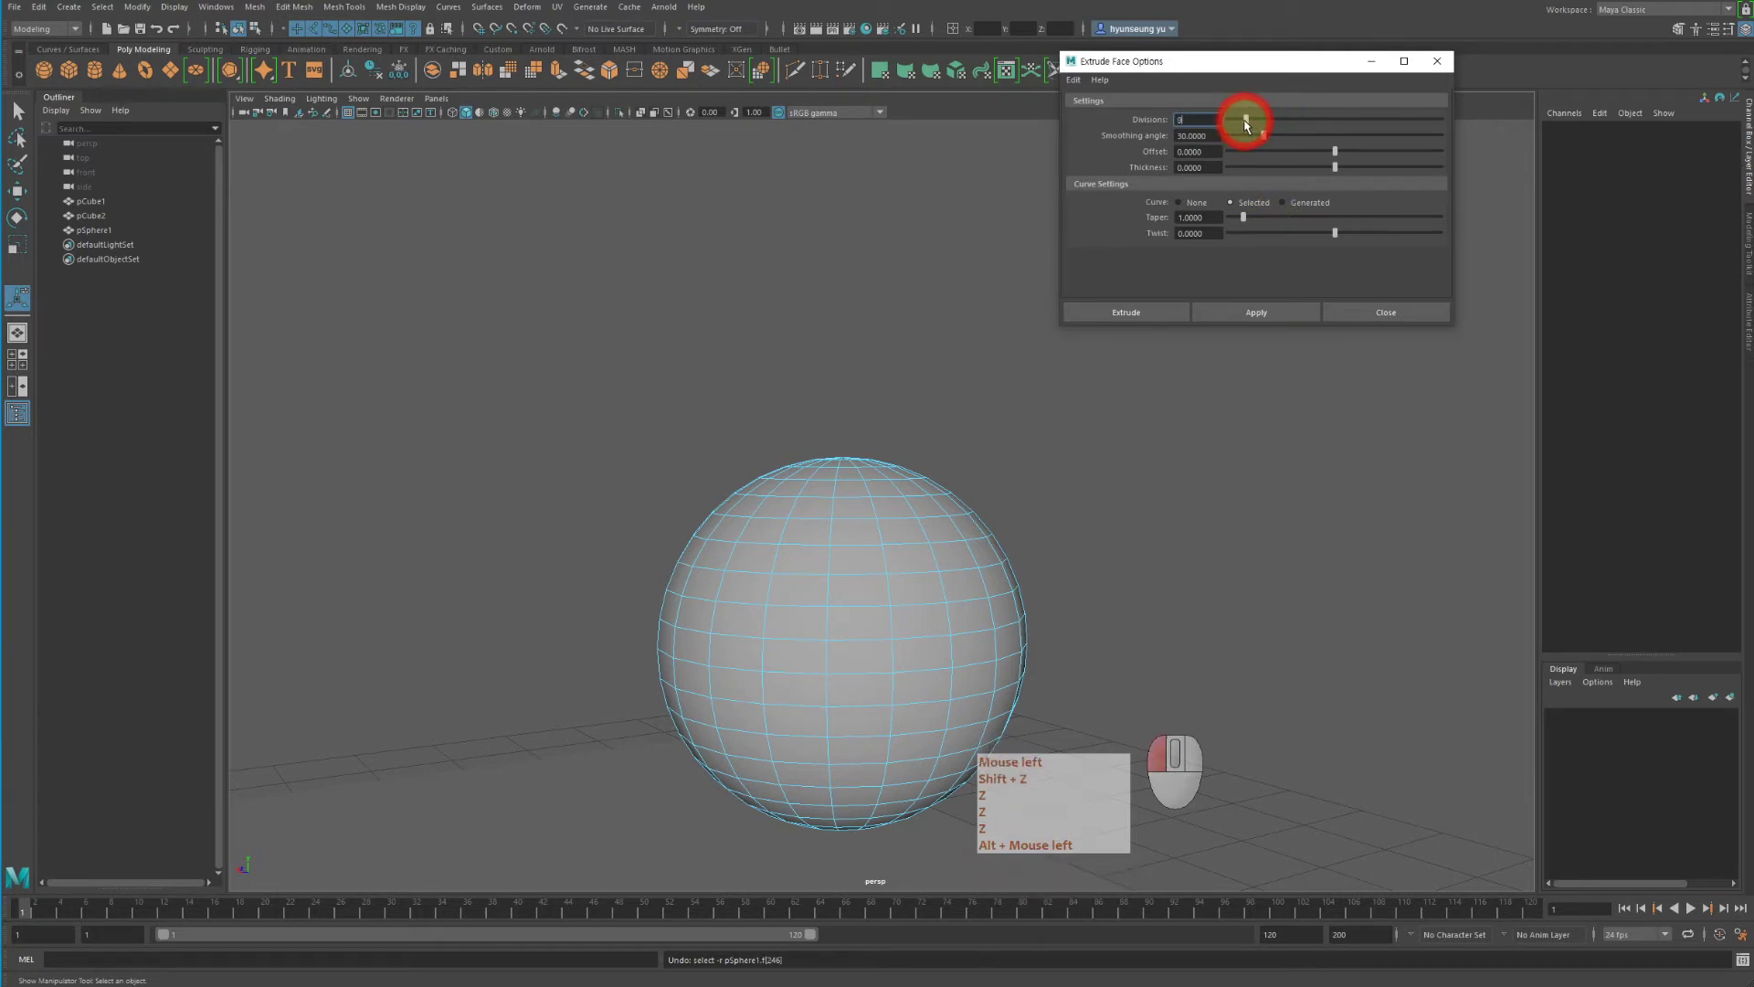
drag(1250, 121, 1250, 122)
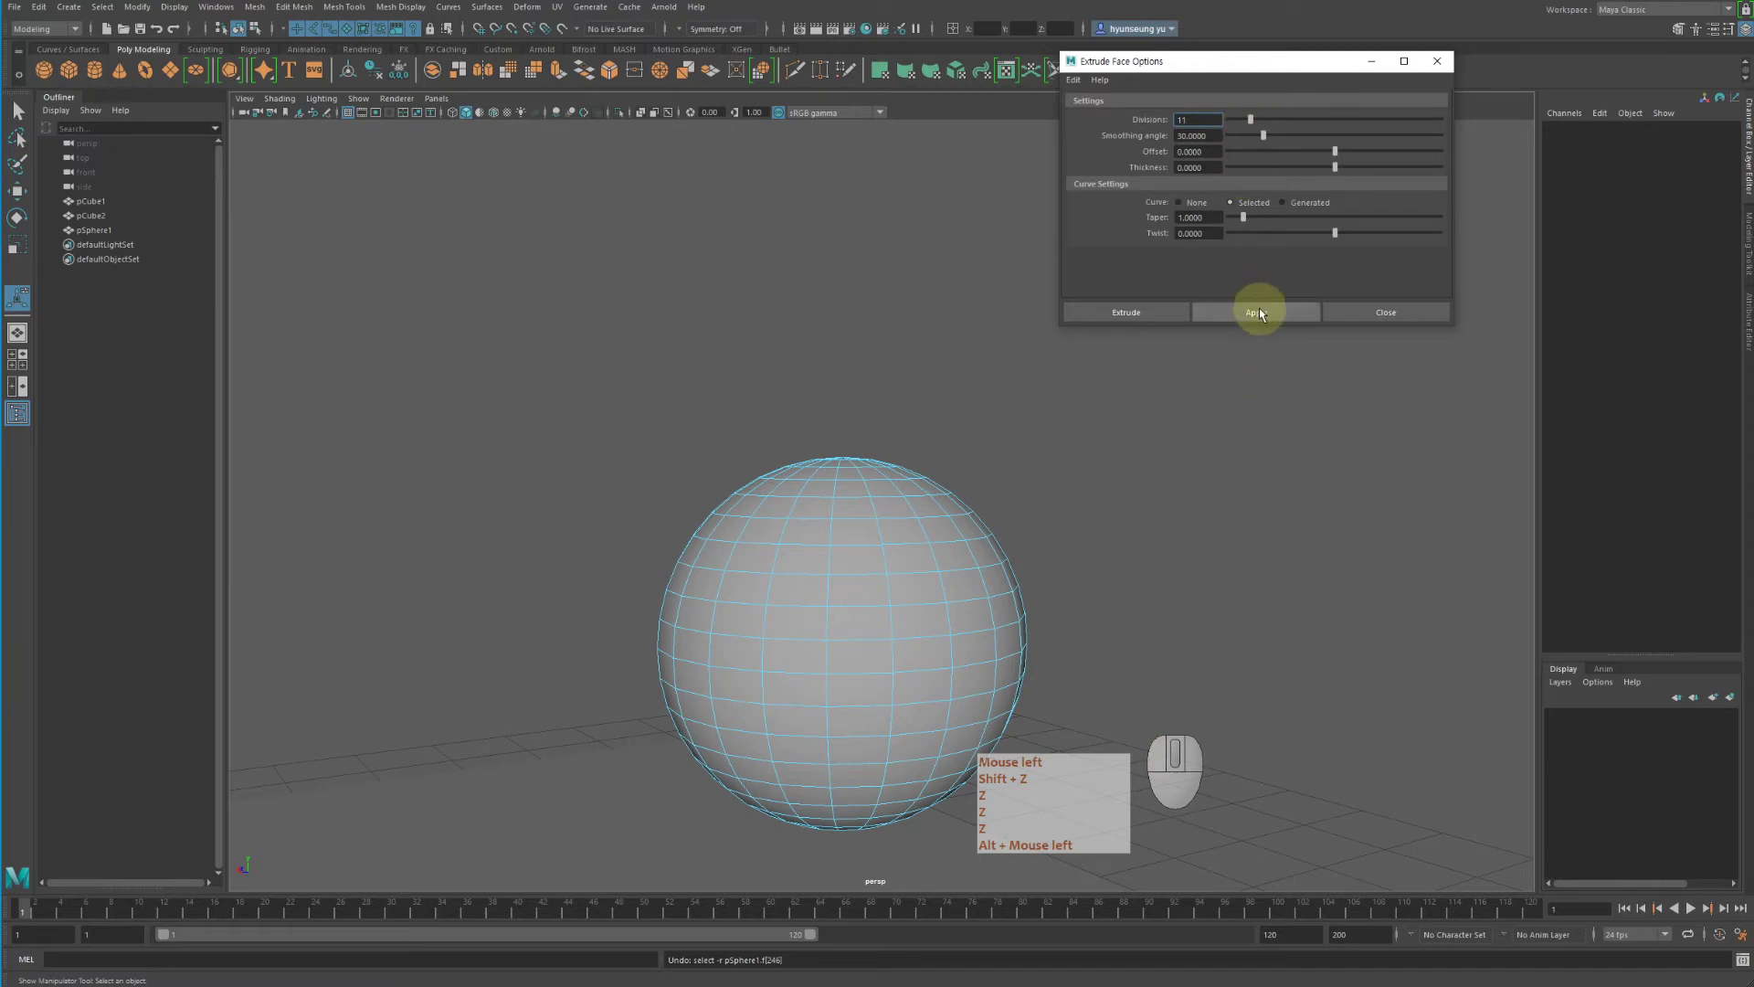
click(1259, 313)
alt+drag(1253, 360, 804, 559)
right_drag(804, 559, 816, 550)
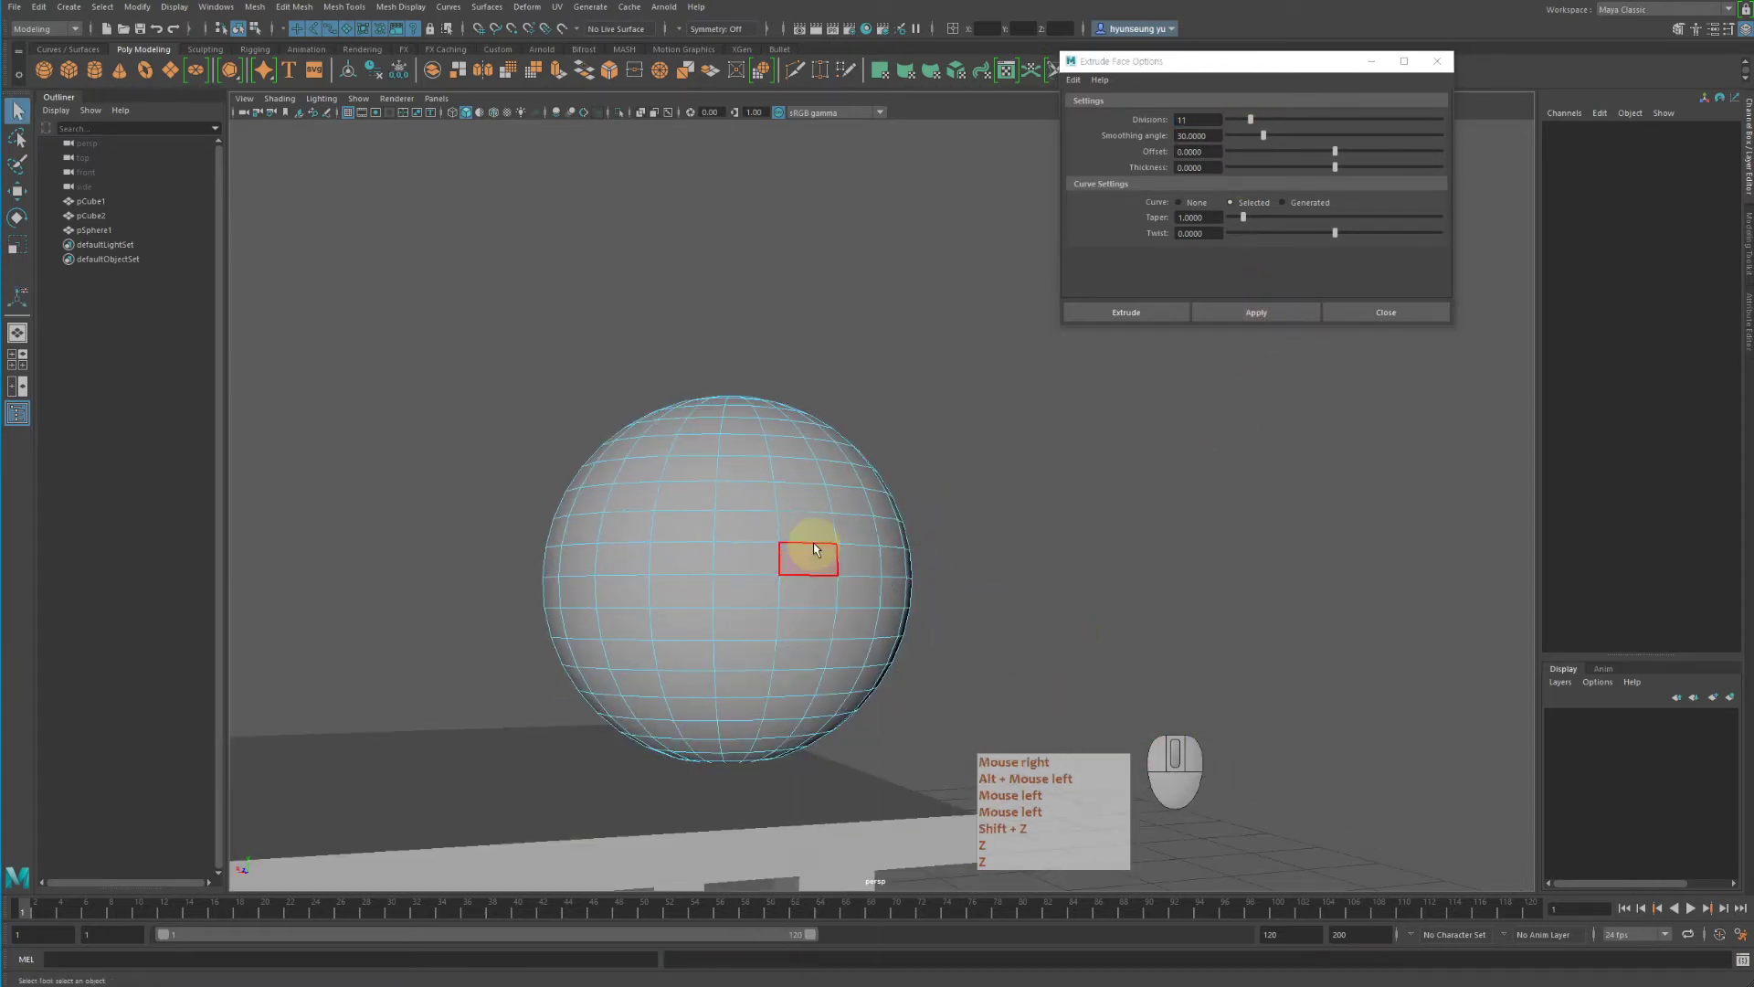
Extrude a single side face of the sphere outward by about 1.04 with 11 divisions, and deselect it
click(816, 550)
click(1270, 313)
alt+drag(1116, 408, 1069, 485)
alt+middle_drag(1069, 484, 1120, 565)
alt+drag(1120, 565, 1065, 697)
alt+middle_drag(1308, 680, 1248, 552)
alt+drag(1248, 552, 1248, 578)
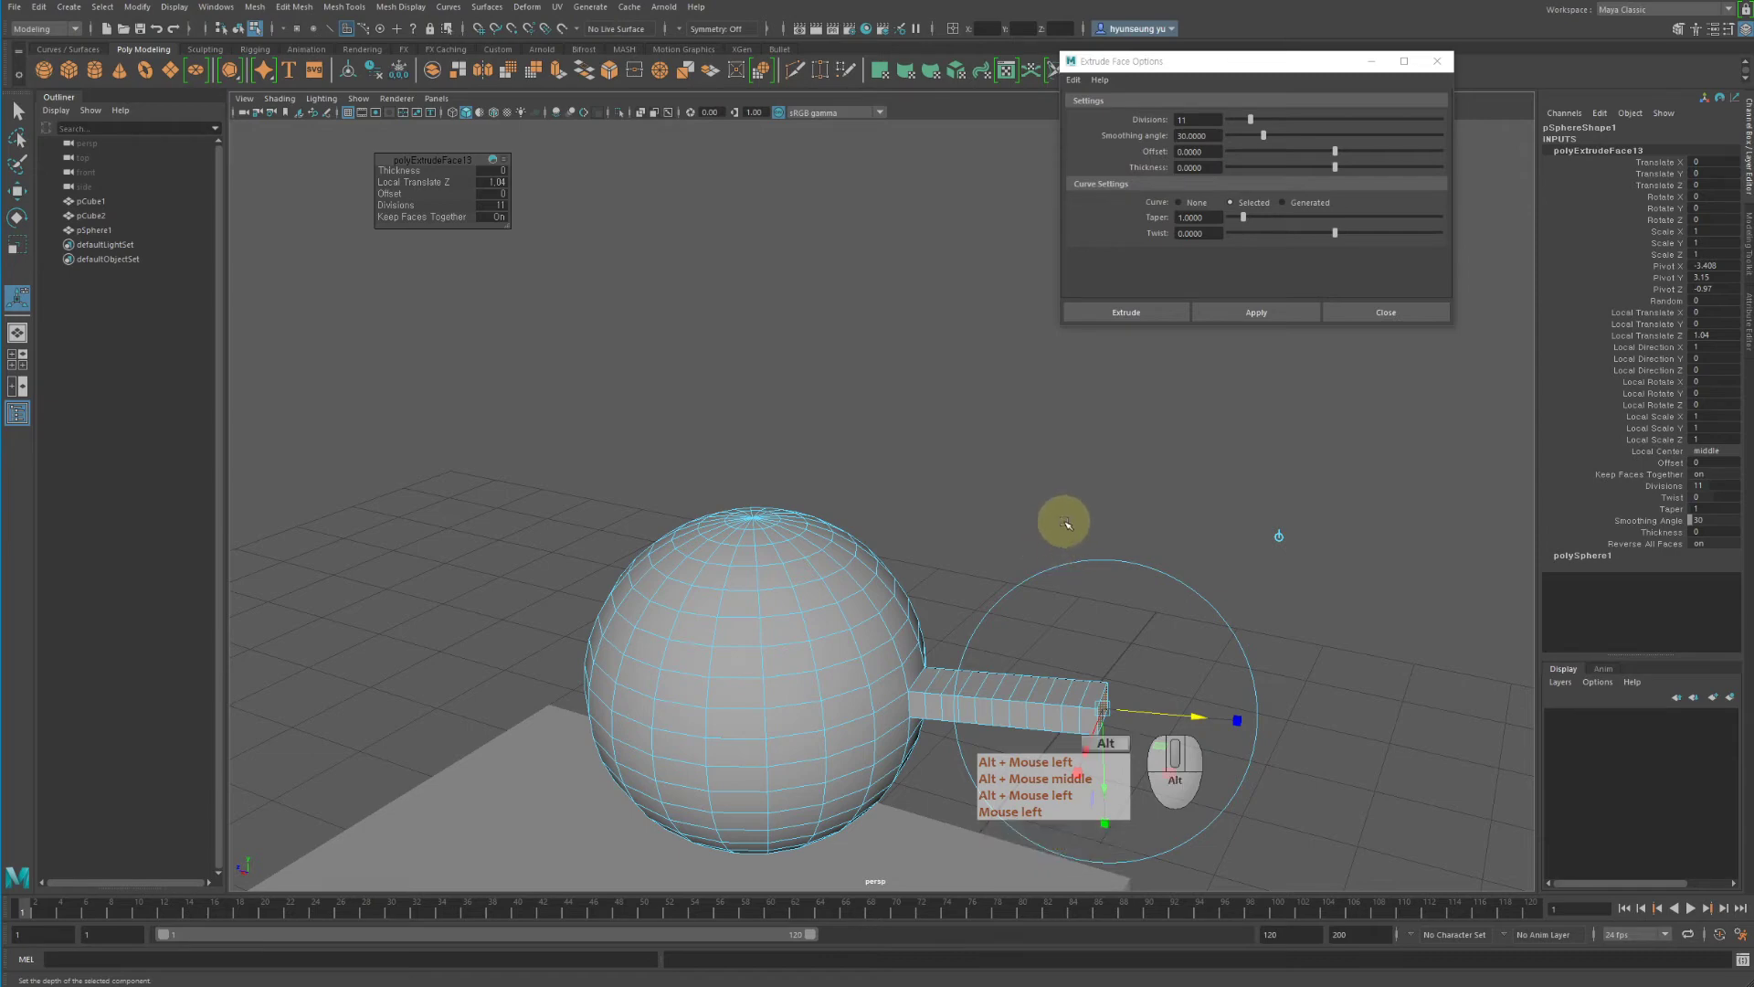
alt+drag(1067, 524, 1060, 512)
alt+right_drag(1060, 512, 1124, 498)
alt+middle_drag(1124, 498, 1192, 497)
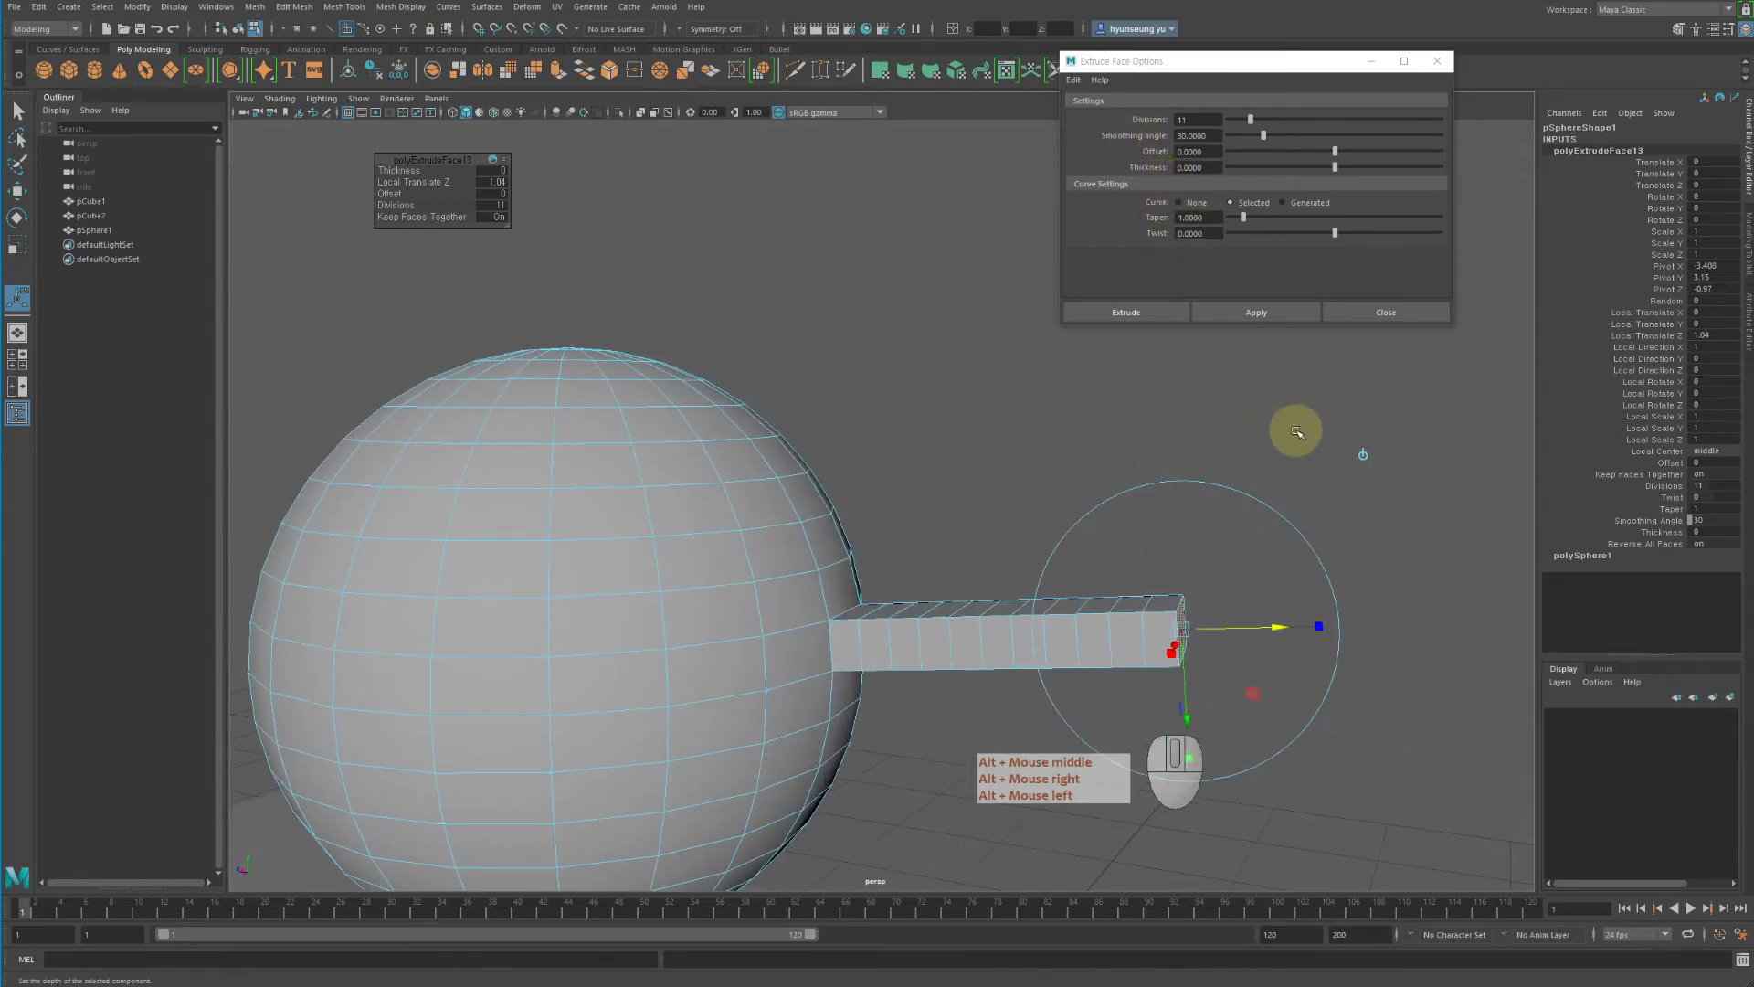
click(995, 380)
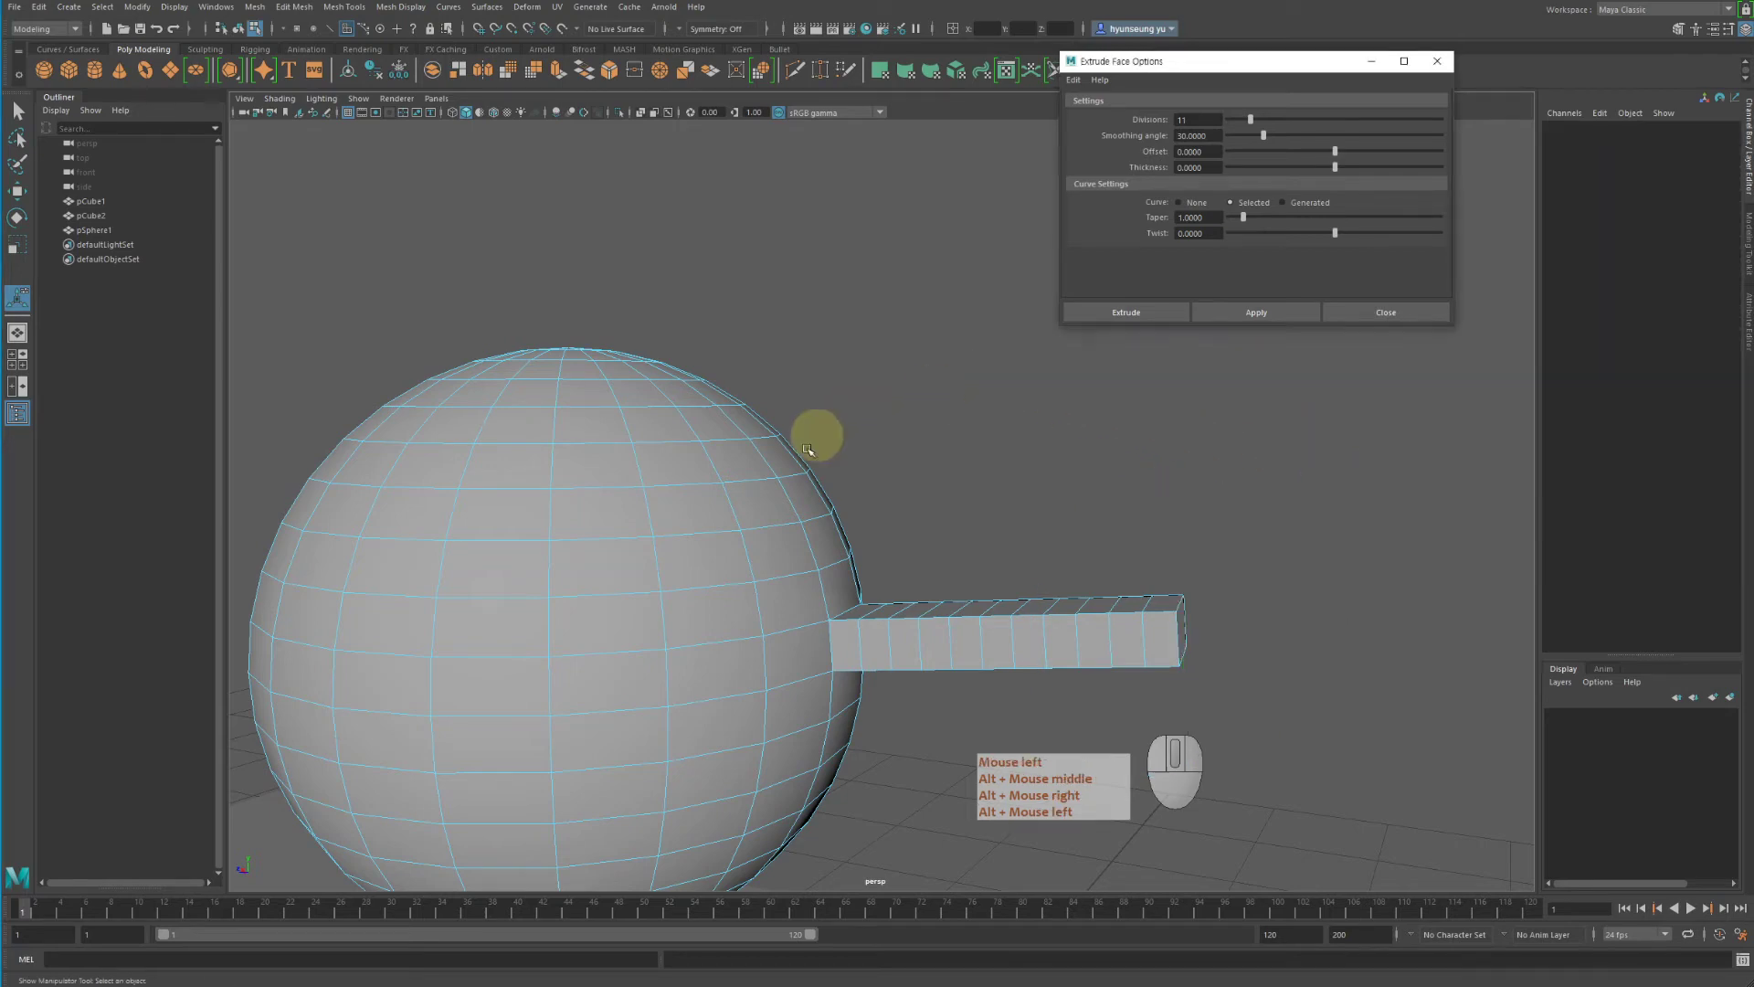
Return the sphere to object mode and examine the subdivided extrusion from several sides, with and without the sphere selected
right_drag(796, 460, 905, 419)
alt+middle_drag(1010, 494, 1062, 459)
alt+right_drag(1061, 458, 862, 478)
alt+drag(862, 478, 885, 454)
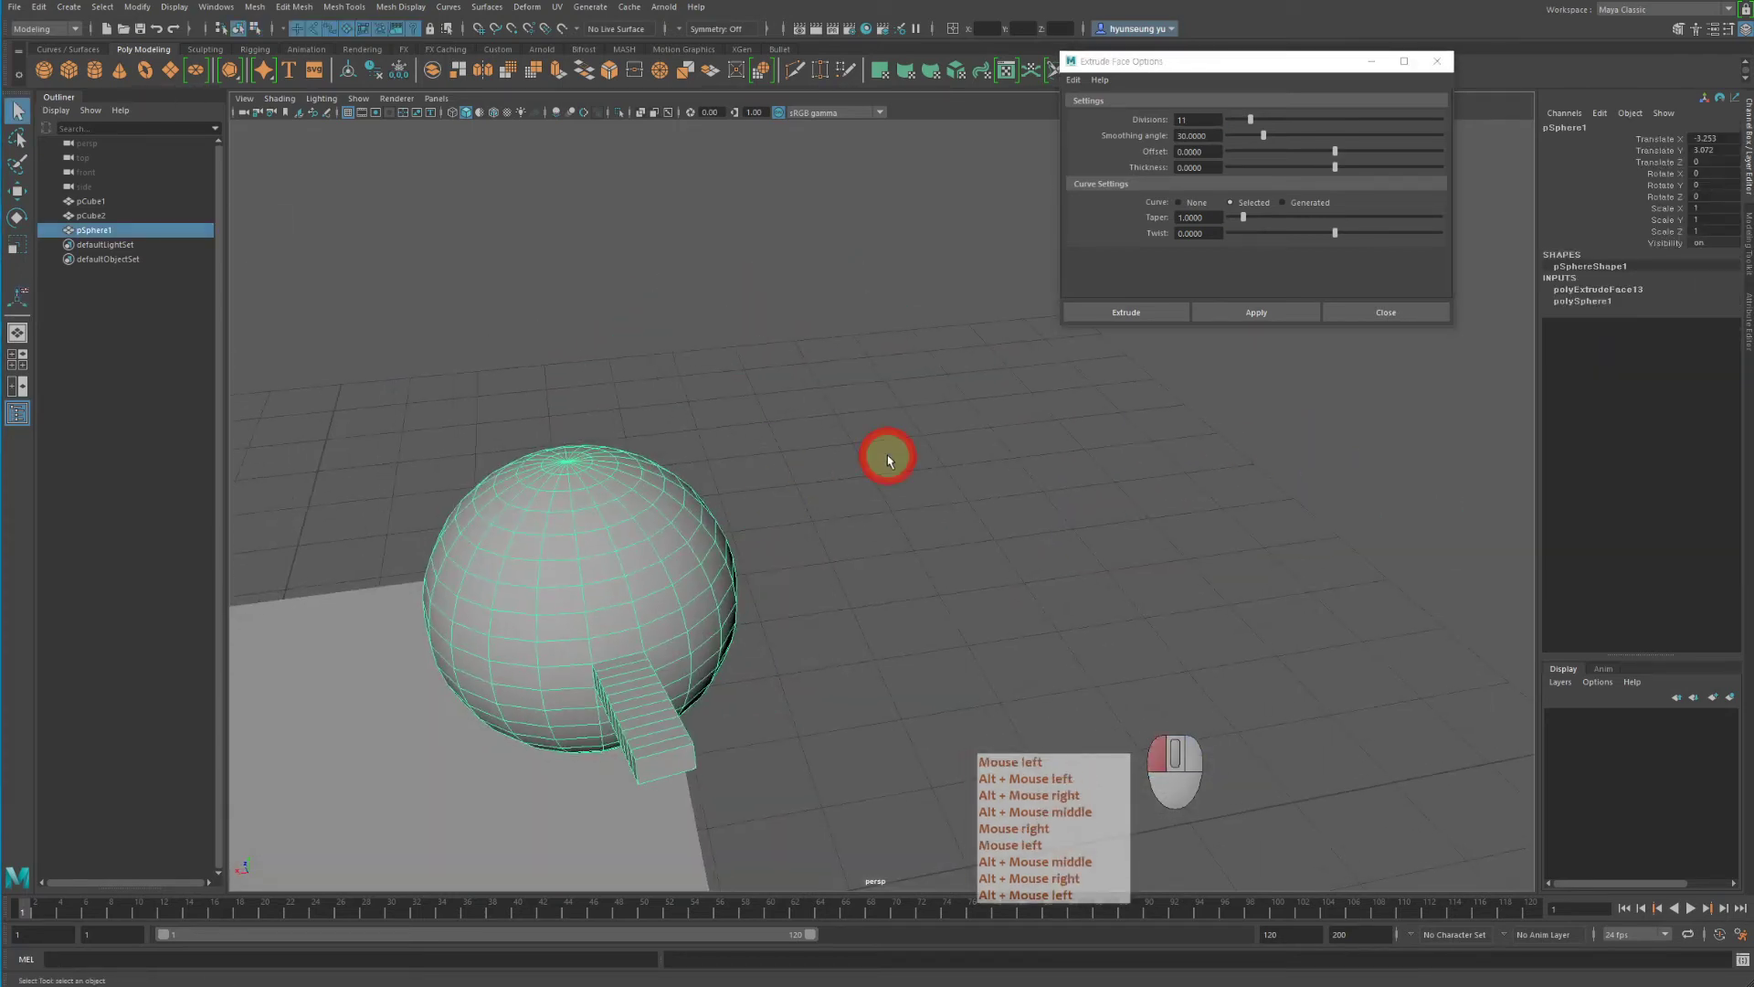
click(885, 455)
alt+middle_drag(885, 454, 971, 419)
alt+right_drag(971, 419, 873, 448)
click(873, 448)
alt+drag(822, 451, 1071, 409)
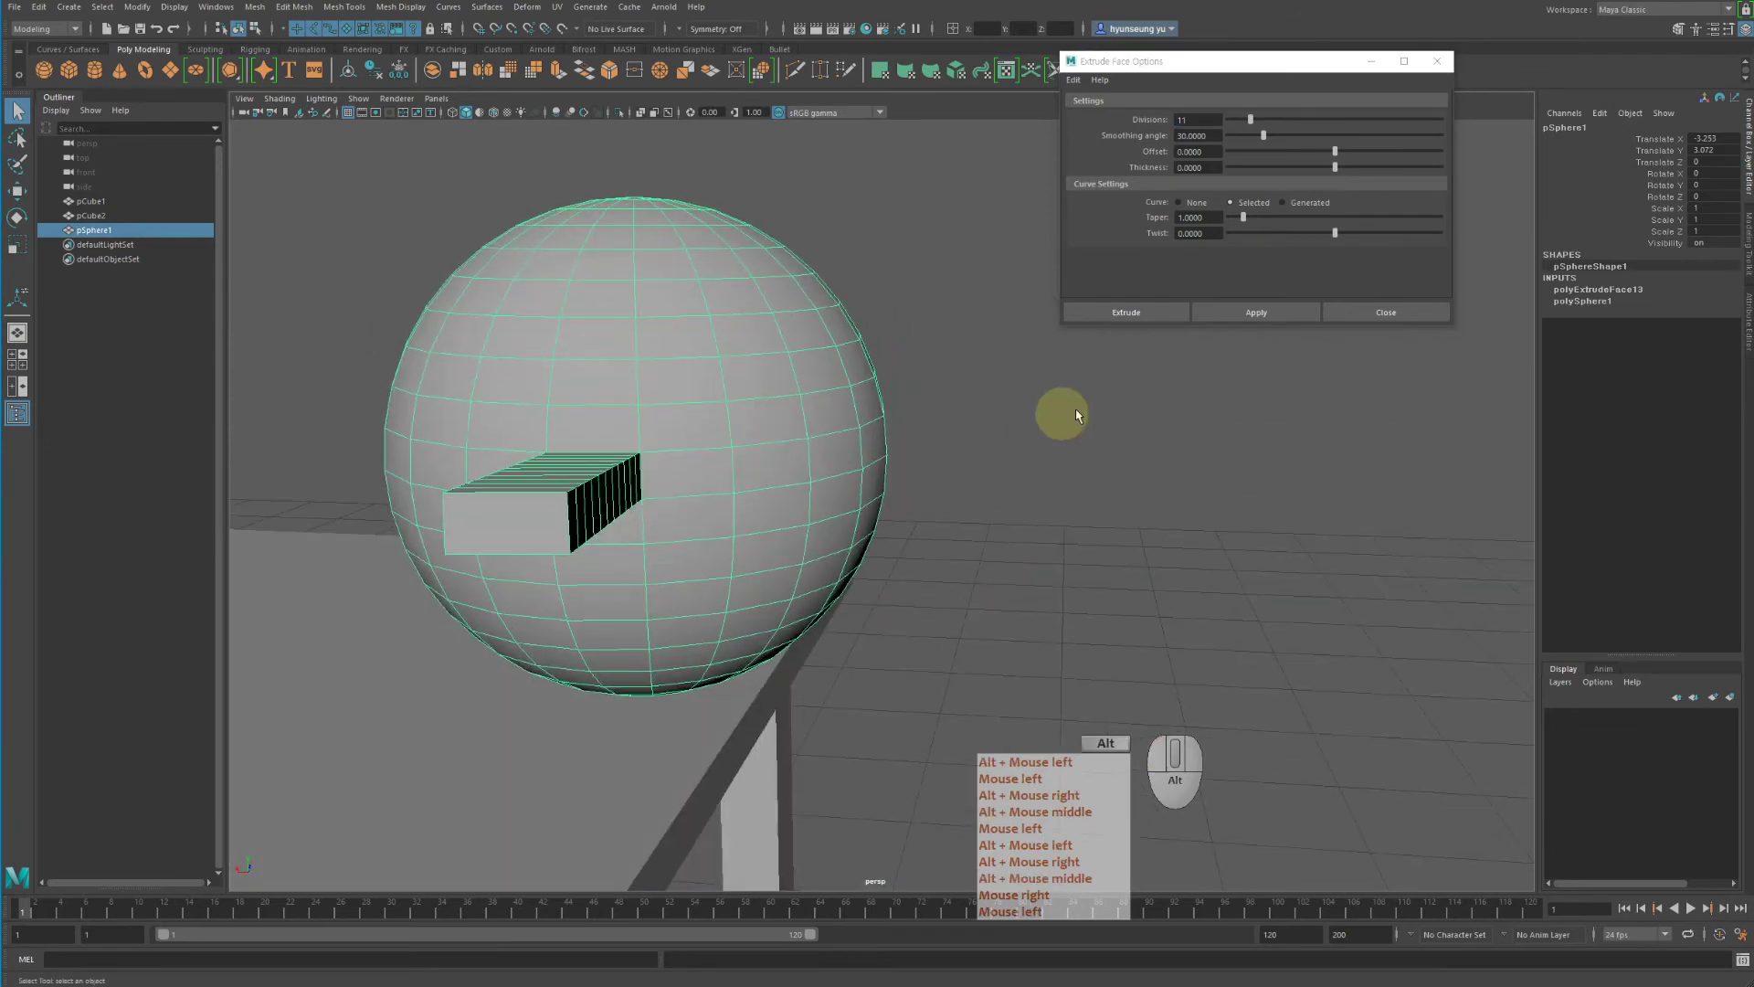
click(1071, 409)
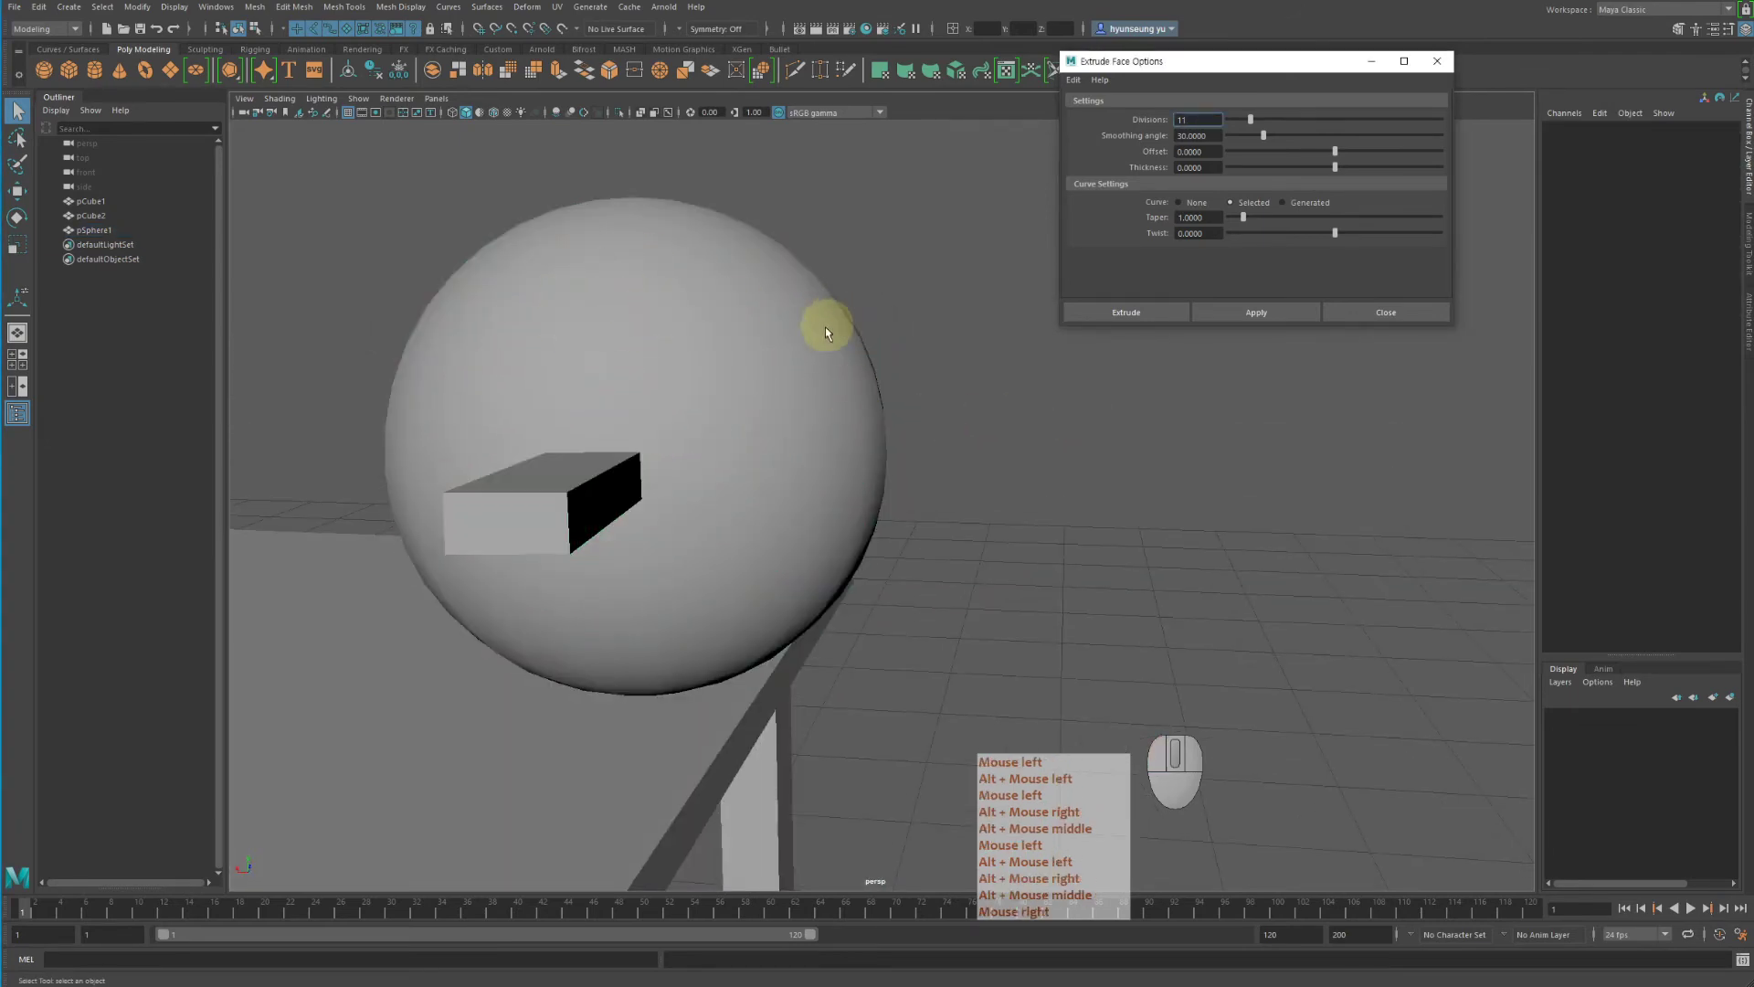
alt+drag(825, 327, 740, 331)
click(743, 340)
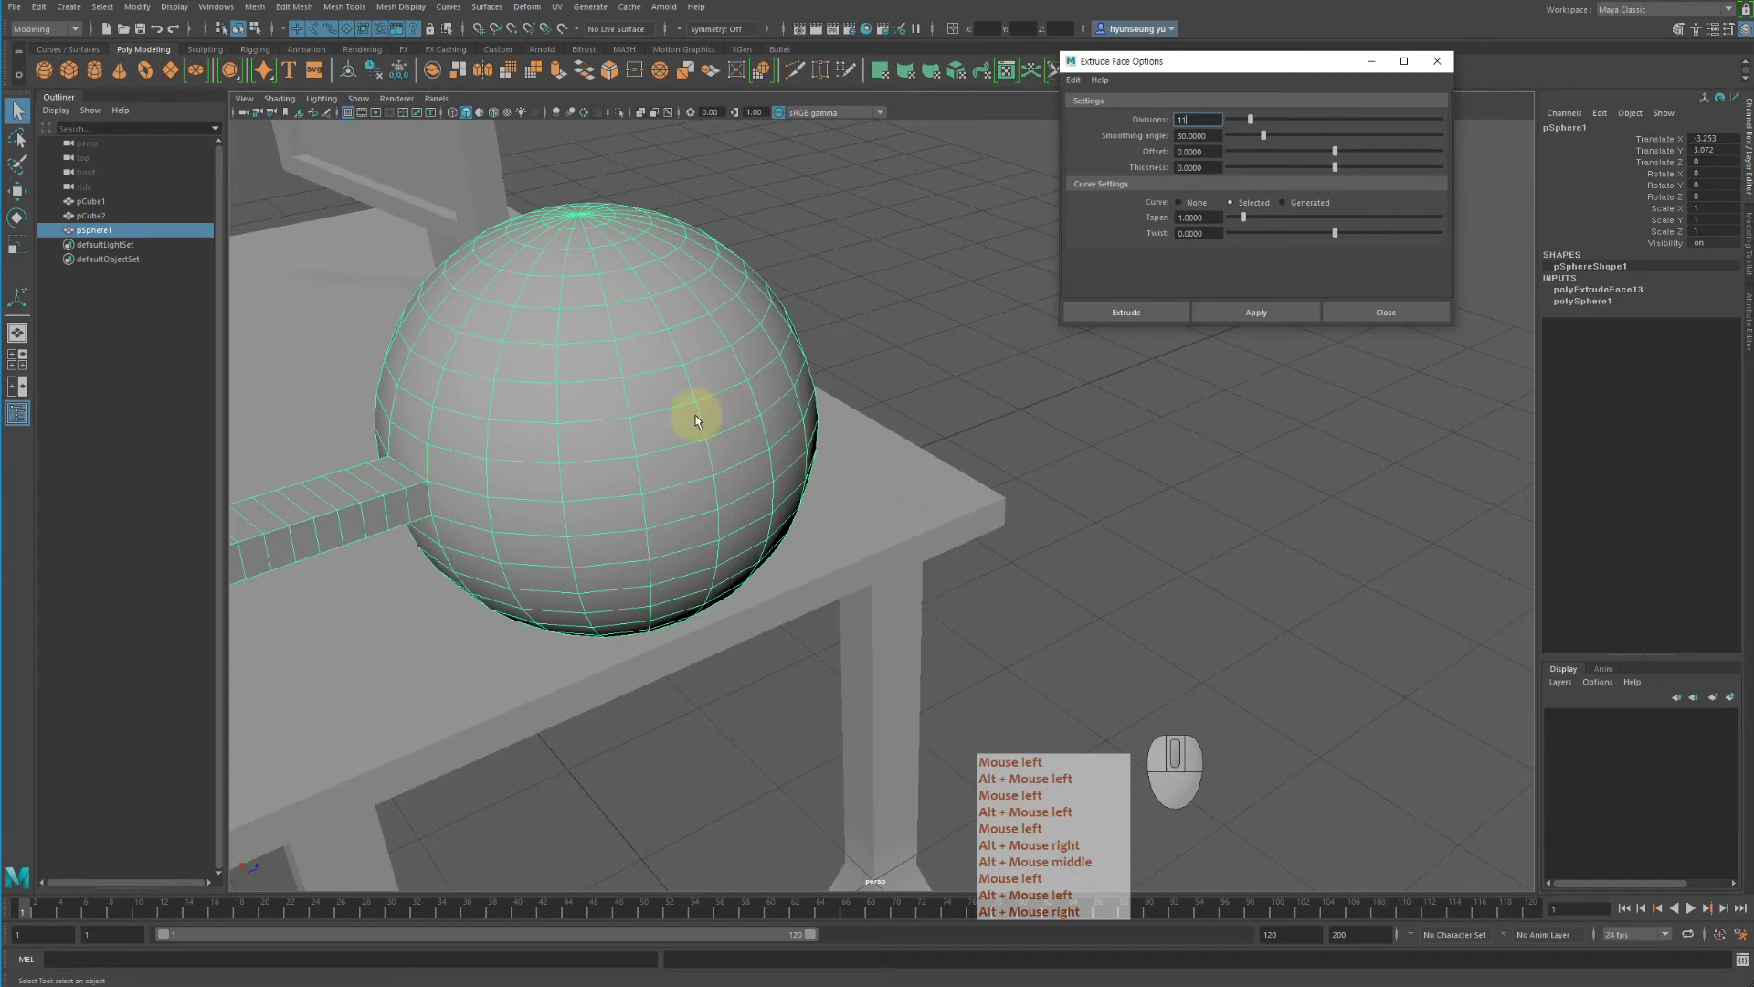
alt+drag(834, 365, 872, 353)
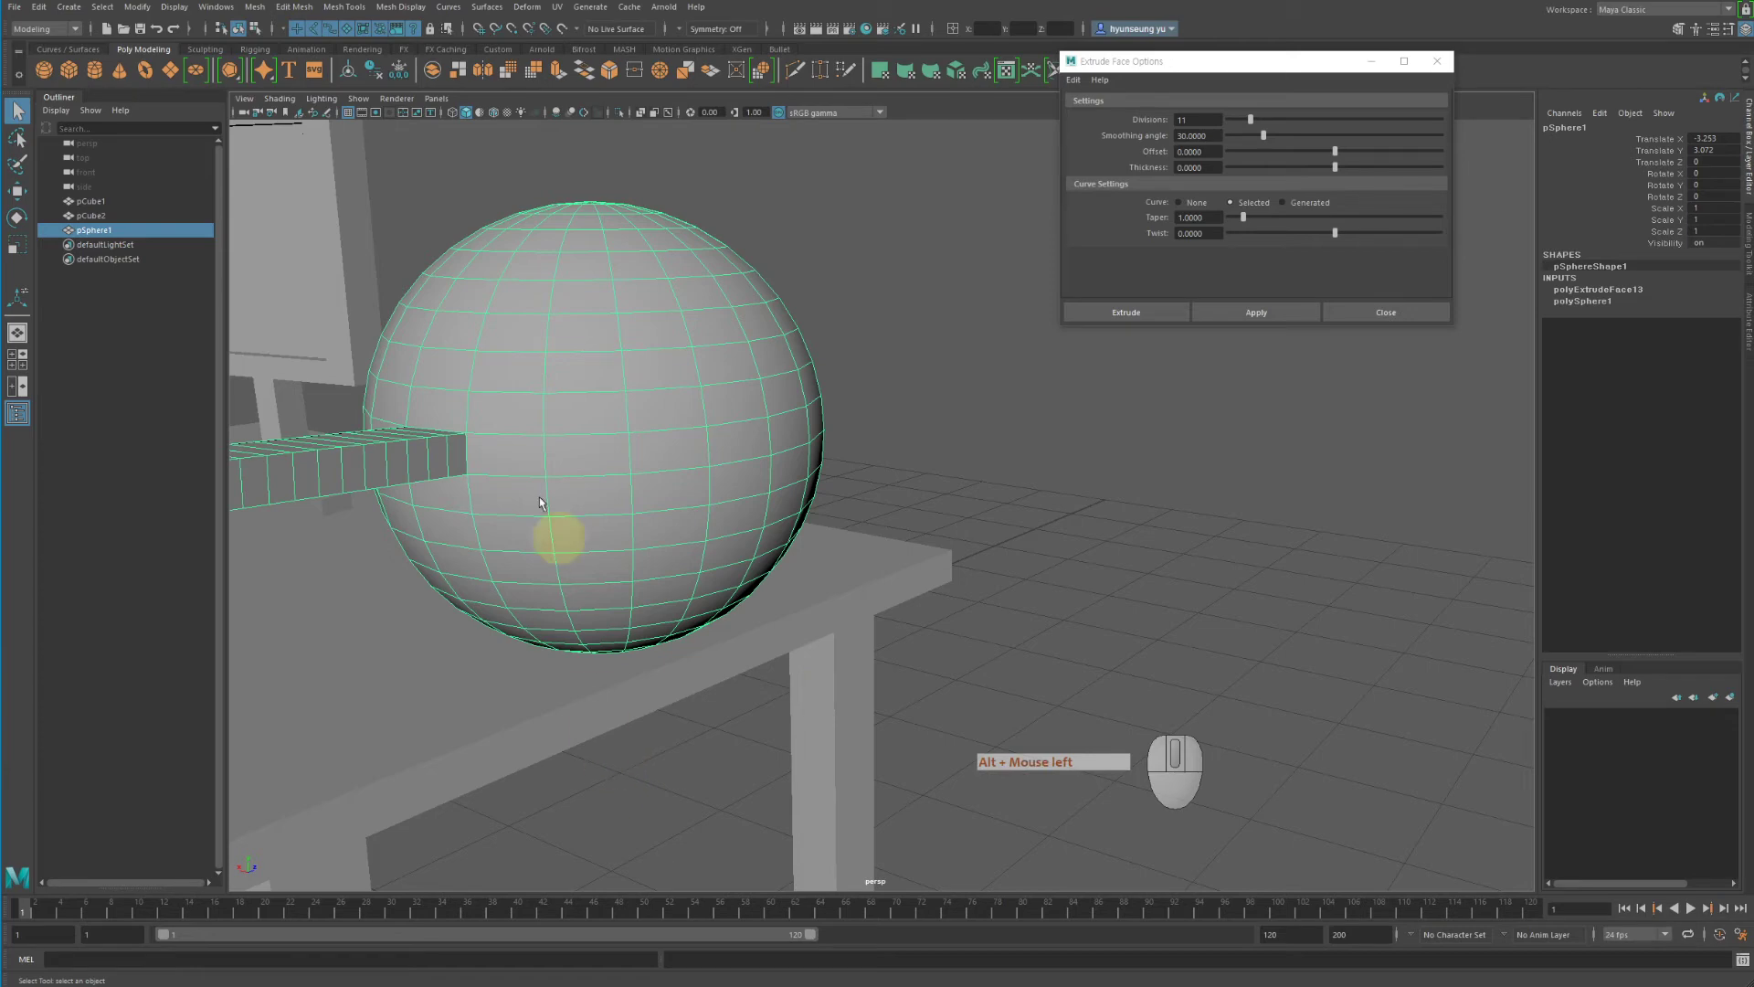
alt+drag(540, 503, 747, 451)
alt+middle_drag(863, 471, 764, 509)
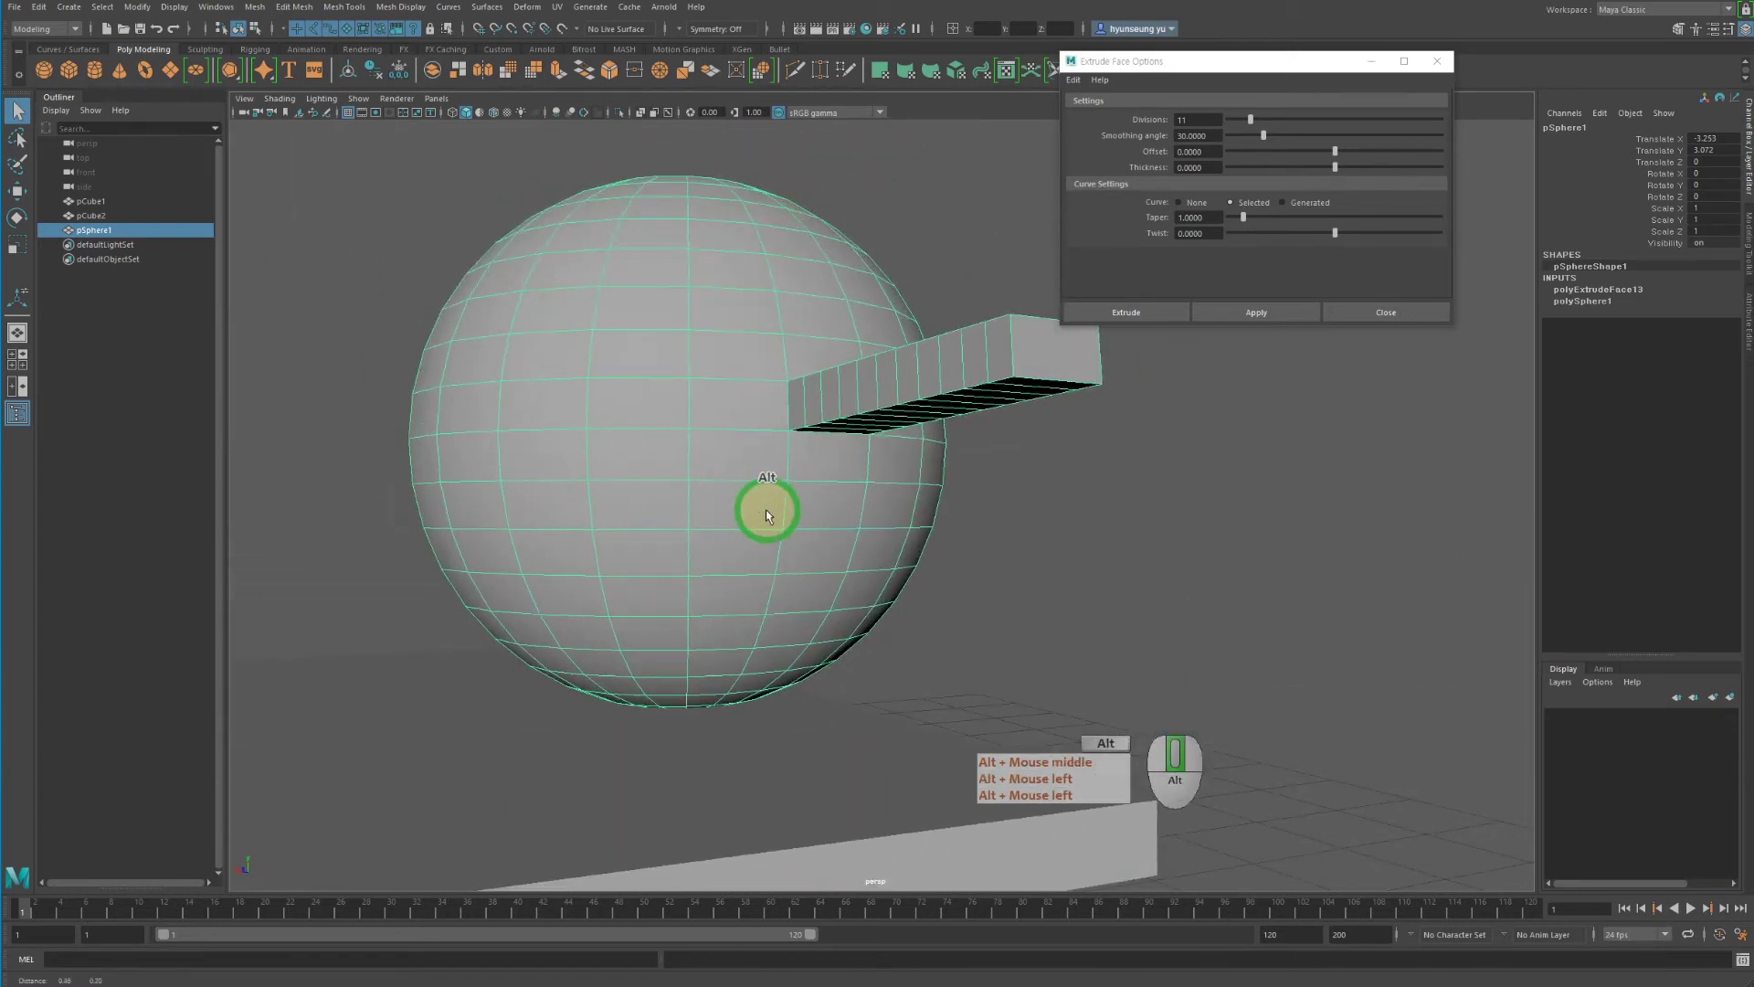
click(1022, 537)
alt+drag(951, 409, 918, 427)
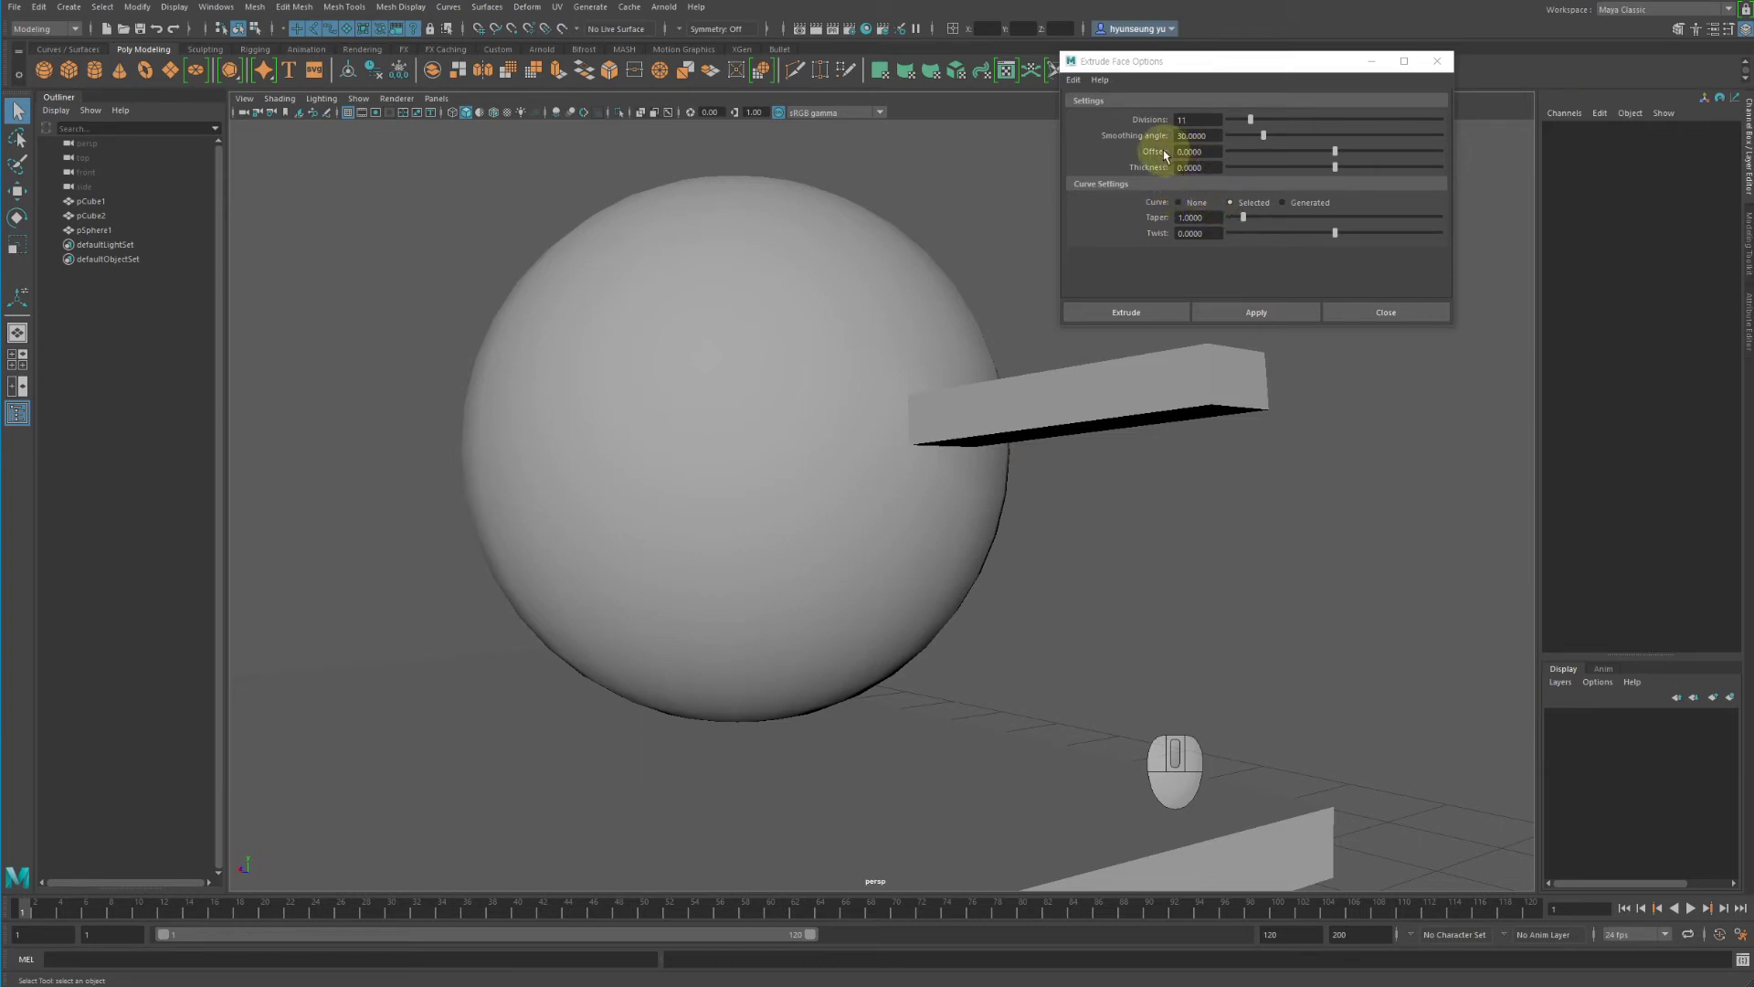
Extrude a single face on the sphere's upper side with 11 divisions and a thickness of about 0.274
alt+drag(1273, 509, 1222, 567)
alt+right_drag(1222, 566, 1186, 521)
alt+middle_drag(1187, 521, 1231, 523)
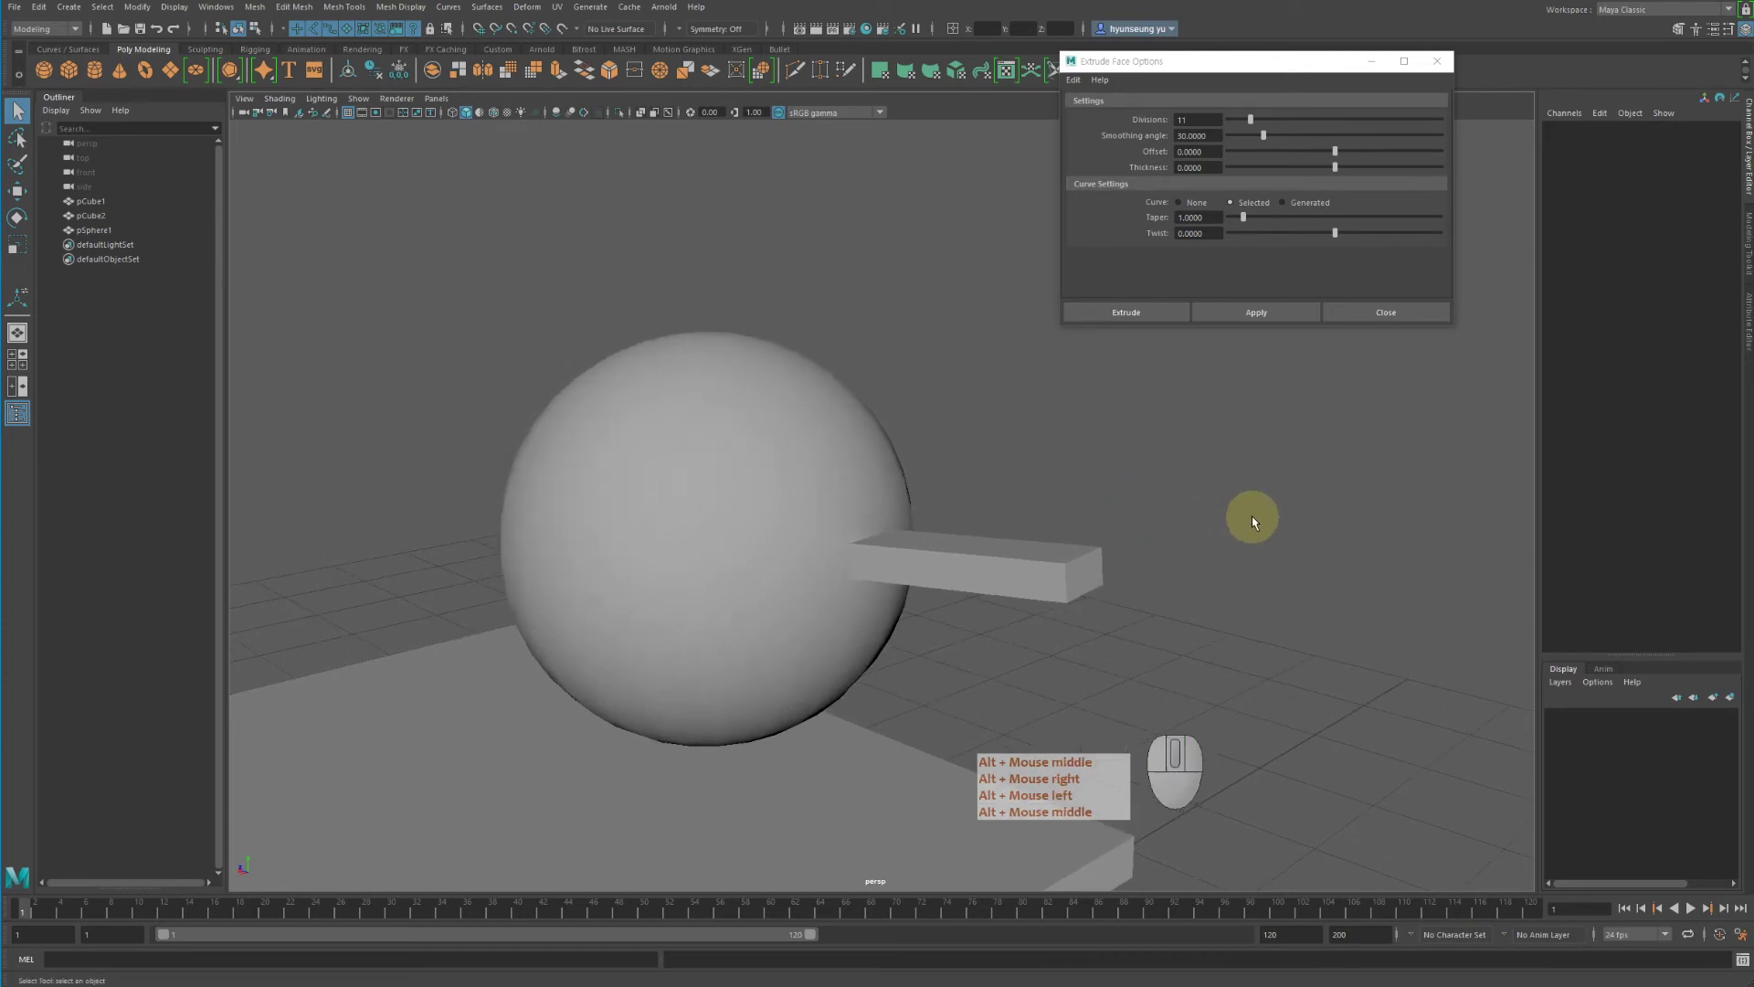
alt+drag(897, 615, 853, 579)
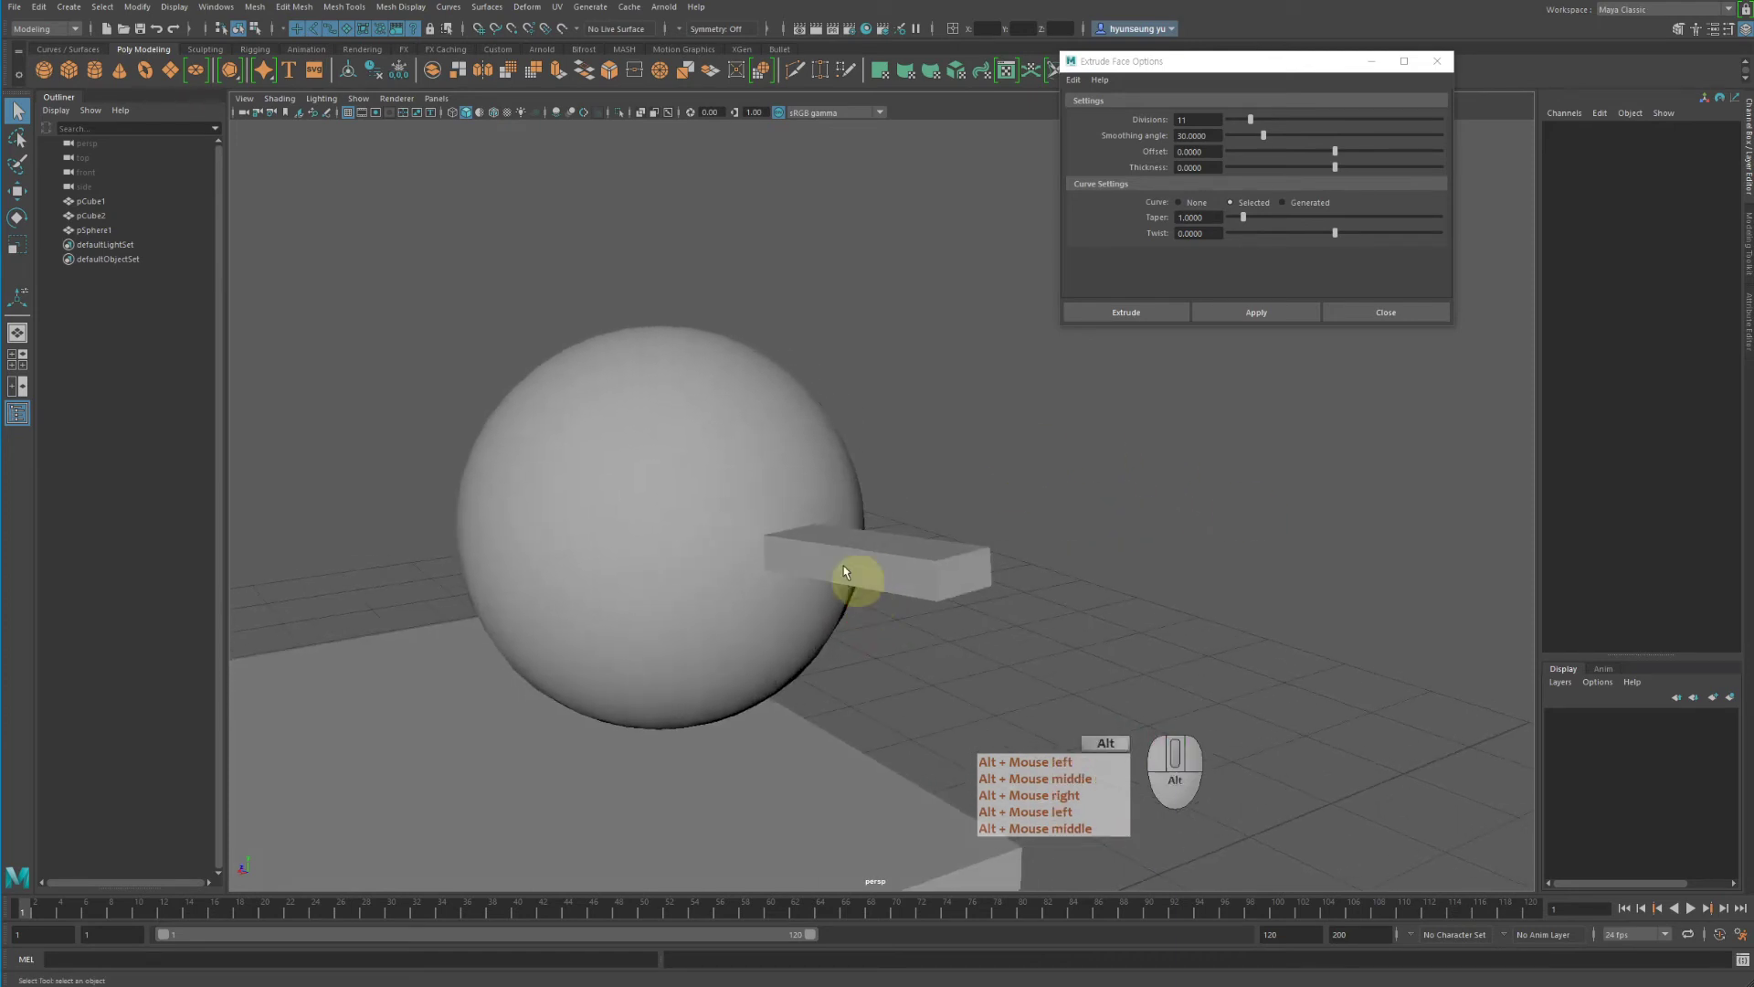
click(745, 448)
right_drag(745, 448, 772, 404)
click(789, 407)
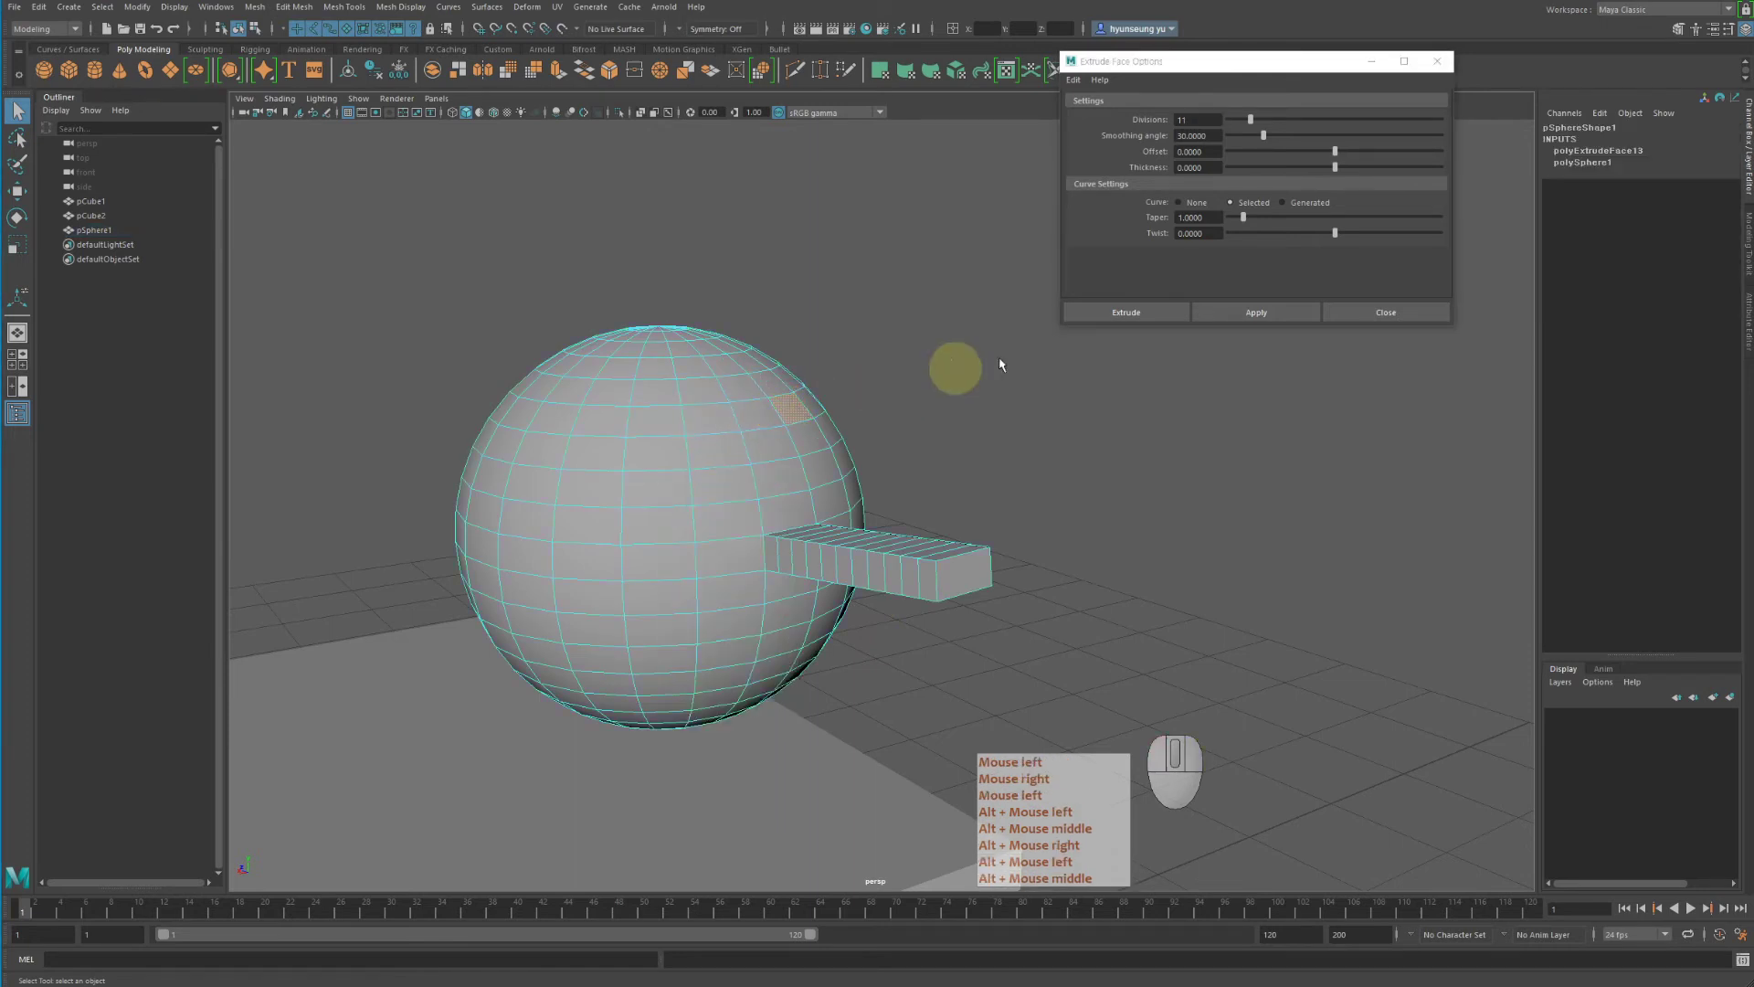
mouse_move(1354, 169)
mouse_down()
mouse_move(1625, 165)
mouse_move(1273, 168)
mouse_move(1326, 171)
mouse_up()
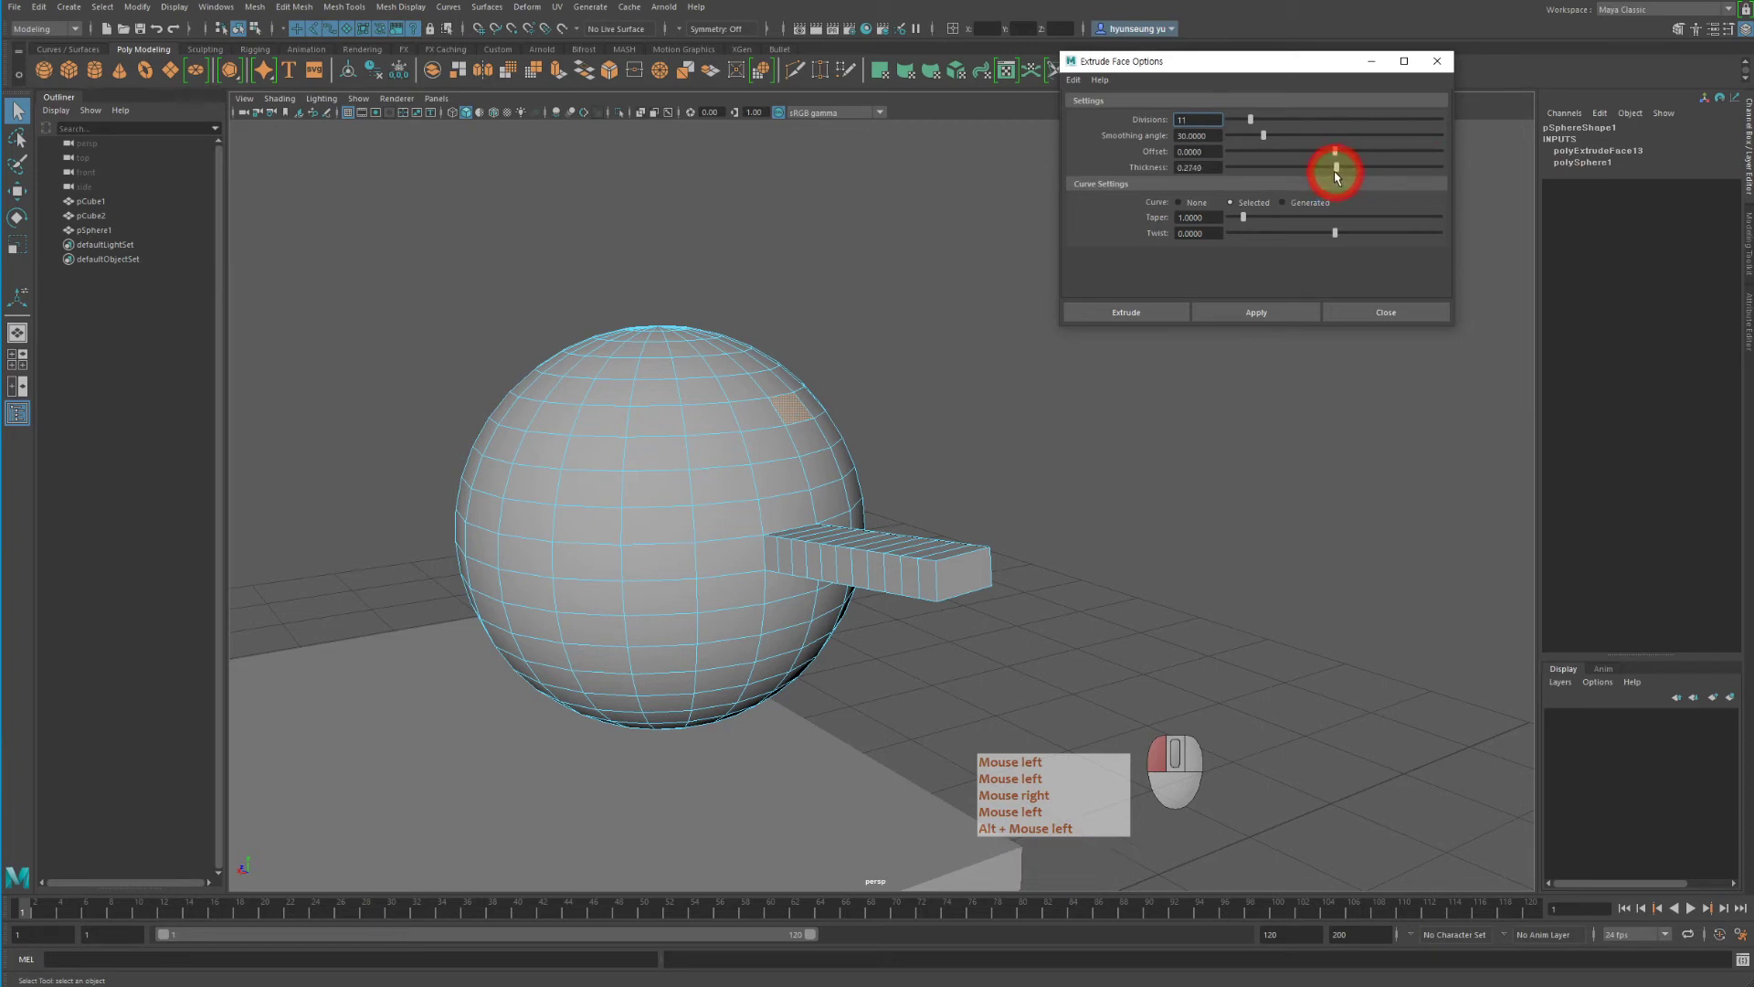
alt+middle_drag(1229, 504, 1172, 523)
click(1259, 313)
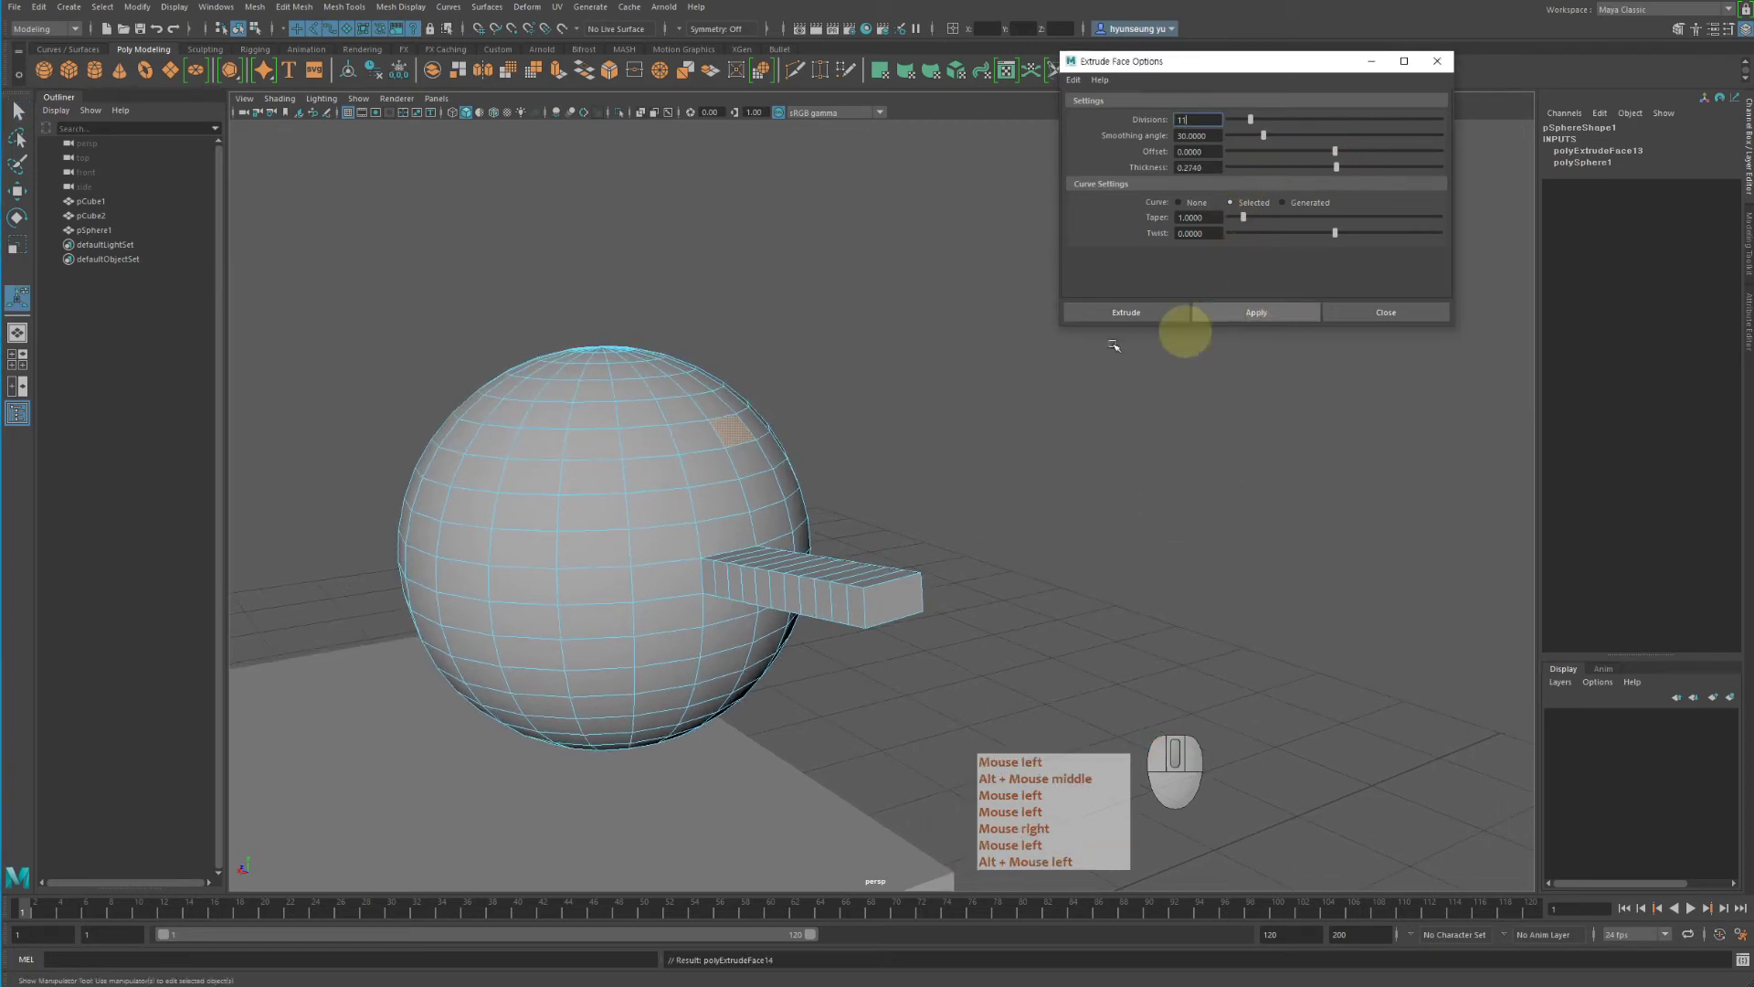
alt+drag(1114, 345, 721, 466)
alt+middle_drag(721, 466, 959, 431)
alt+right_drag(960, 430, 1120, 470)
alt+middle_drag(1121, 470, 1034, 467)
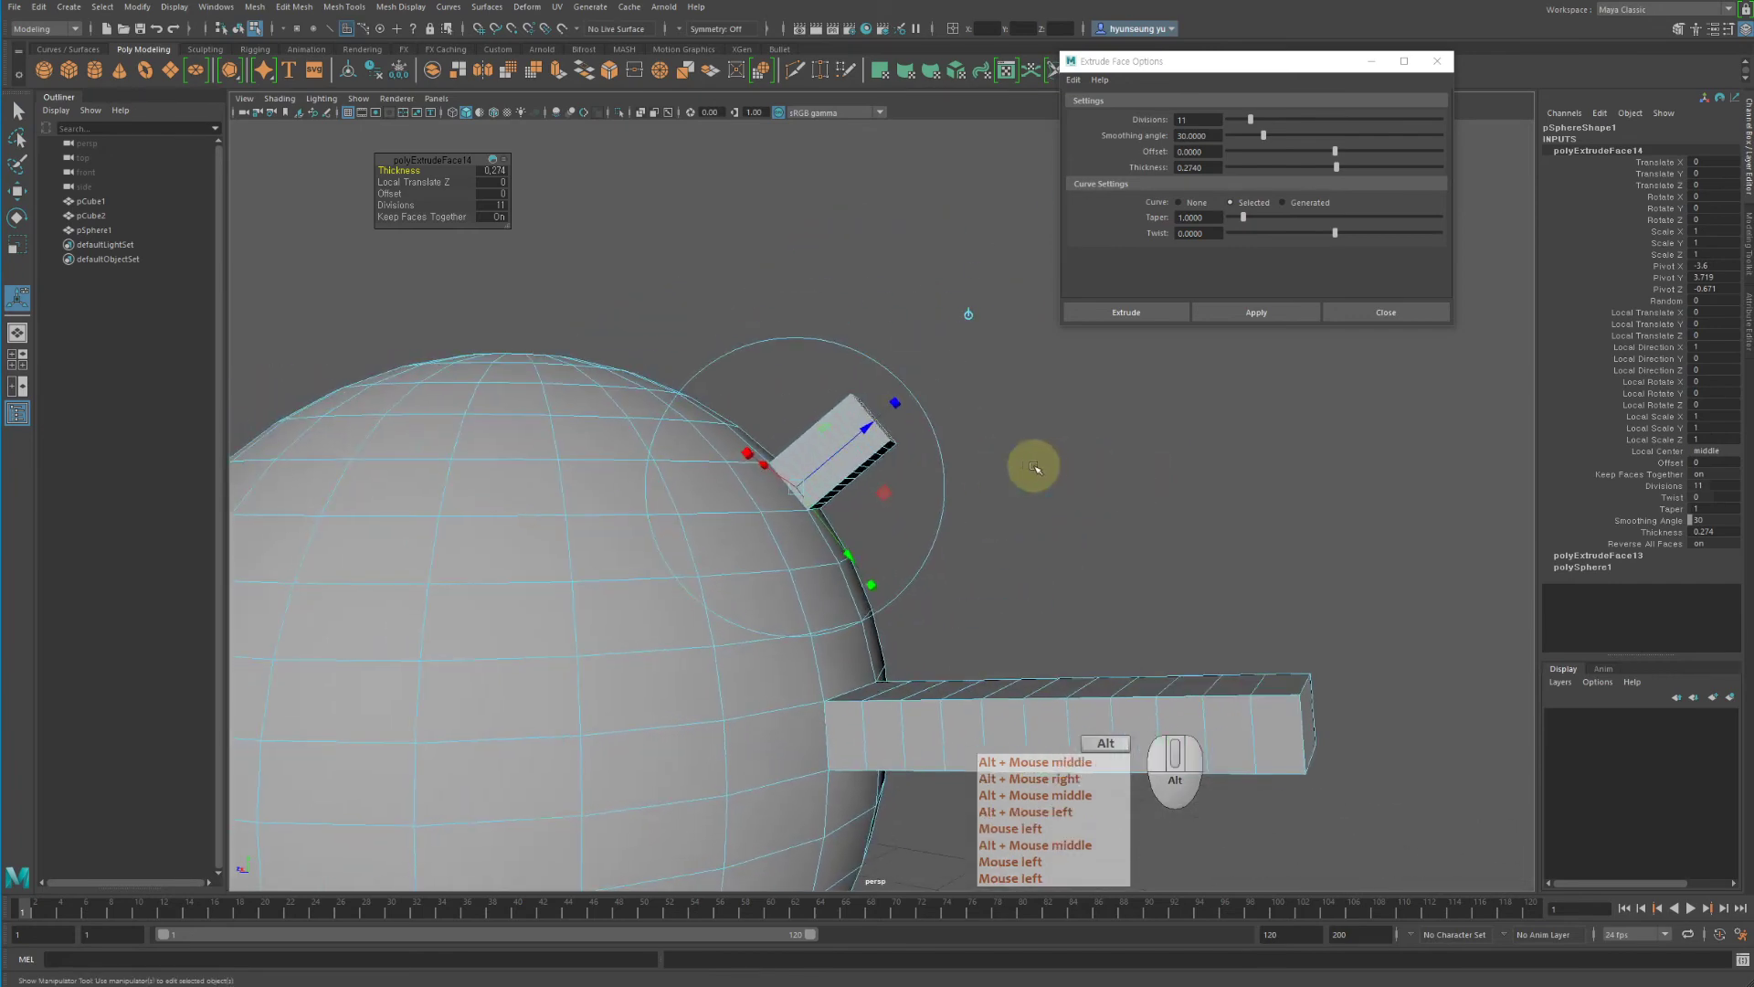
alt+right_drag(1033, 467, 1263, 354)
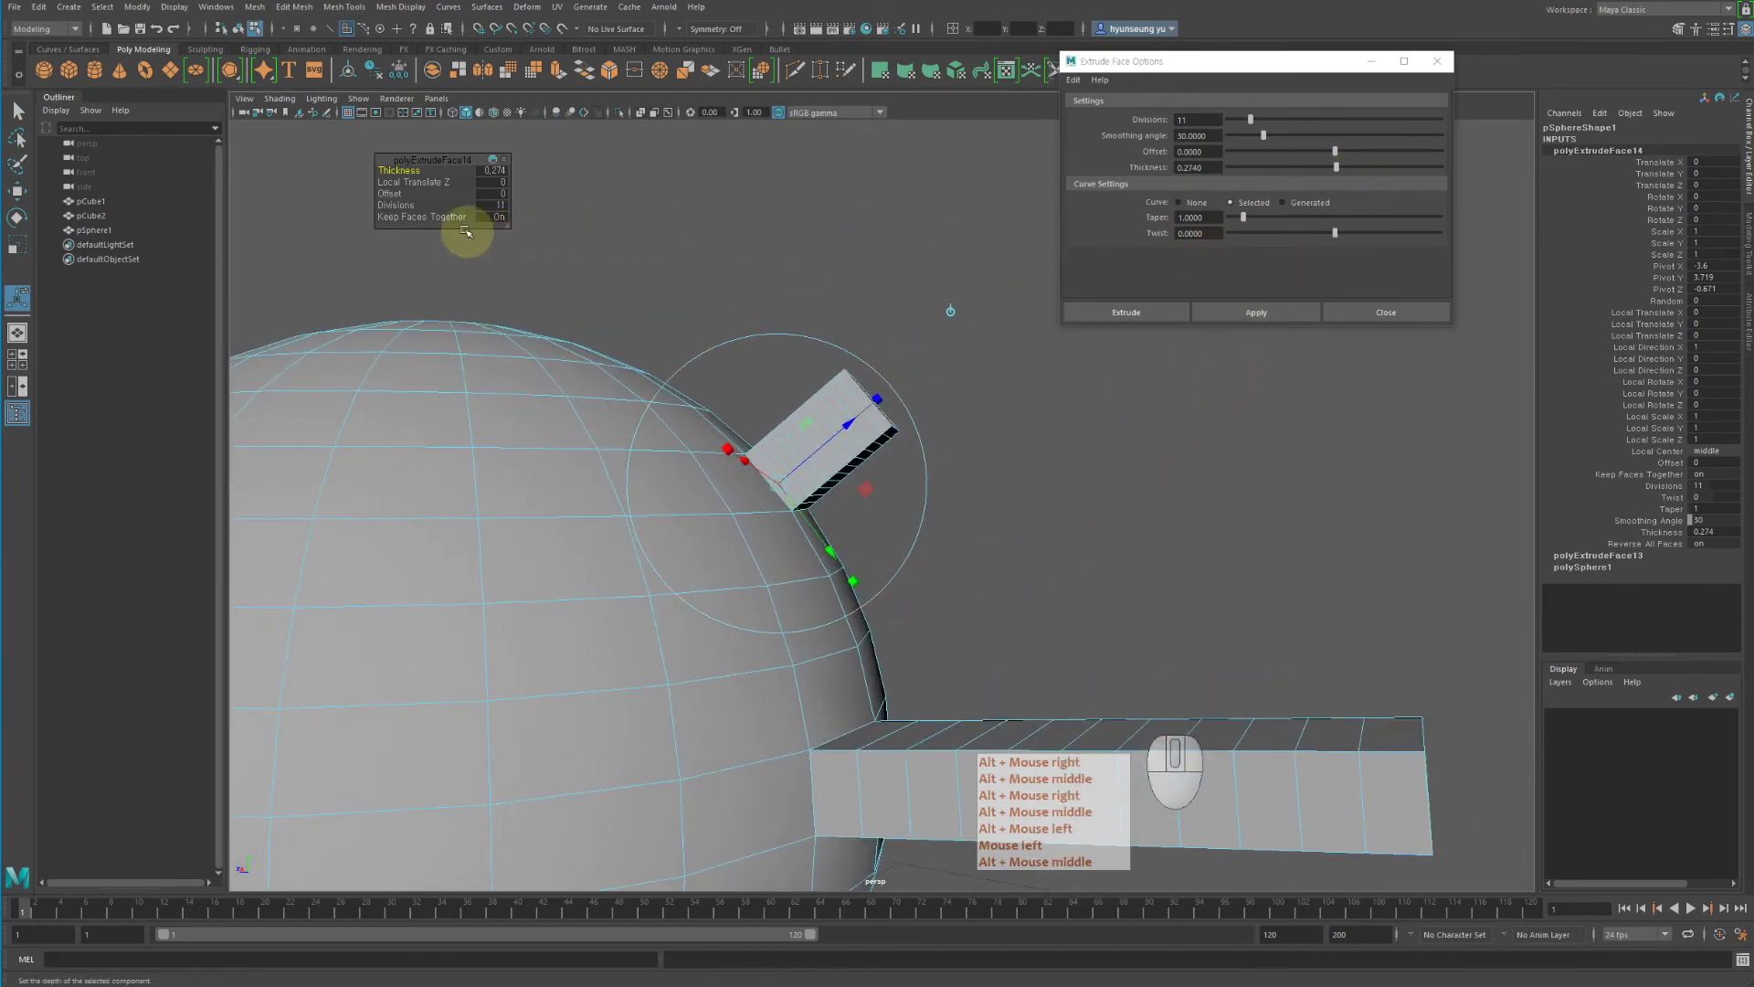
Try an offset of -2 on the upper extrusion and undo it
click(459, 191)
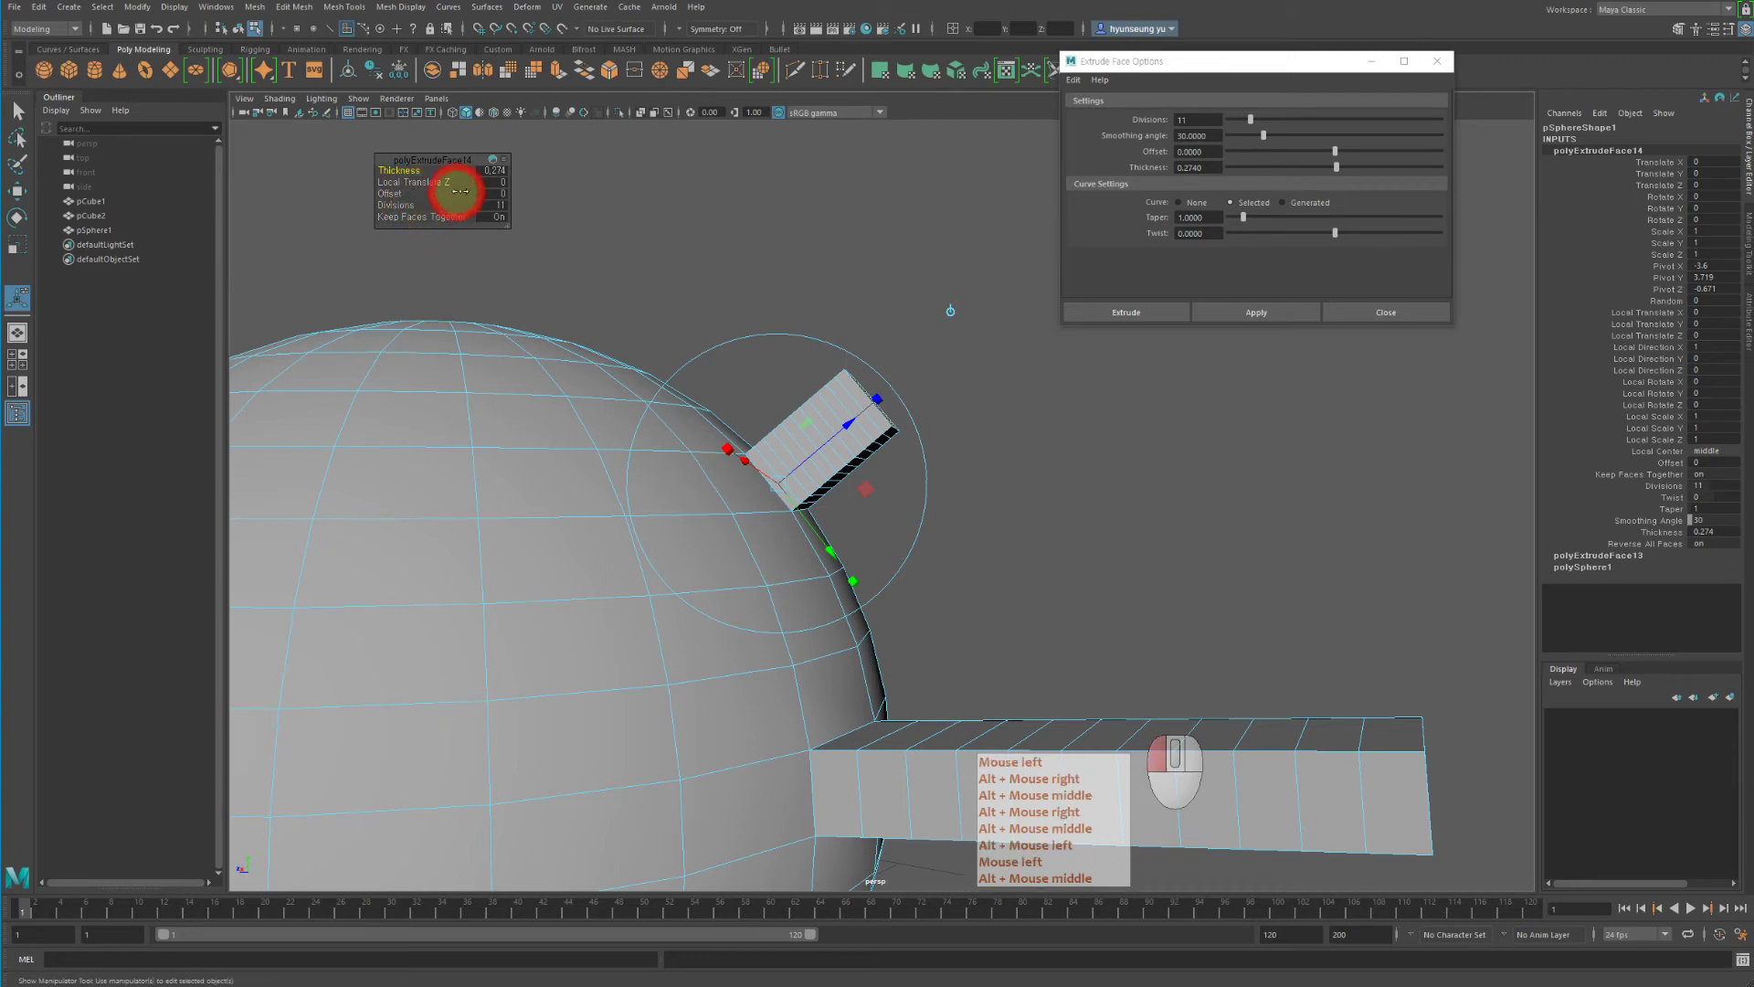
drag(415, 192, 370, 199)
key(a)
alt+drag(960, 155, 850, 196)
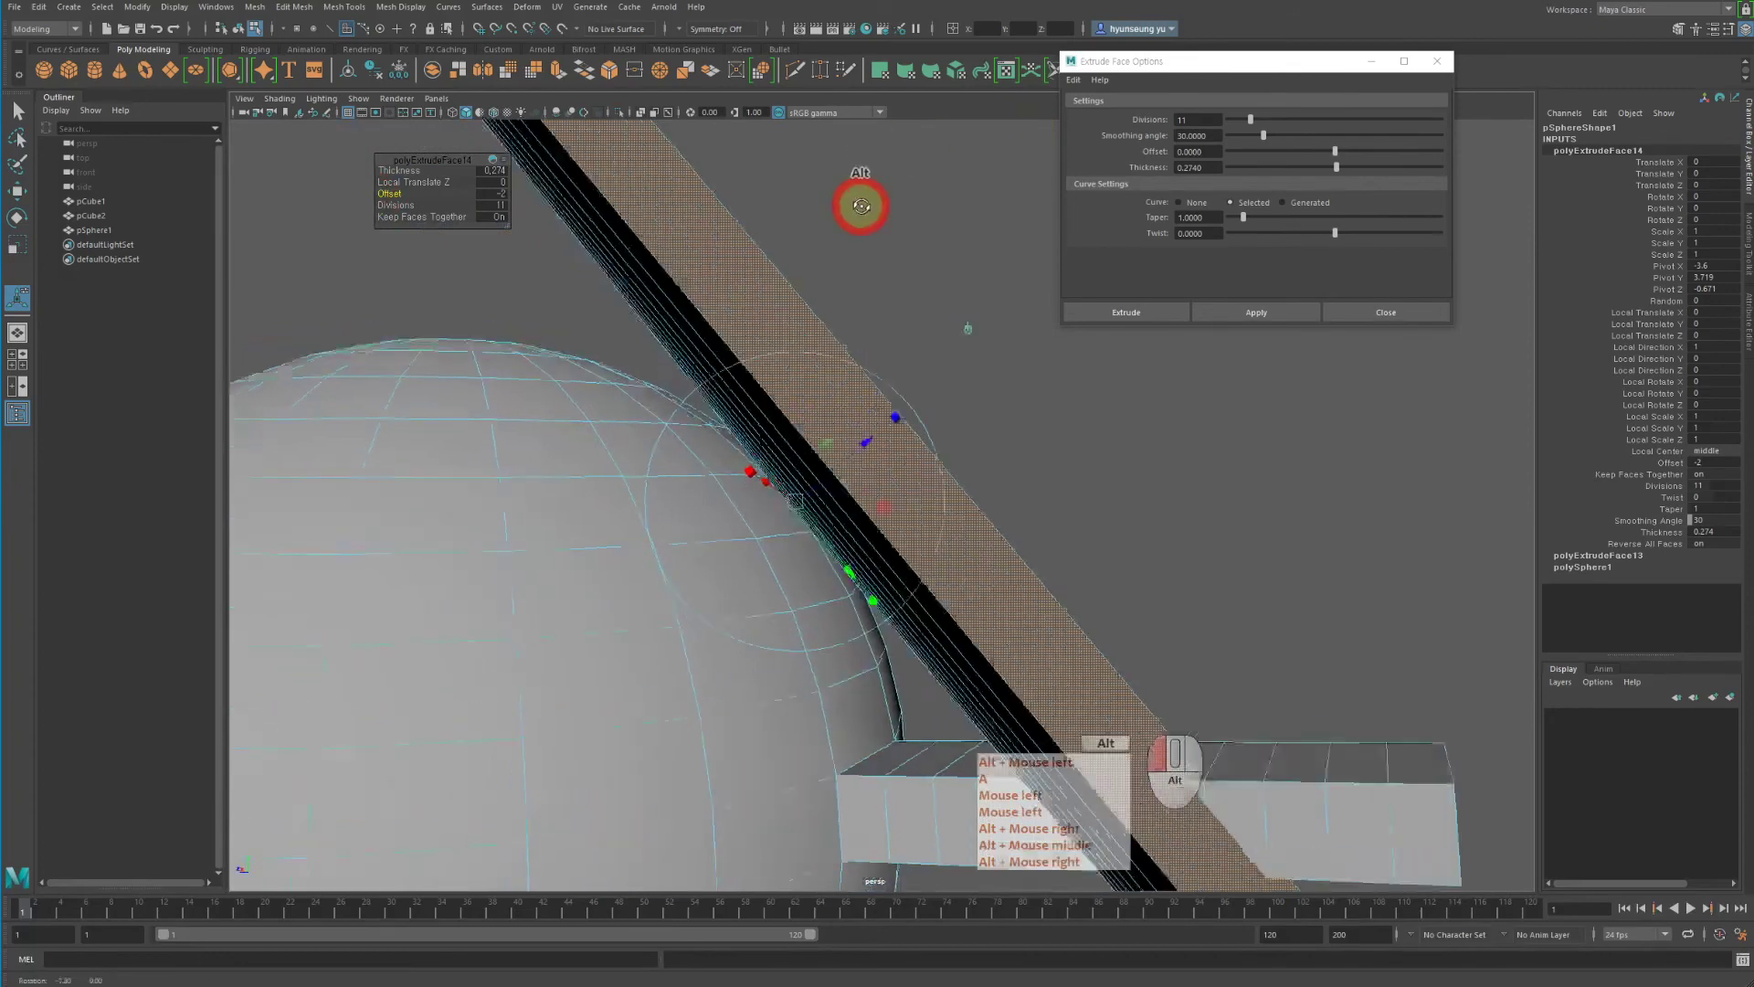
alt+right_drag(850, 196, 900, 254)
key(z)
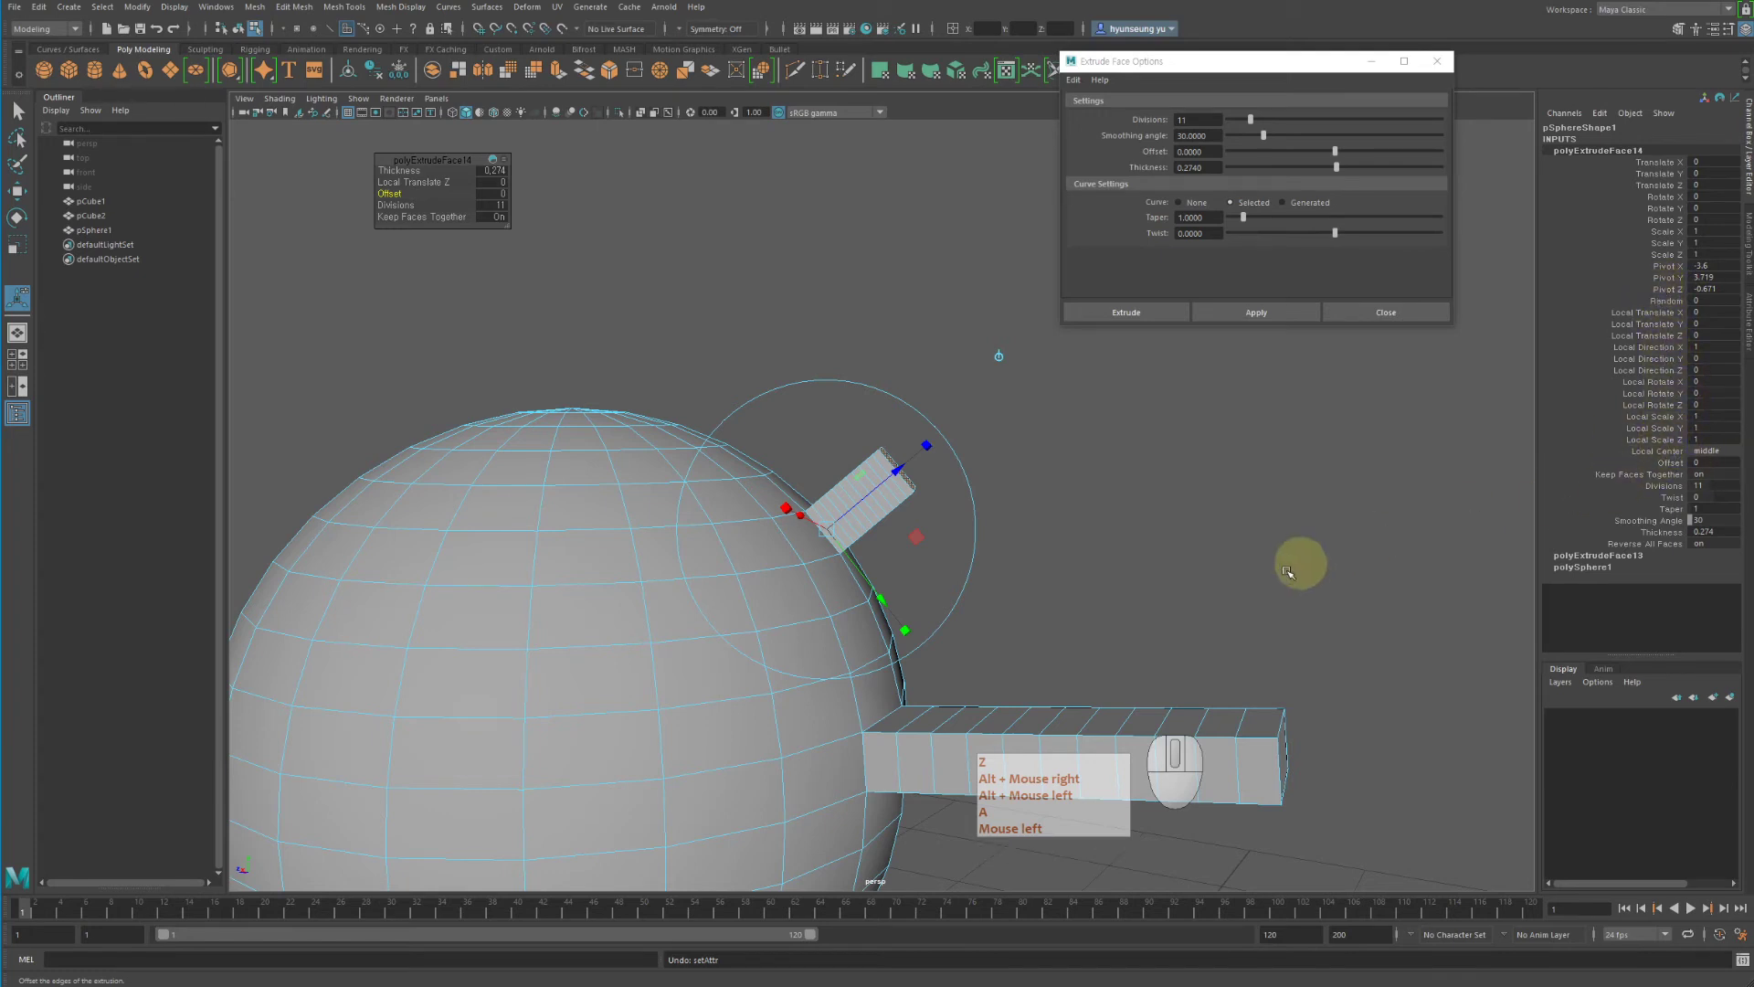
Increase the upper extrusion's thickness to 0.774
click(1655, 532)
mouse_move(1237, 506)
middle_down()
mouse_move(1301, 501)
mouse_move(1245, 509)
middle_up()
alt+drag(1246, 509, 1112, 495)
mouse_move(1202, 505)
middle_down()
mouse_move(1347, 501)
mouse_move(1167, 513)
mouse_move(1215, 513)
mouse_move(1190, 520)
middle_up()
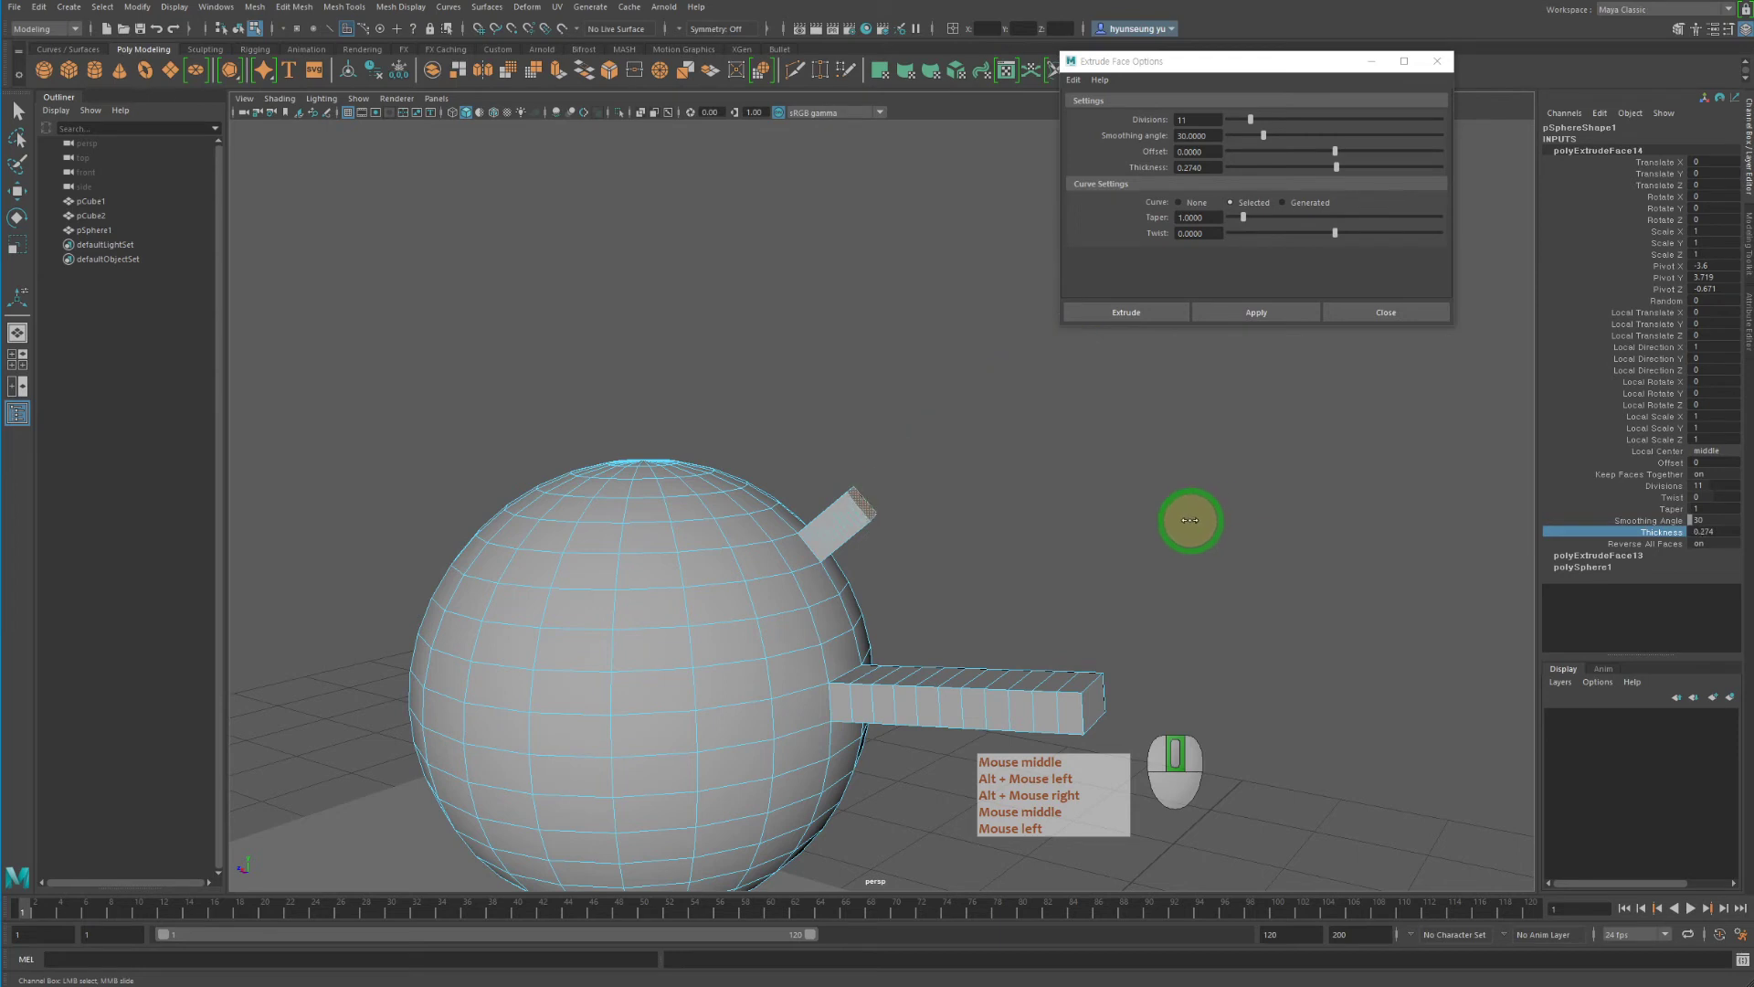
alt+drag(1192, 520, 1222, 529)
mouse_move(1222, 529)
middle_down()
mouse_move(1245, 525)
mouse_move(1220, 530)
middle_up()
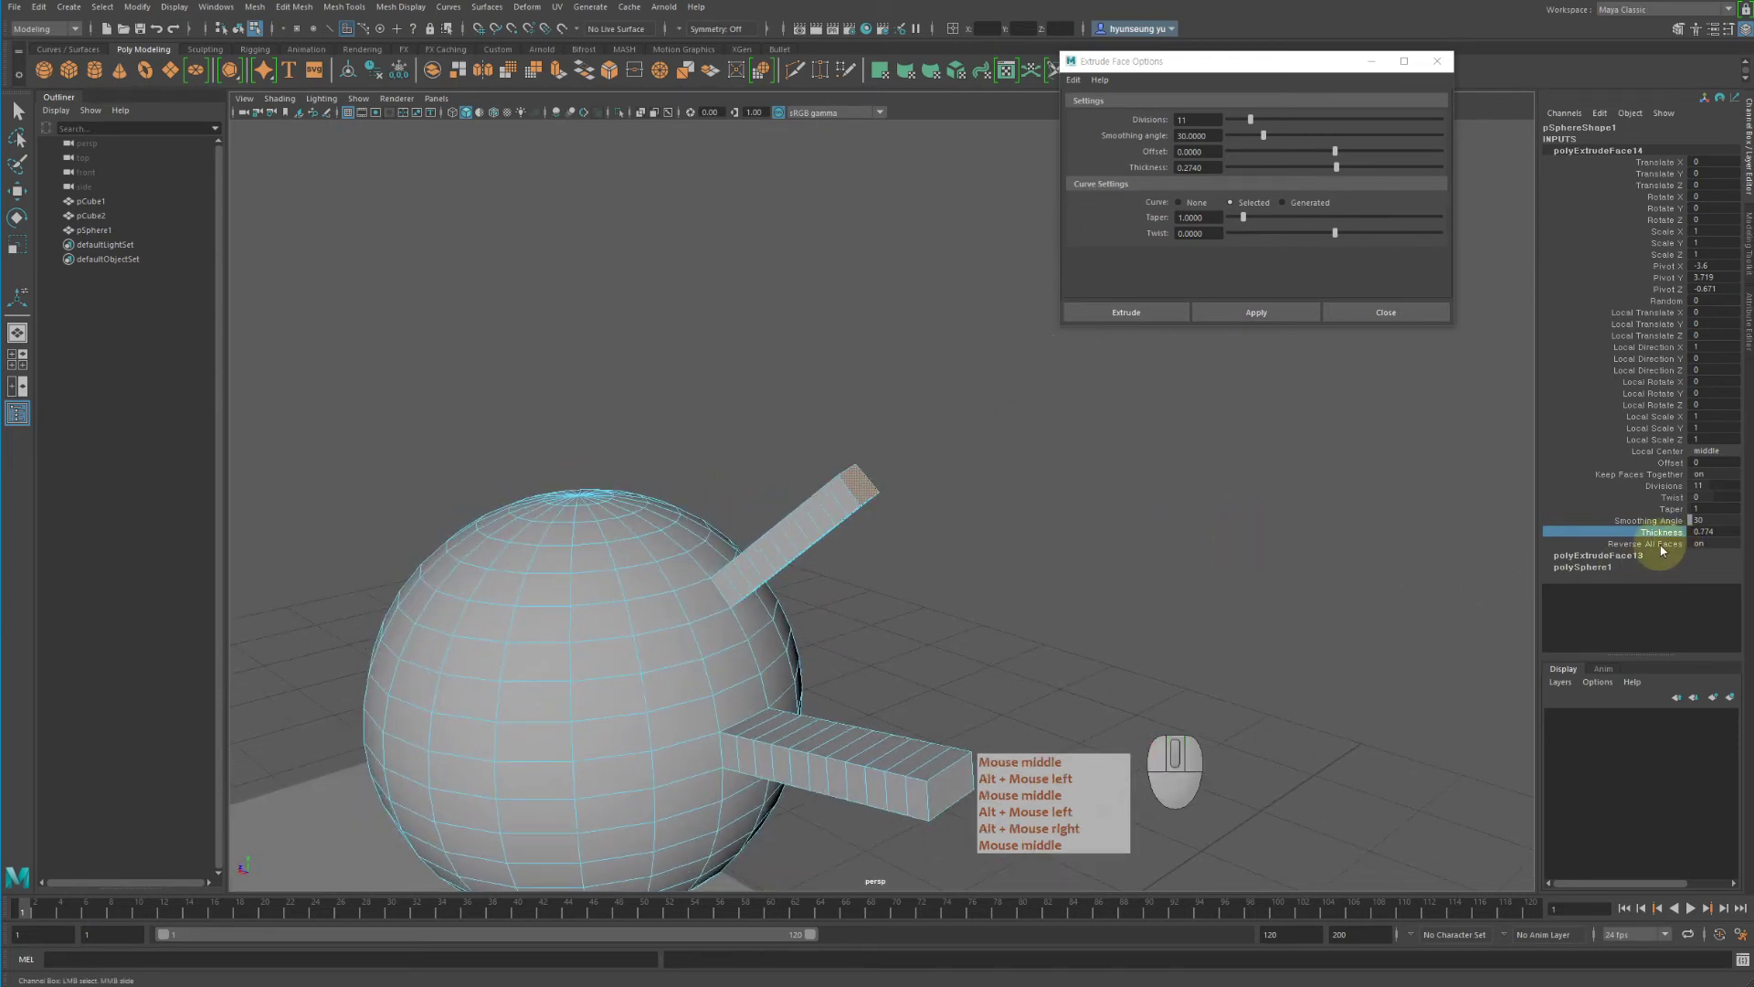
alt+drag(1223, 504, 1243, 507)
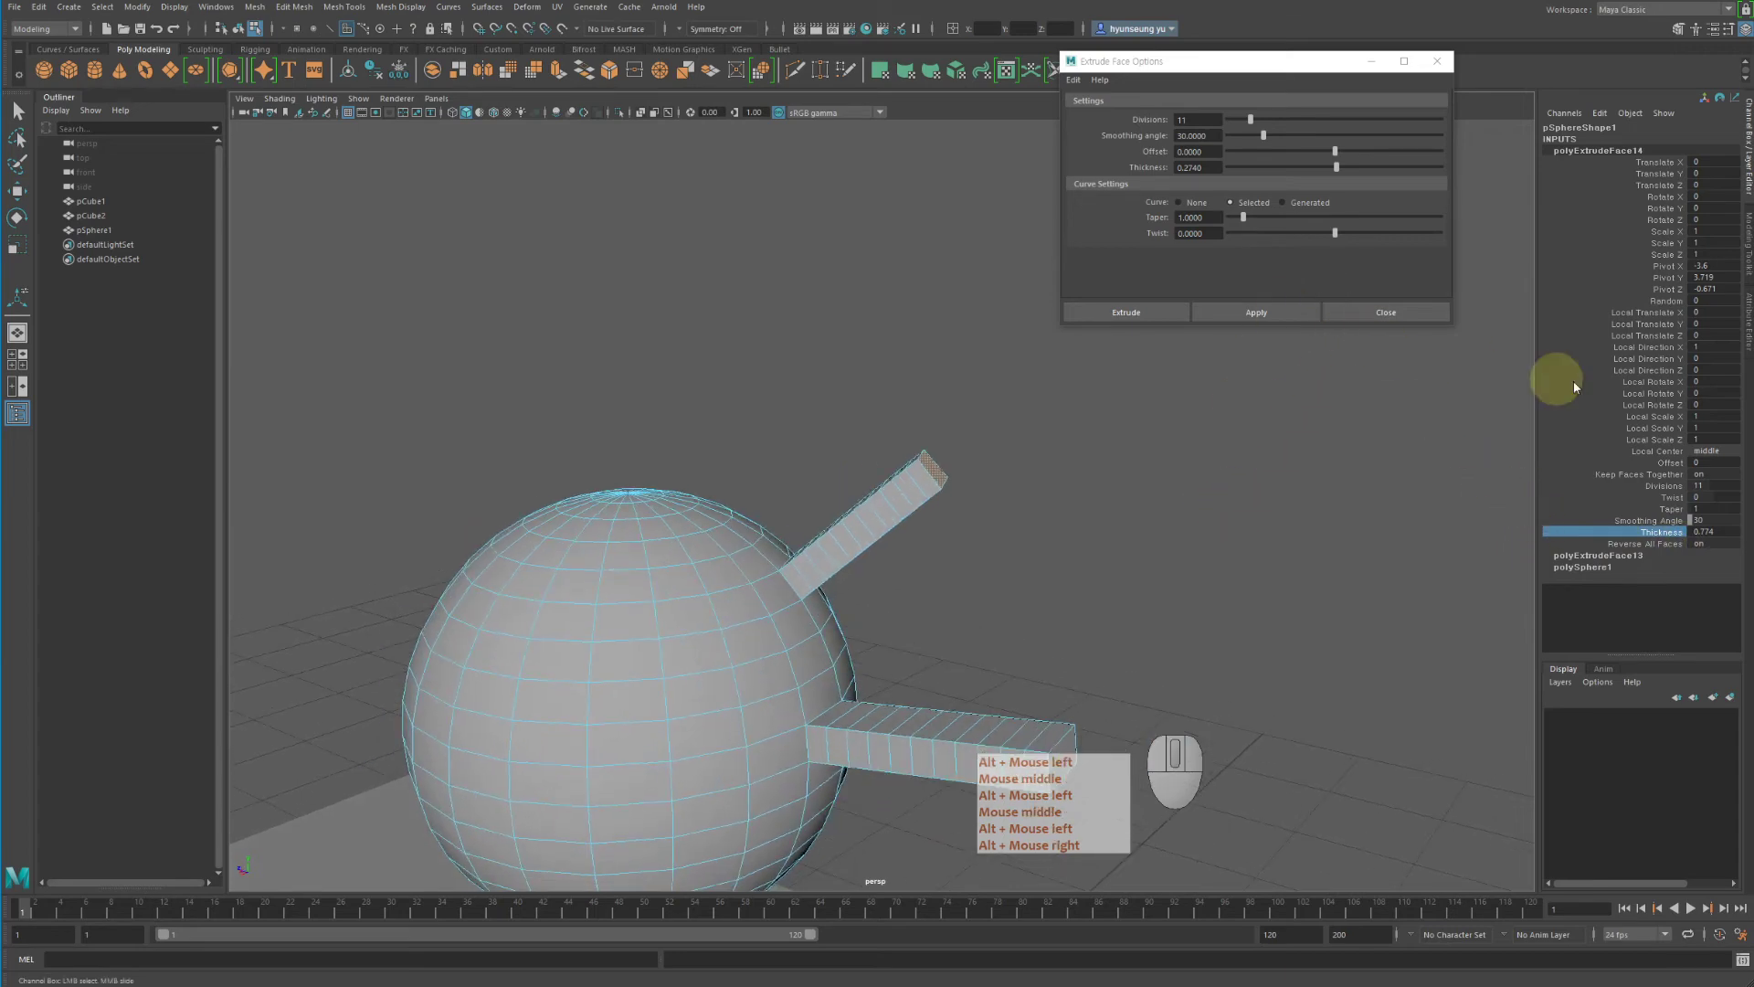
Set the upper extrusion's offset to -0.4 so that its end flares outward
click(1663, 463)
middle_drag(1368, 469, 1406, 515)
key(z)
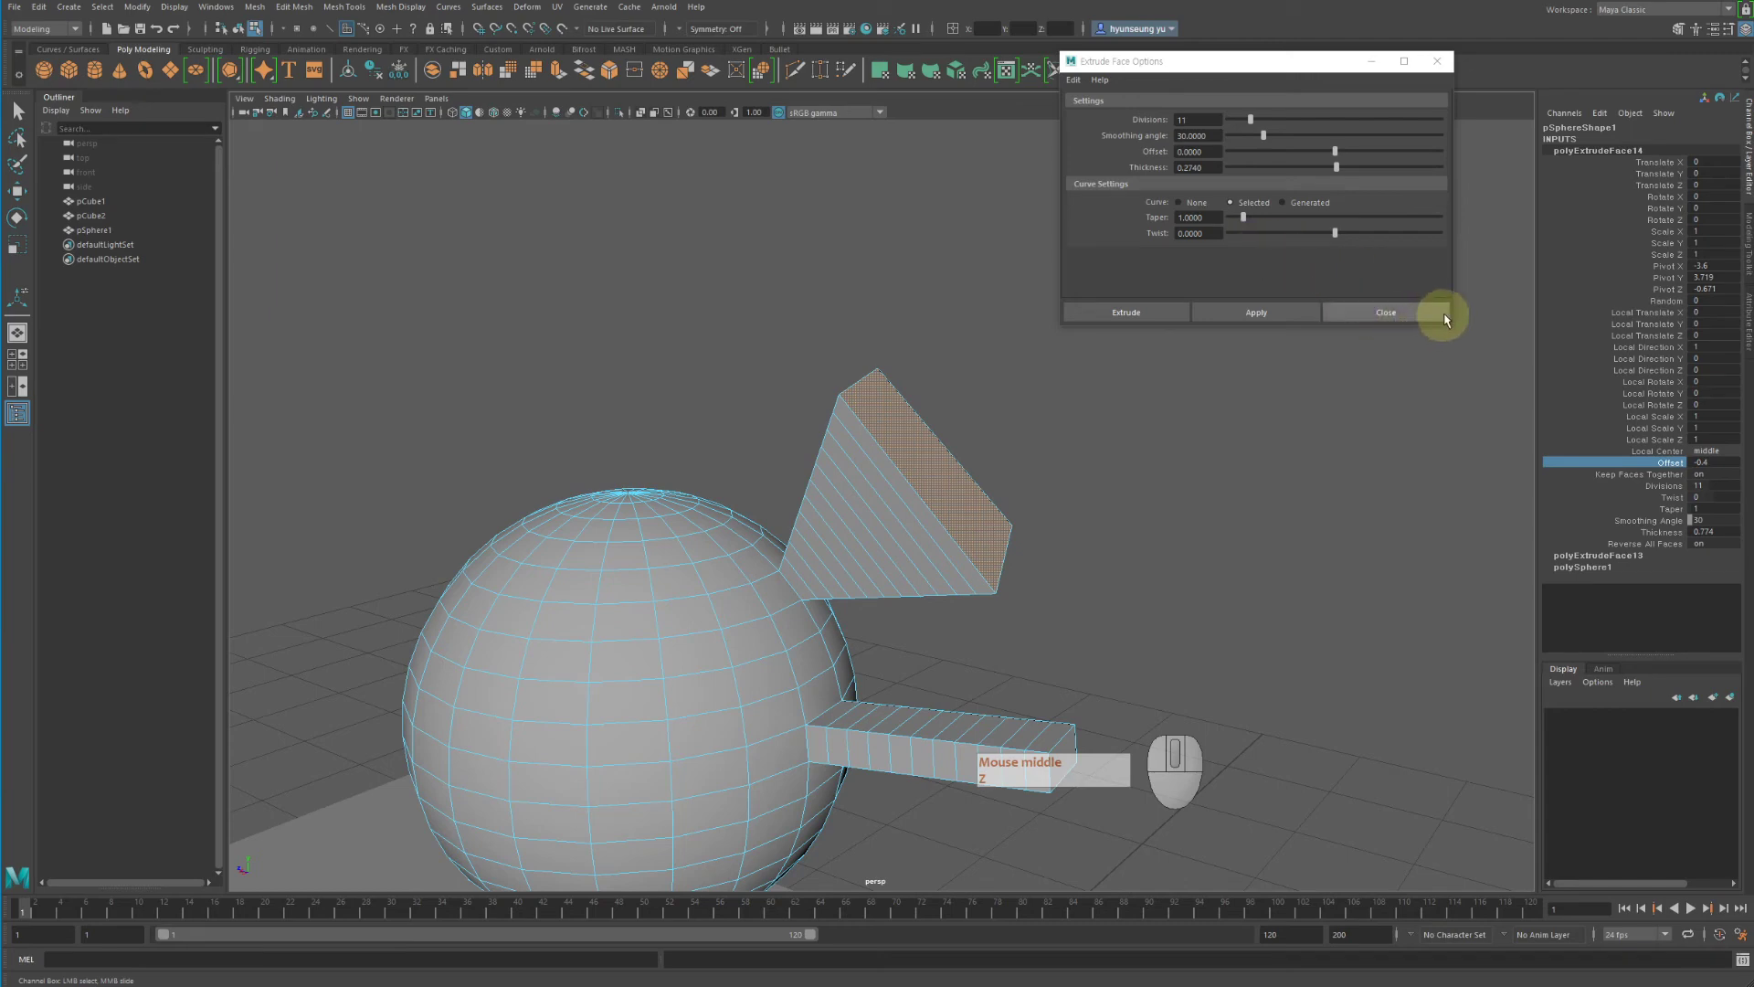
Close the Extrude options, activate the Move tool, and return the sphere to object mode
click(1387, 312)
key(w)
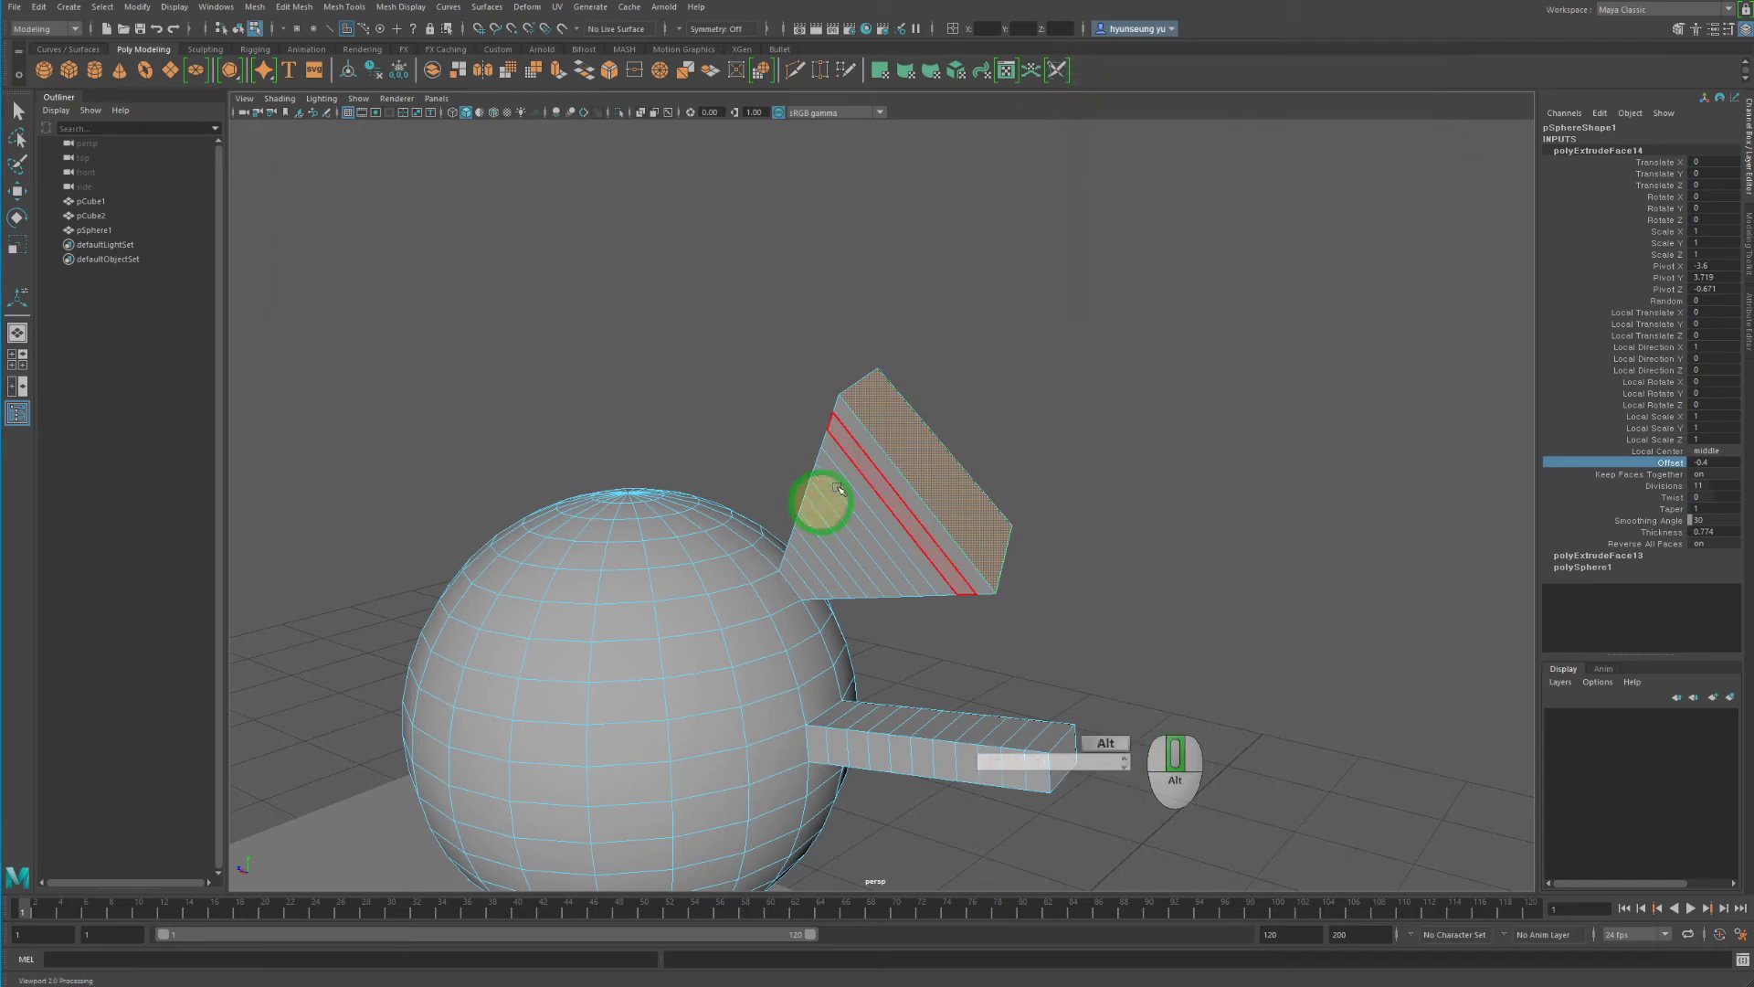
alt+drag(823, 502, 1030, 395)
alt+middle_drag(1030, 396, 909, 248)
click(910, 248)
right_drag(693, 455, 878, 392)
click(1156, 379)
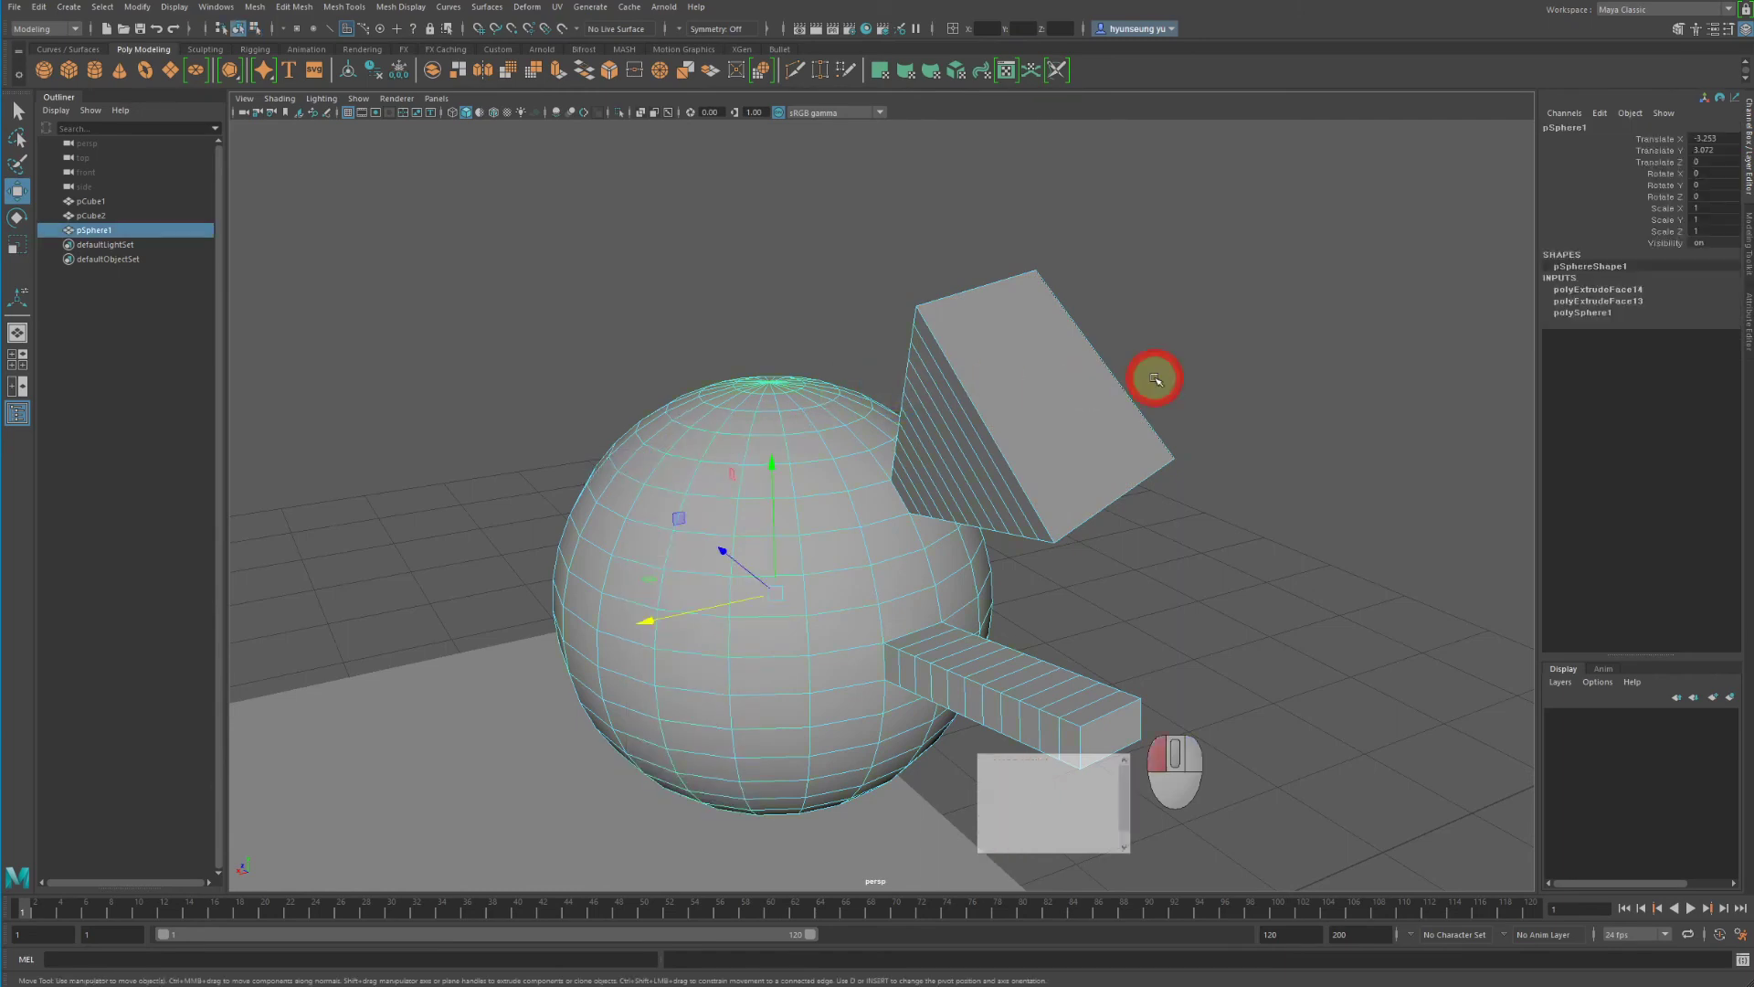
Examine the sphere's straight and flared extrusions from several sides, together with the table and monitor
alt+drag(731, 493, 1084, 451)
click(1152, 438)
click(924, 438)
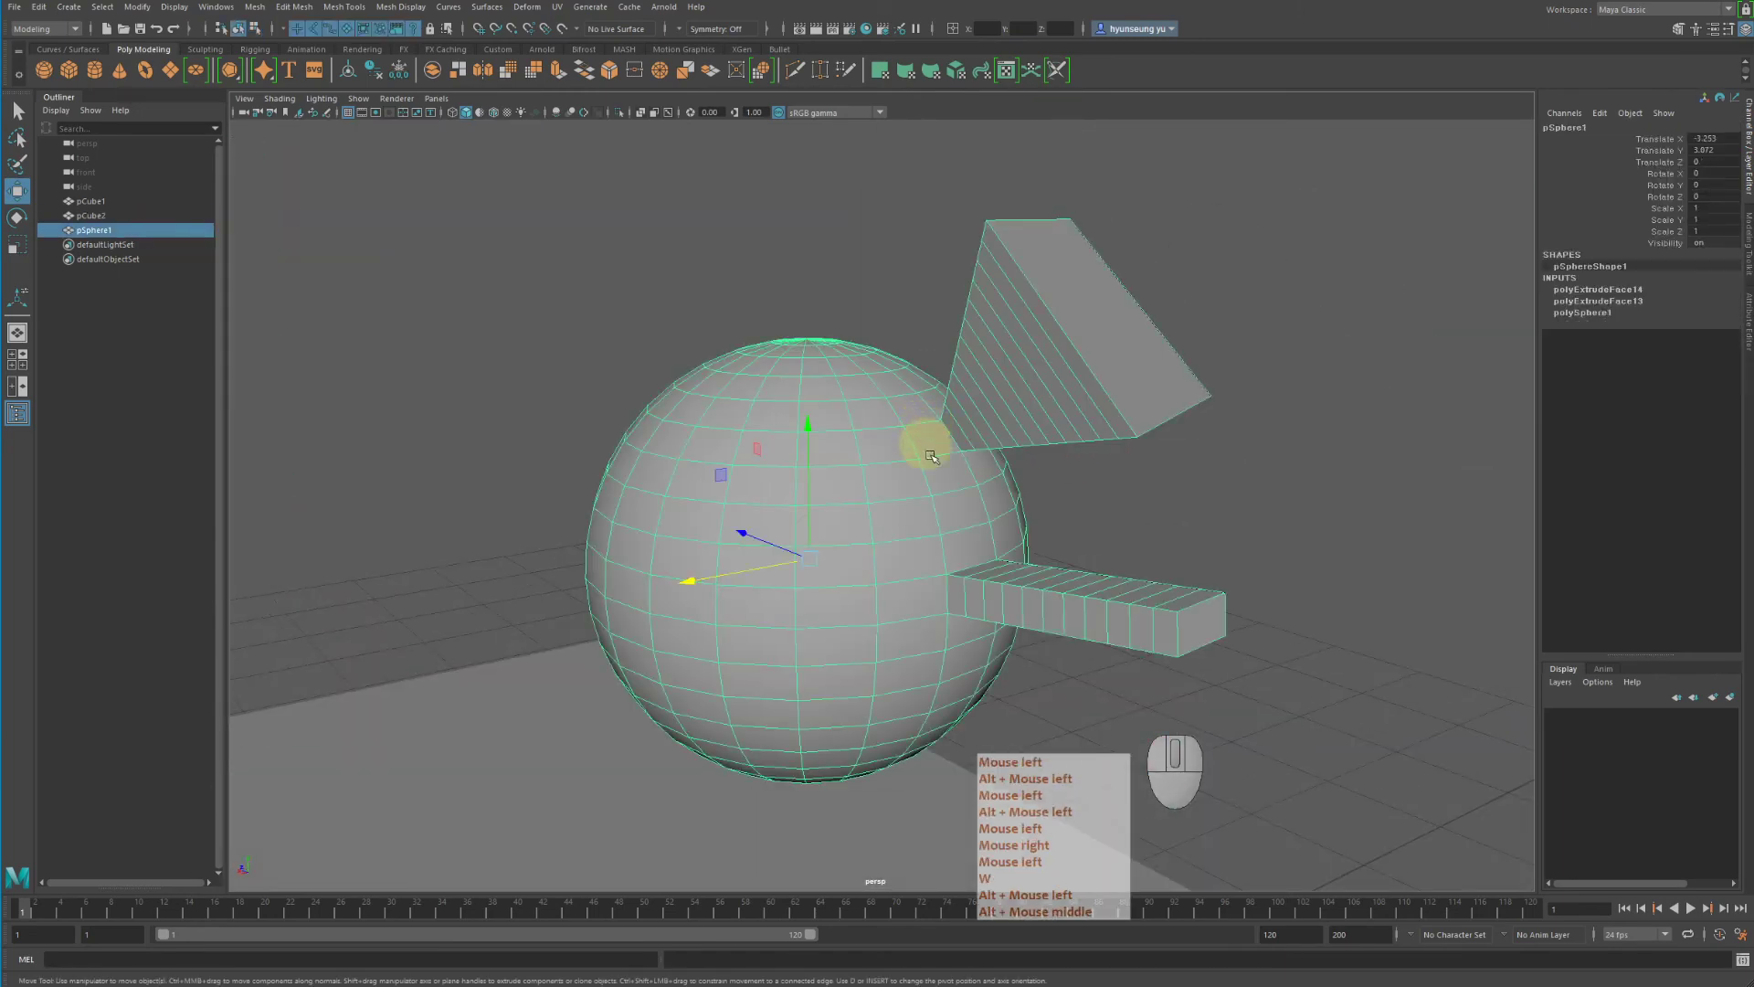
alt+middle_drag(924, 439, 951, 485)
alt+right_drag(951, 485, 900, 457)
alt+drag(900, 457, 795, 416)
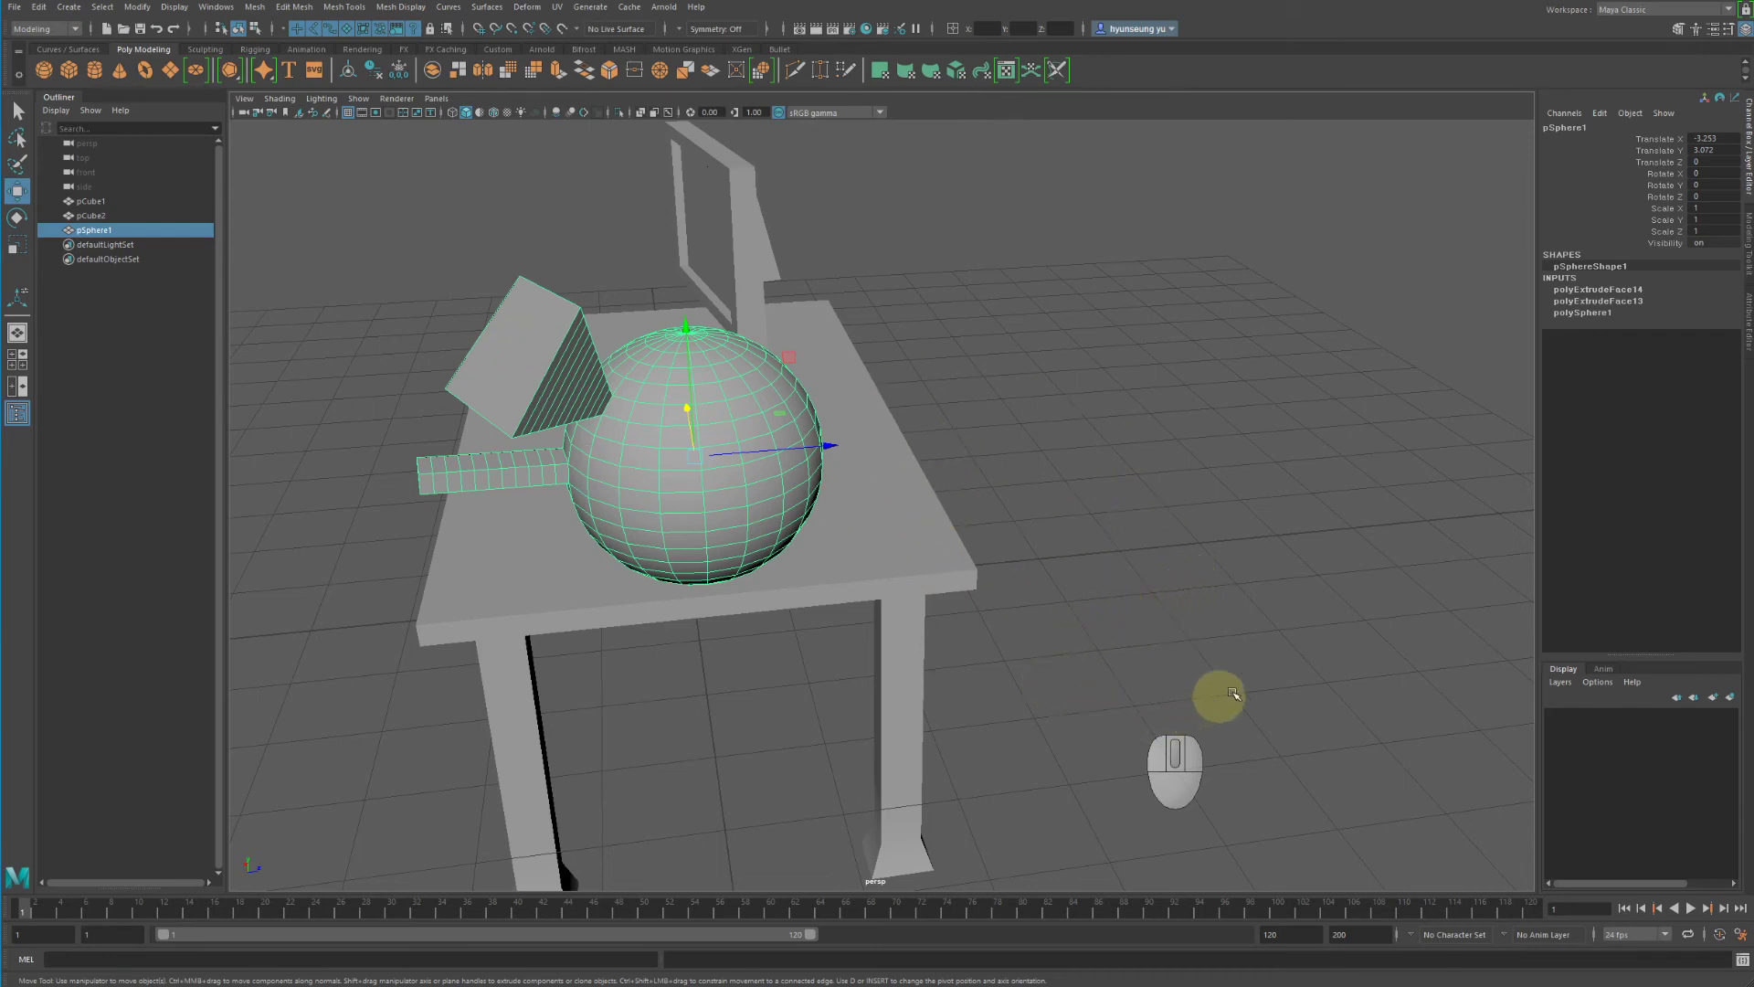
key(alt)
alt+drag(850, 531, 918, 528)
alt+right_drag(919, 528, 1147, 529)
alt+middle_drag(1147, 529, 1160, 527)
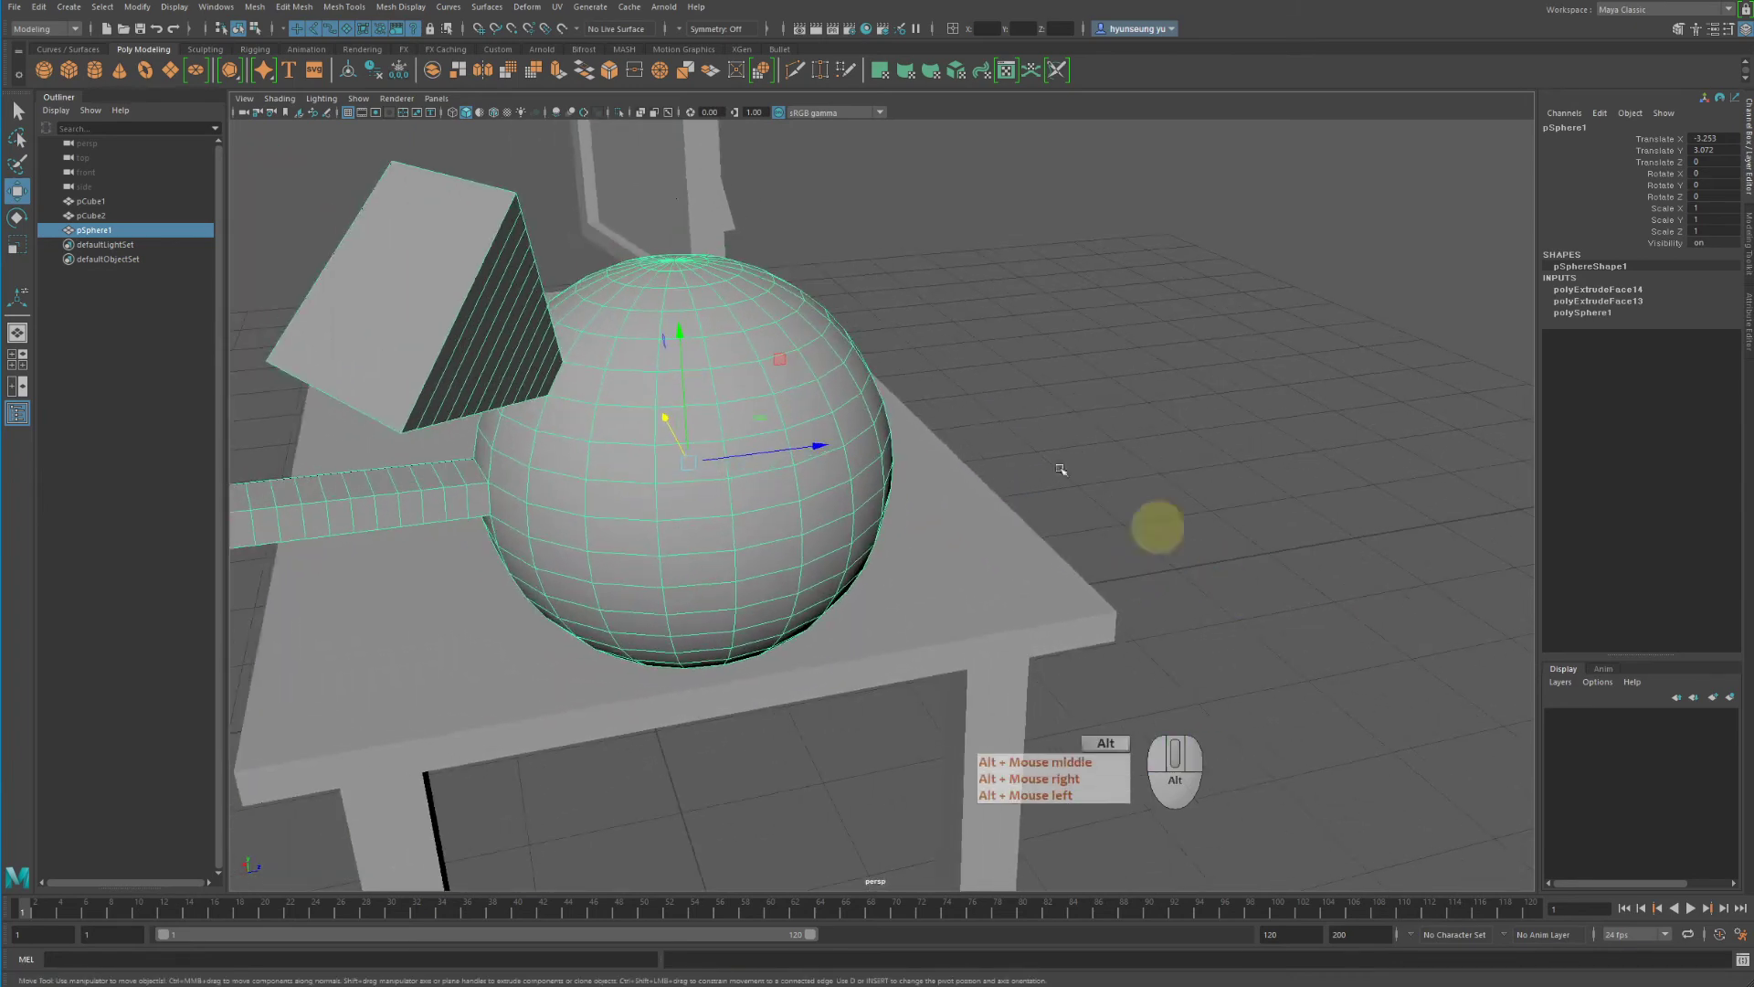
In the side view, draw a CV curve from the flared extrusion's end that arcs over, dips, and loops back above itself
click(67, 7)
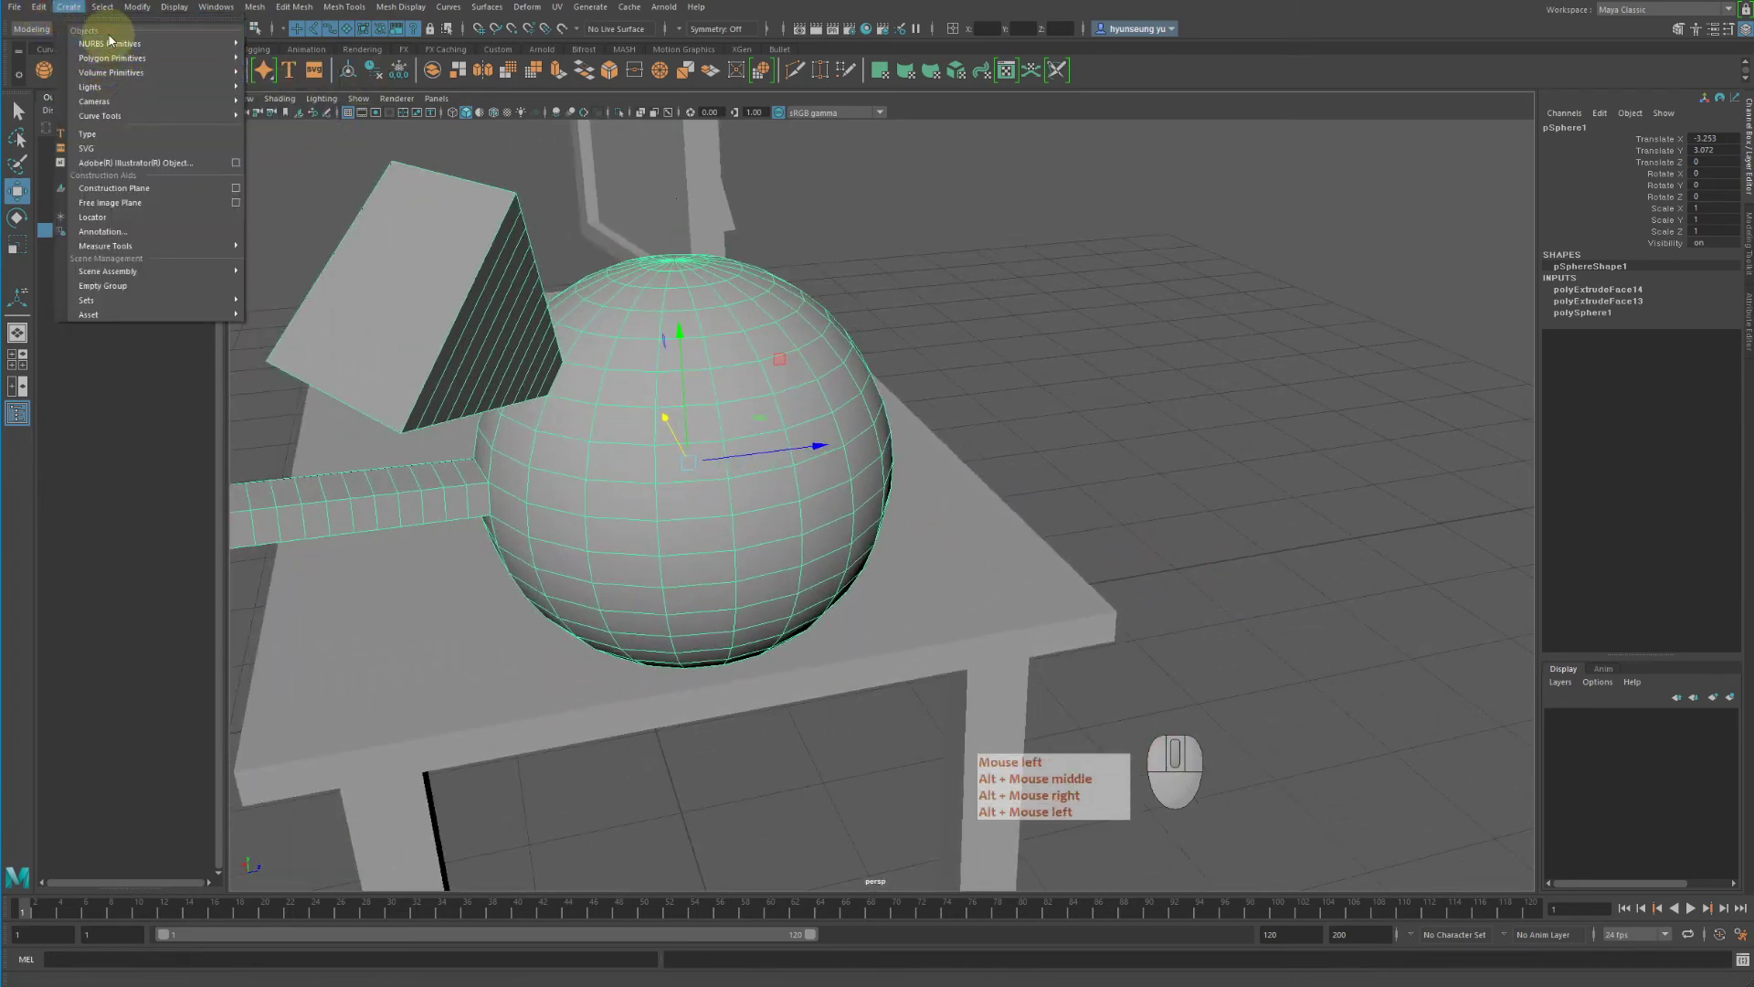
mouse_move(113, 48)
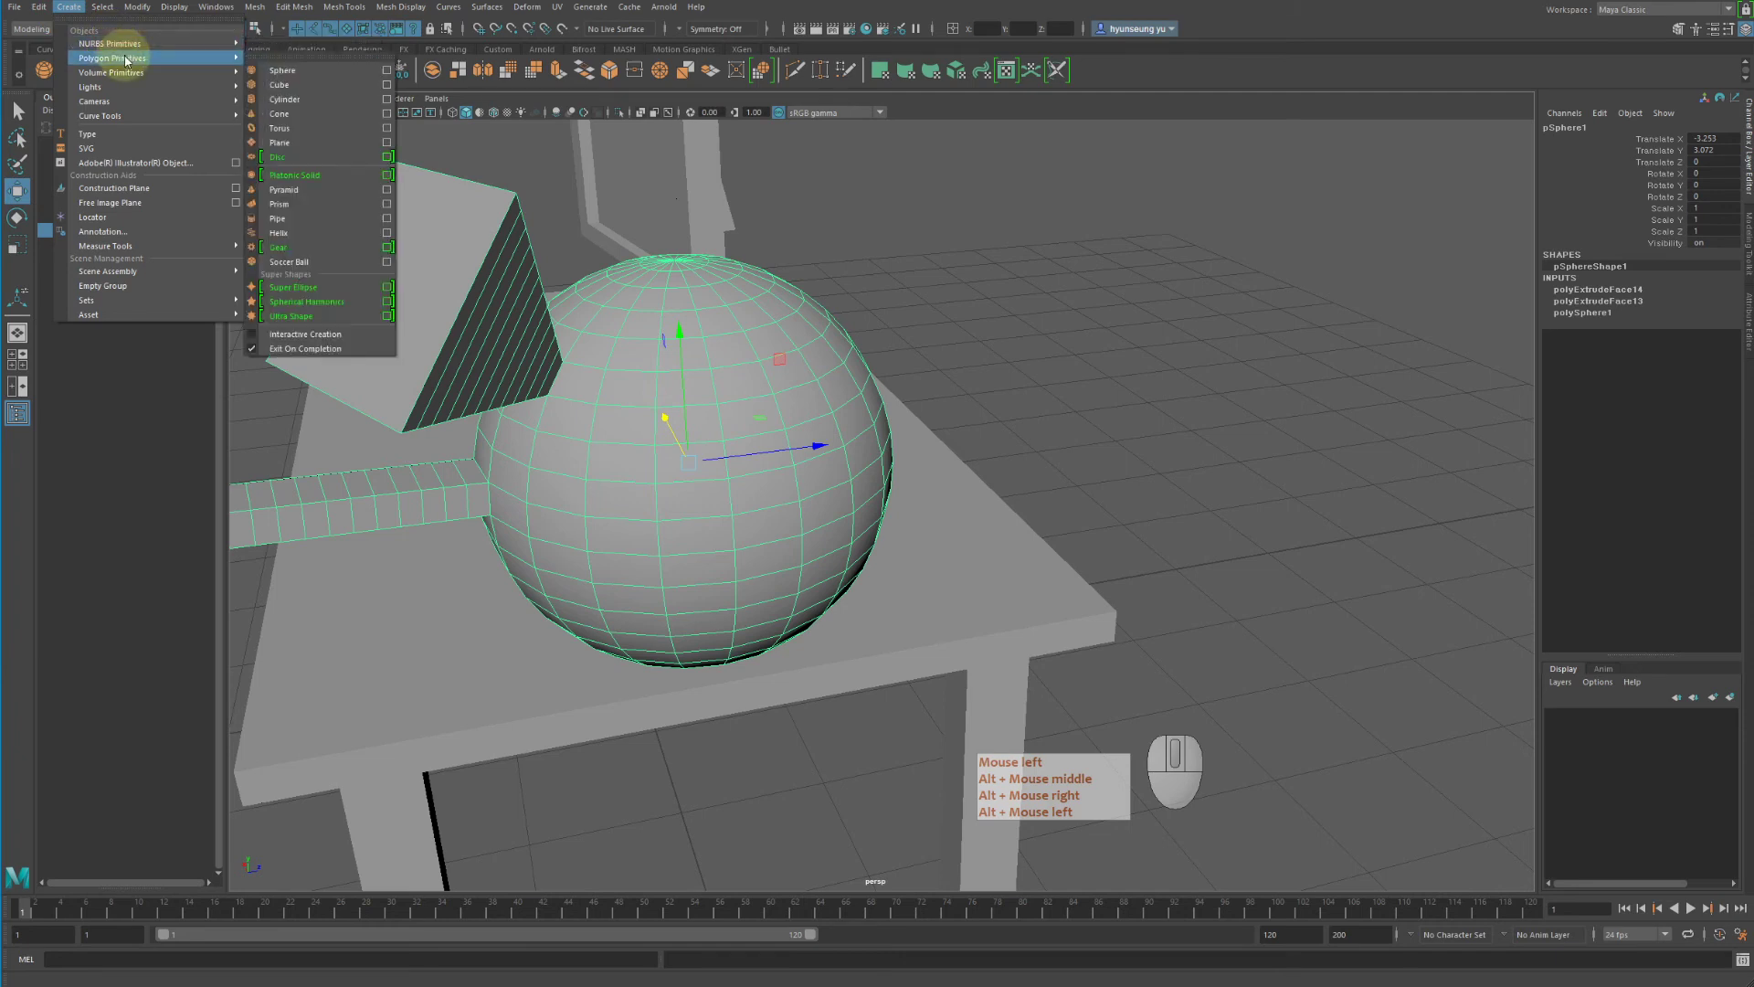
mouse_move(163, 122)
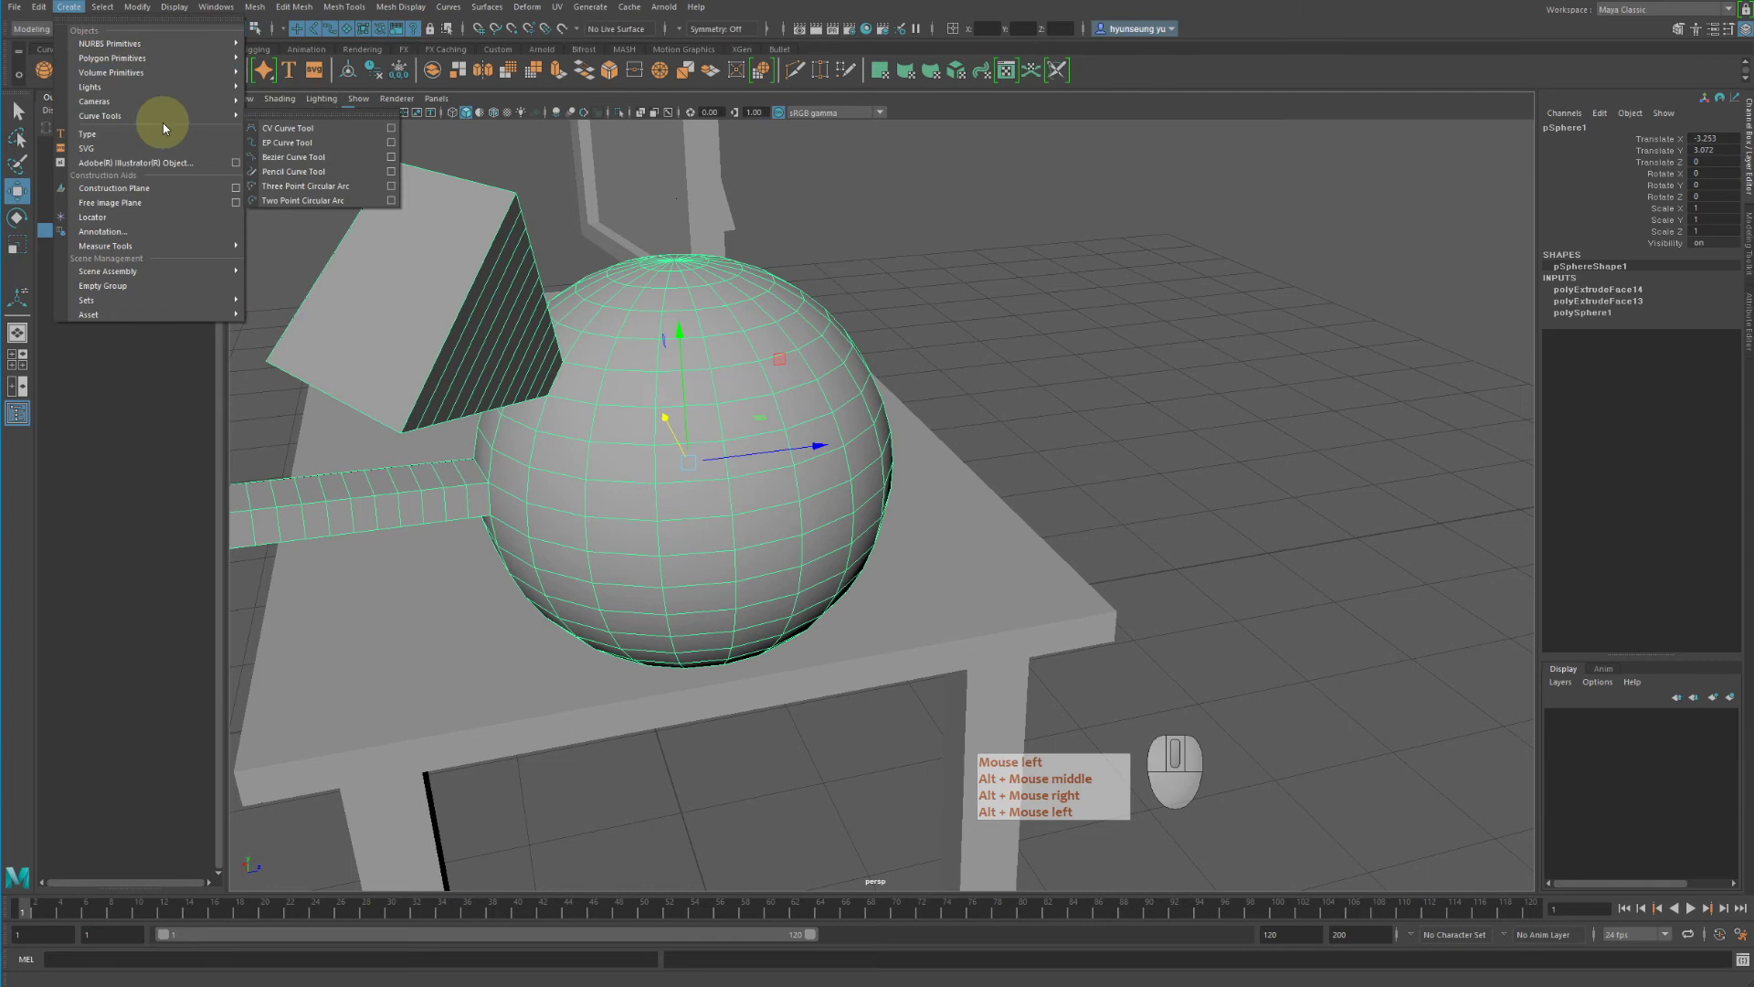
click(340, 128)
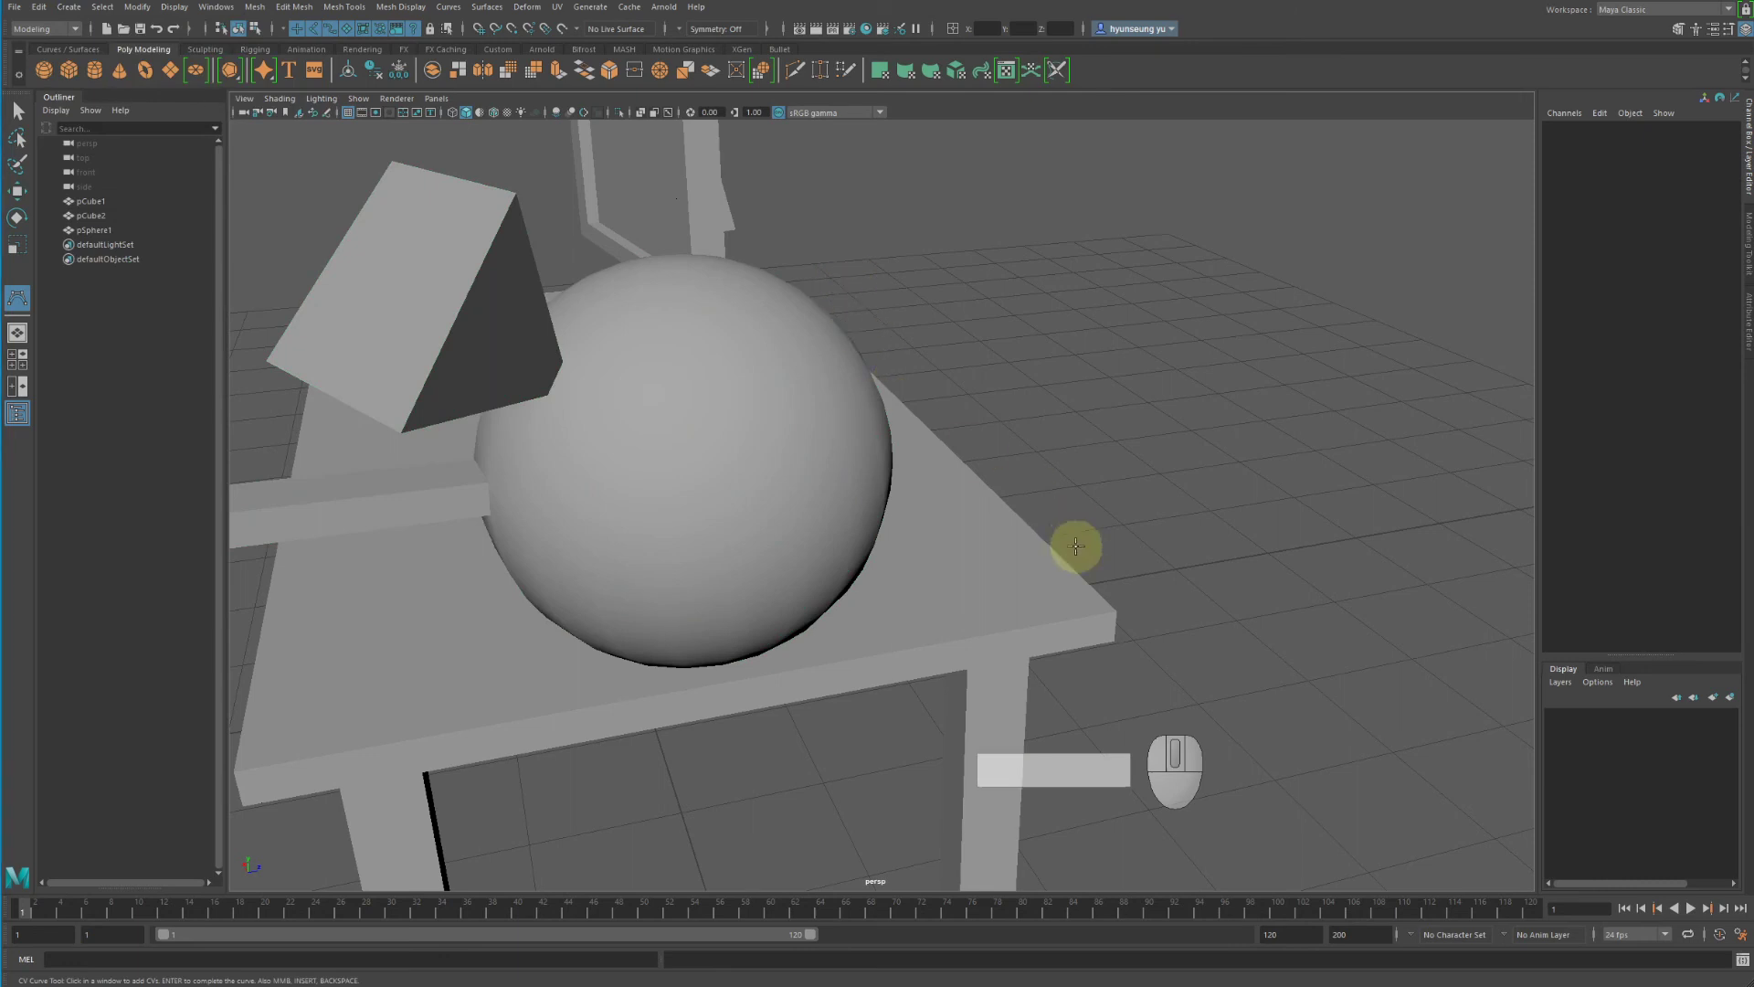
key(space)
key(space)
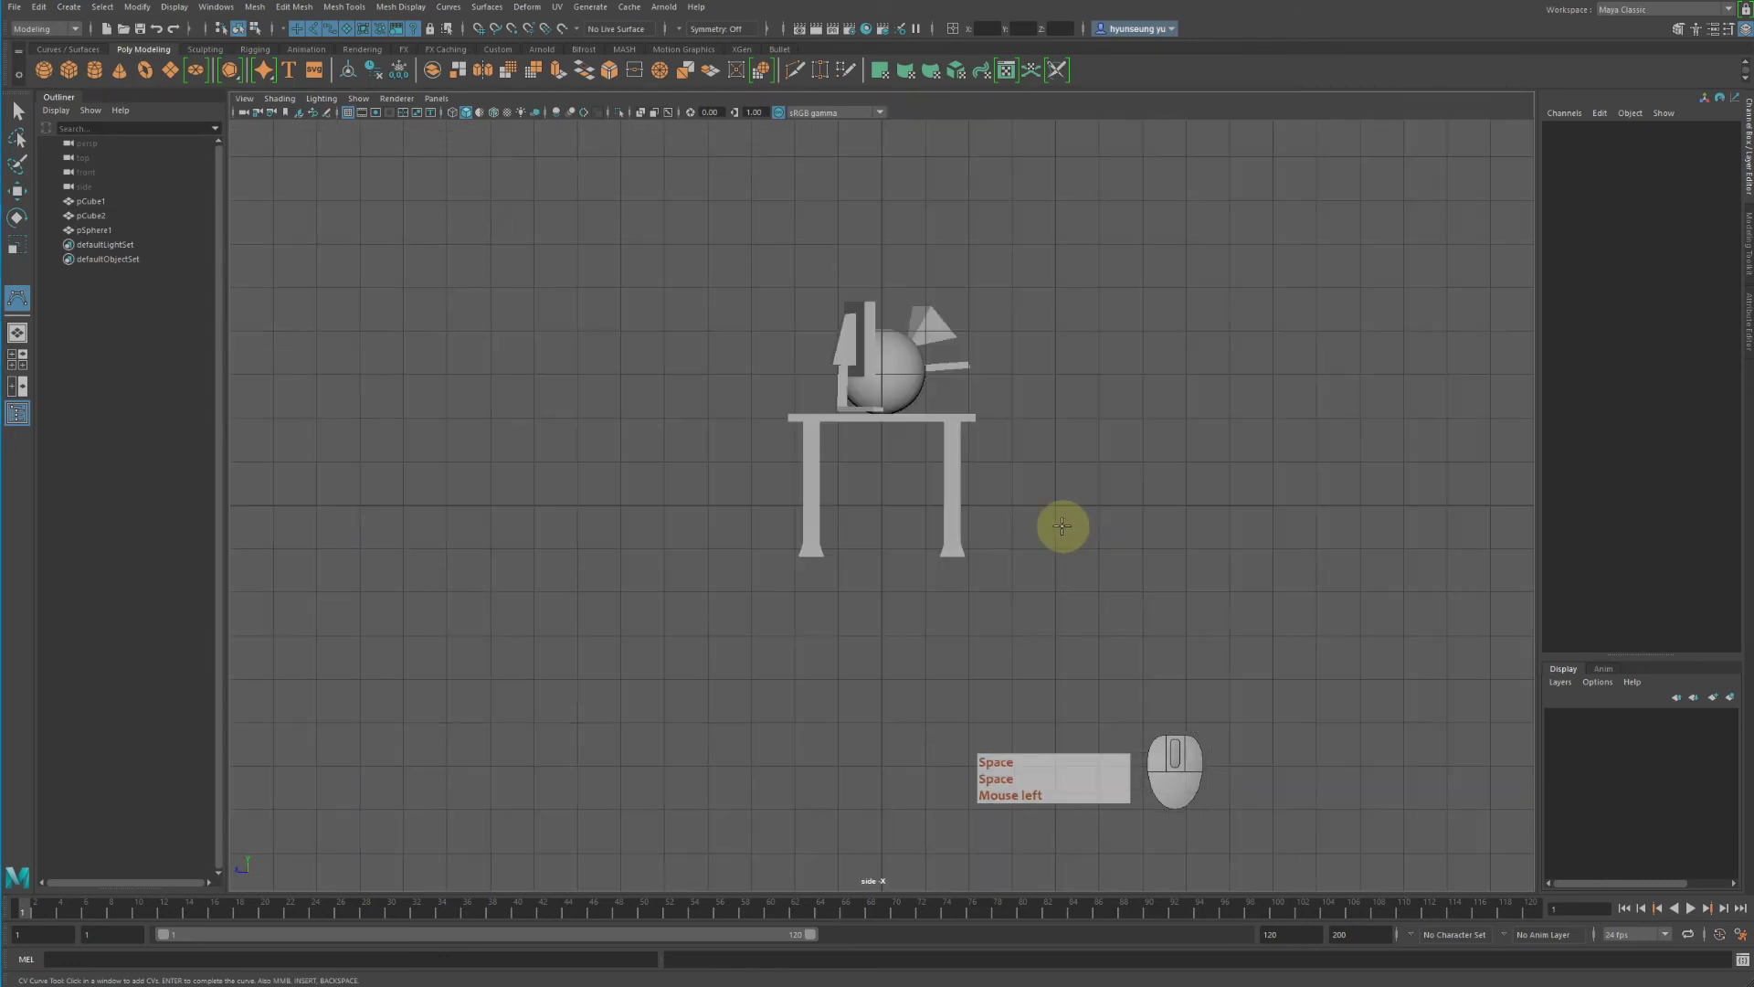
alt+middle_drag(982, 489, 955, 433)
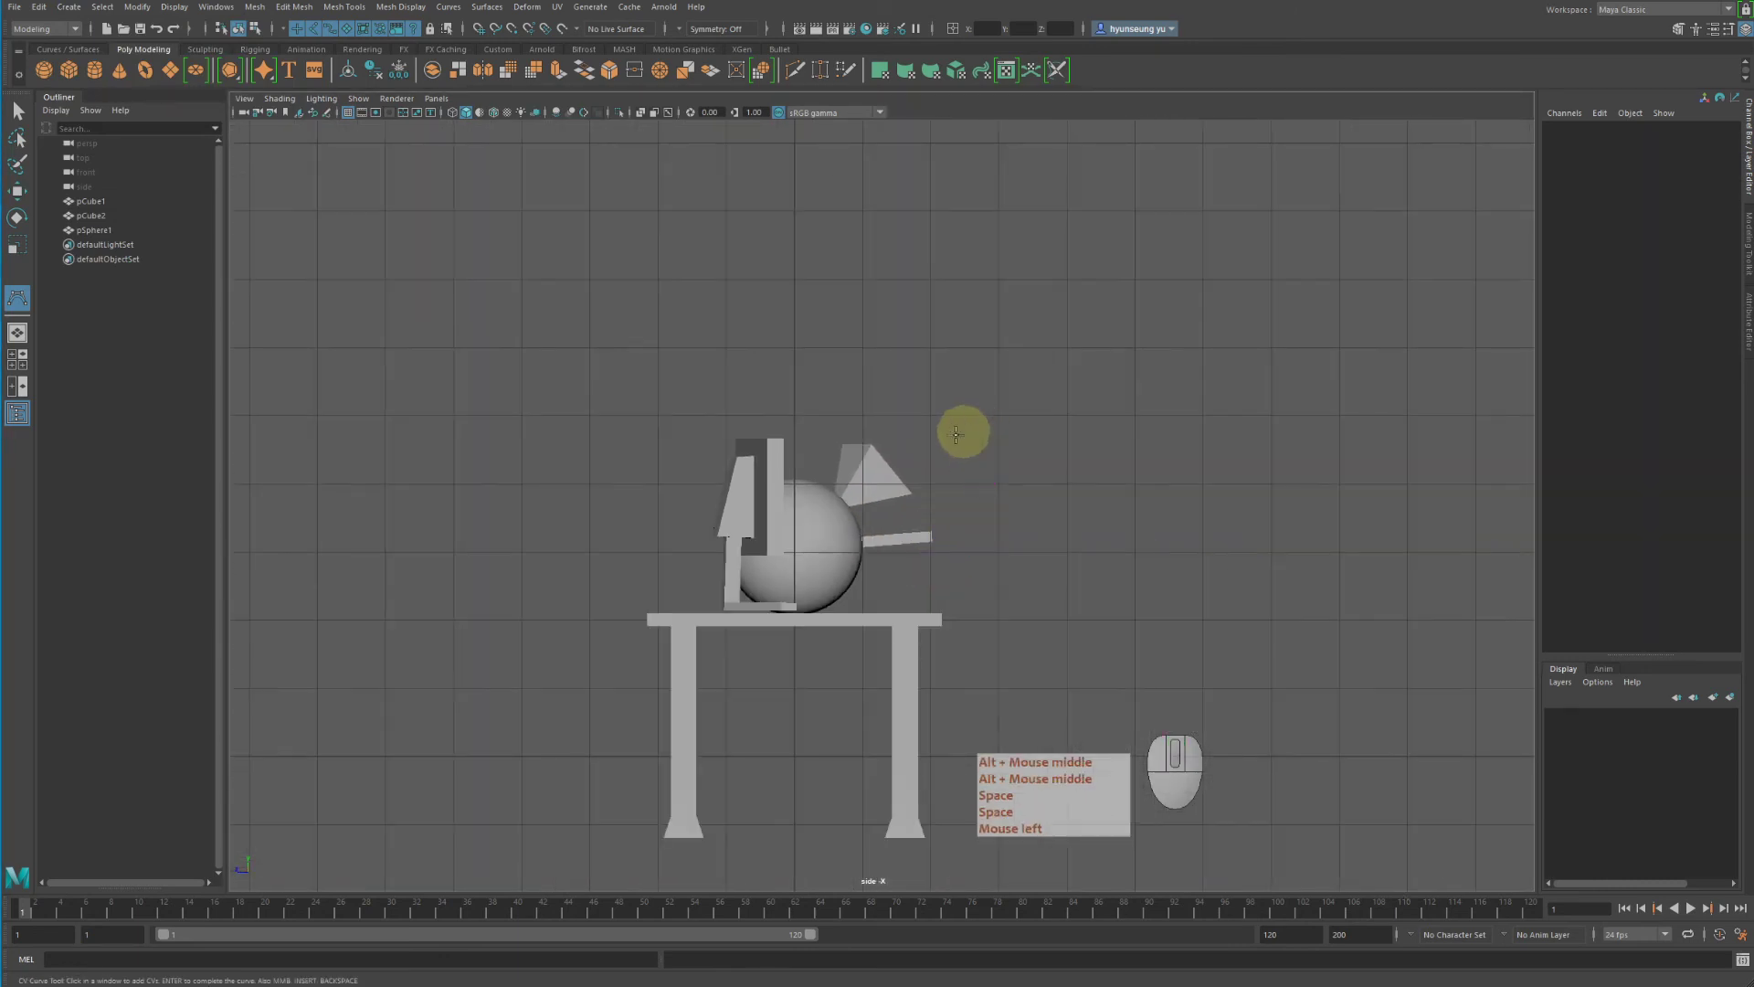
click(898, 474)
click(997, 371)
click(1185, 360)
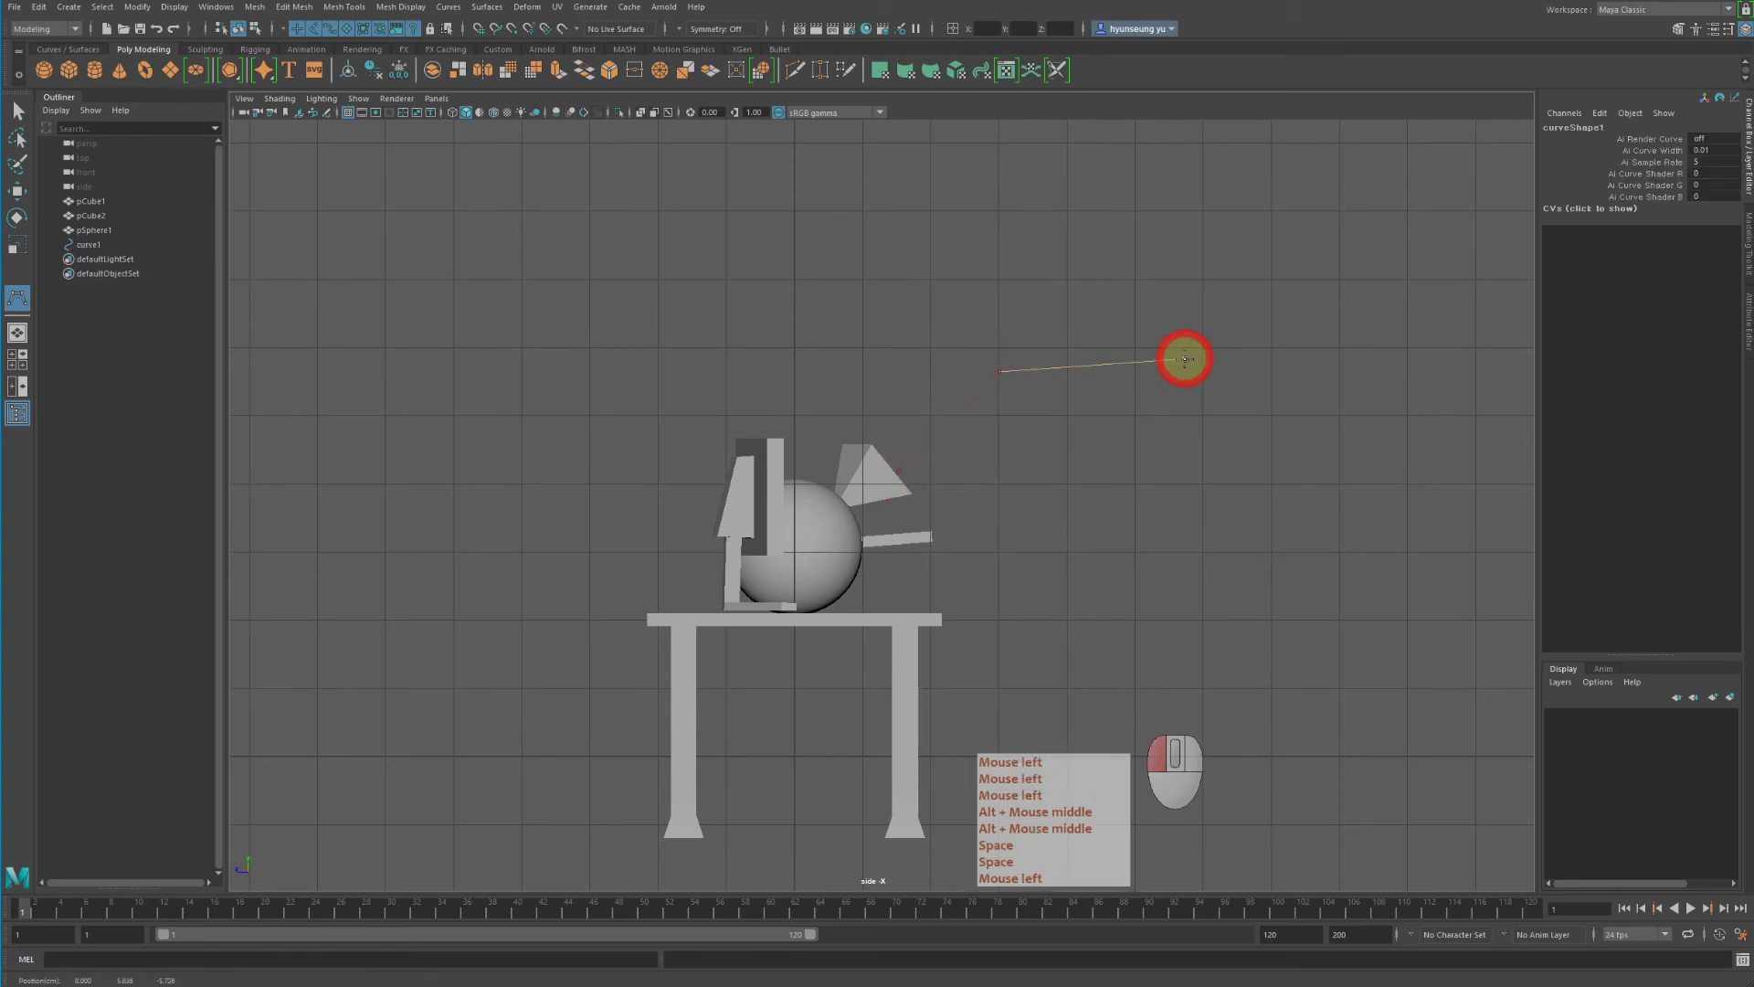
click(1294, 528)
click(1297, 642)
click(1456, 630)
click(1422, 357)
click(1336, 295)
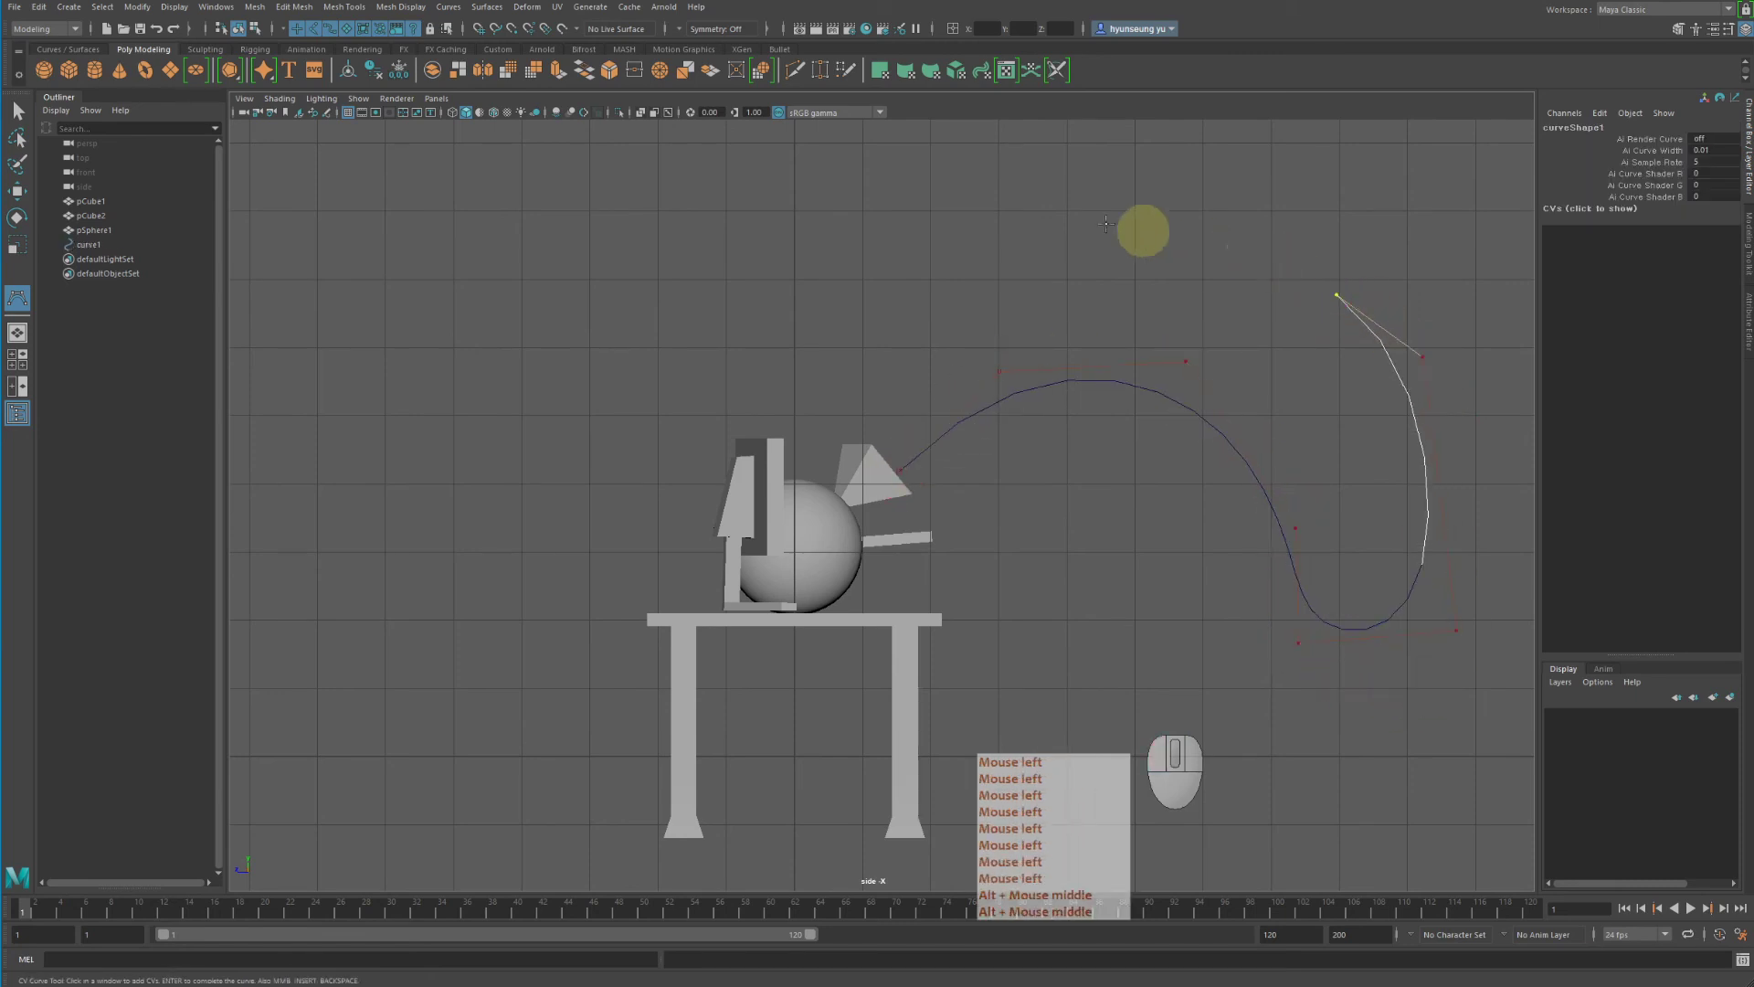
click(996, 246)
click(882, 323)
key(Delete)
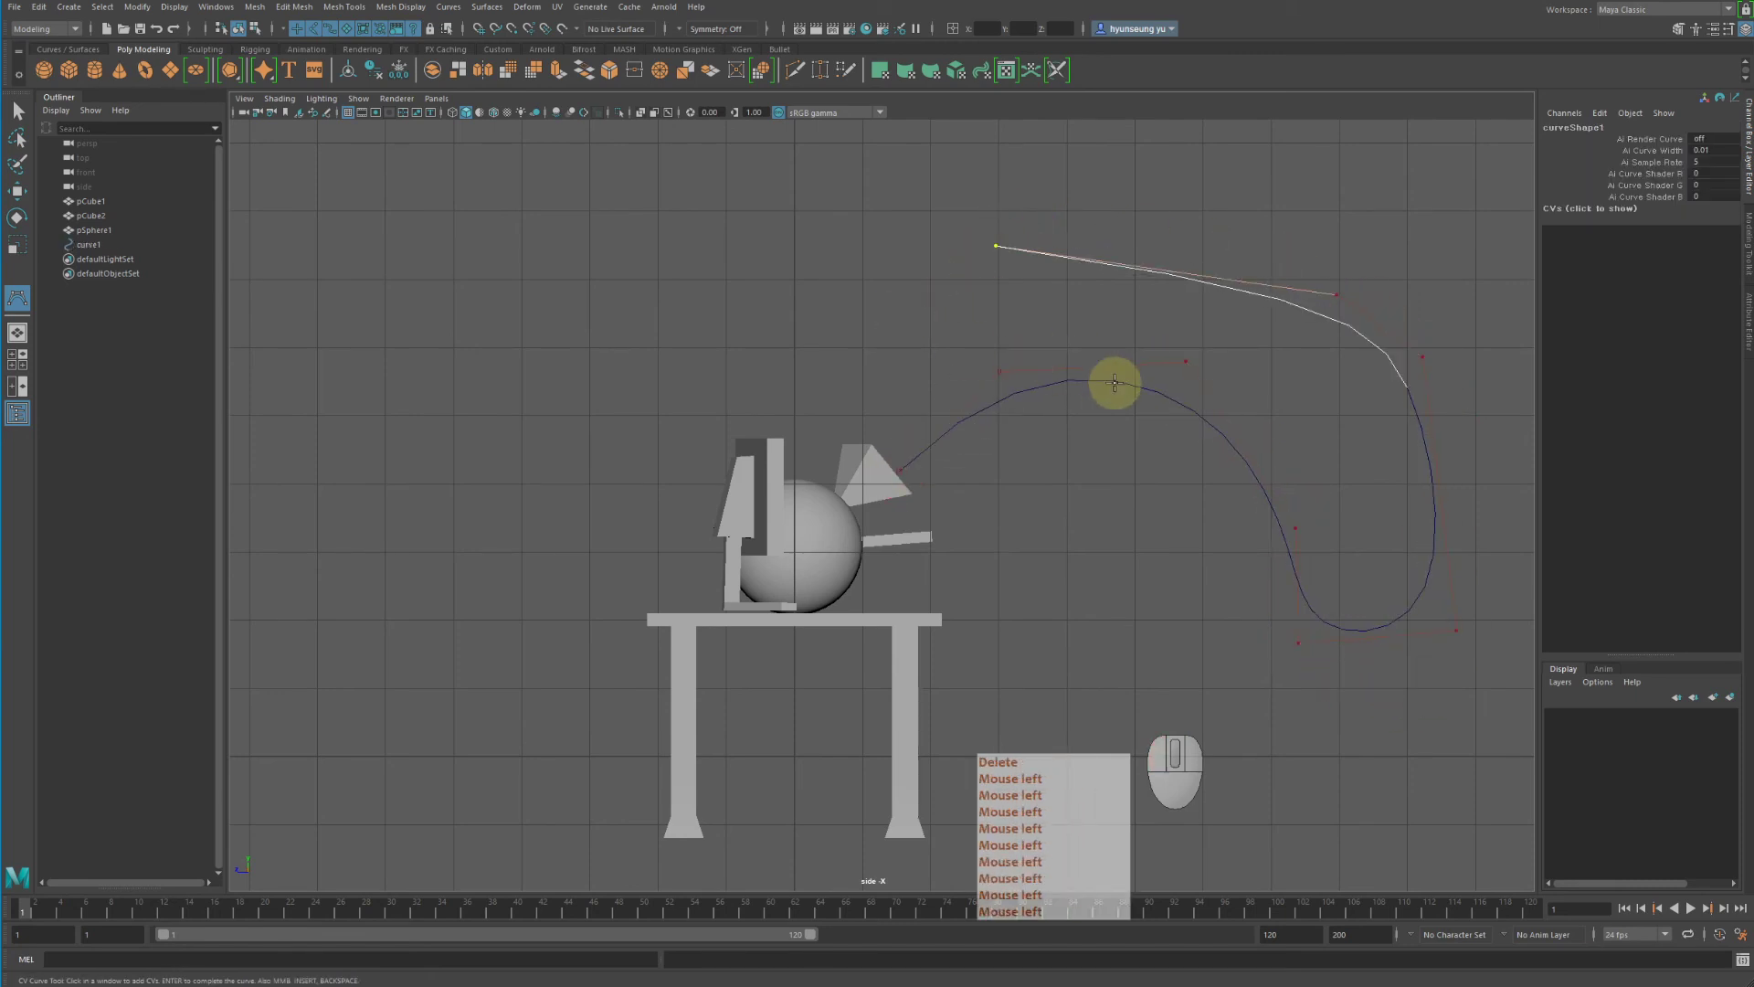
key(Return)
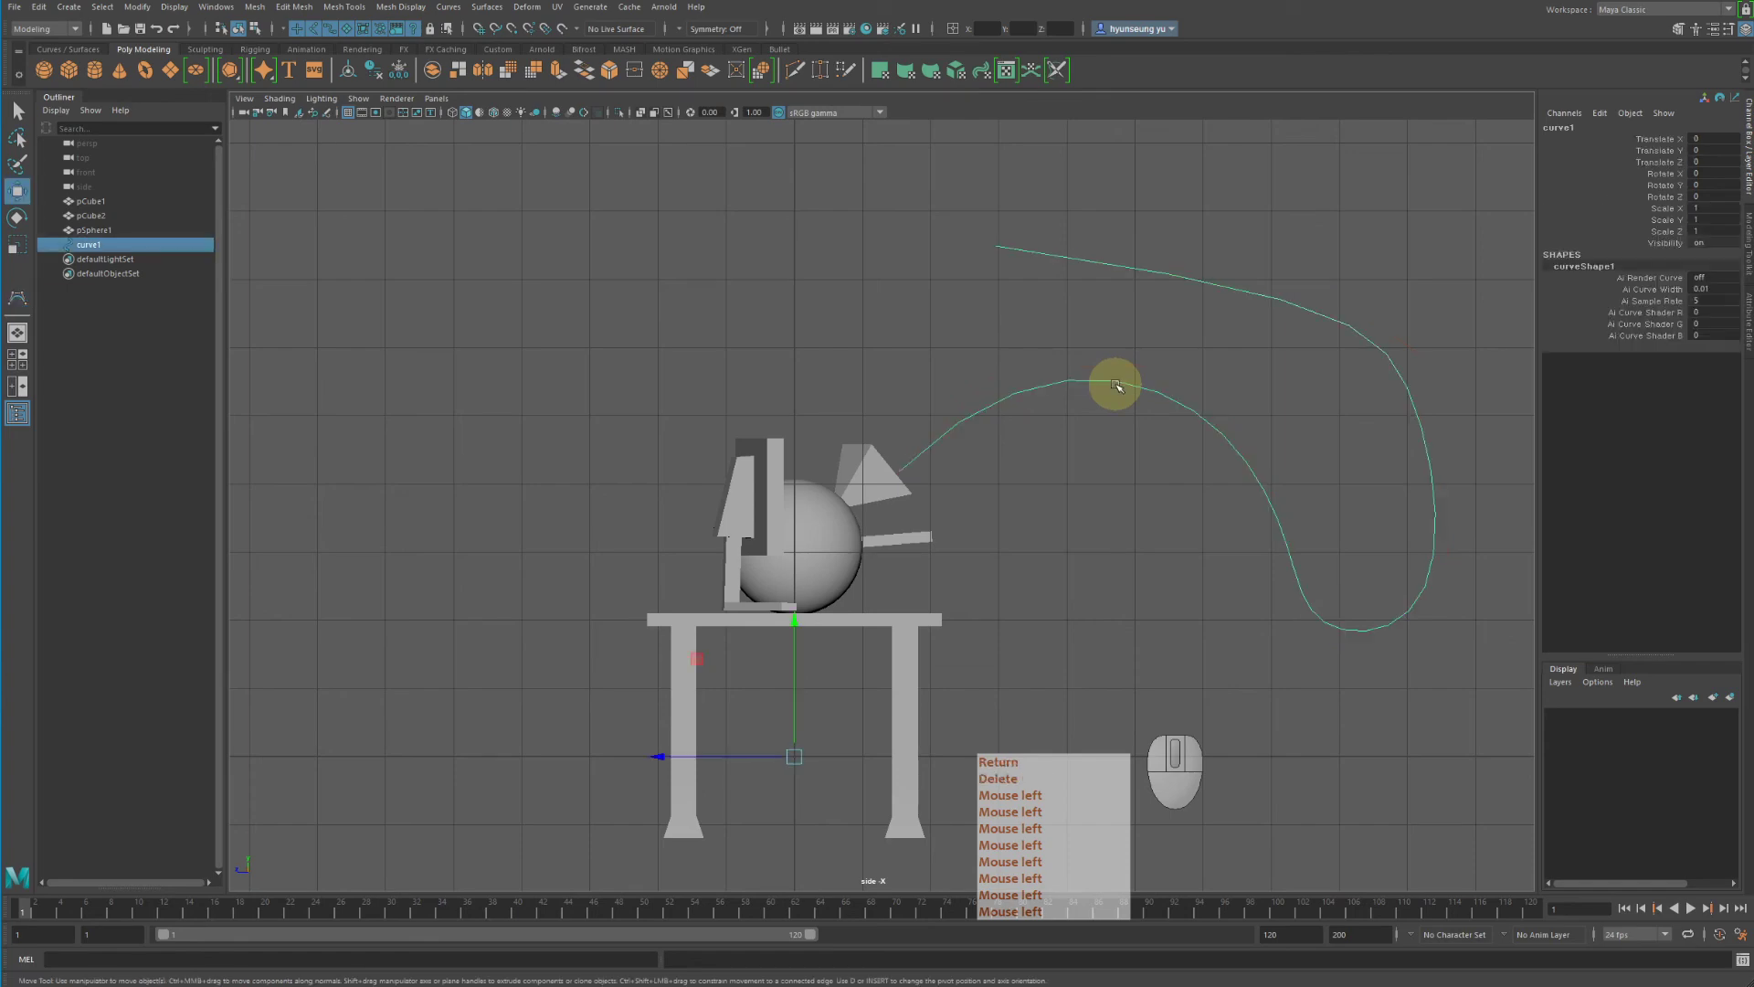
In the perspective view, move the curve about -3.75 along X so that it starts near the sphere's flared extrusion
click(1277, 388)
key(space)
key(space)
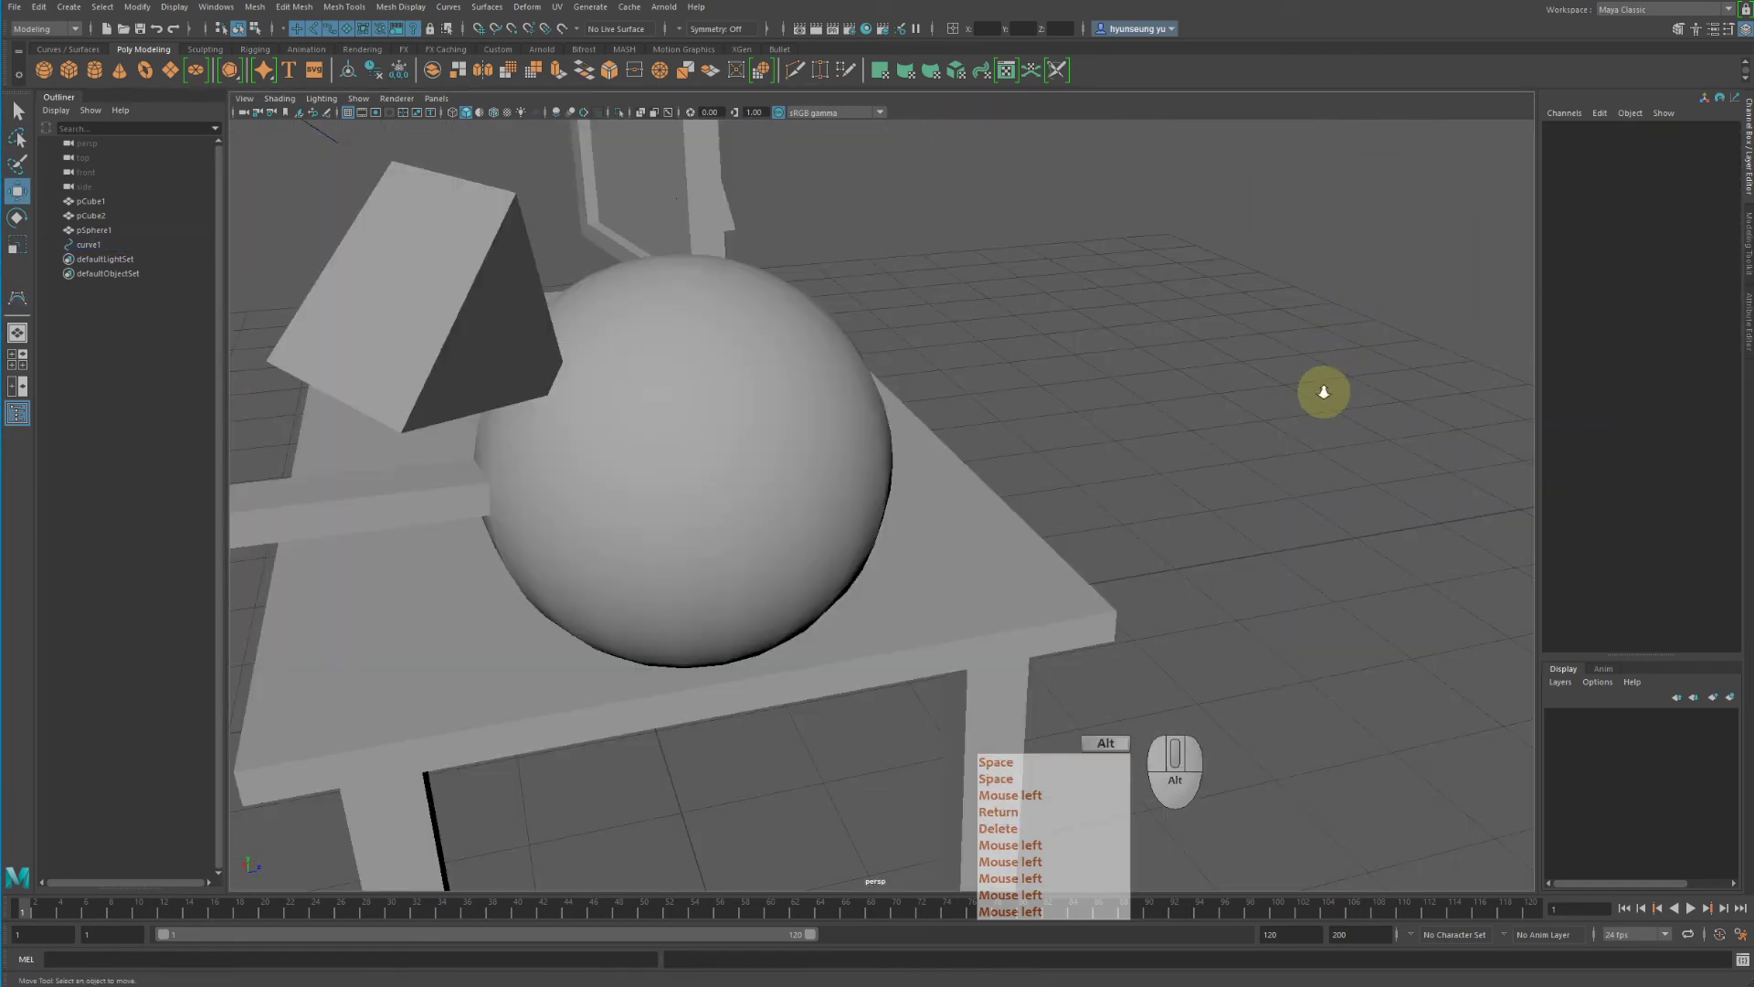
alt+right_drag(1323, 391, 1362, 411)
alt+drag(1362, 411, 1142, 402)
alt+right_drag(1143, 402, 959, 392)
alt+middle_drag(960, 391, 929, 391)
click(975, 328)
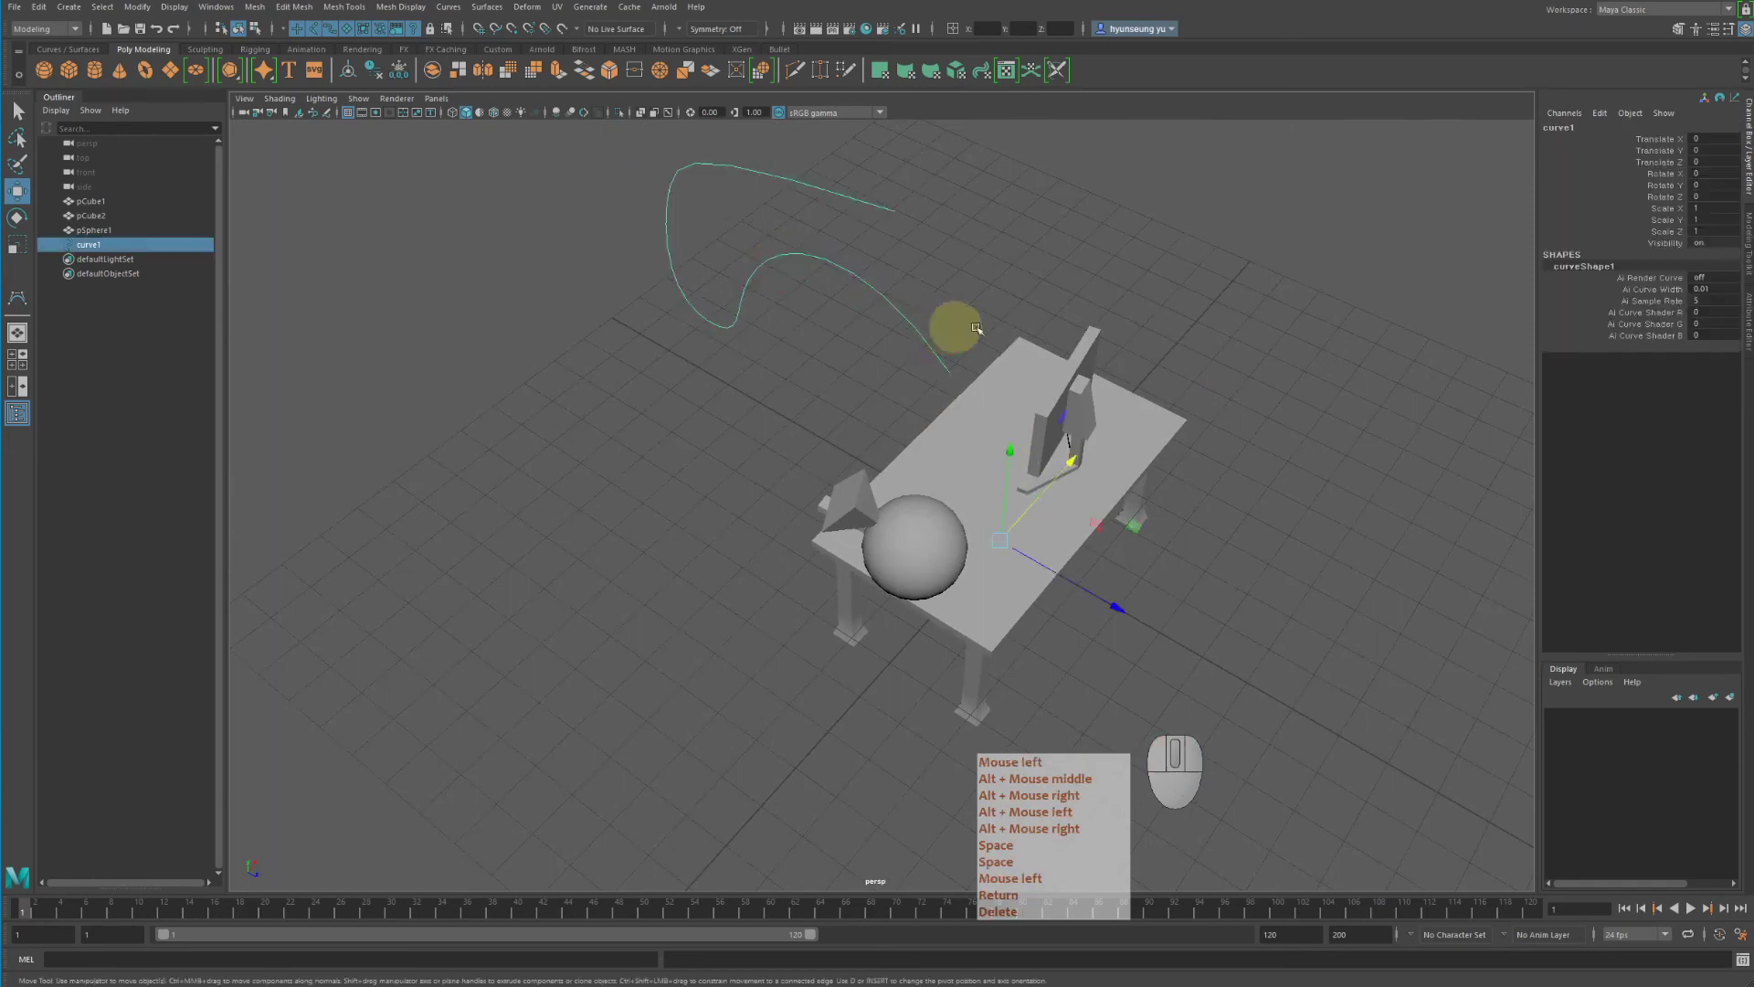
alt+drag(976, 327, 963, 320)
alt+right_drag(963, 321, 1132, 431)
alt+drag(1132, 430, 1167, 466)
alt+right_drag(1167, 466, 1280, 595)
alt+middle_drag(1280, 595, 1243, 567)
alt+drag(1243, 566, 1194, 540)
alt+right_drag(1194, 540, 1197, 484)
alt+middle_drag(1197, 484, 1187, 439)
alt+drag(1187, 438, 1244, 441)
key(w)
alt+drag(1167, 548, 1038, 520)
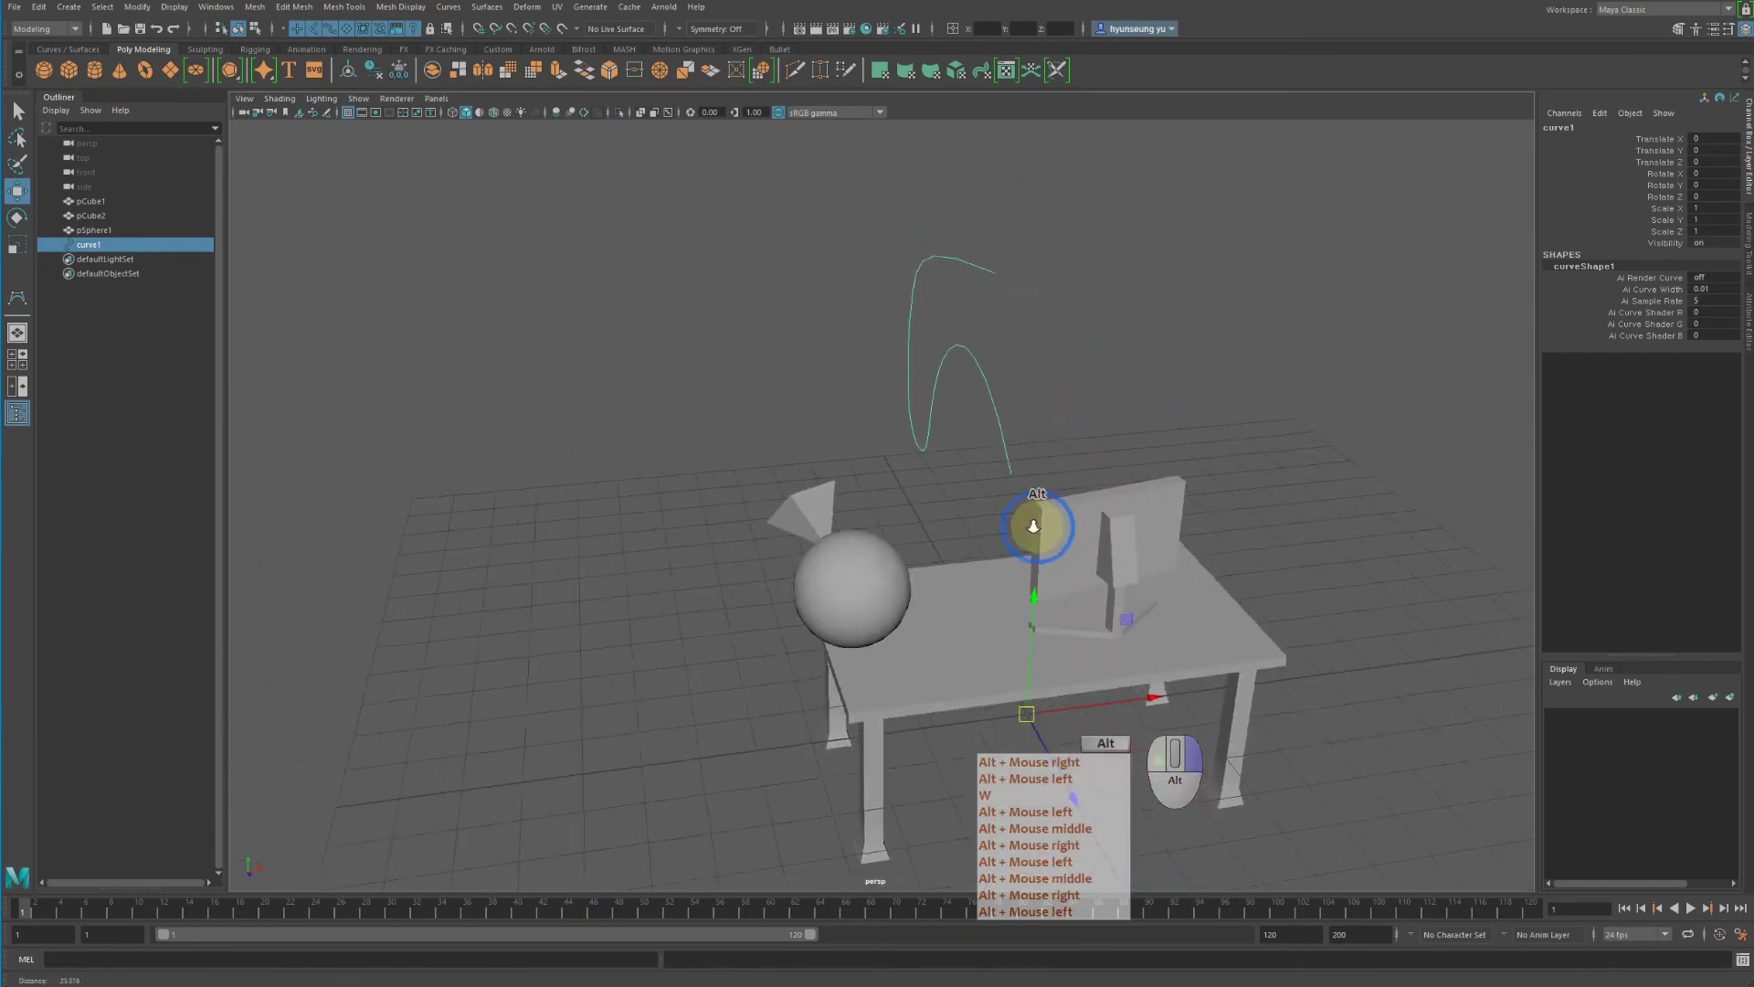
alt+right_drag(1038, 521, 1194, 677)
drag(1162, 697, 963, 685)
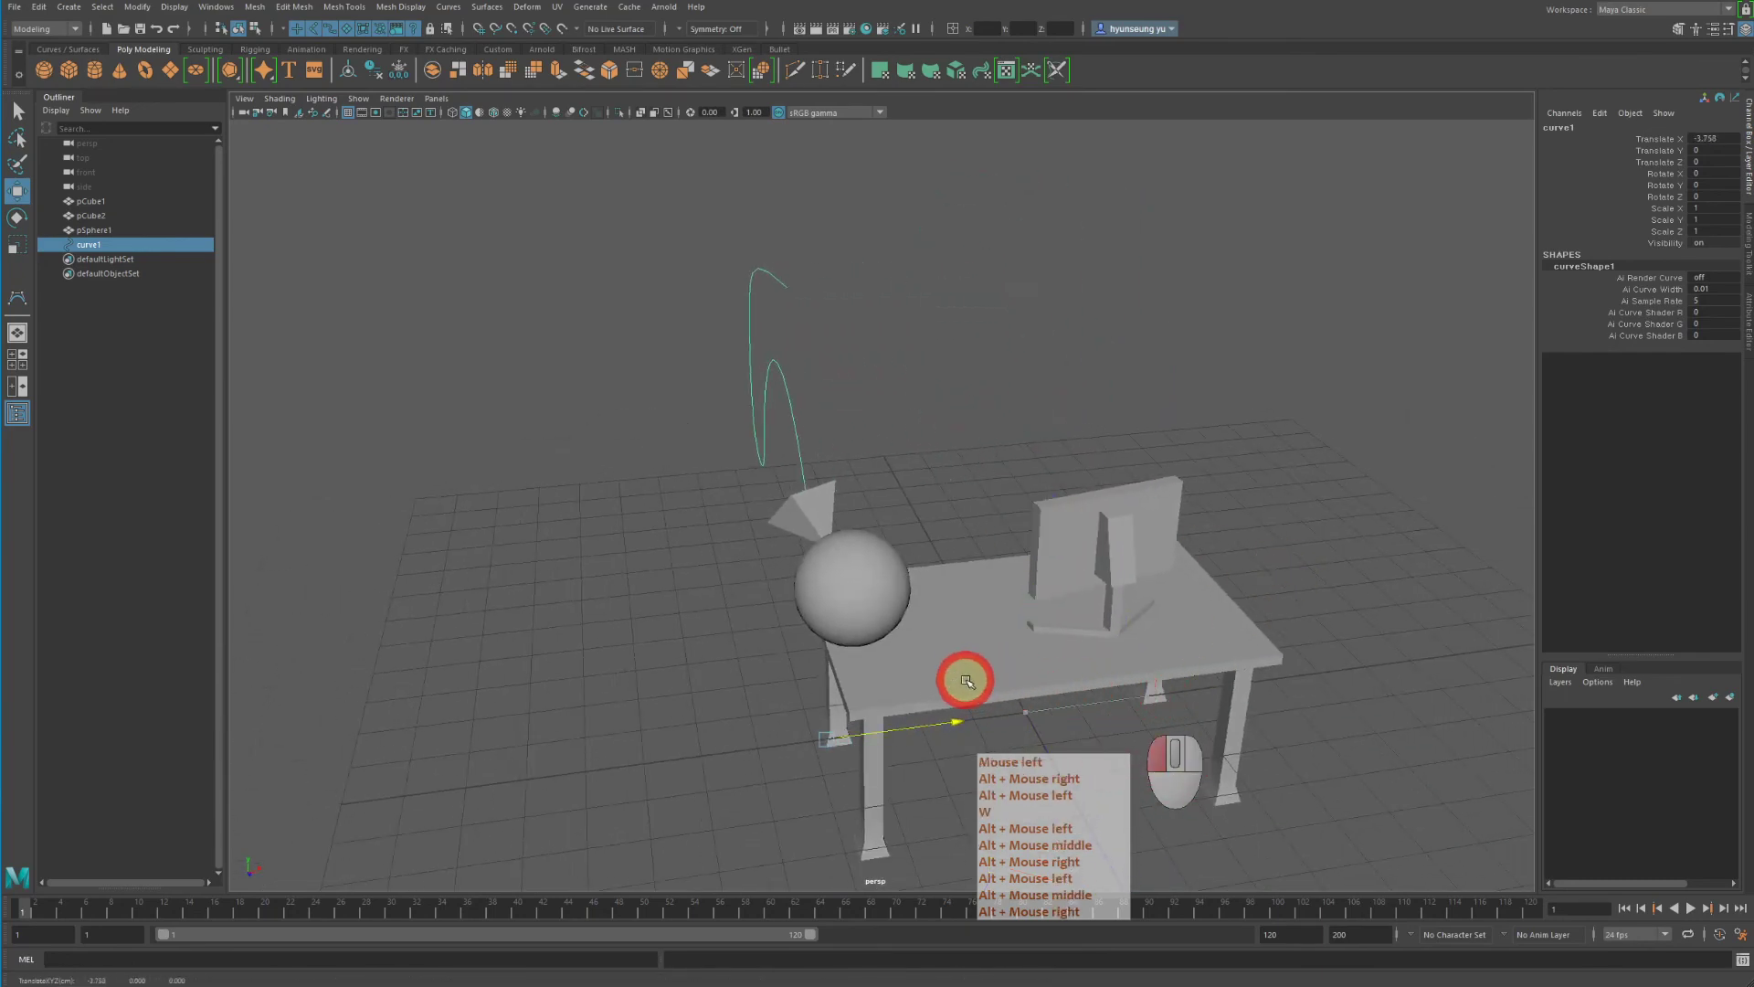
Nudge the curve to about -0.086 in Z beside the flared extrusion's end face
alt+drag(1042, 481, 884, 382)
alt+right_drag(884, 382, 1270, 430)
alt+middle_drag(1270, 430, 1216, 418)
alt+drag(1215, 418, 1279, 402)
alt+right_drag(1280, 402, 1216, 375)
alt+middle_drag(1216, 374, 1172, 349)
alt+drag(1172, 349, 1152, 396)
key(w)
middle_drag(1152, 395, 1120, 419)
alt+drag(1120, 420, 1188, 398)
Select the end faces of the sphere's flared extrusion together with the curve
click(893, 351)
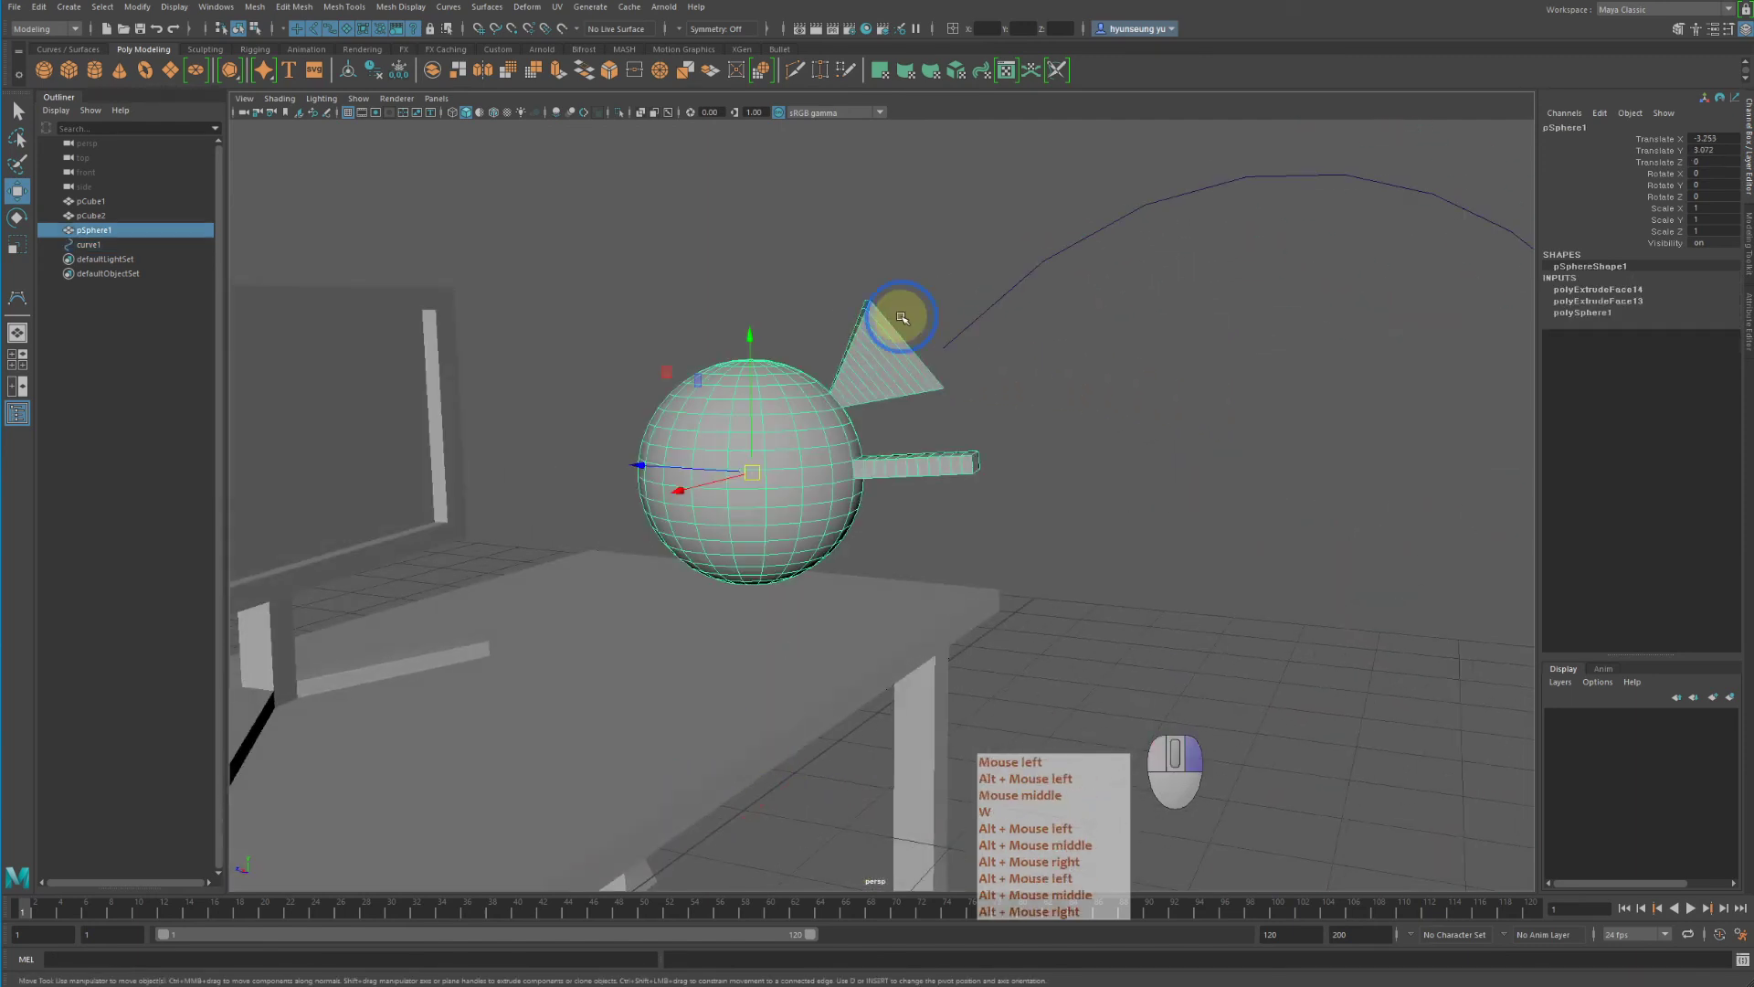
right_drag(892, 313, 892, 341)
alt+drag(893, 341, 905, 359)
shift+click(1206, 296)
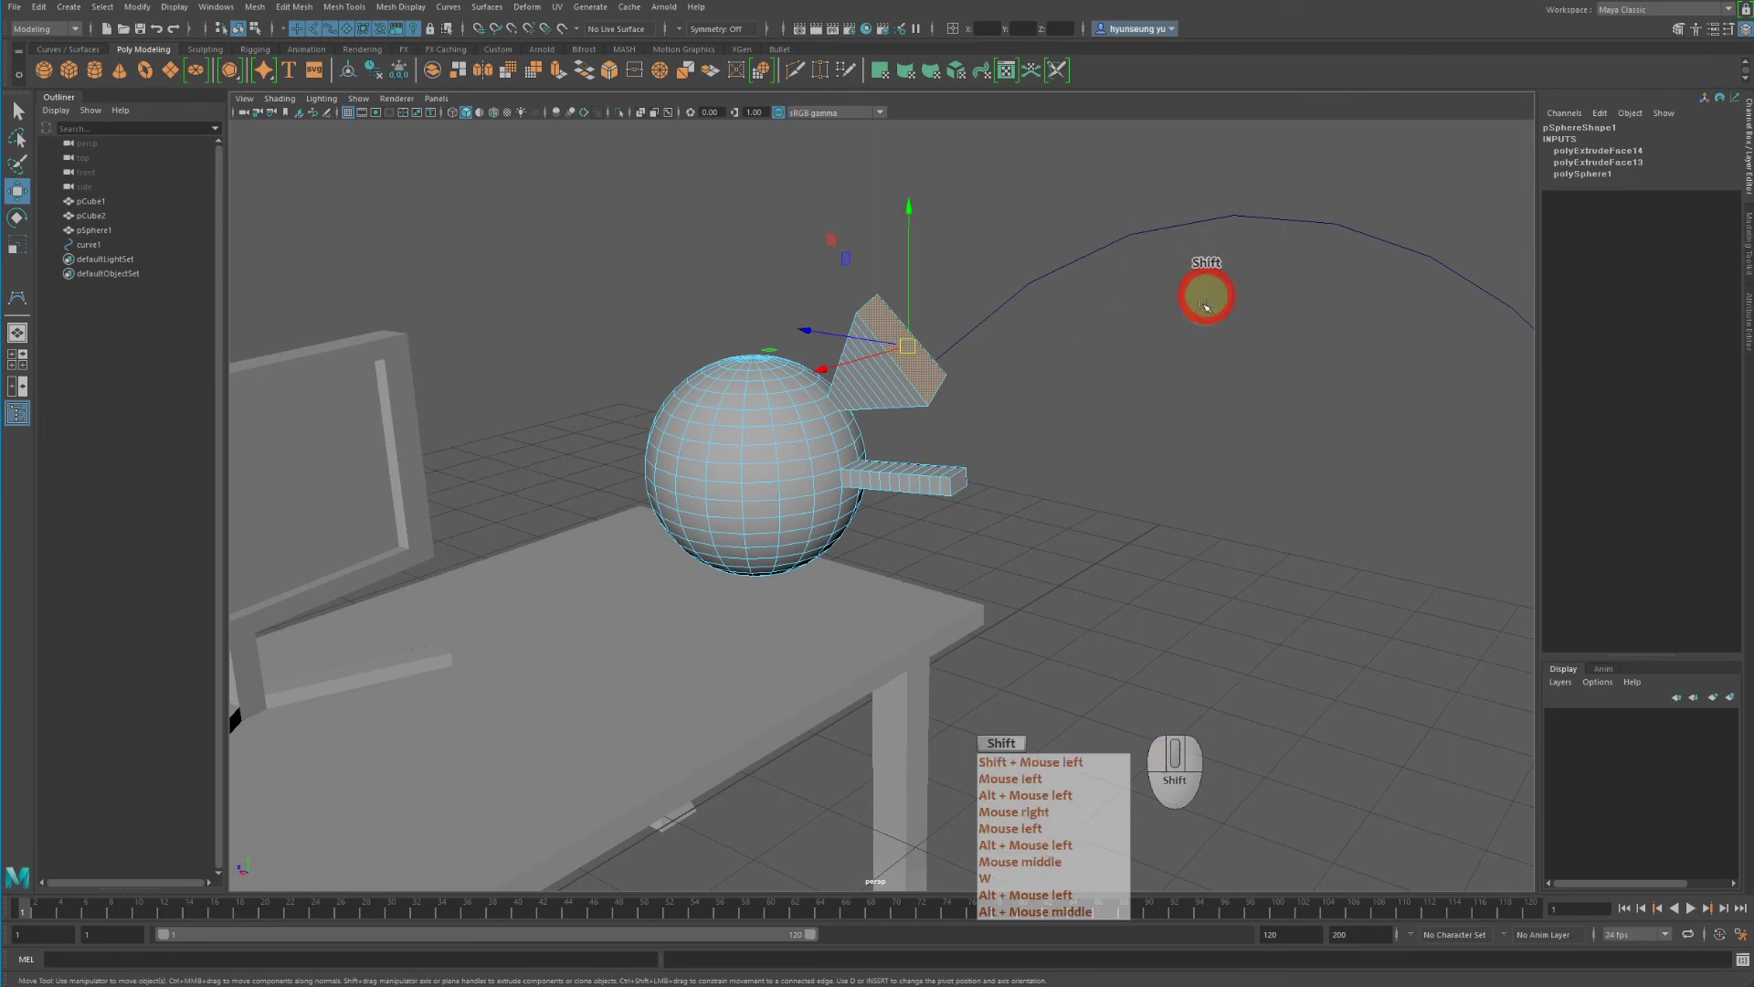
alt+drag(1089, 403, 1060, 430)
alt+right_drag(1060, 429, 1047, 447)
alt+middle_drag(1046, 447, 1037, 463)
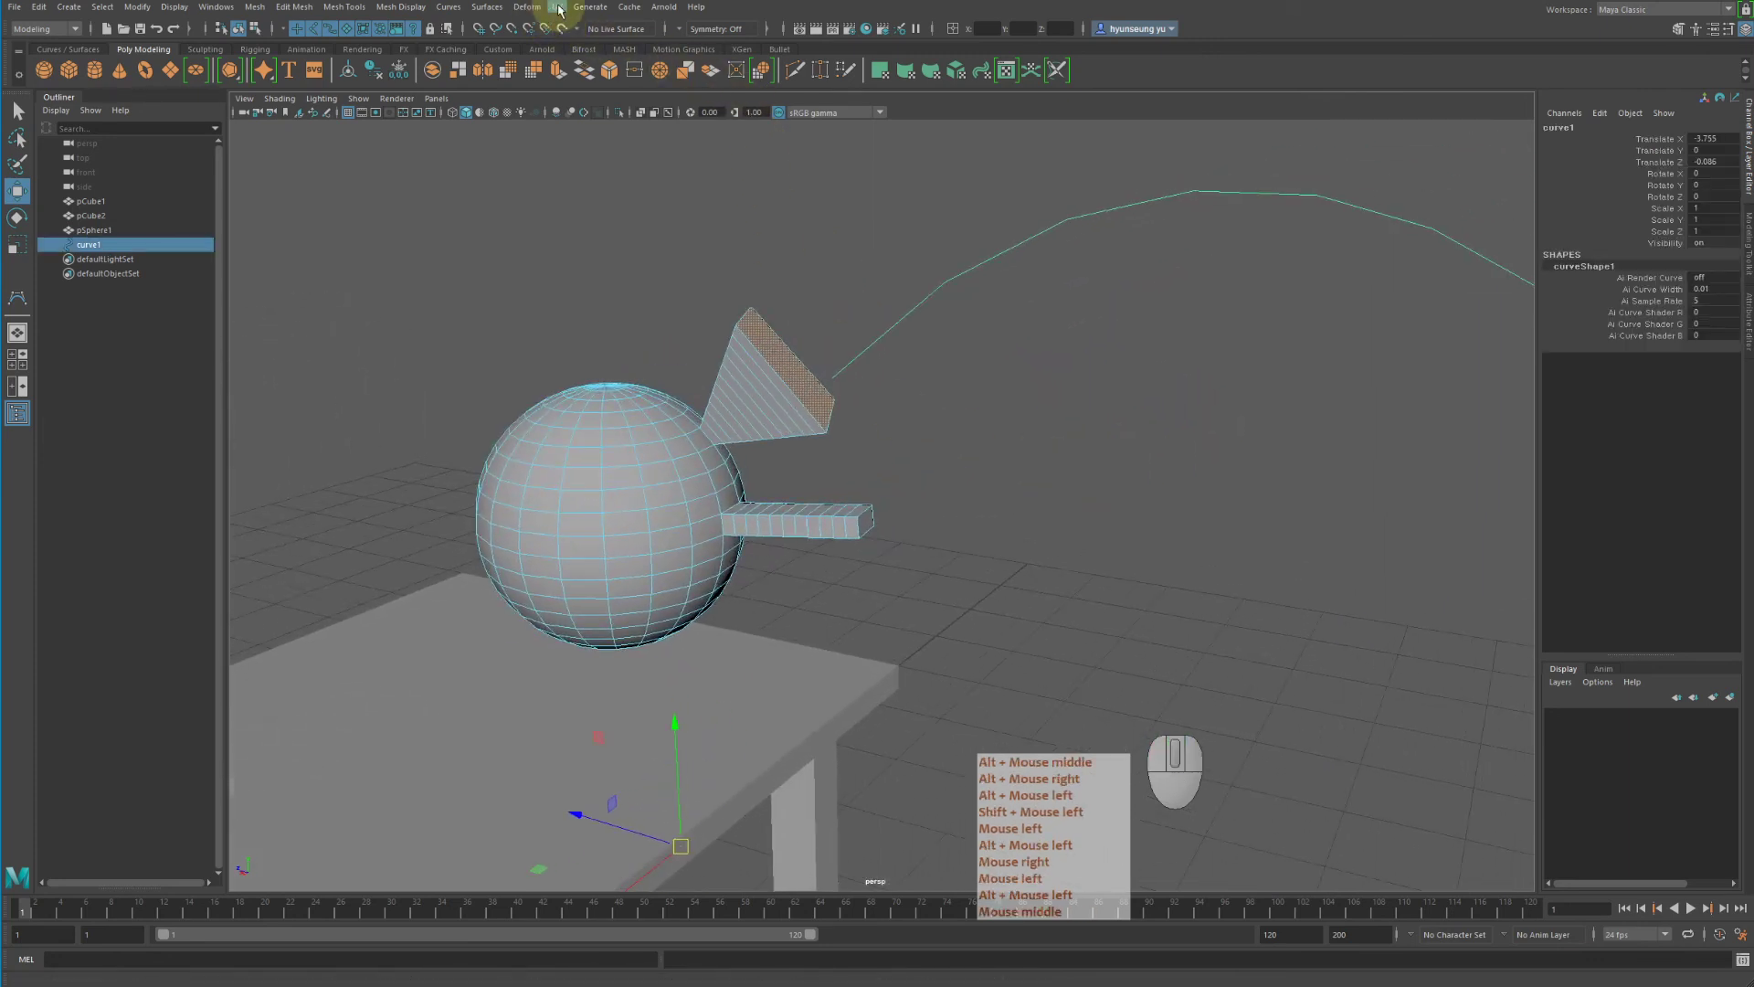
Extrude the selected end faces along the selected curve with 11 divisions and a thickness of 0.274
click(294, 6)
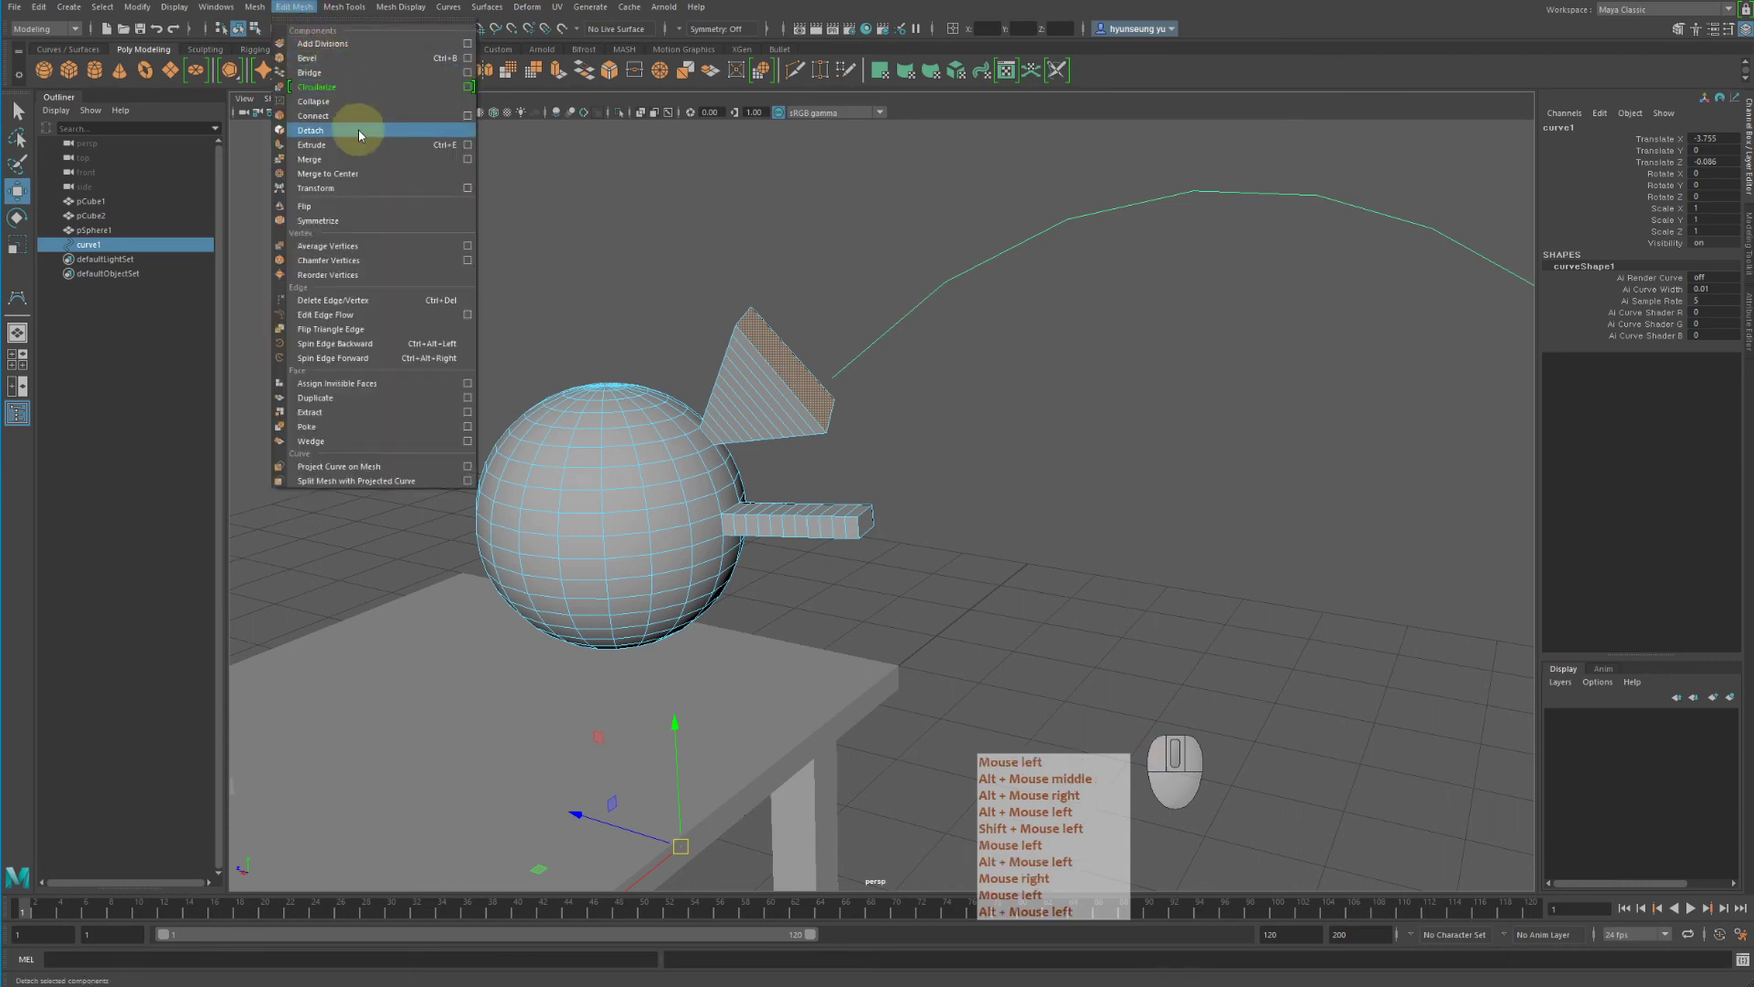
click(467, 144)
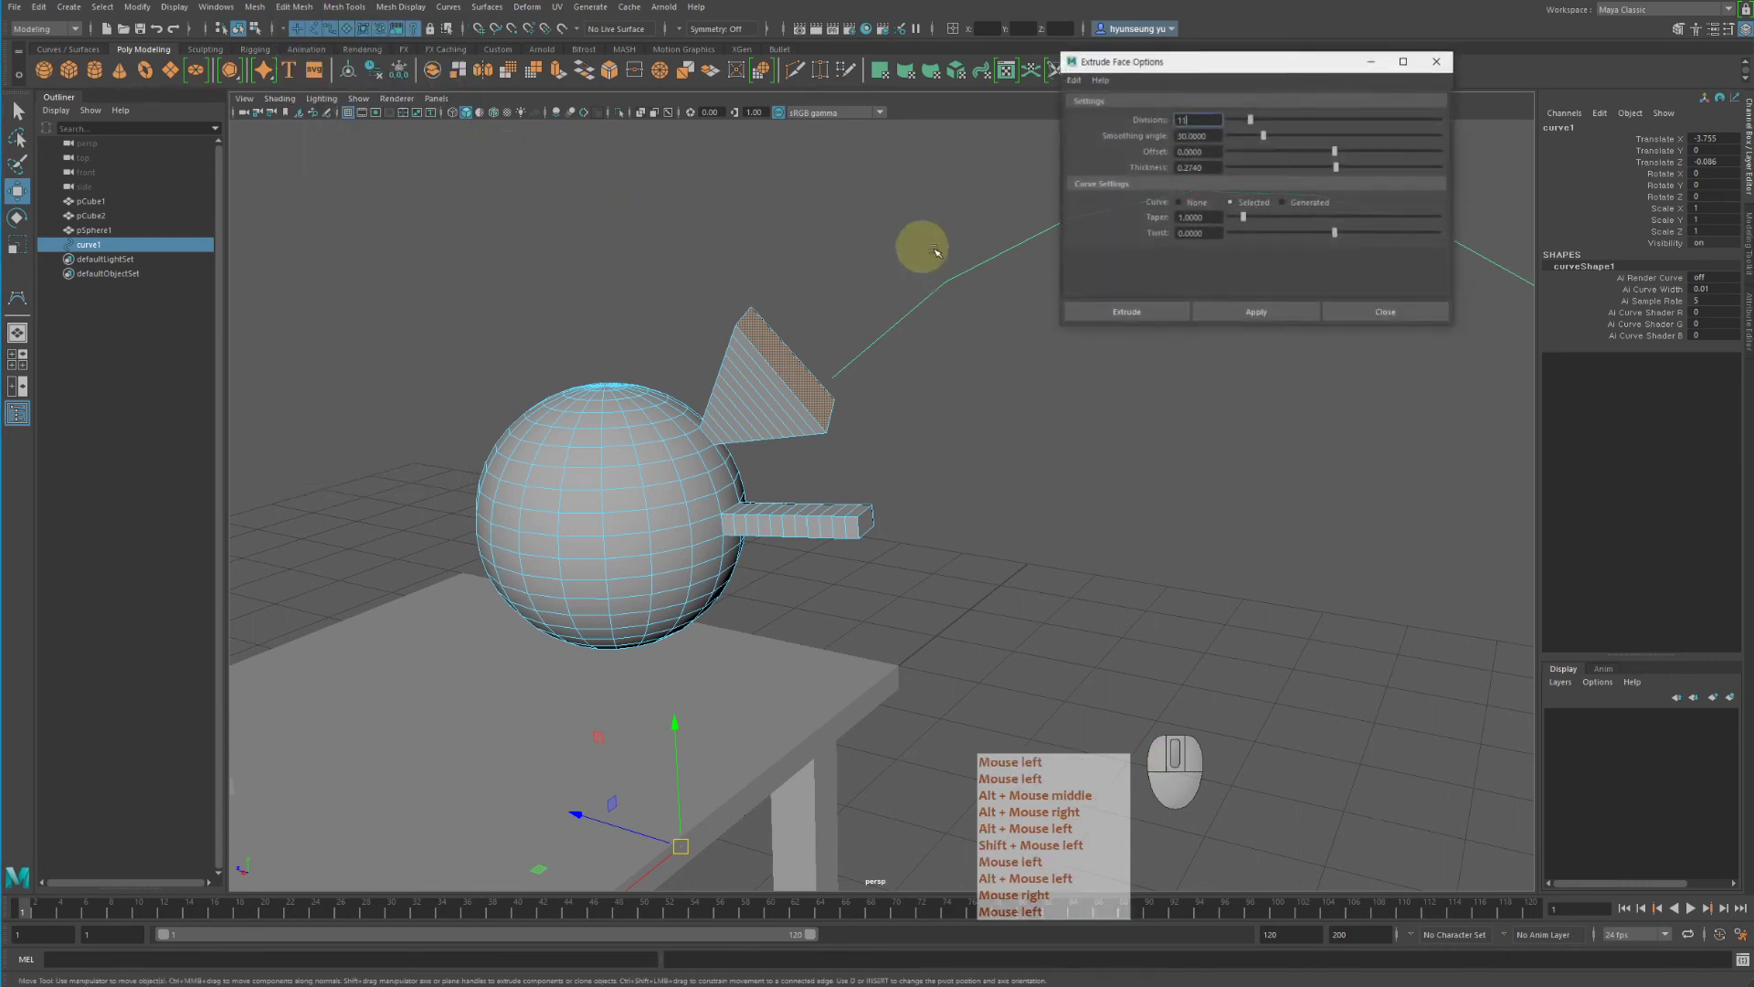
drag(1298, 61, 505, 43)
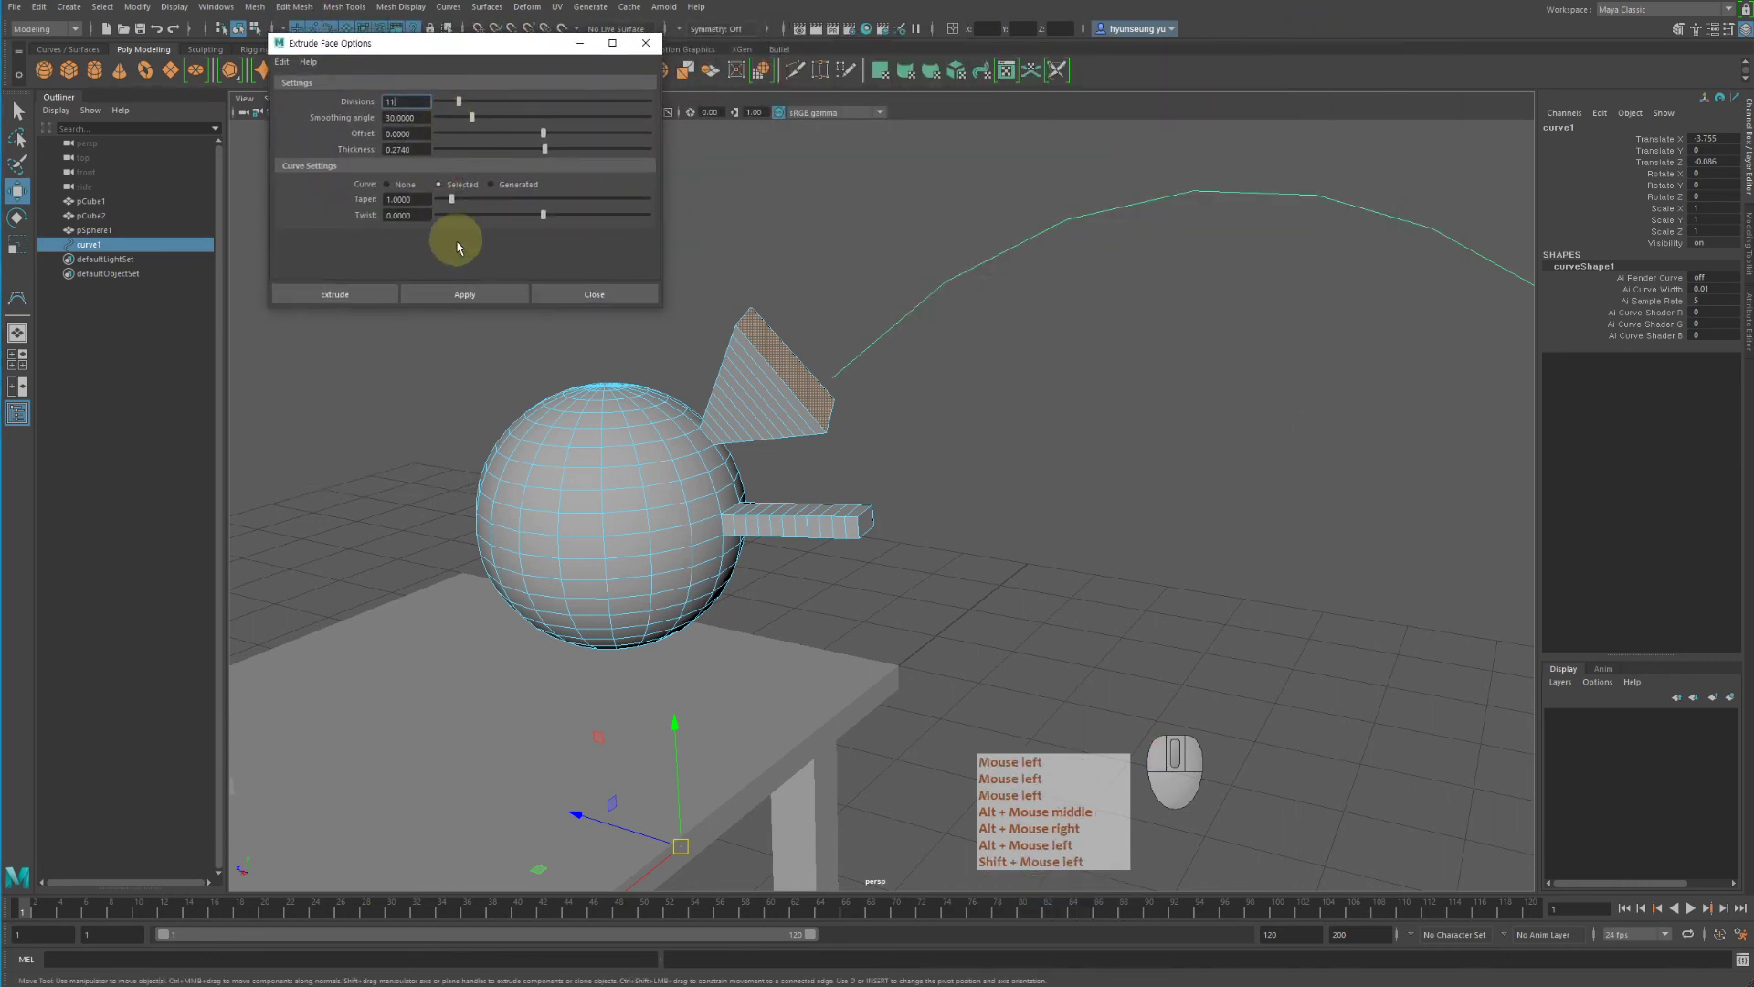
click(465, 294)
alt+right_drag(1096, 439, 846, 332)
alt+drag(846, 333, 1204, 370)
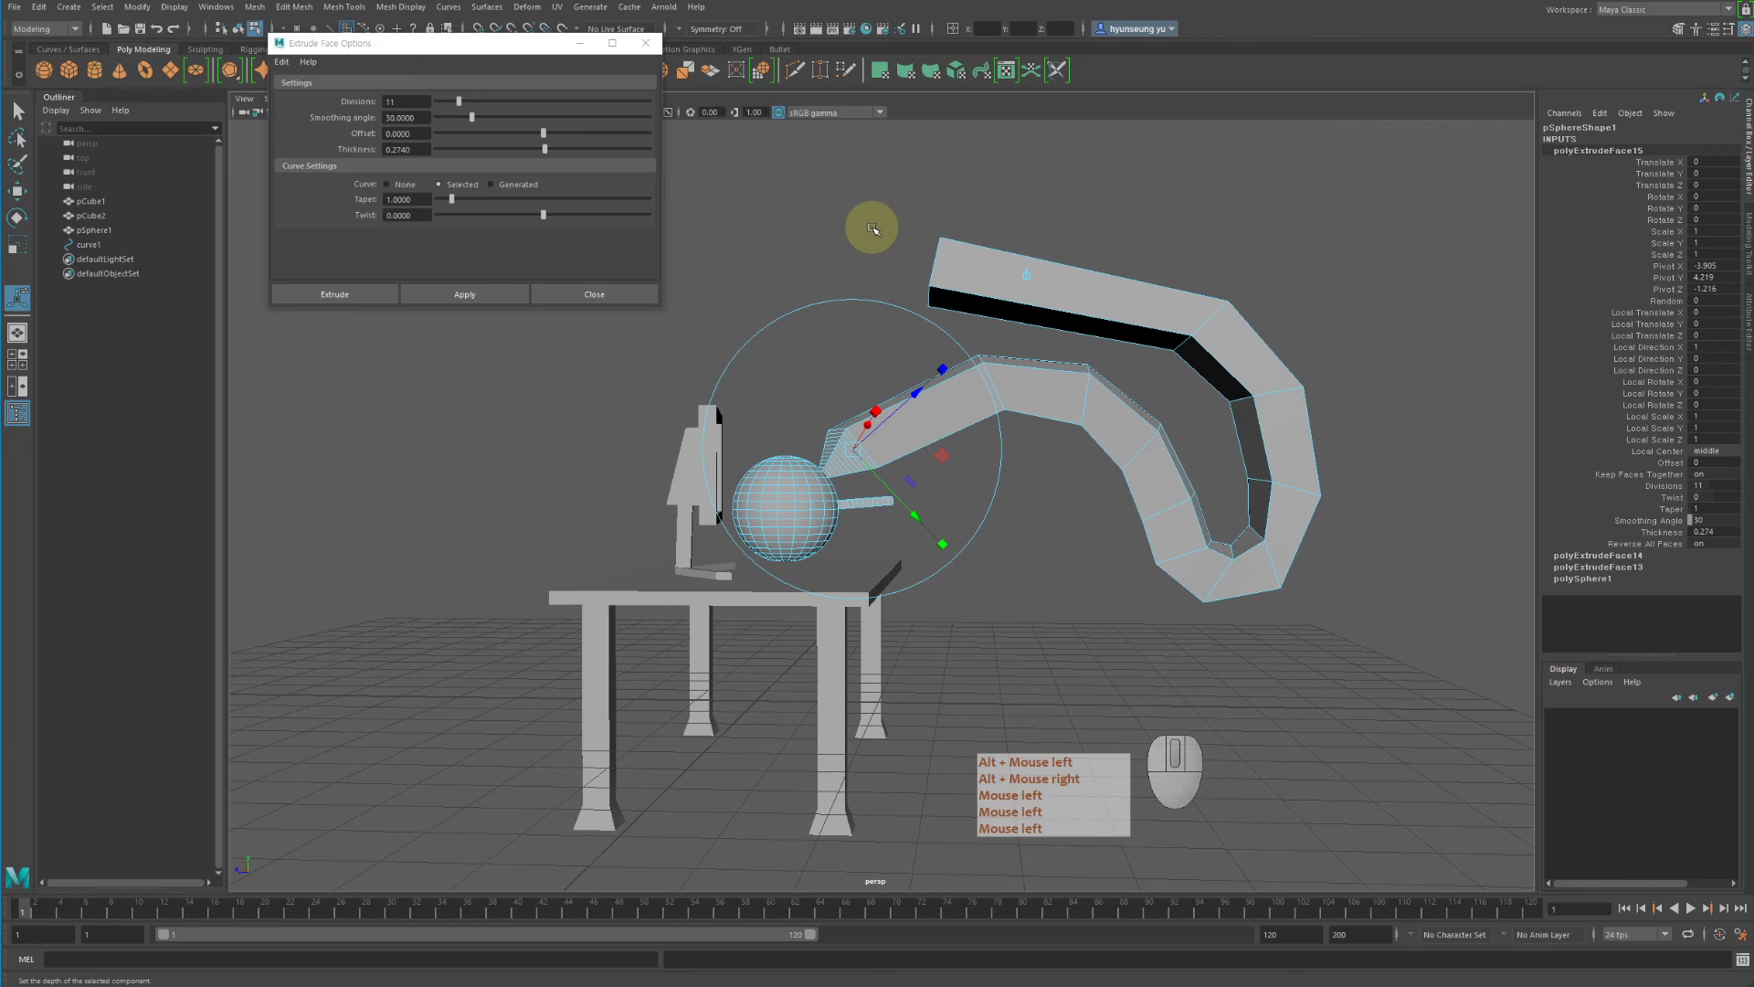
Try twisting the curve-guided extrusion, and undo the twist
alt+drag(1142, 426, 1169, 435)
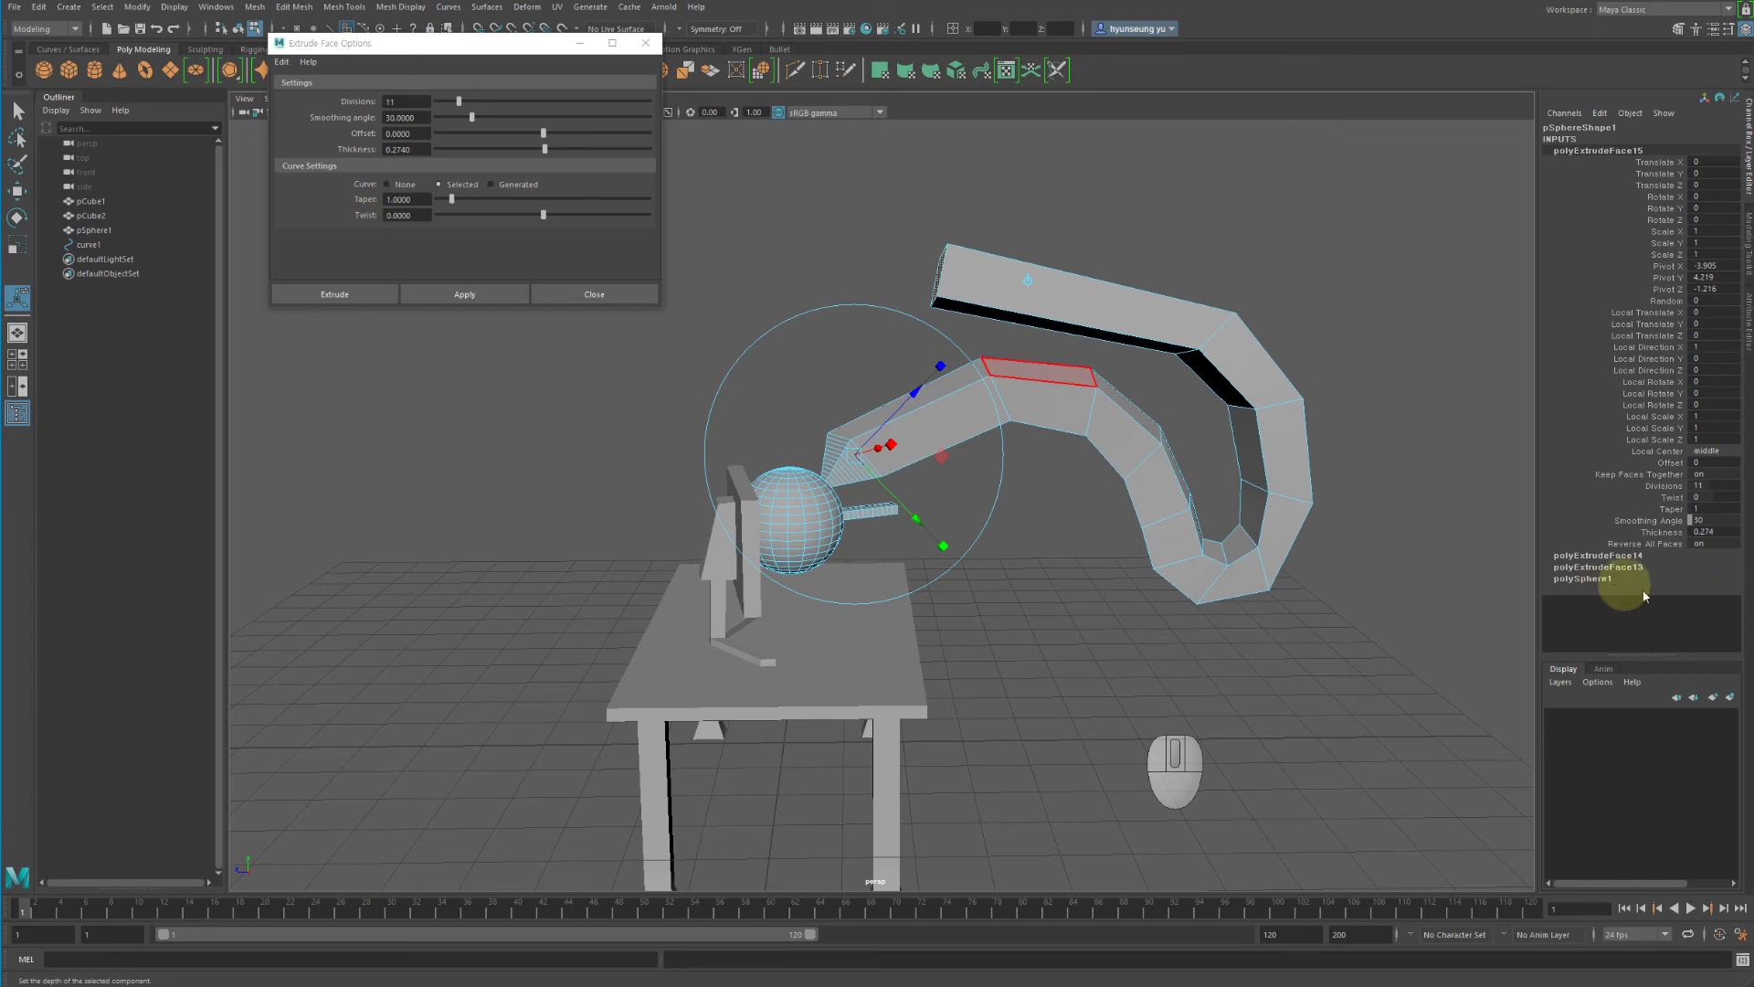
click(1663, 499)
middle_drag(1489, 502, 1684, 540)
key(z)
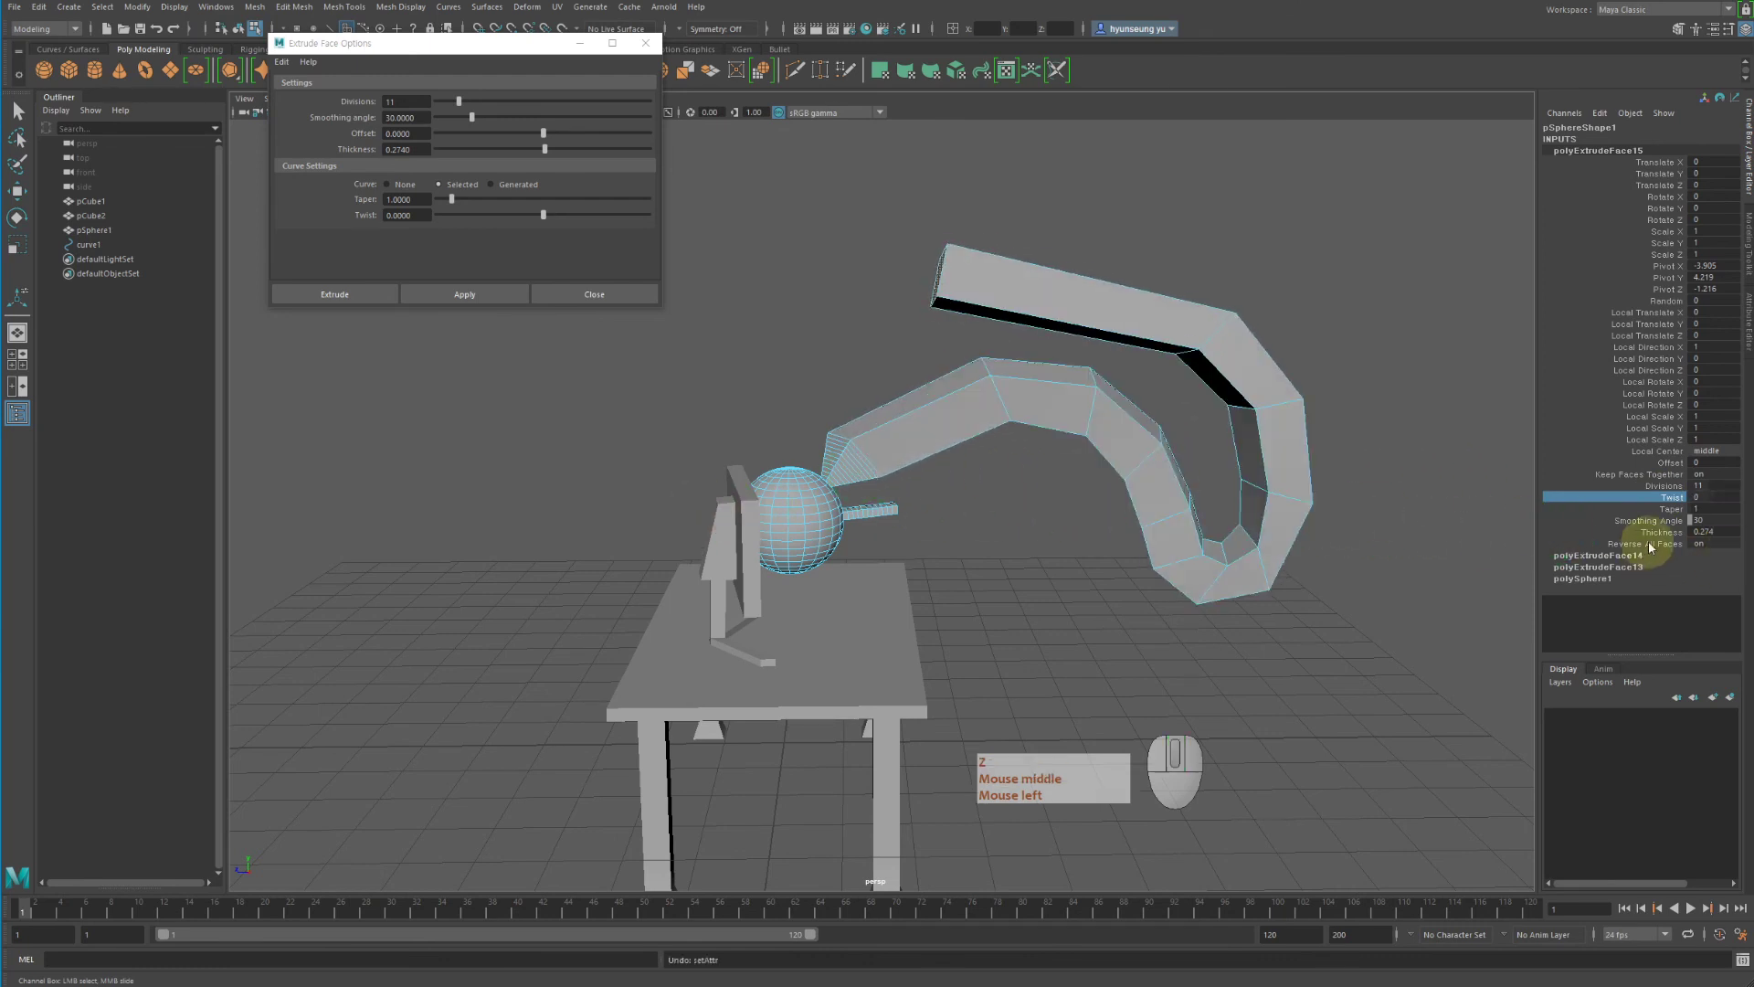
Set the curve-guided extrusion's taper to 0 so that it narrows to a point, and close the Extrude options
click(1668, 509)
middle_drag(1496, 502, 913, 451)
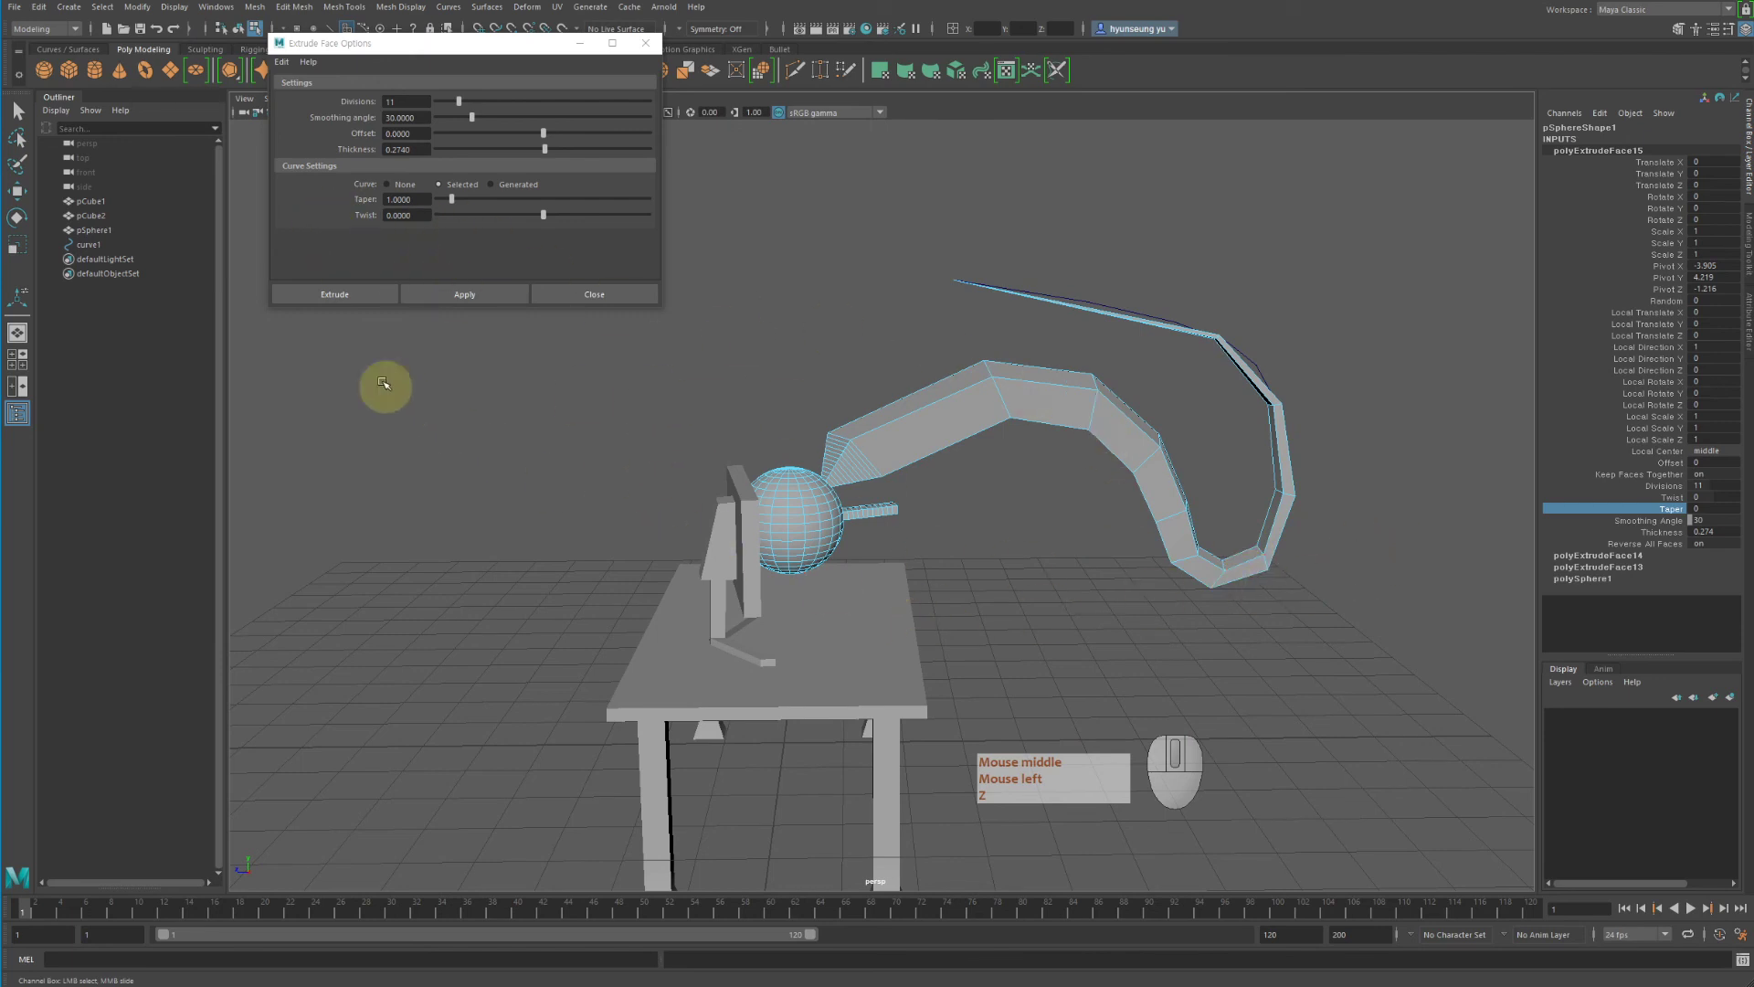
click(585, 294)
Return the sphere to object mode and select it with its tapered extrusion
right_drag(940, 462, 1016, 435)
click(861, 502)
alt+drag(862, 502, 971, 502)
alt+right_drag(972, 502, 1175, 529)
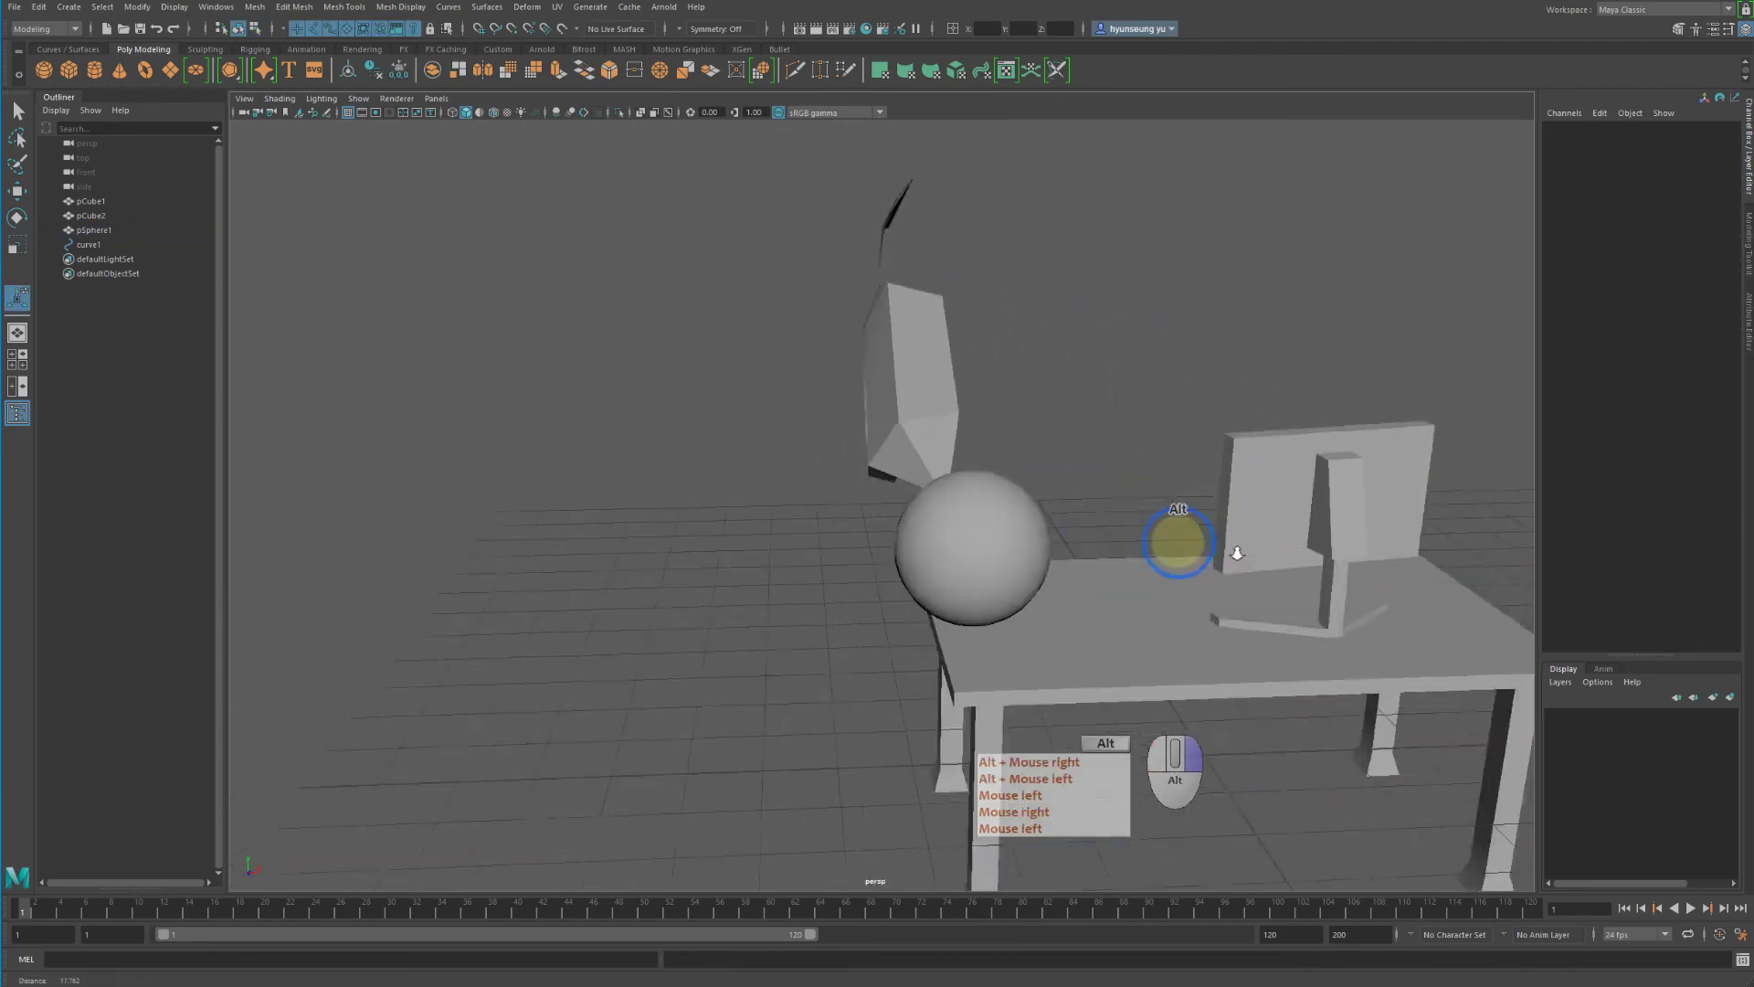
alt+drag(1175, 530, 1233, 577)
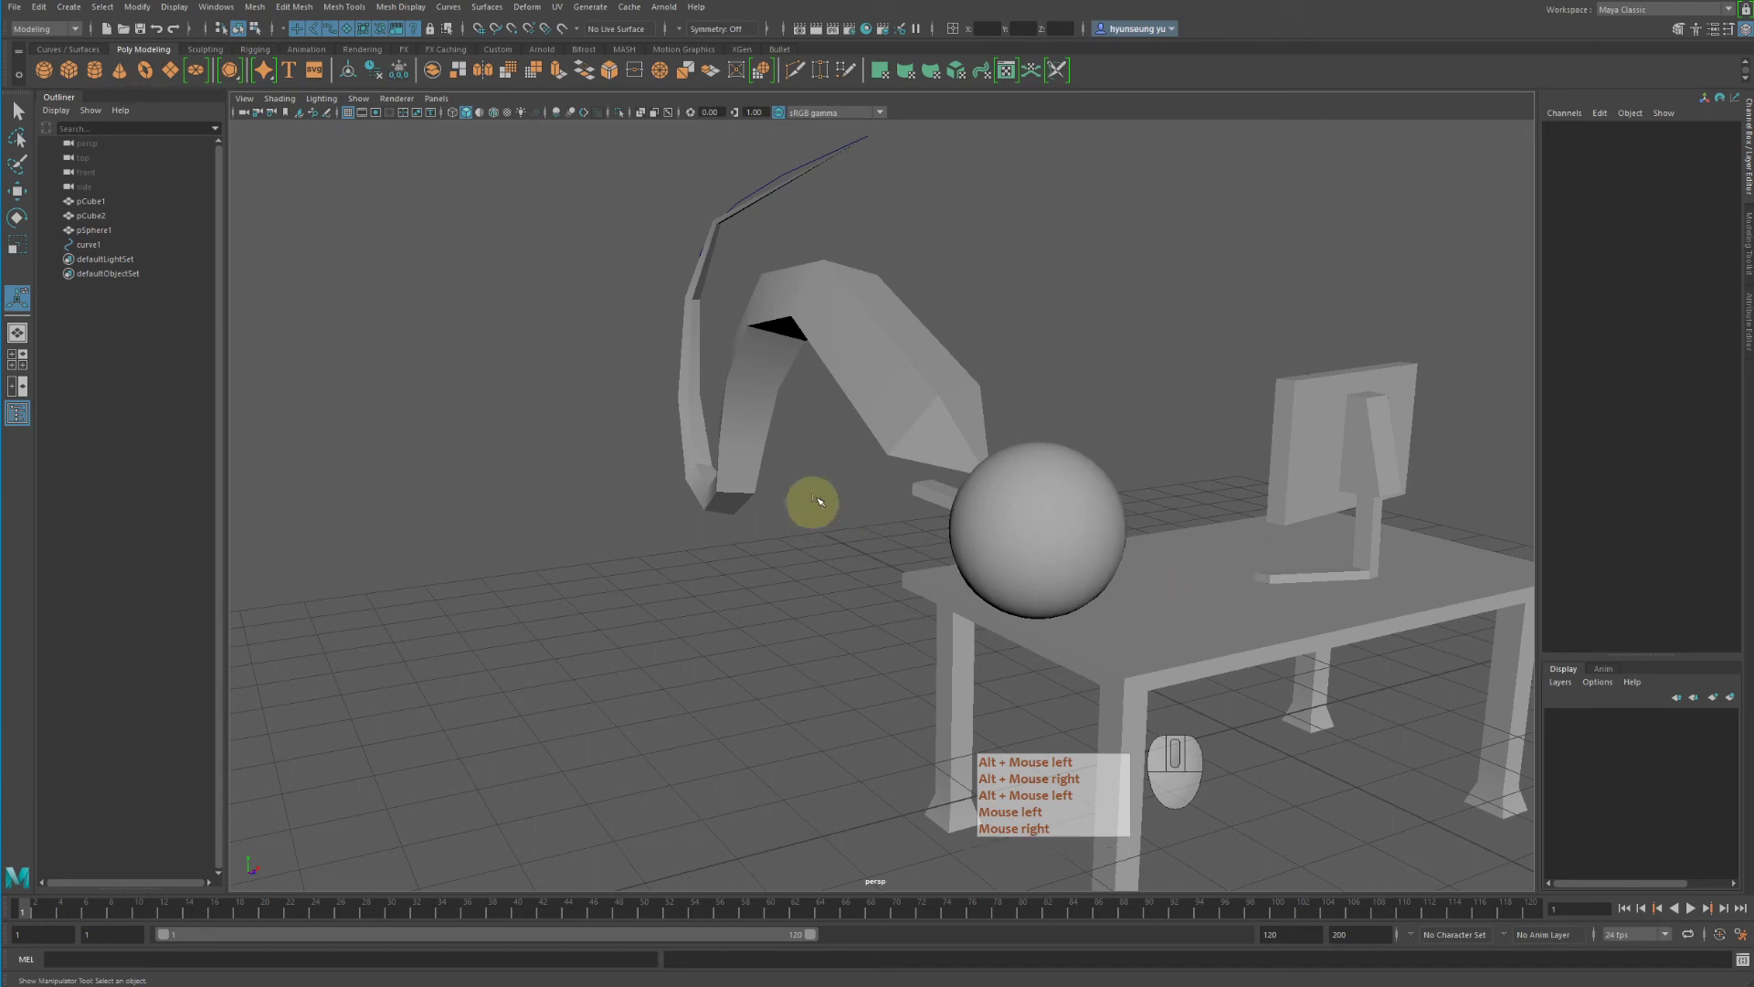
click(845, 362)
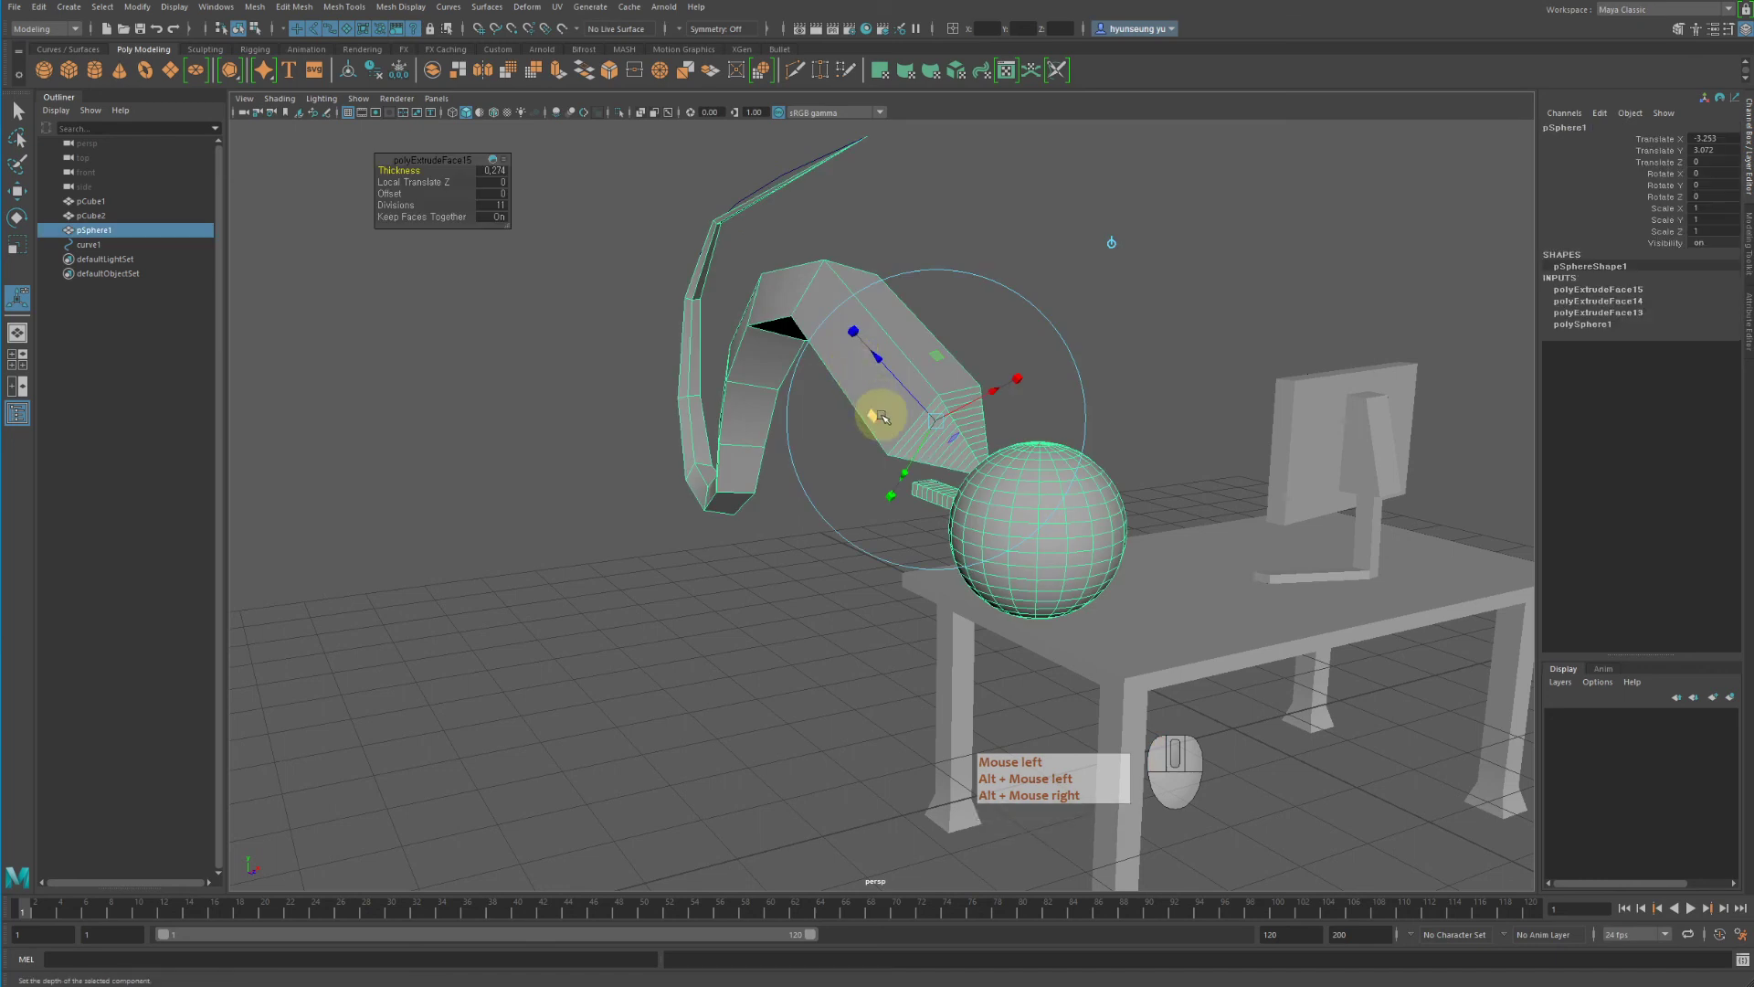